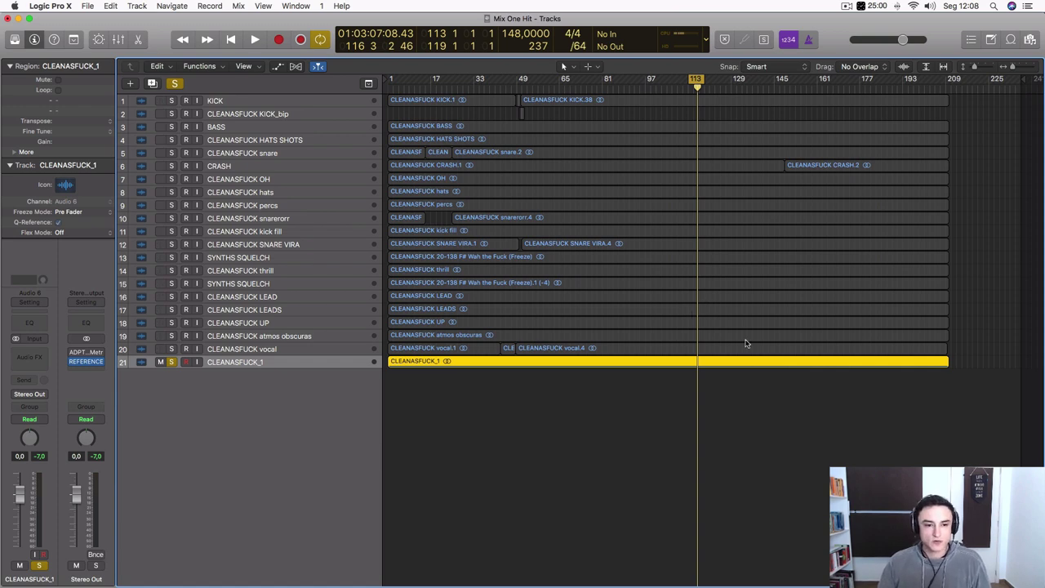
- Play back the soloed CLEANASFUCK_1 reference track around bars 113 to 117 and stop
key(super+Down)
key(super+Down)
key(super+Down)
key(super+Down)
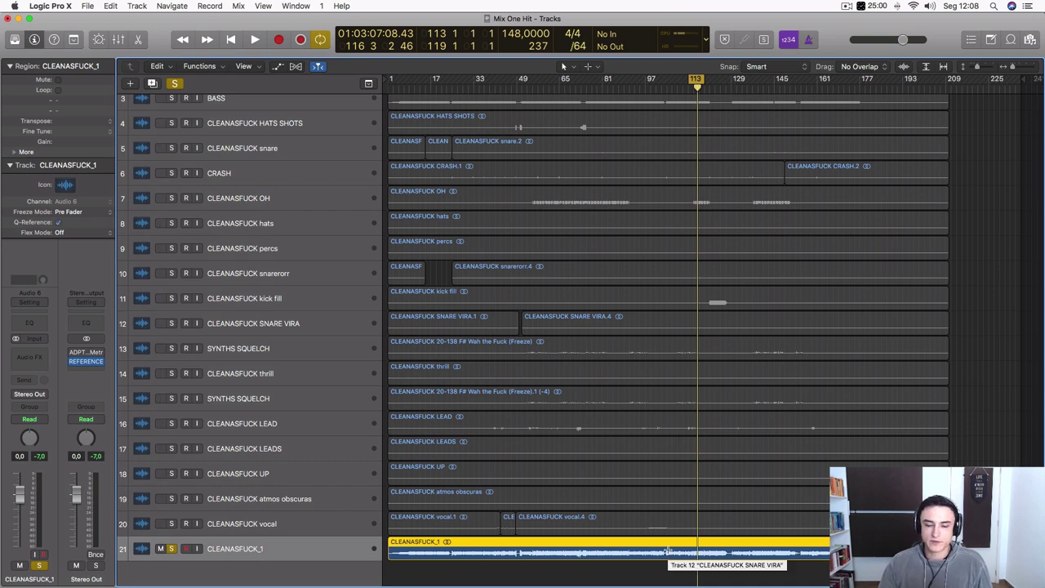
key(space)
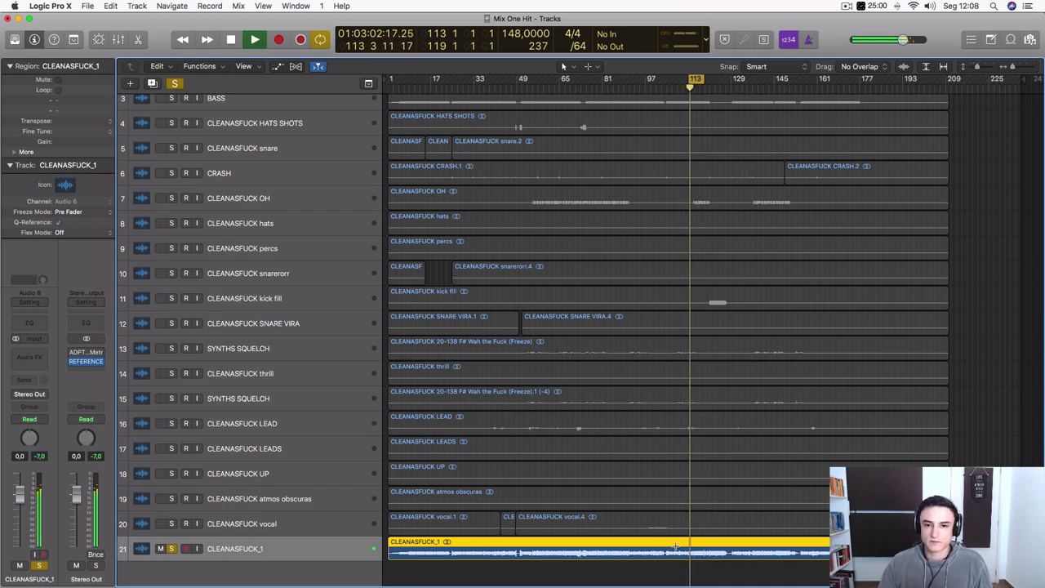
key(super+Right)
key(super+Right)
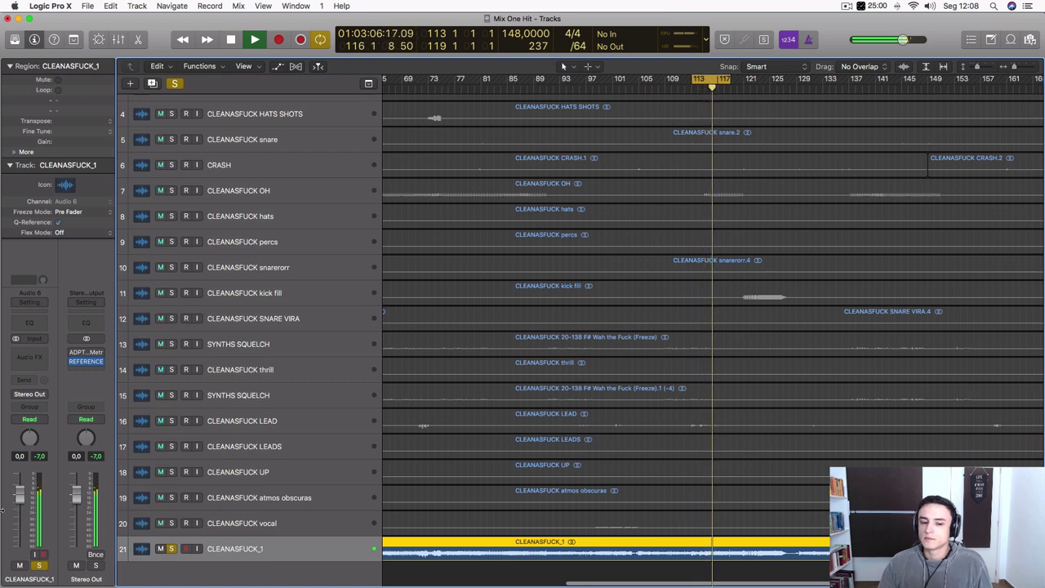
key(space)
- Turn off solo on the CLEANASFUCK_1 track, play the full mix over the looped bars and stop
click(171, 551)
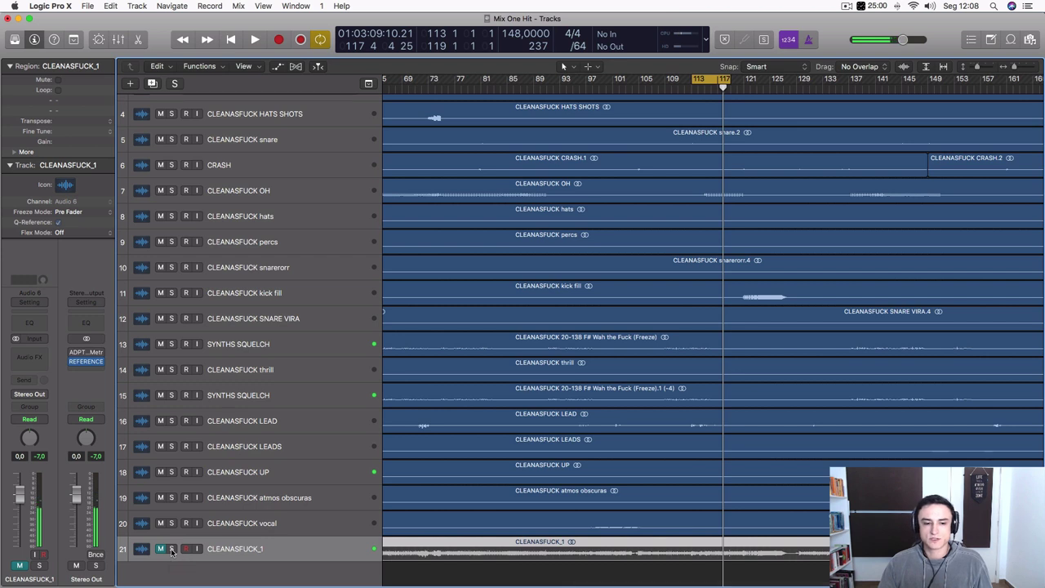
key(space)
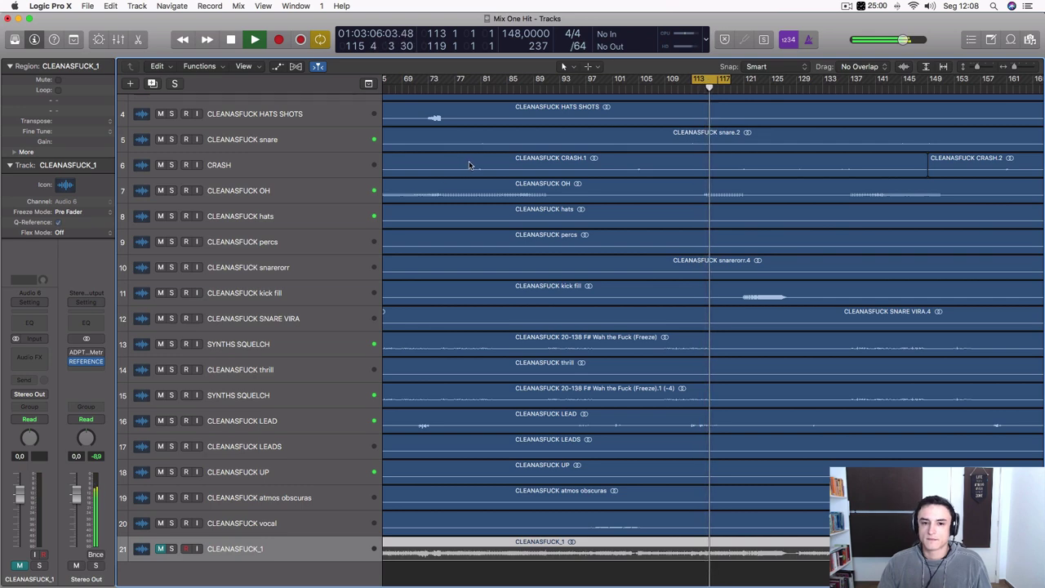
scroll(483, 242, up, 2)
key(super+Up)
key(super+Up)
key(super+Up)
key(super+Up)
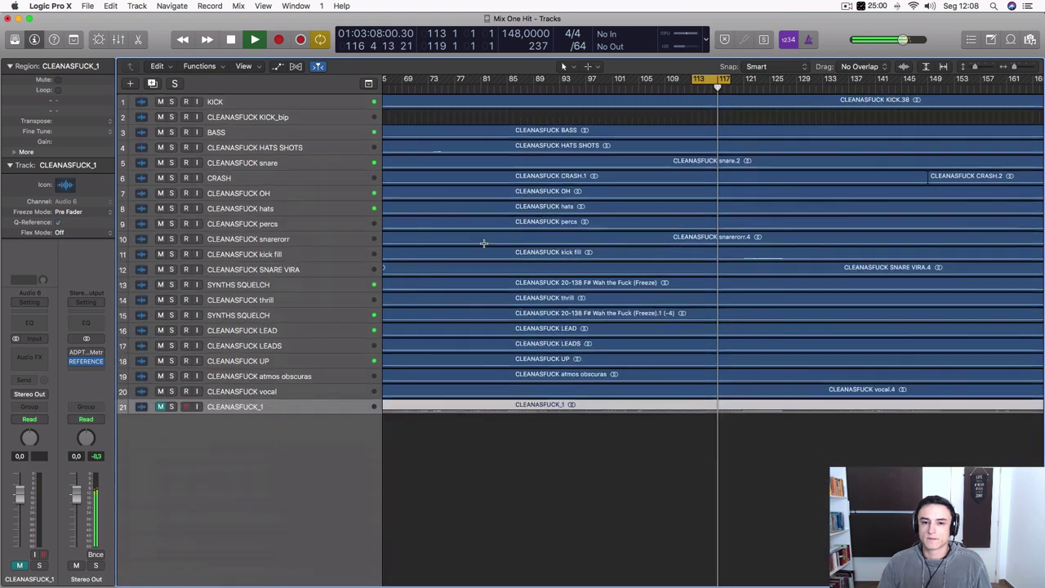
key(space)
- Stretch the cycle range over the whole song, from bar 1 to bar 209
key(super+Left)
key(super+Left)
key(super+Left)
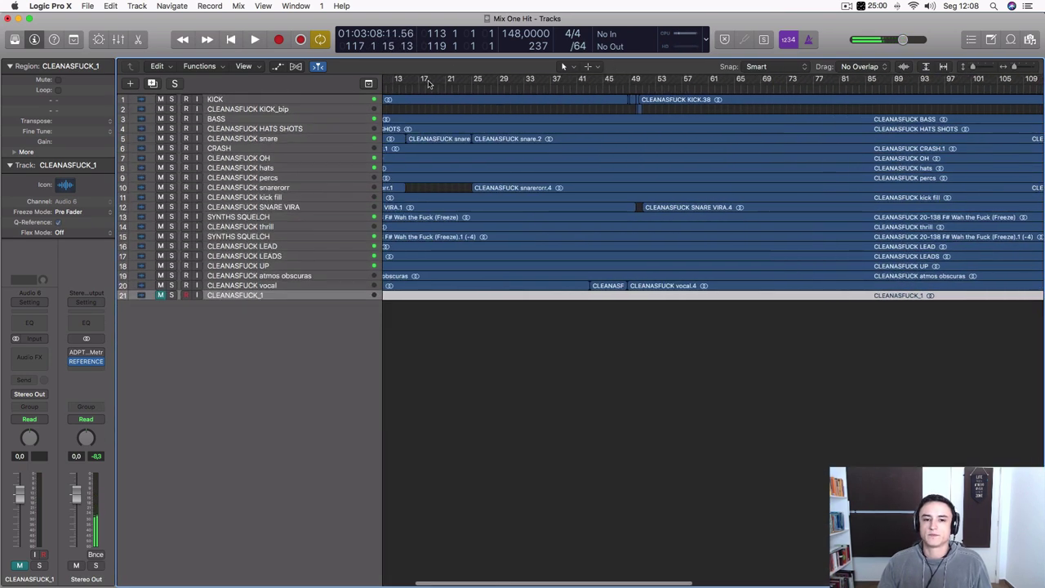
drag(388, 80, 1005, 203)
key(super+Left)
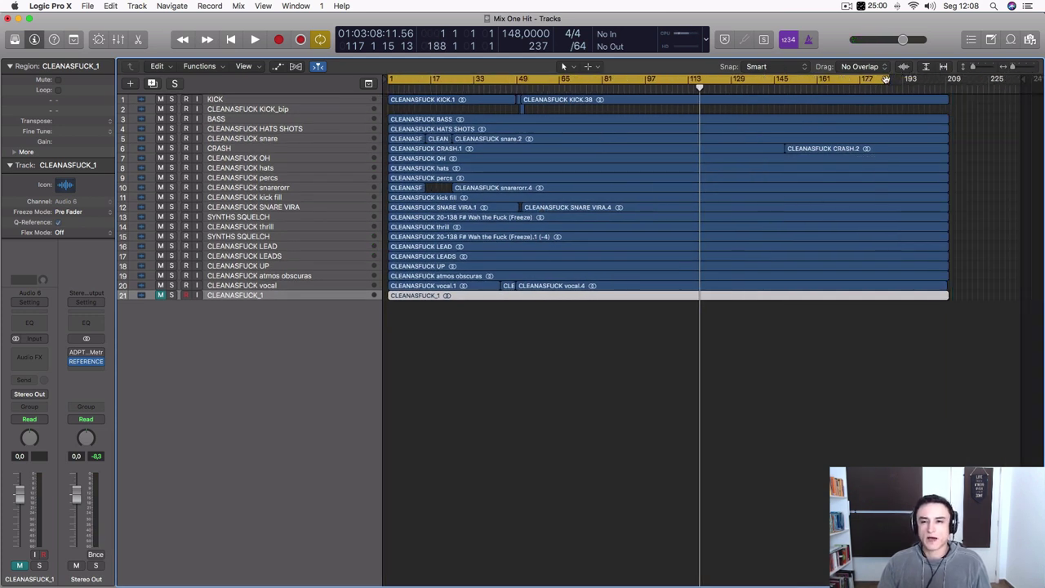
drag(886, 79, 942, 79)
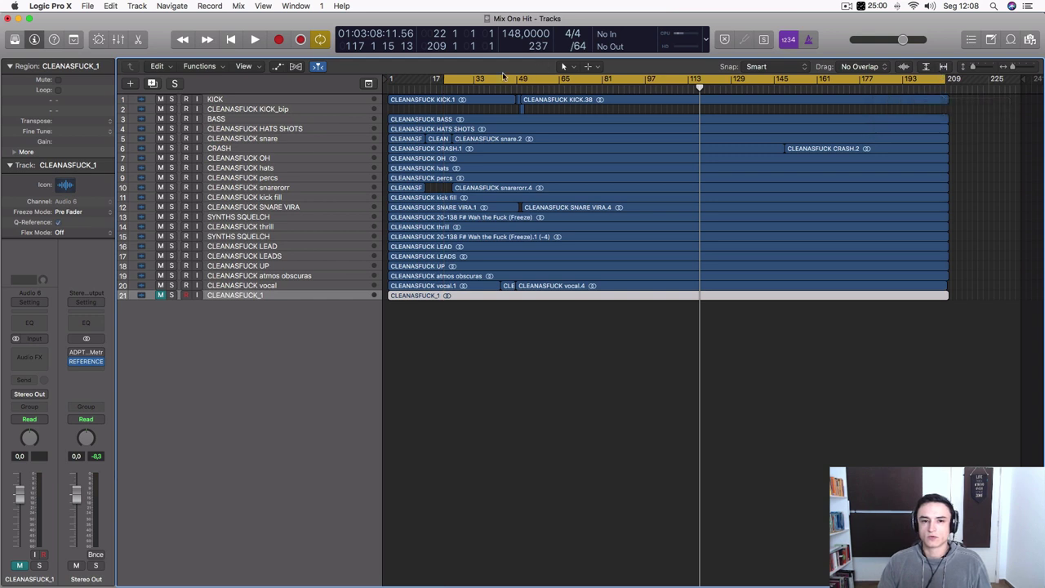
drag(441, 79, 389, 80)
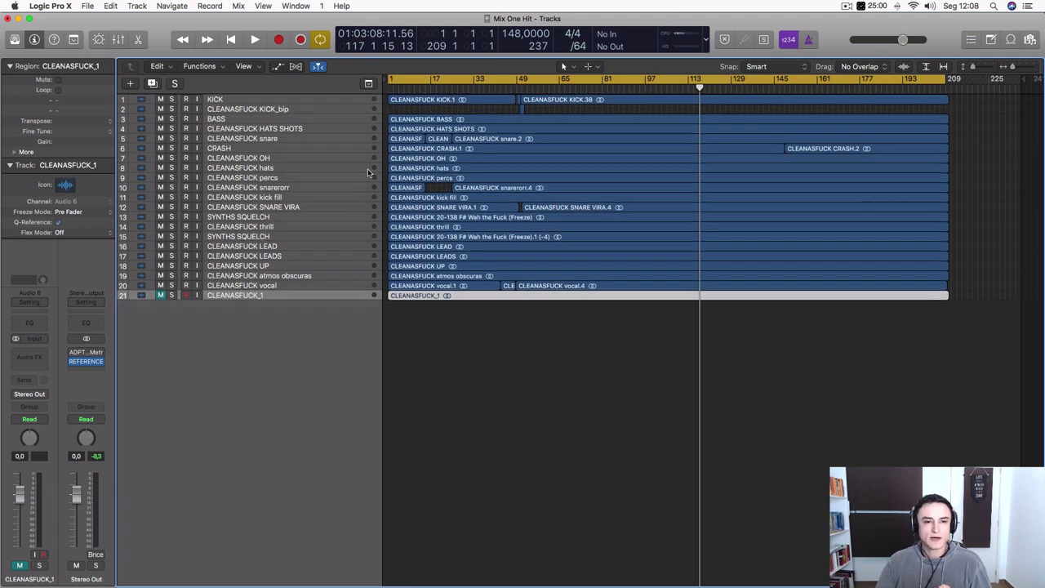
- Solo only the KICK track, leaving KICK_bip unsoloed, and bypass the KICK's Neutron 2, FF Pro-C and second Neutron 2 plug-ins
click(292, 99)
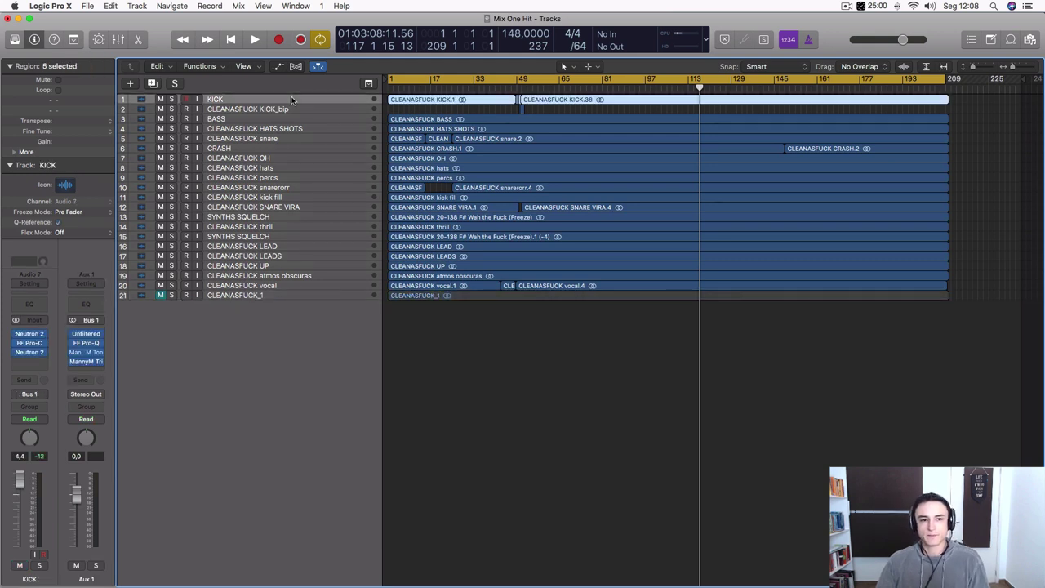
click(172, 99)
click(171, 109)
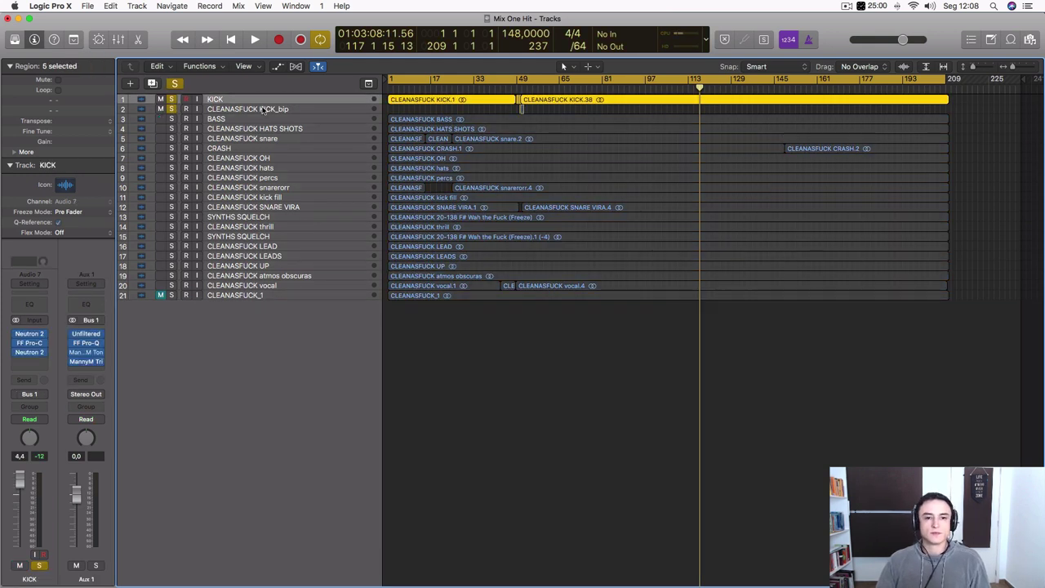
click(172, 110)
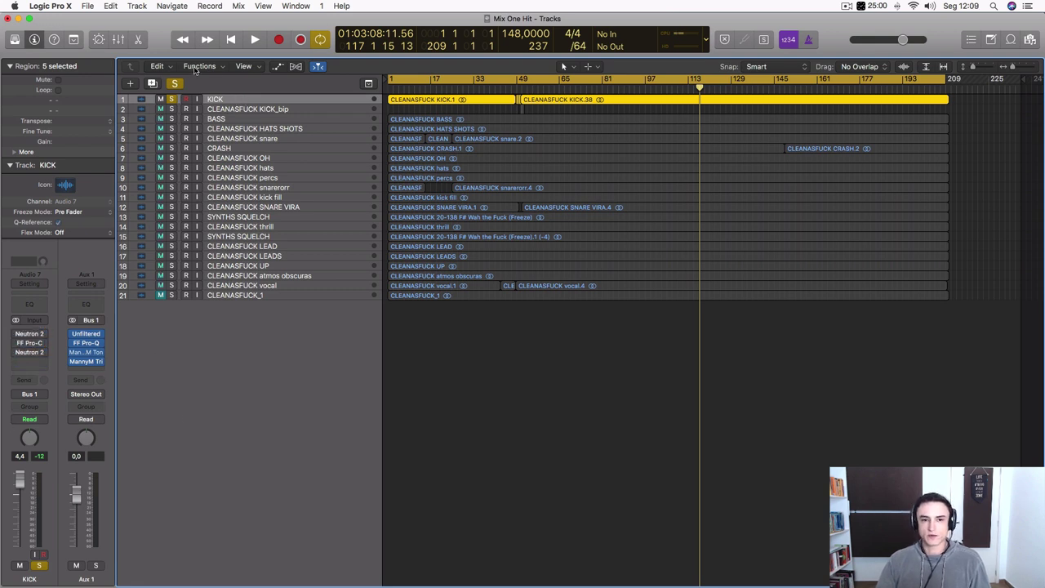
- Set the cycle range from bar 9 to bar 24 and play the unprocessed kick in a loop
key(space)
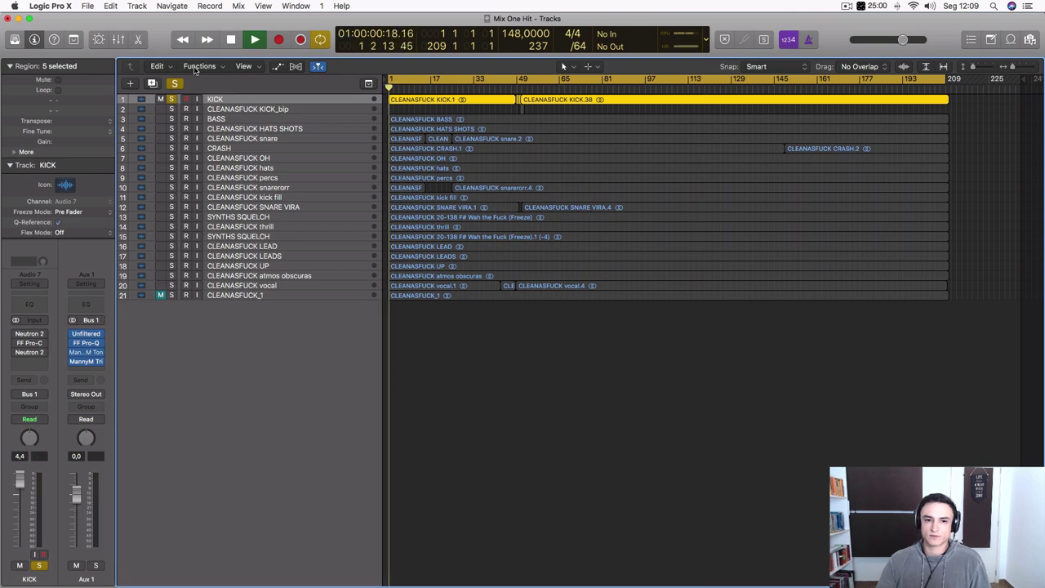
key(space)
key(super+Down)
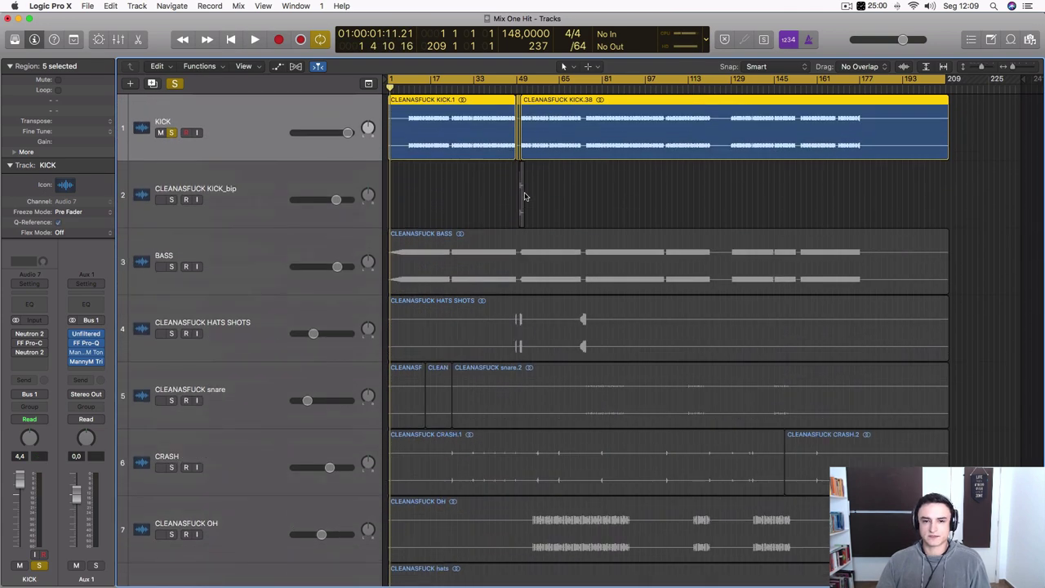
drag(411, 80, 459, 112)
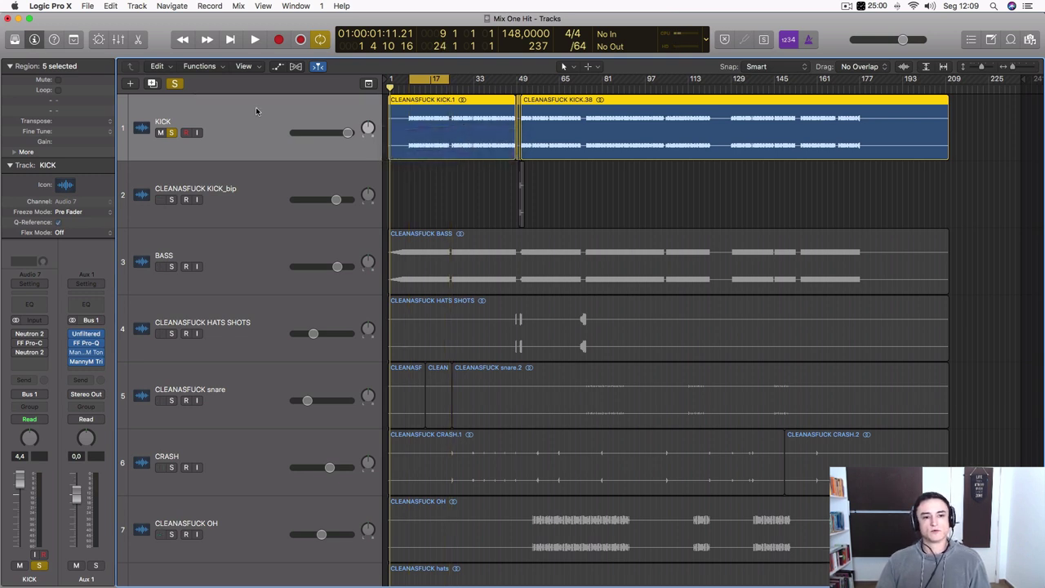
key(space)
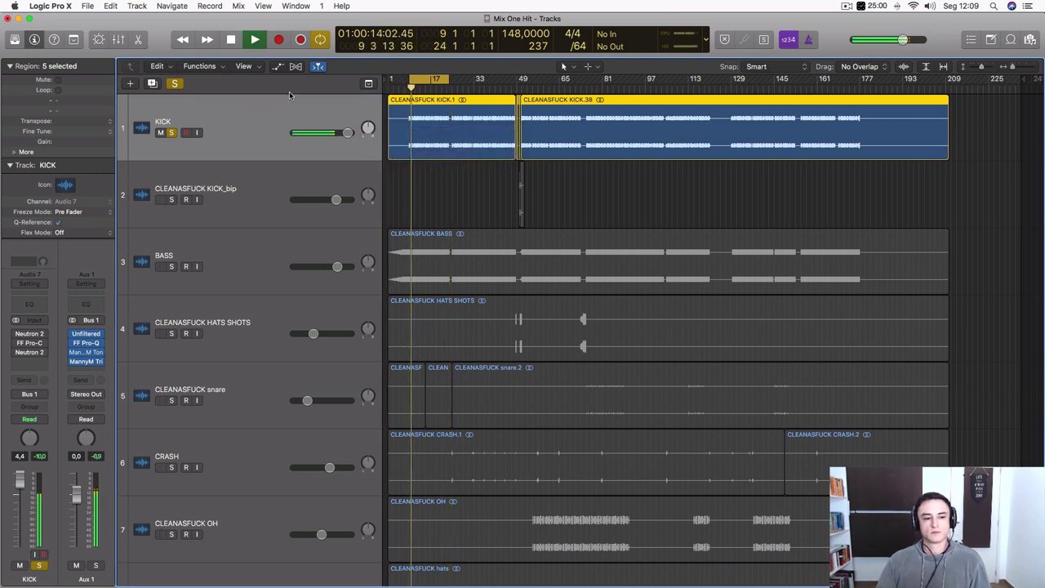
- Enable and open the KICK track's first Neutron 2 equalizer, switch off its Masking view and close the preset manager
click(16, 335)
key(space)
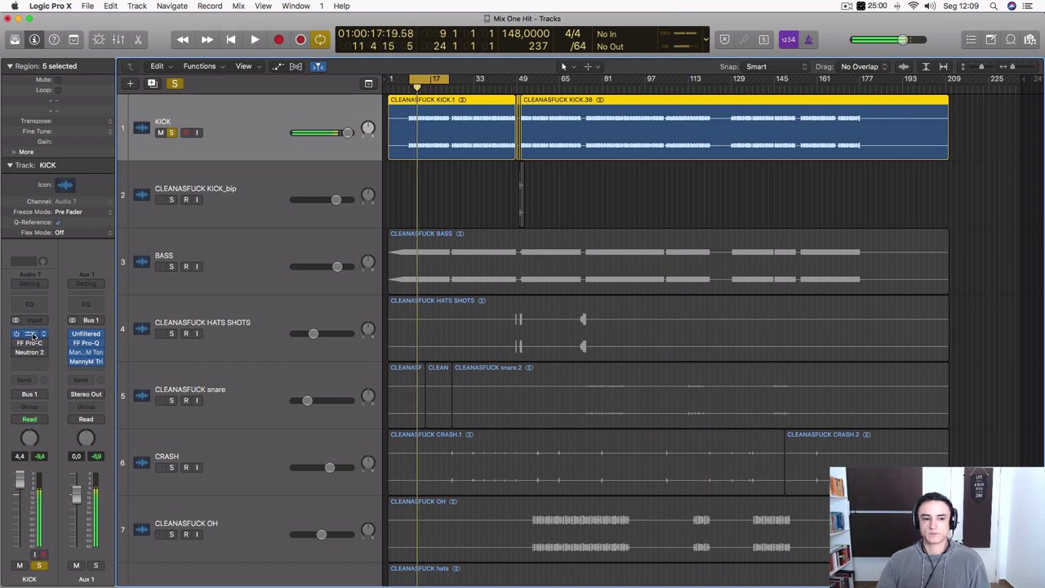
click(30, 334)
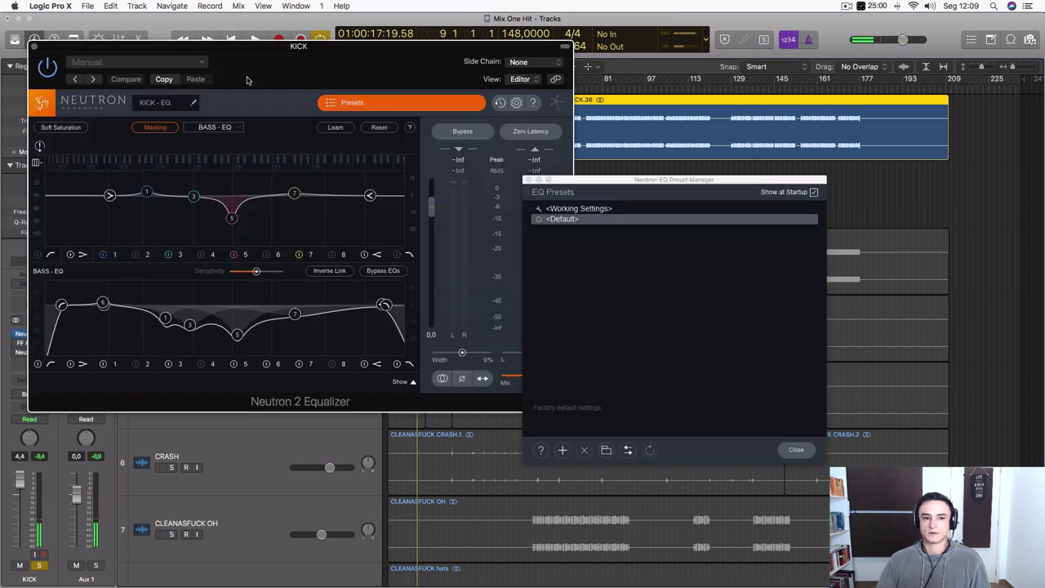
drag(248, 80, 316, 75)
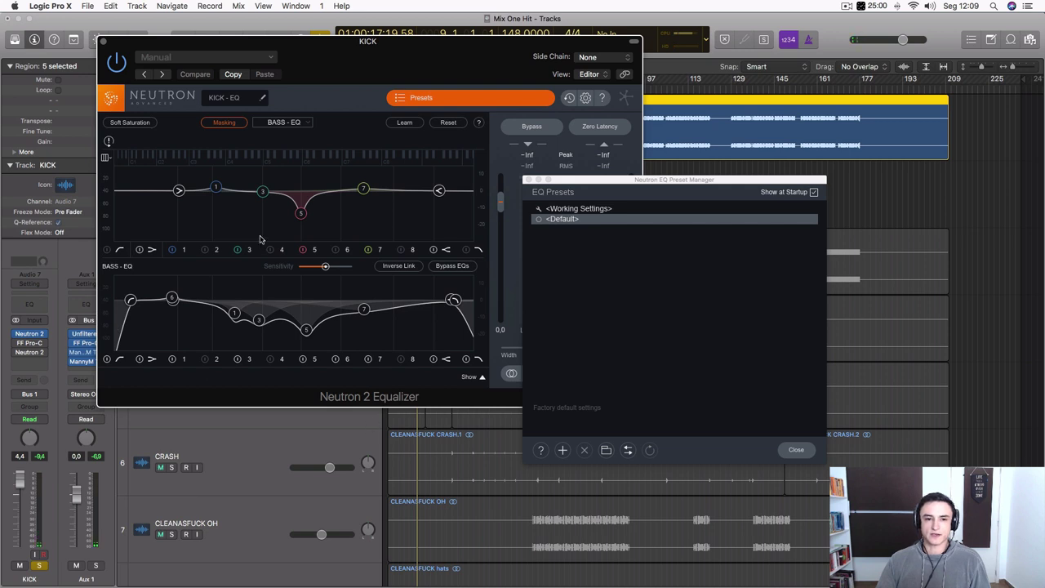
click(236, 123)
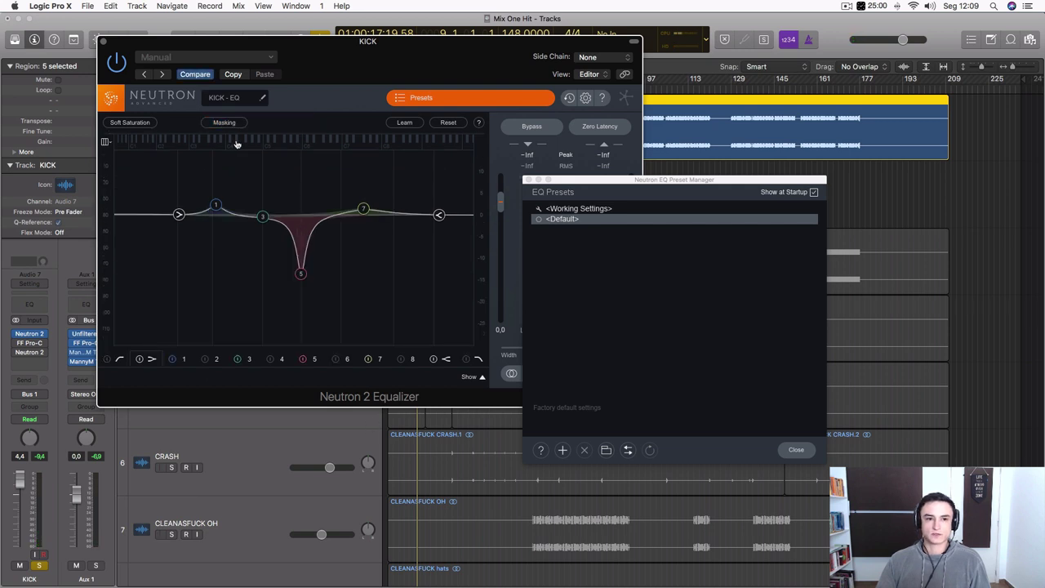
click(528, 180)
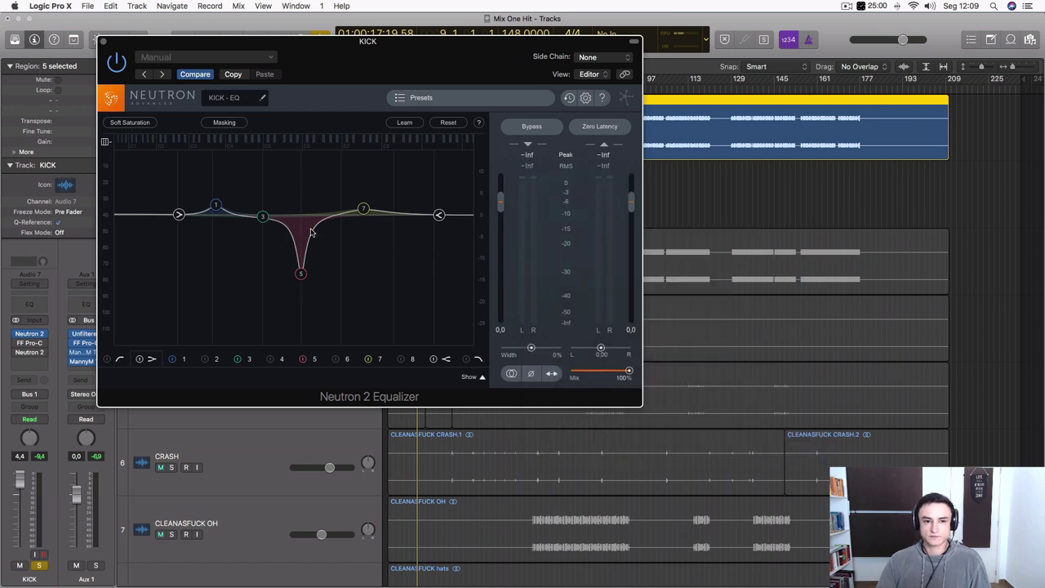
- With the kick playing, move EQ band 1 to about 184 Hz with a 2.1 dB boost, and close the equalizer
key(space)
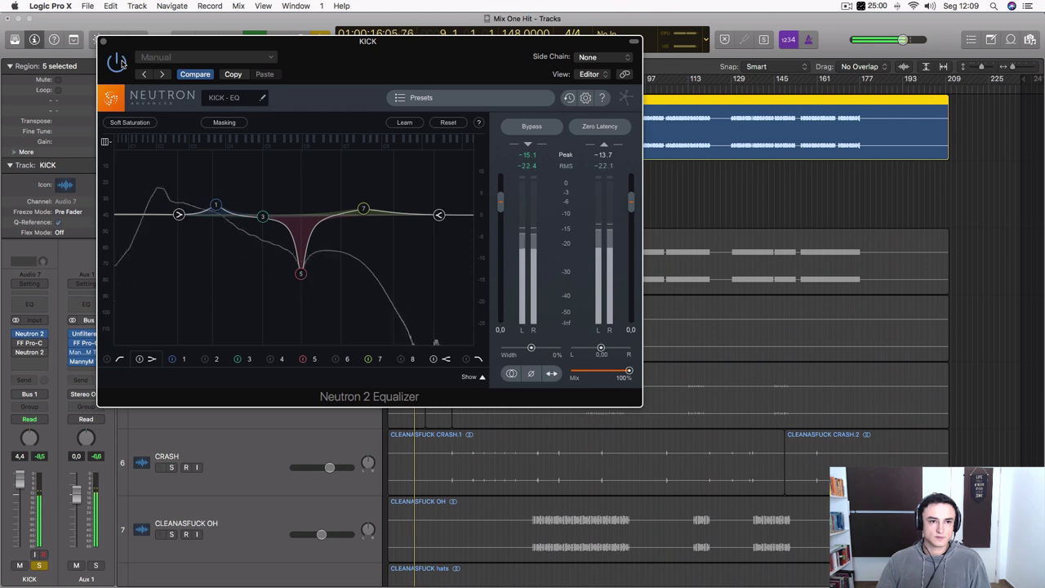
click(214, 205)
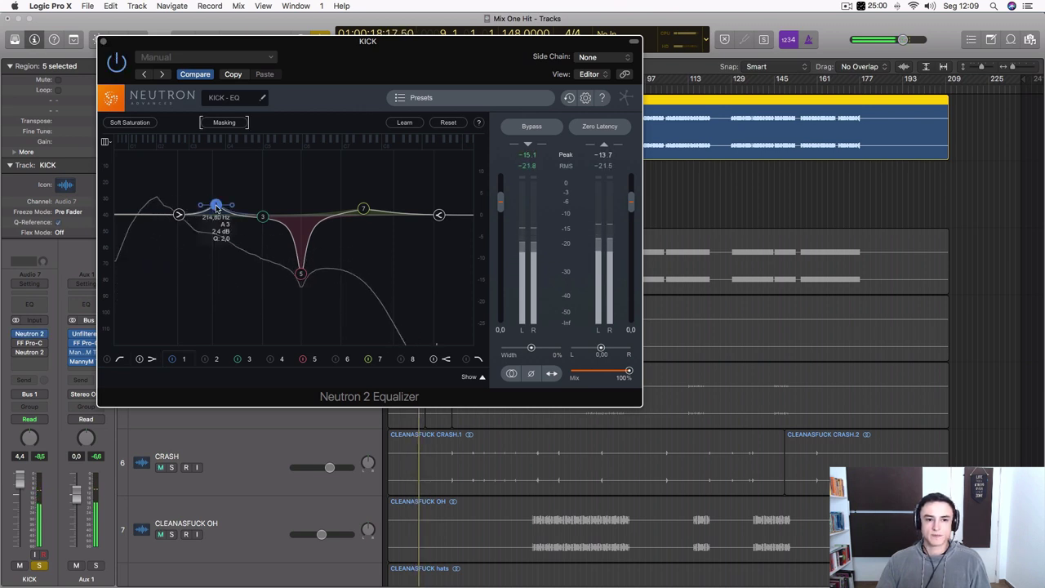
drag(216, 208, 208, 208)
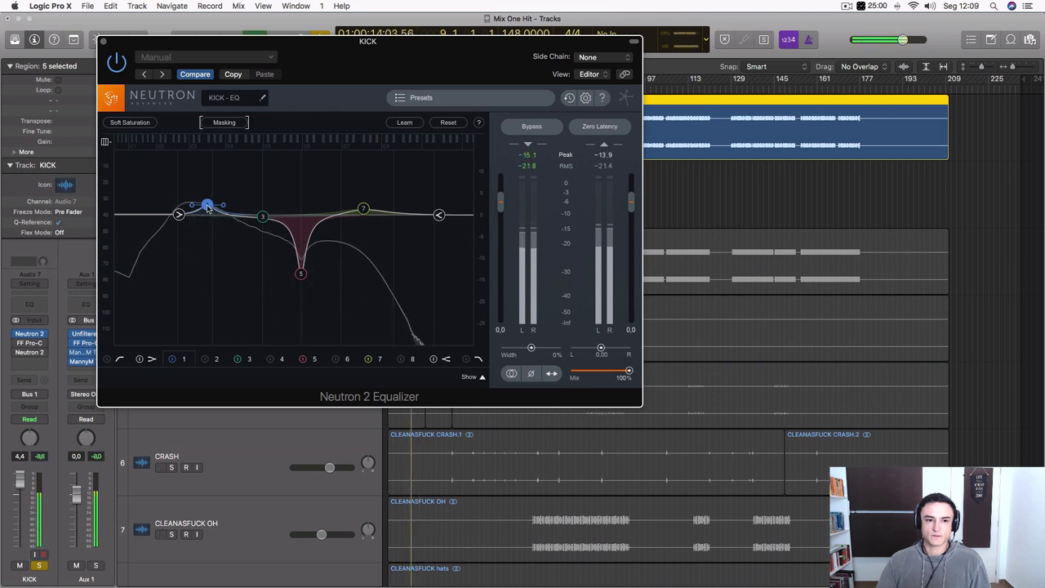
drag(208, 209, 209, 210)
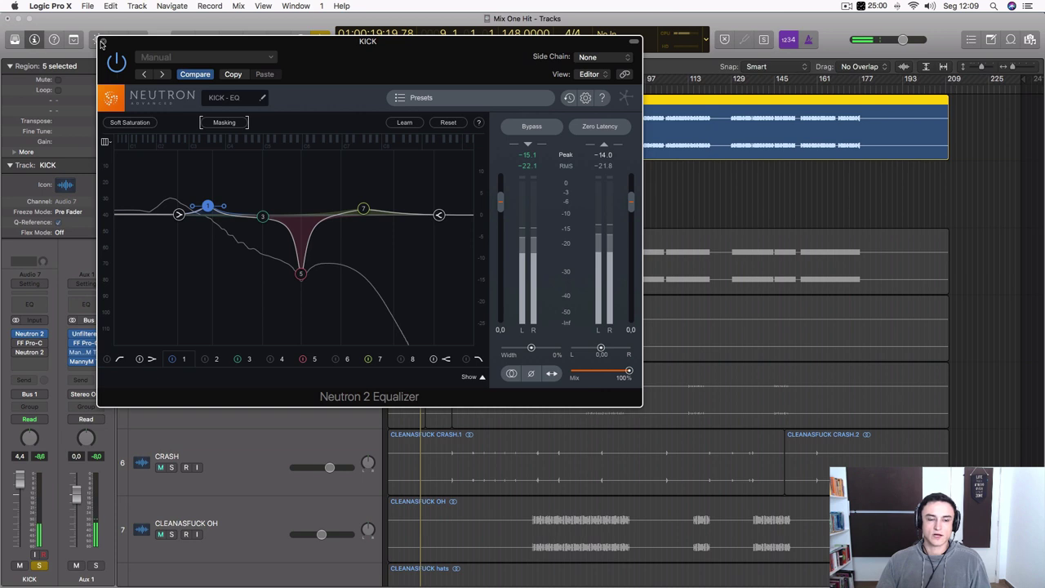
mouse_move(209, 209)
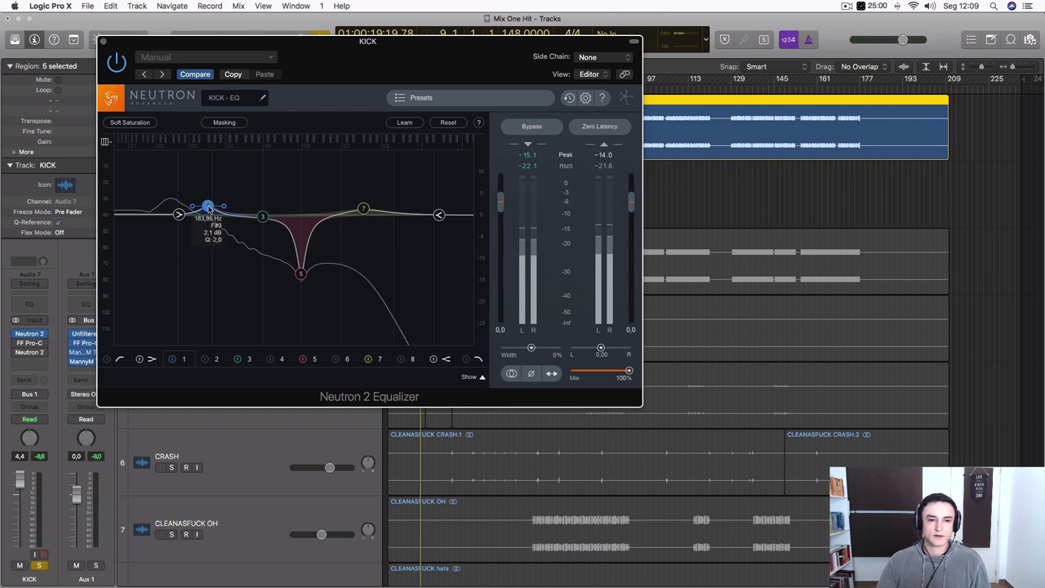
click(102, 41)
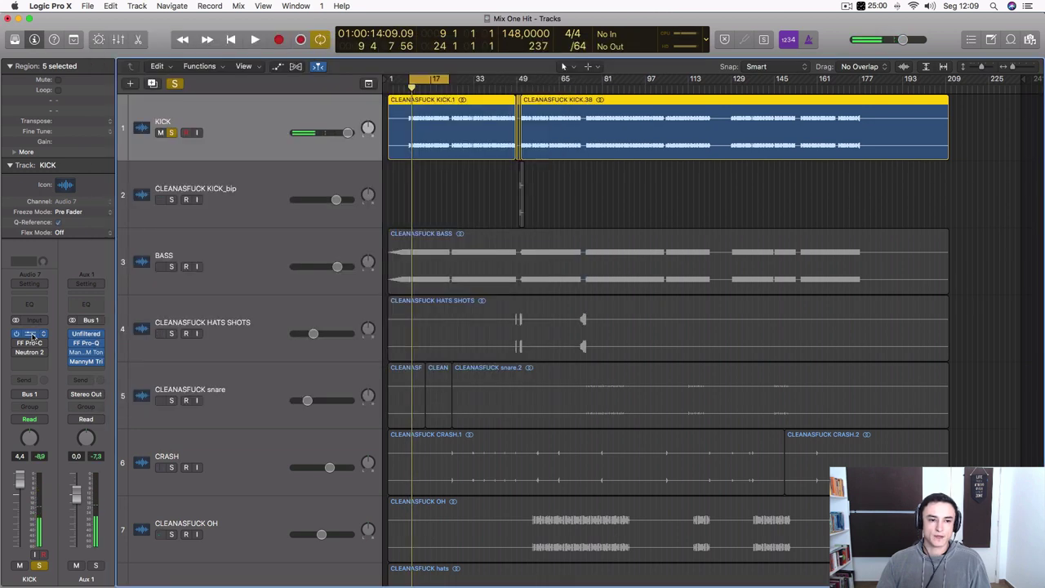
- Enable the FF Pro-C compressor on the KICK track, open it and place its window clear of the channel strip
click(17, 344)
click(36, 345)
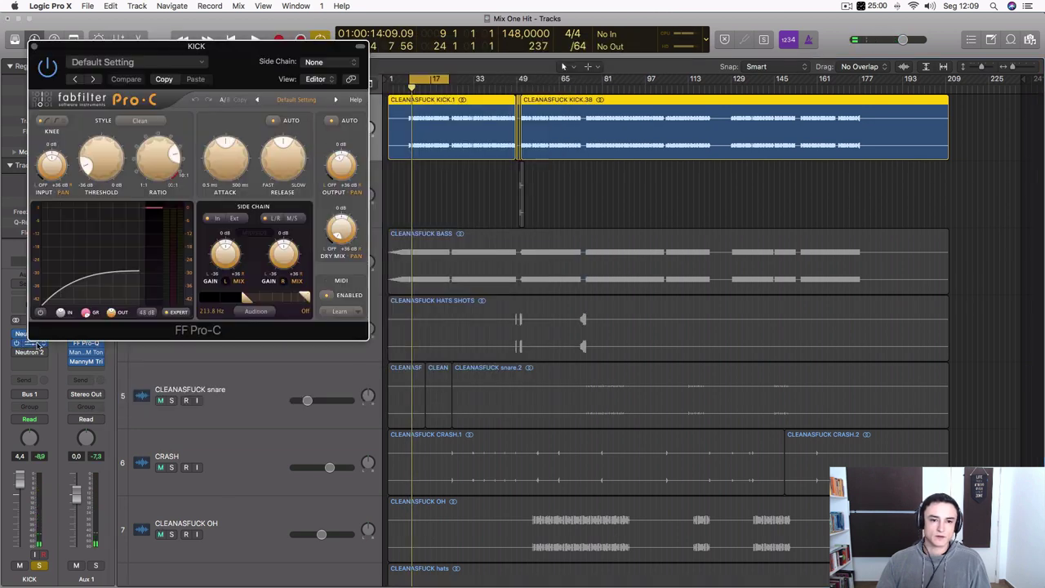
drag(237, 65, 369, 77)
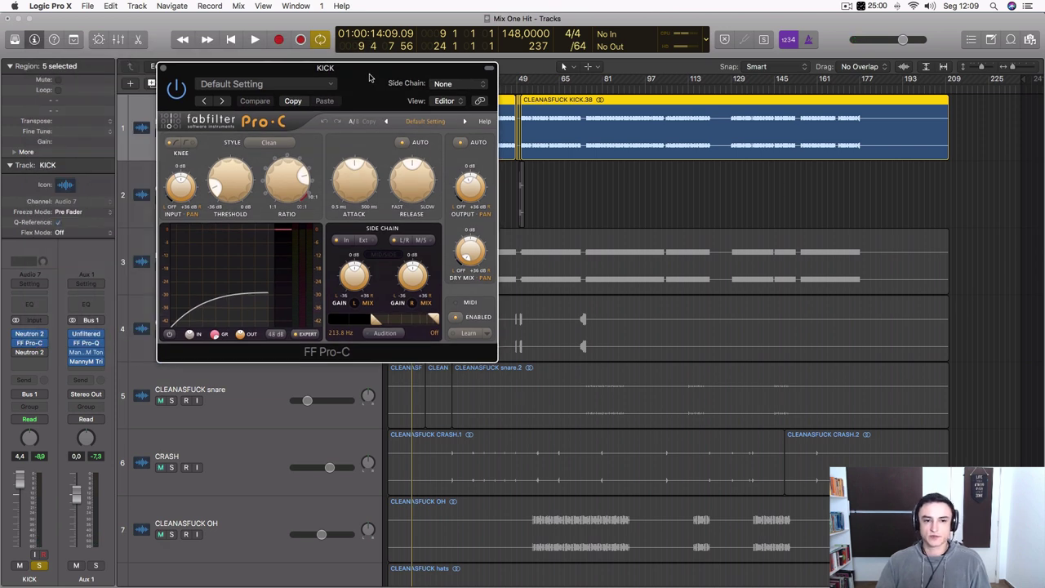
- Play the kick loop through the compressor, fine-adjust its attack time and stop playback
key(space)
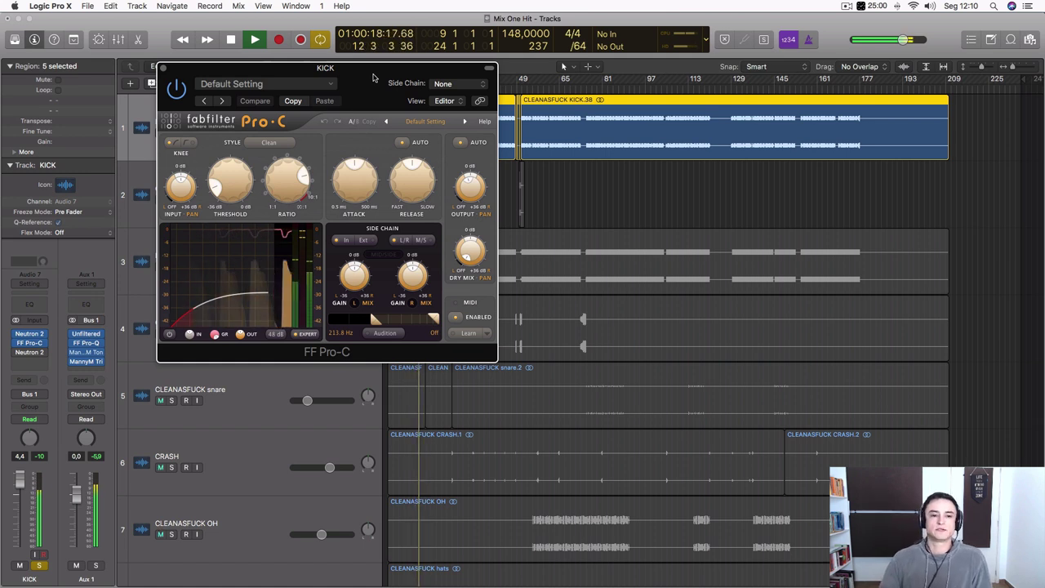
drag(369, 77, 381, 71)
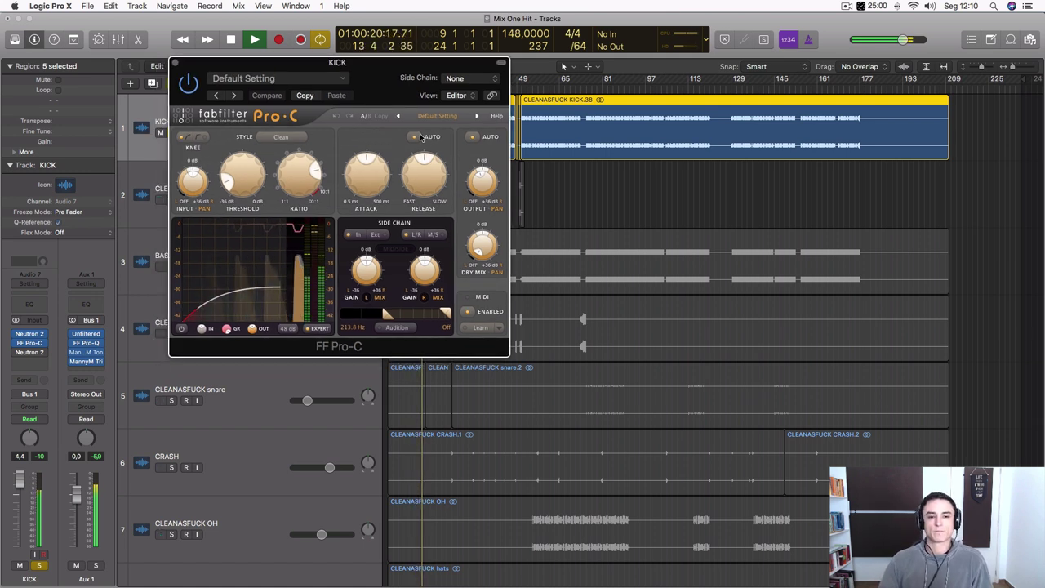
mouse_move(379, 181)
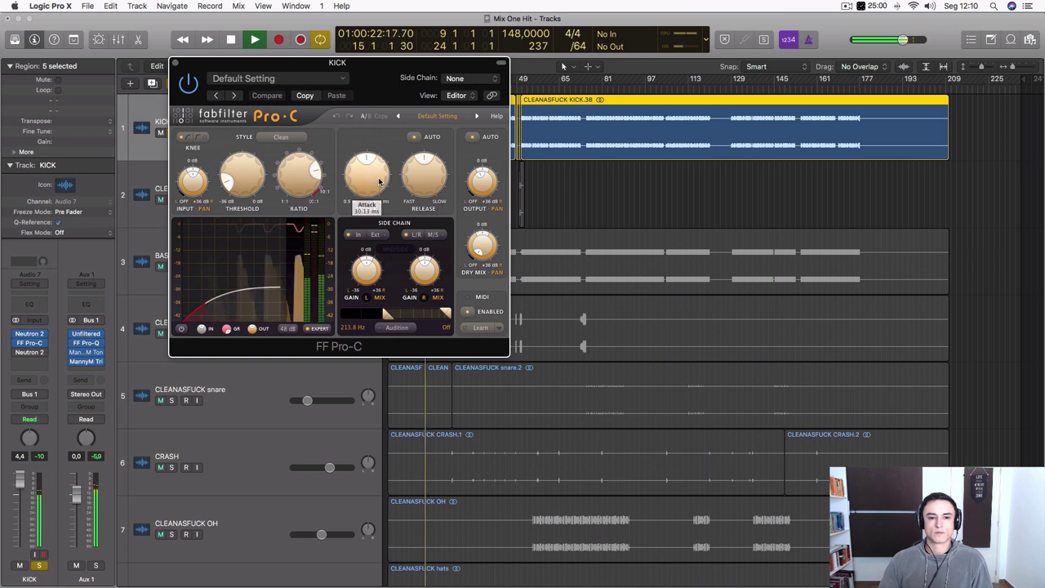
scroll(379, 181, up, 1)
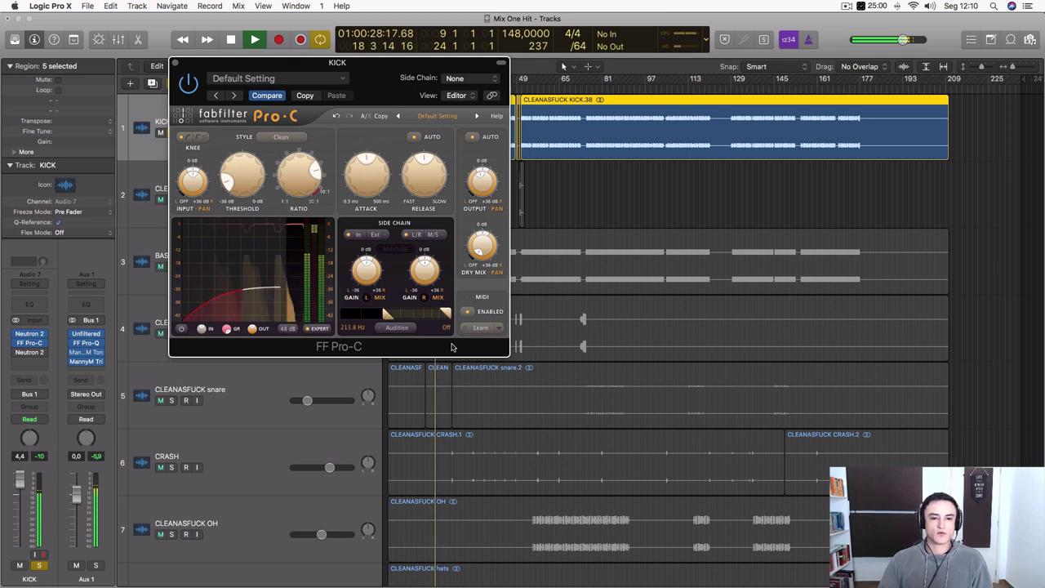
key(space)
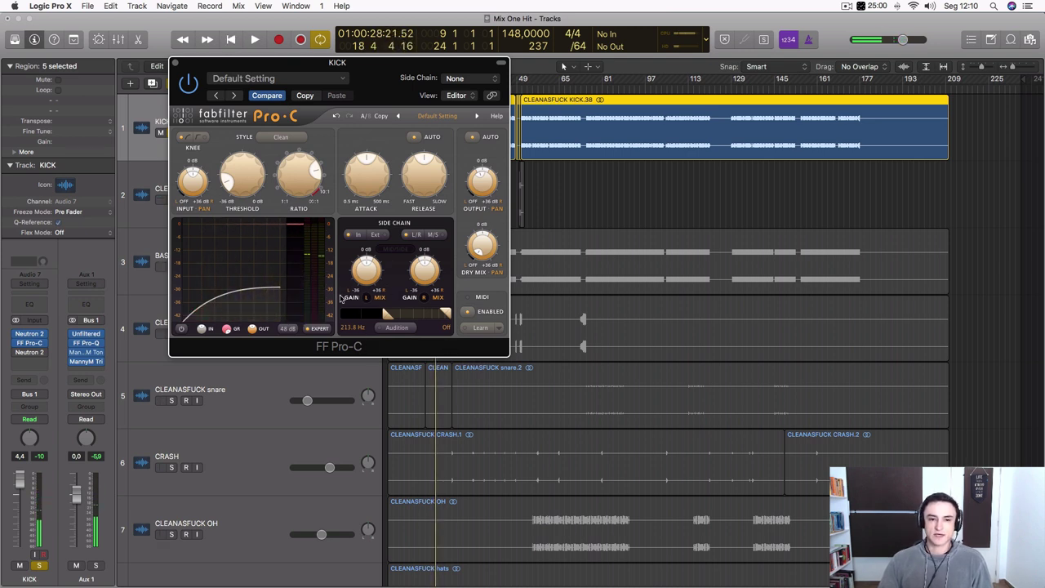
- Check the FF Pro-C compressor's available side-chain sources, keeping None, and redisplay its expert side-chain section
click(315, 329)
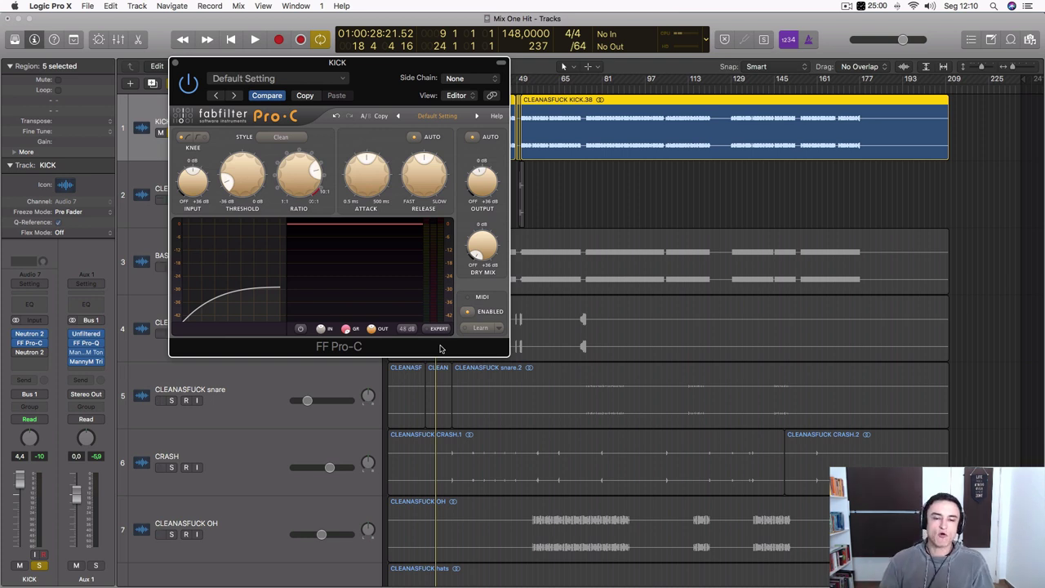
click(467, 78)
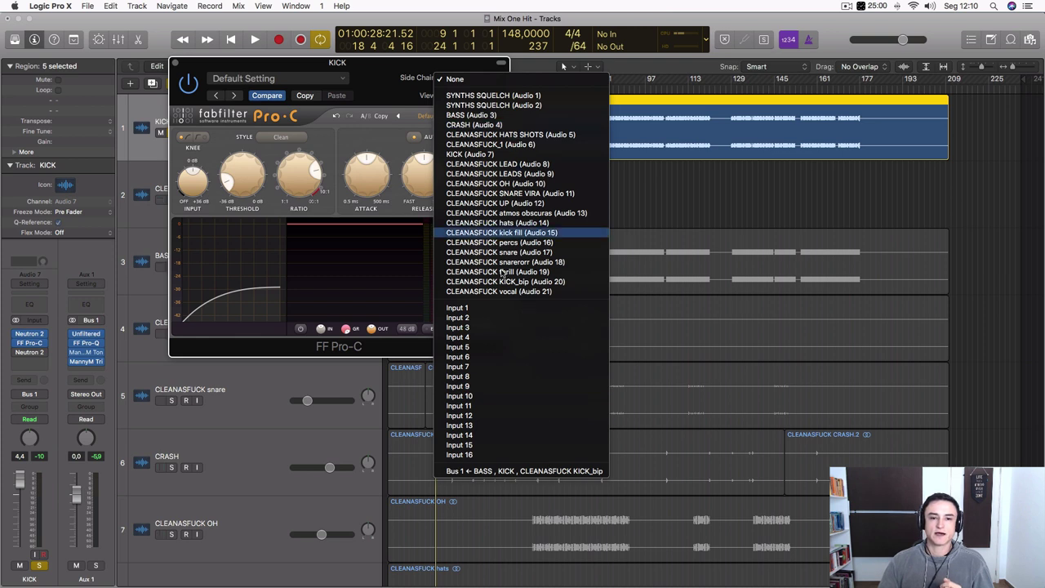
click(388, 75)
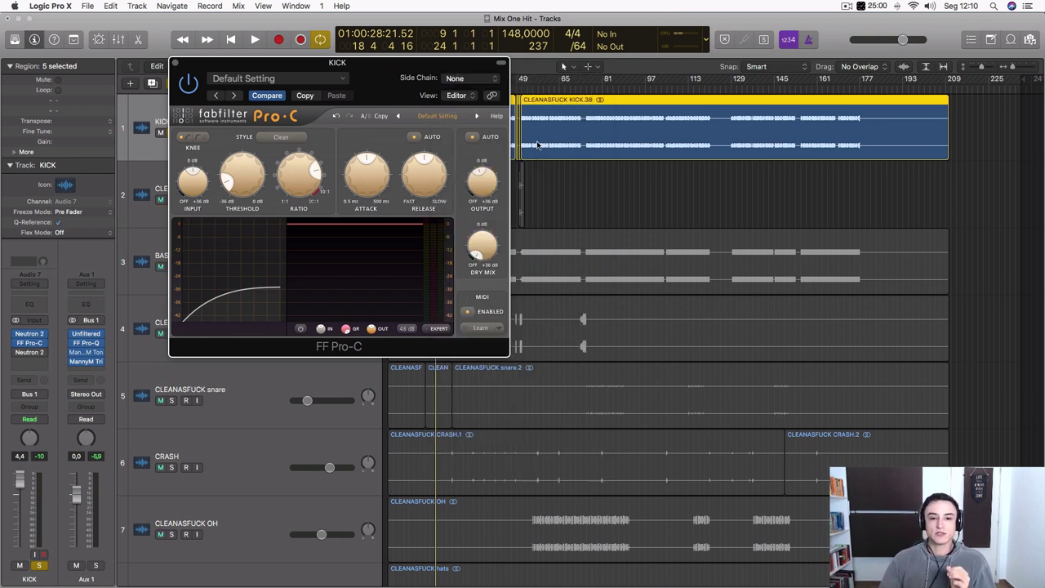
click(435, 330)
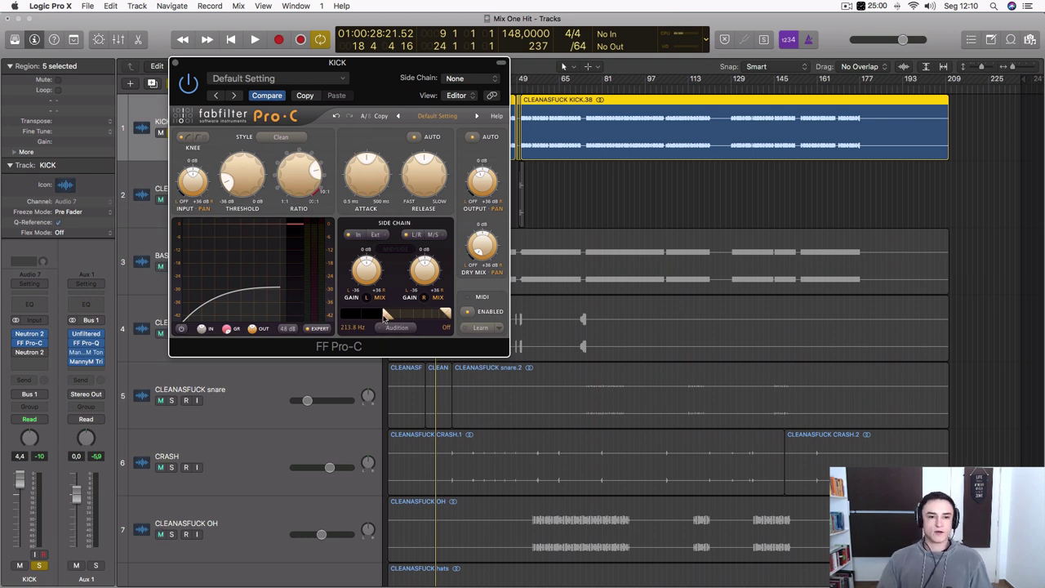
- Turn off the compressor's side-chain low-cut filter and compare the playing kick with the compressor bypassed and active
drag(261, 65, 372, 162)
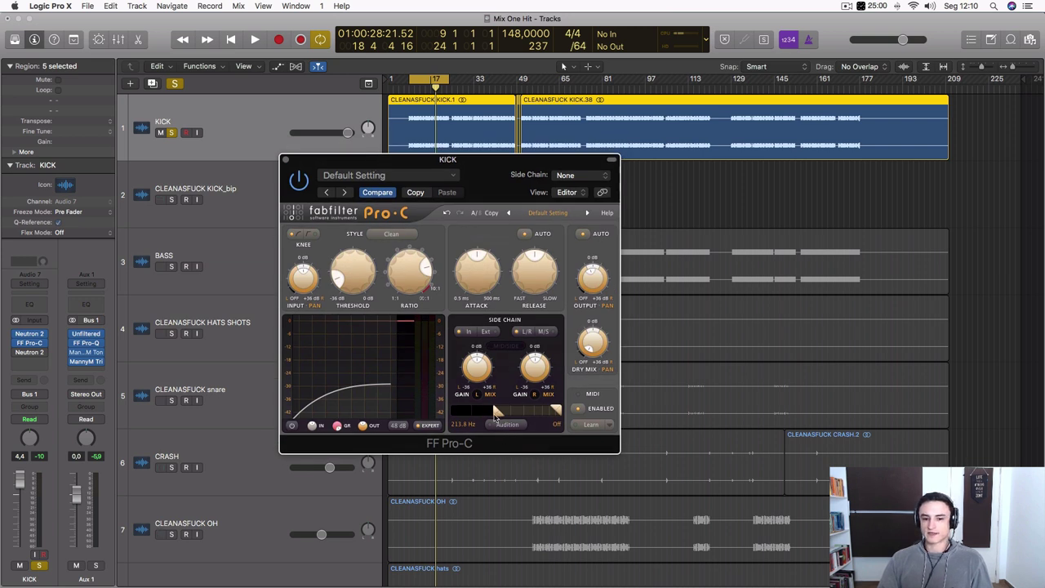
drag(466, 418, 445, 419)
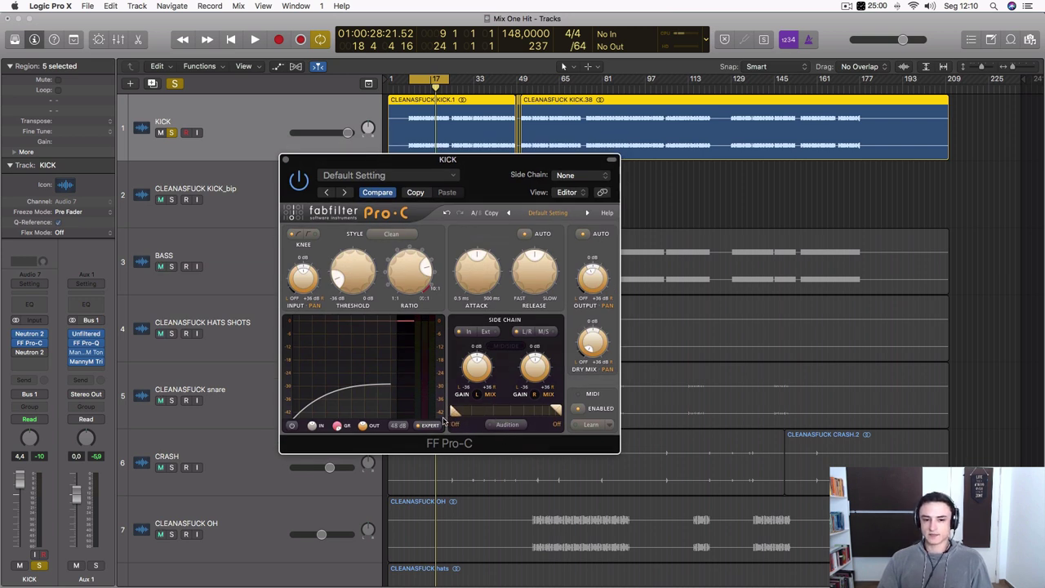
key(space)
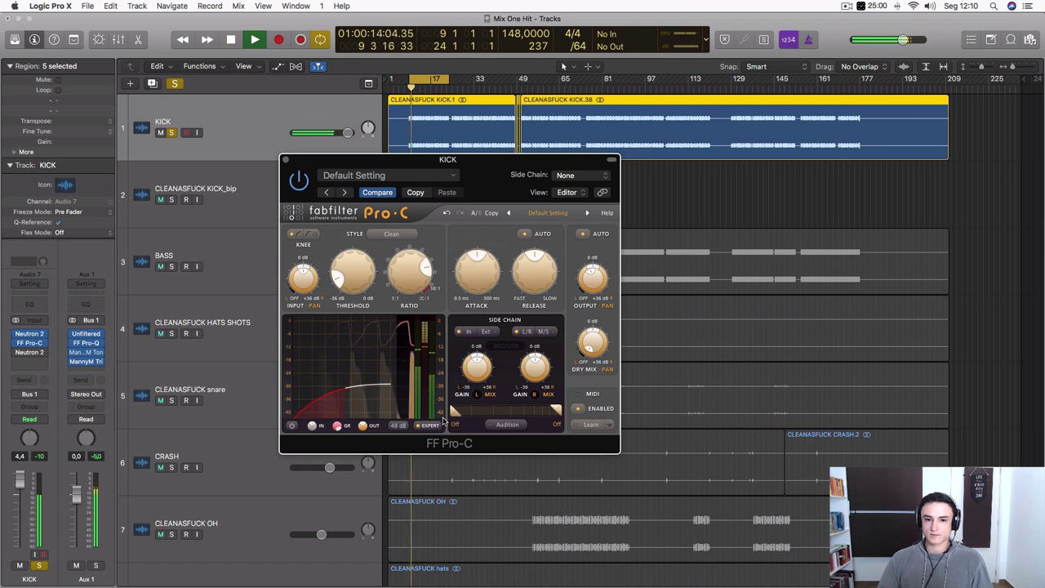
click(299, 181)
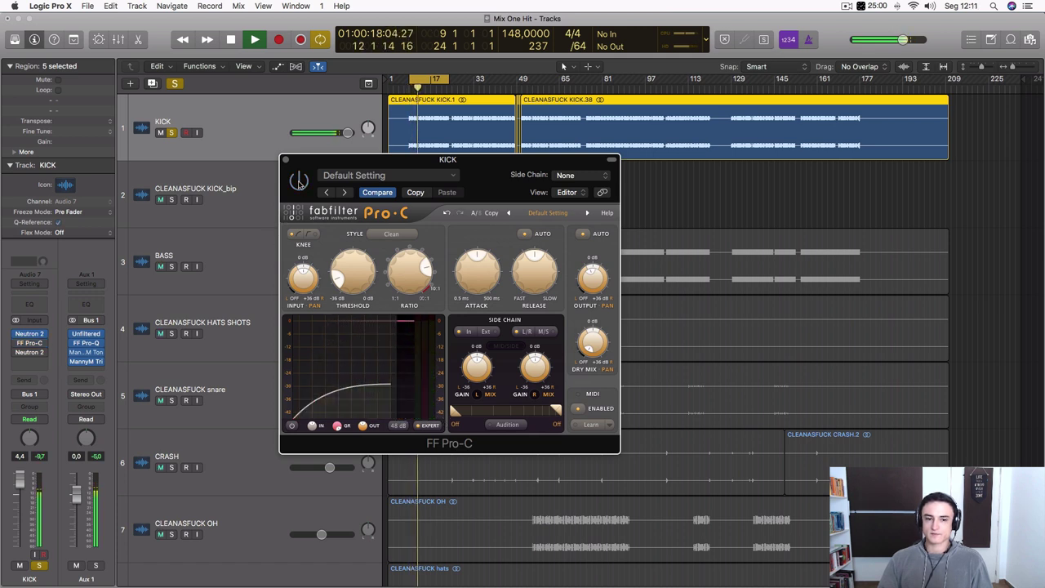
click(299, 181)
key(space)
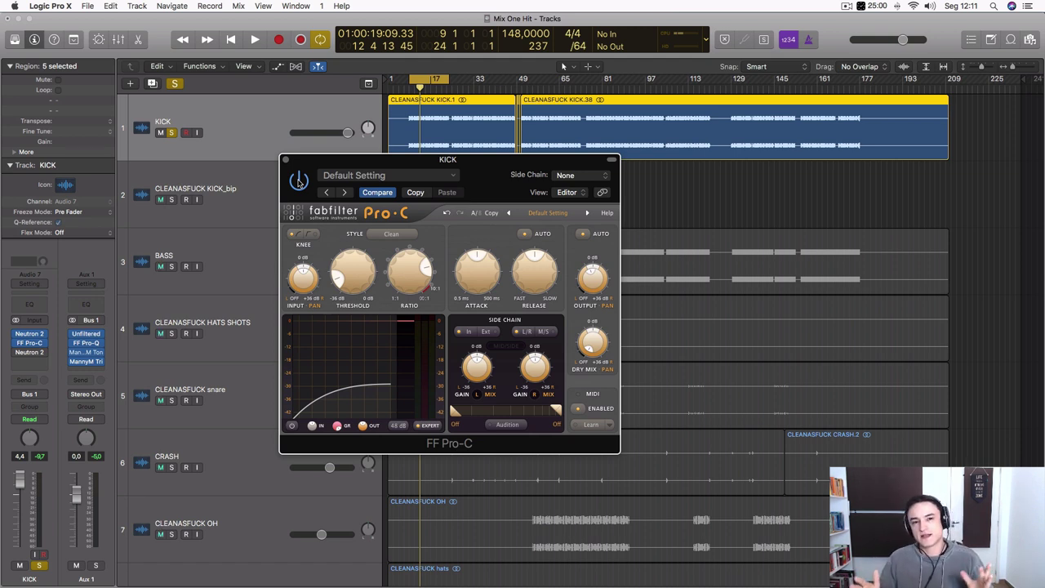
- Play the kick briefly, stop it and raise the side-chain low-cut filter to 213.8 Hz
key(space)
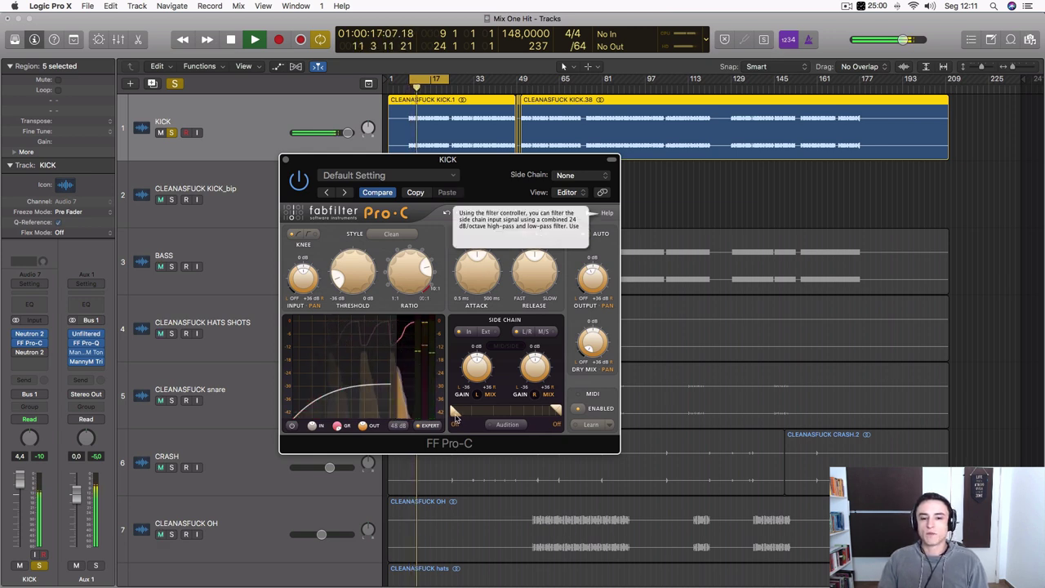
key(space)
drag(459, 413, 467, 415)
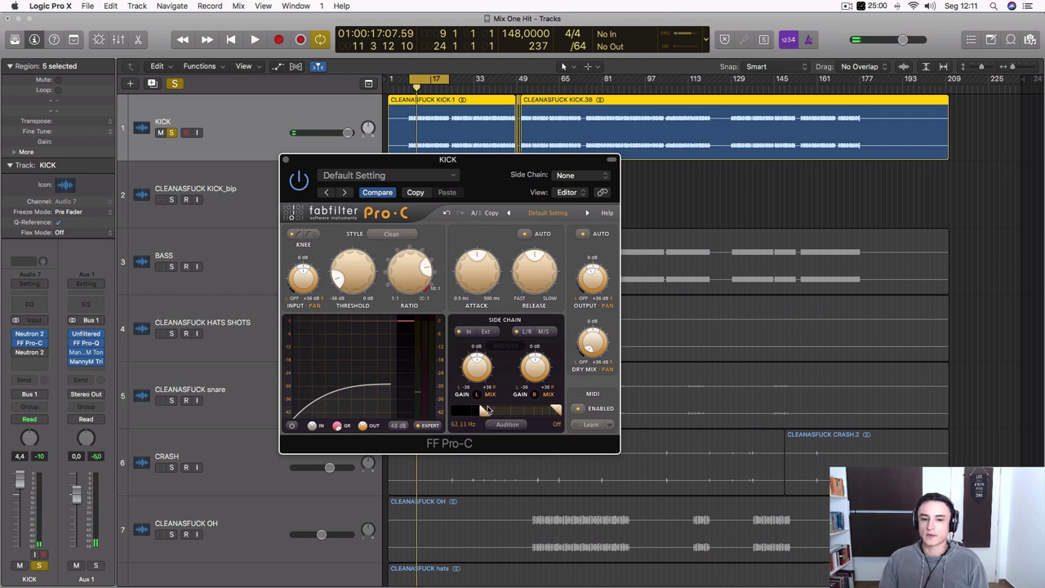
drag(496, 406, 493, 412)
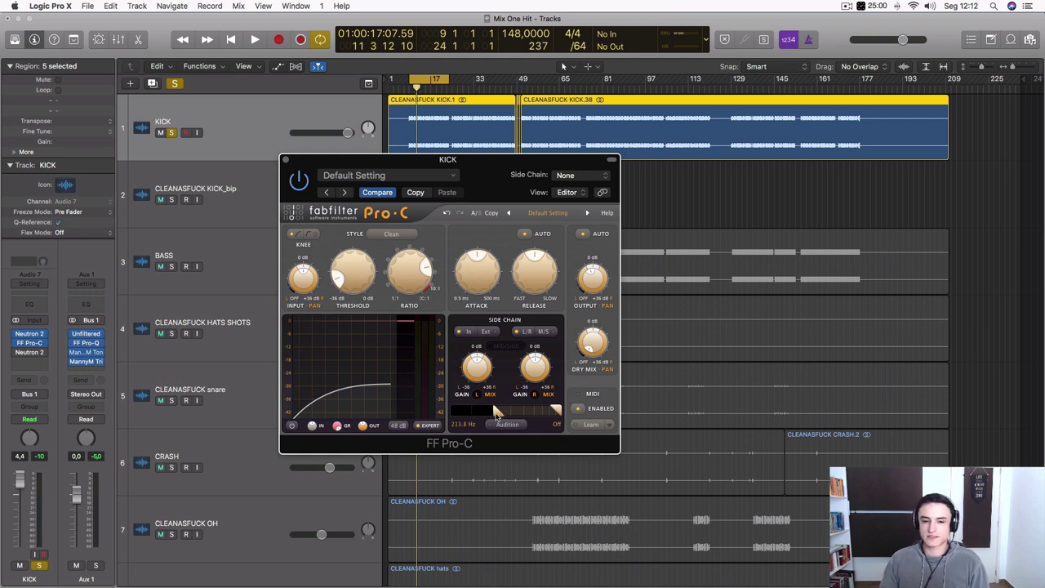
- Play the kick loop with the filtered side chain, compare the compressor bypassed and active, and stop playback
key(space)
mouse_move(495, 413)
mouse_down()
mouse_move(512, 412)
mouse_move(497, 412)
mouse_up()
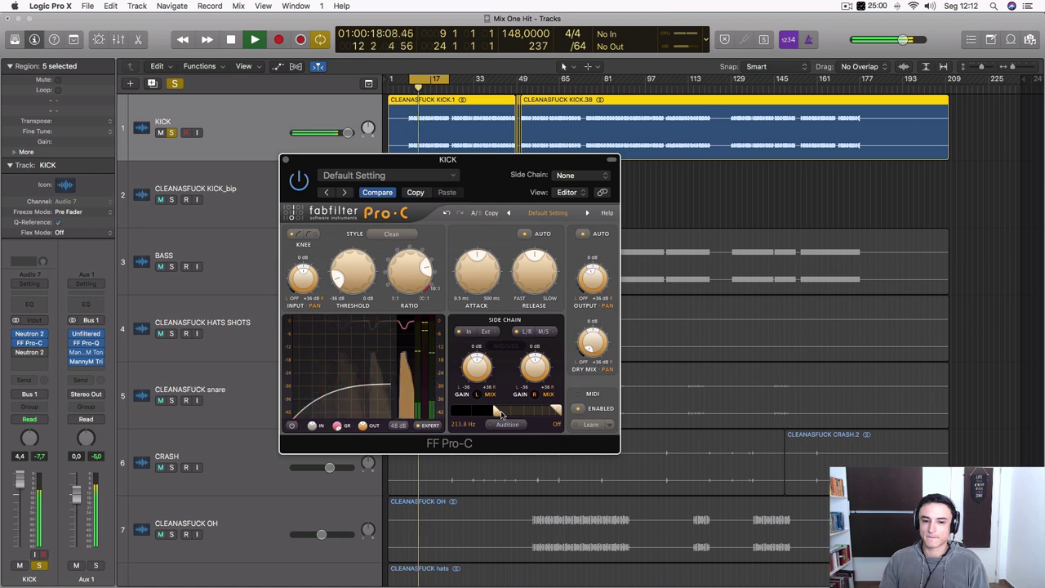
click(298, 179)
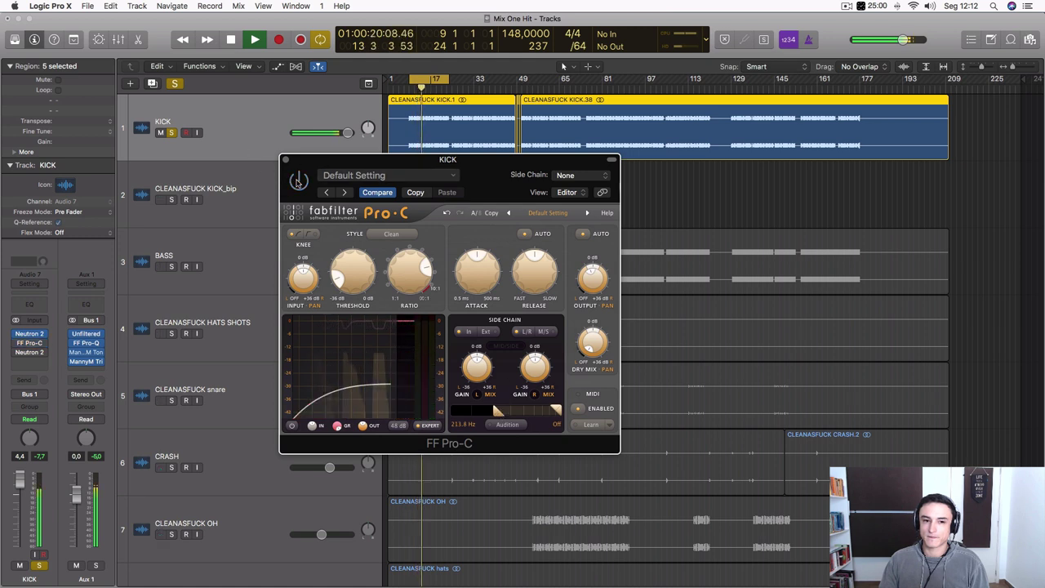
click(299, 180)
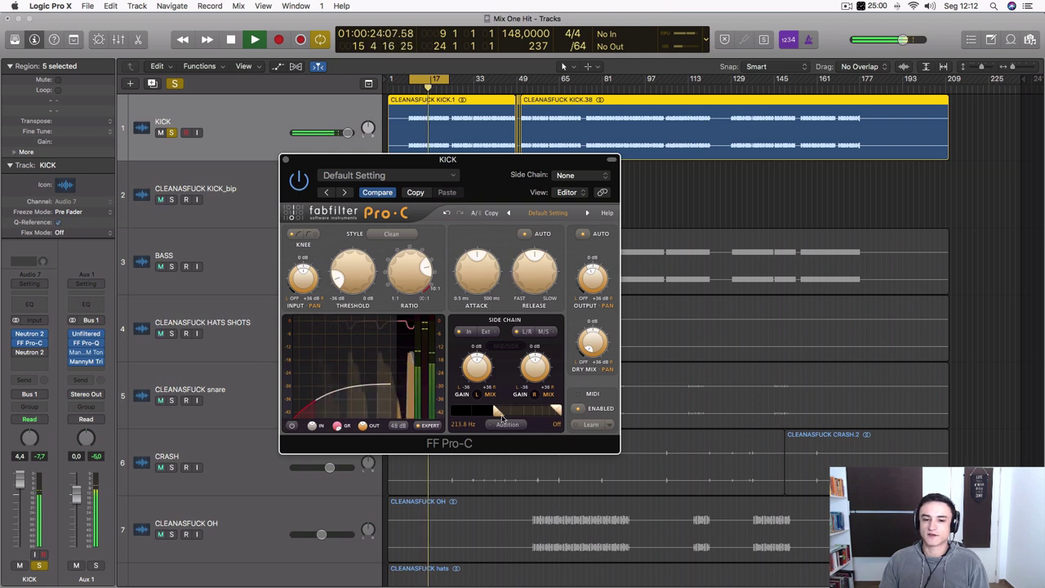
mouse_move(499, 417)
mouse_down()
mouse_move(451, 410)
mouse_move(494, 412)
mouse_up()
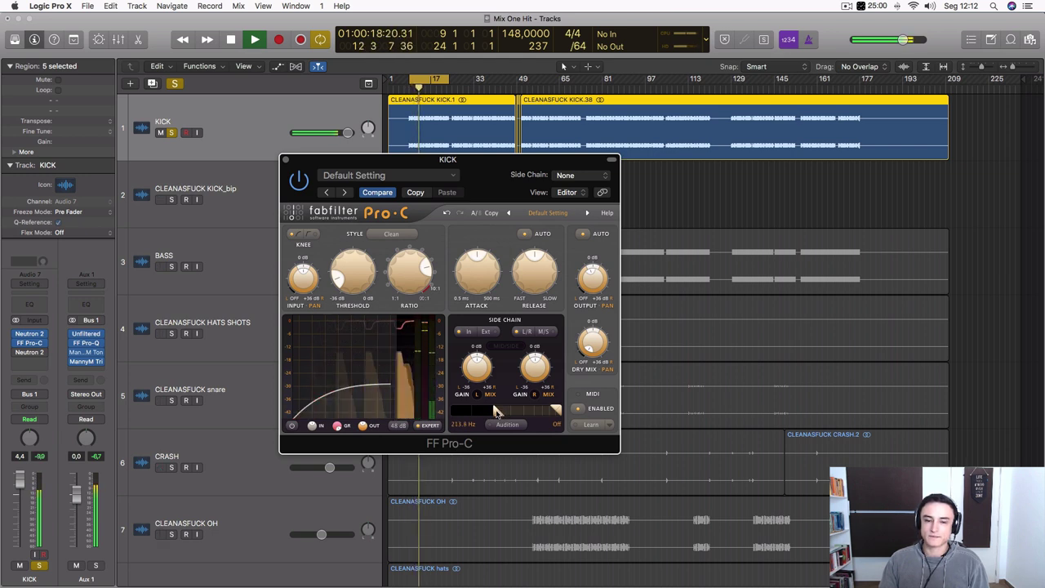
key(space)
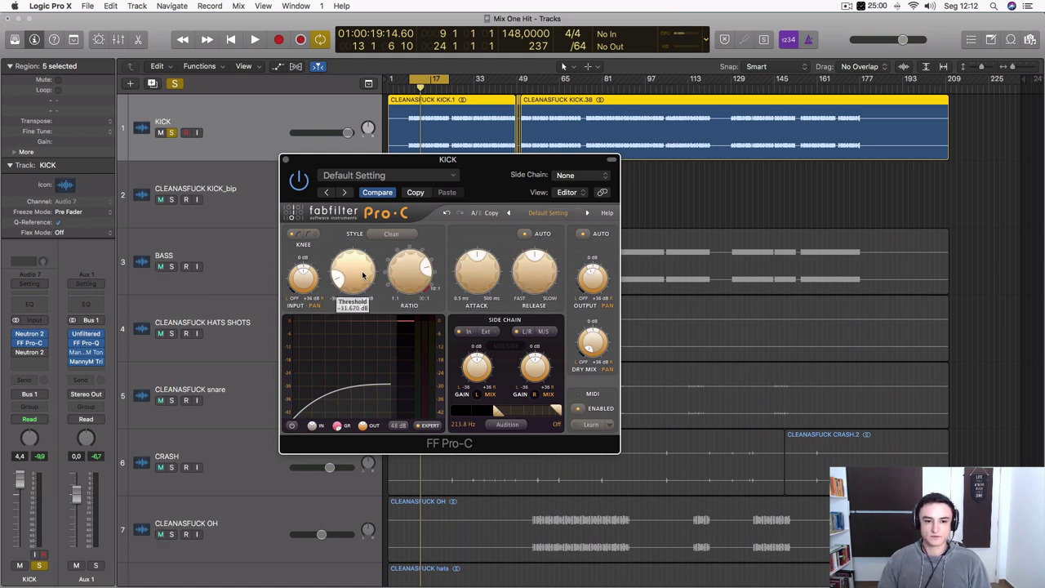
- With the kick playing, compare the knee shapes, choose the hard knee with the Clean style, and close the compressor
key(space)
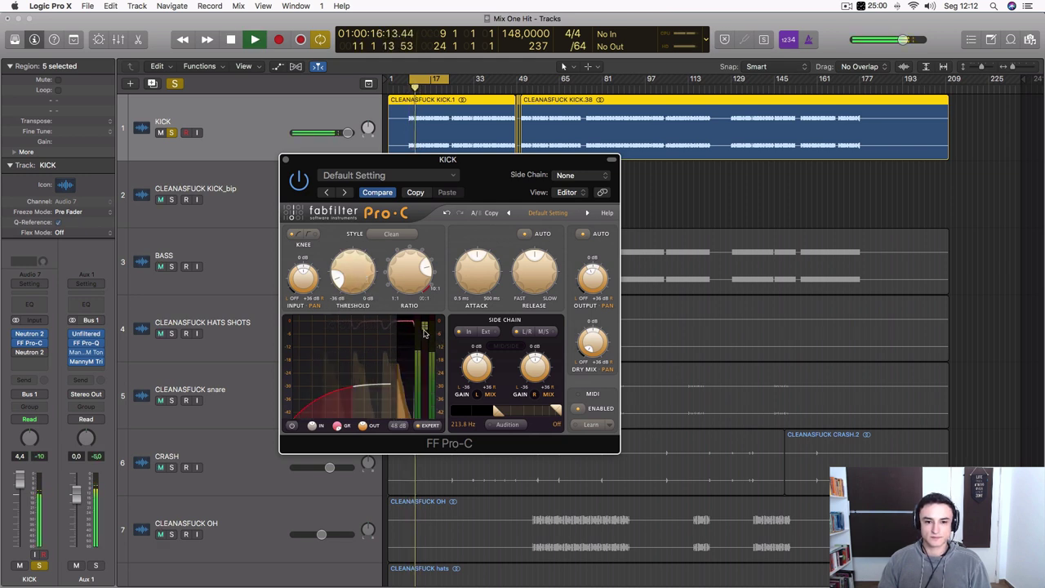
click(311, 236)
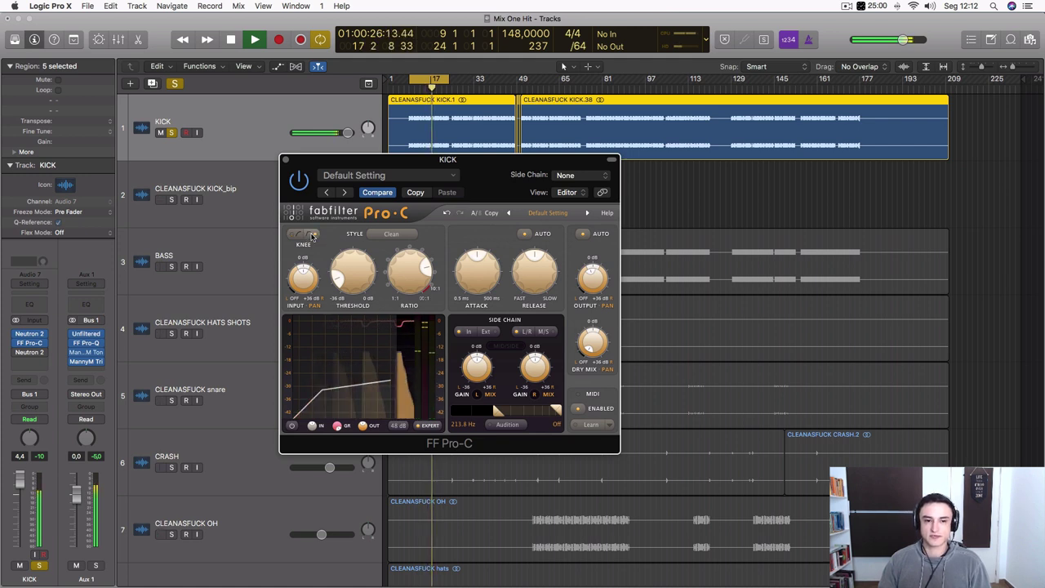
click(300, 236)
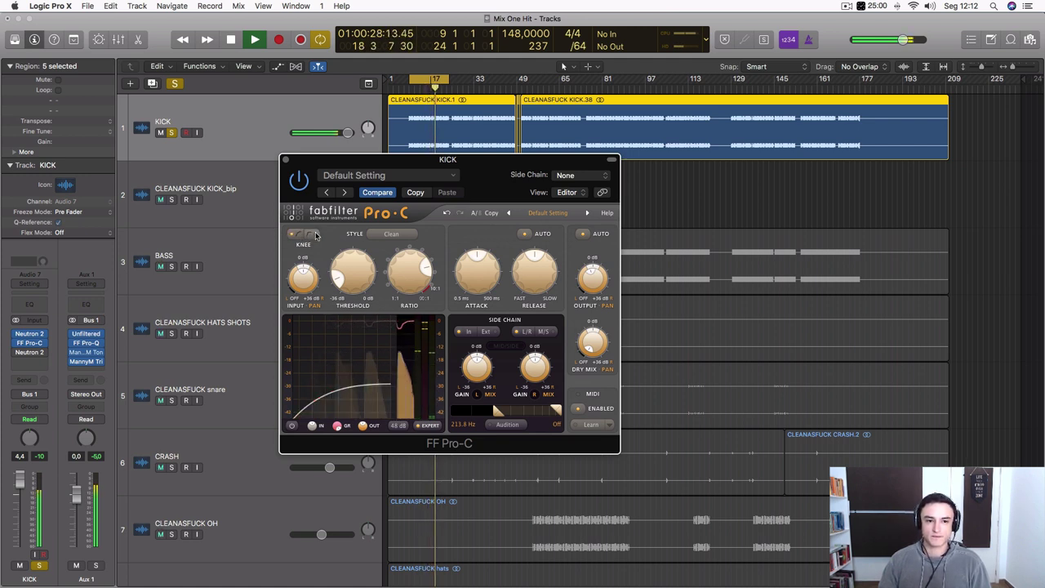
click(311, 236)
click(412, 236)
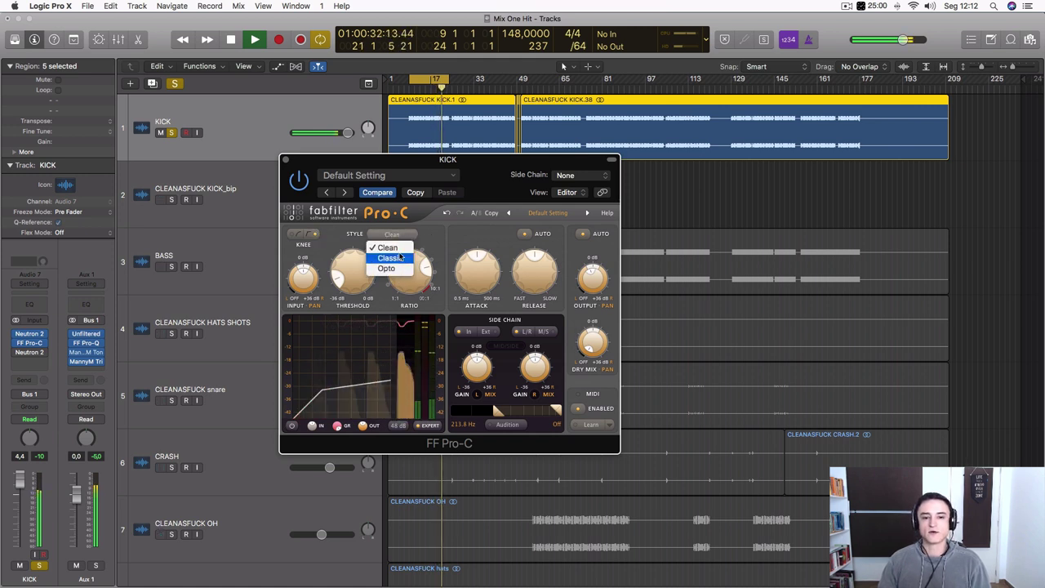
click(388, 248)
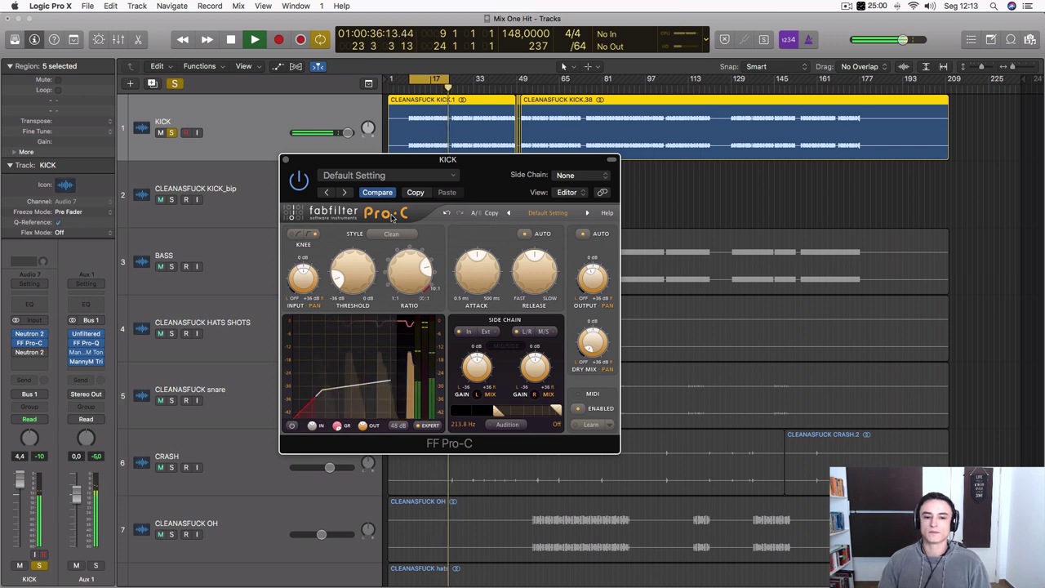
key(space)
click(285, 159)
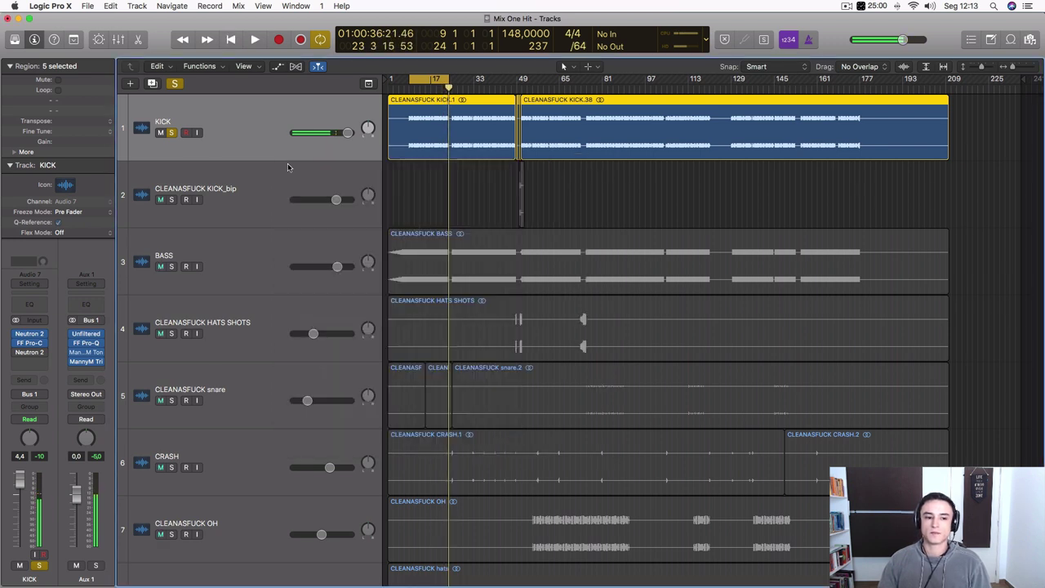
- Open the KICK track's second Neutron 2 equalizer, play the kick through it and close its window
click(33, 353)
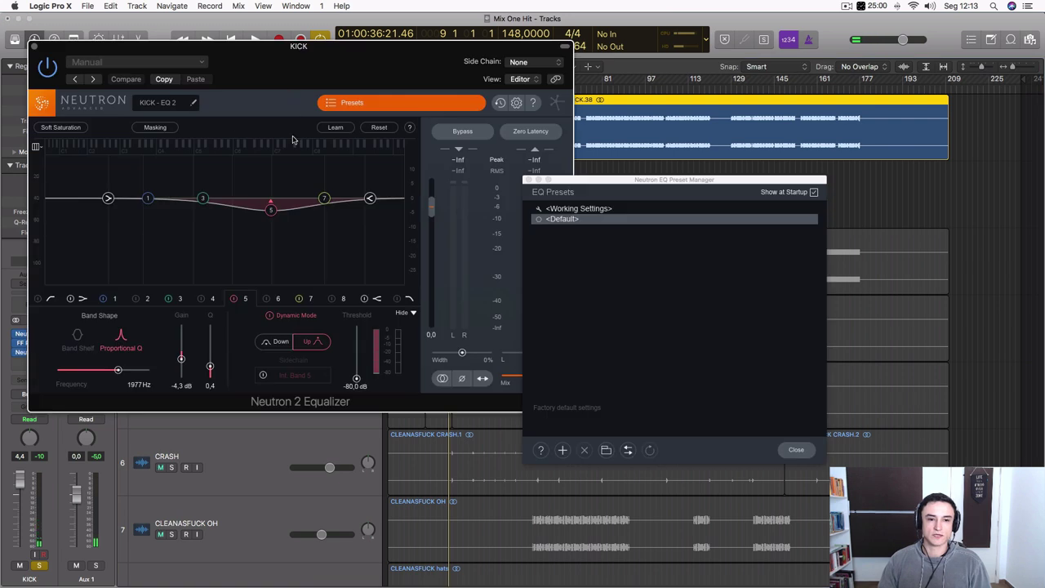
key(space)
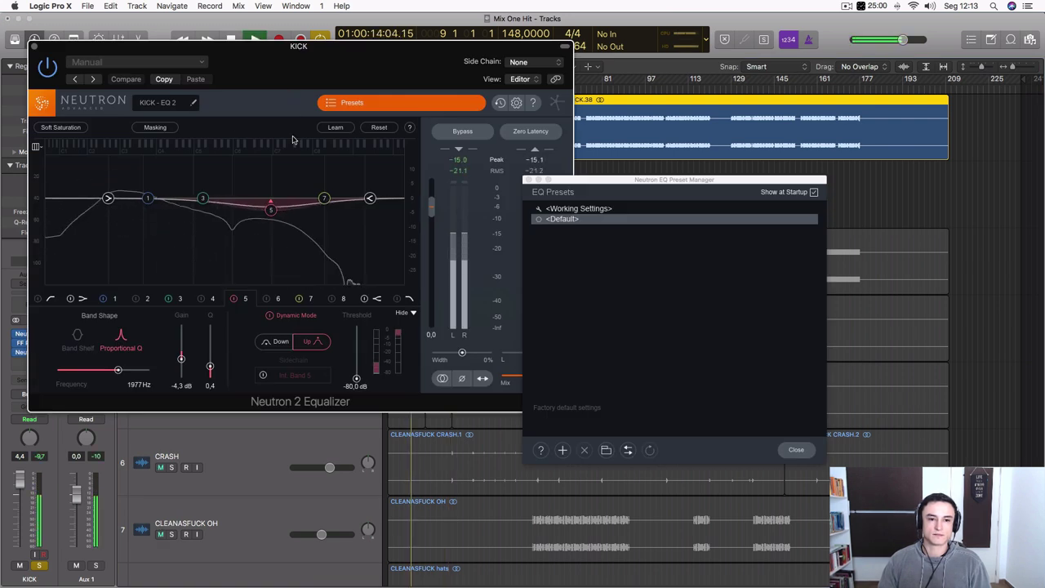
click(34, 46)
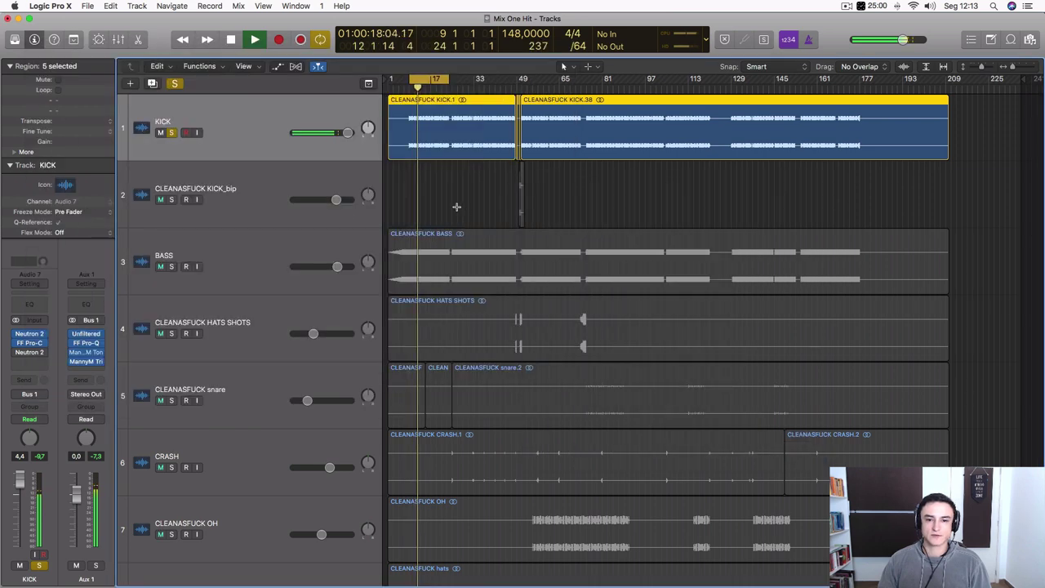
- Reopen the KICK track's second Neutron 2 equalizer and set band 5's gain to -4.2 dB
key(super+Right)
key(super+Right)
key(super+Right)
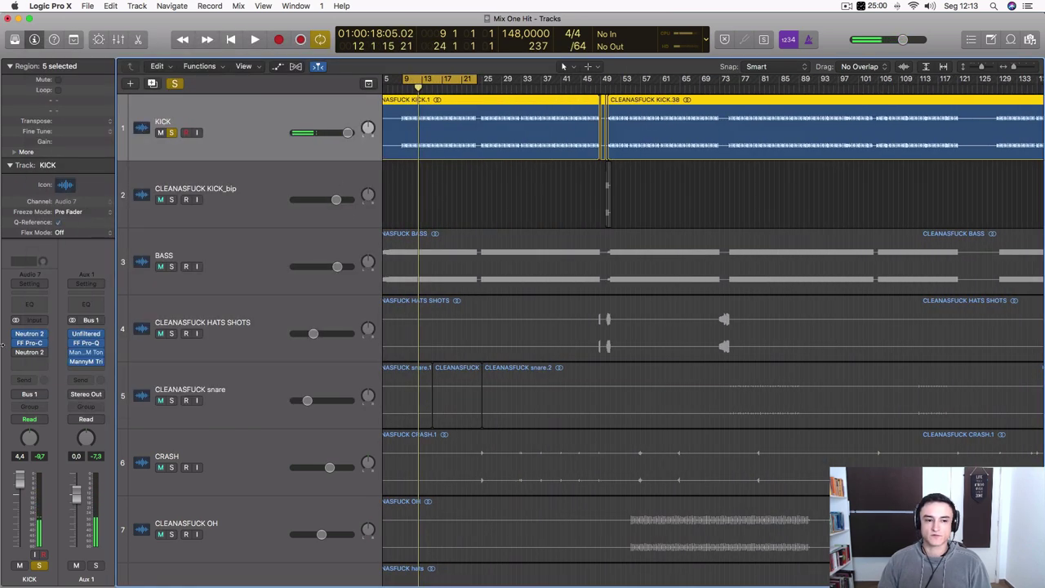
click(29, 334)
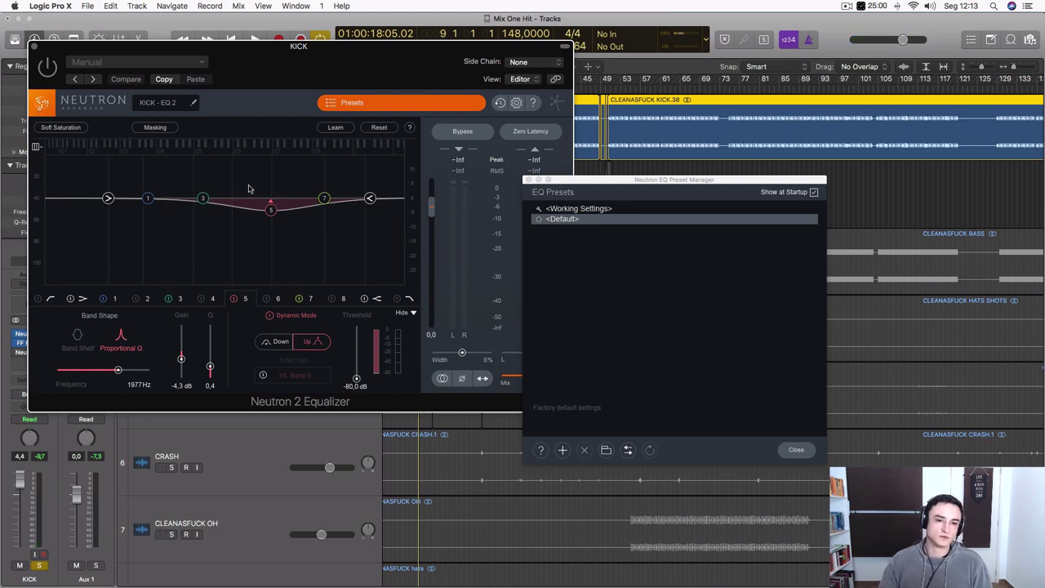
click(273, 211)
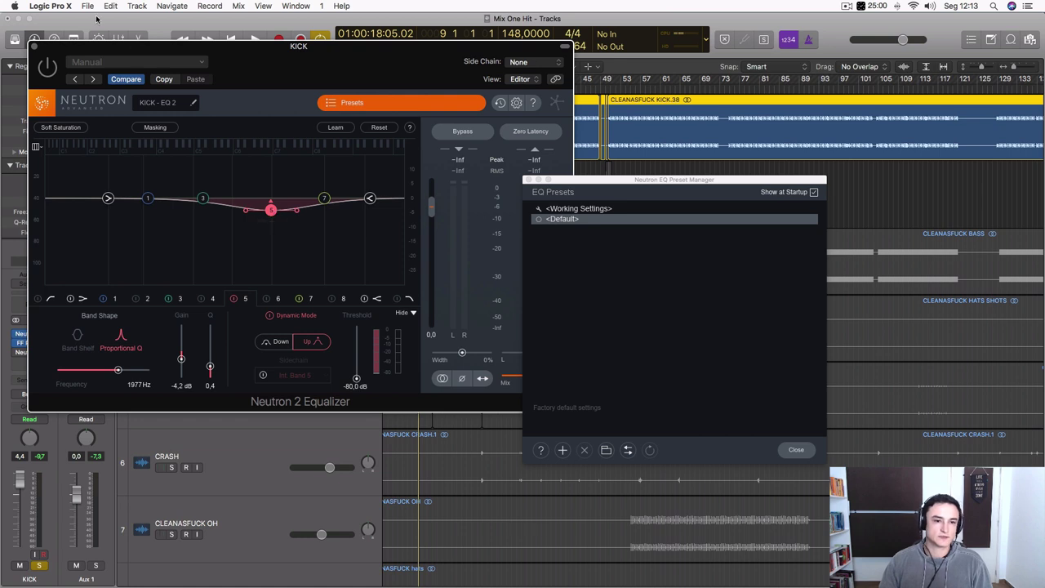
- Play the kick, compare the second Neutron 2 equalizer switched on and bypassed, and close its window
key(space)
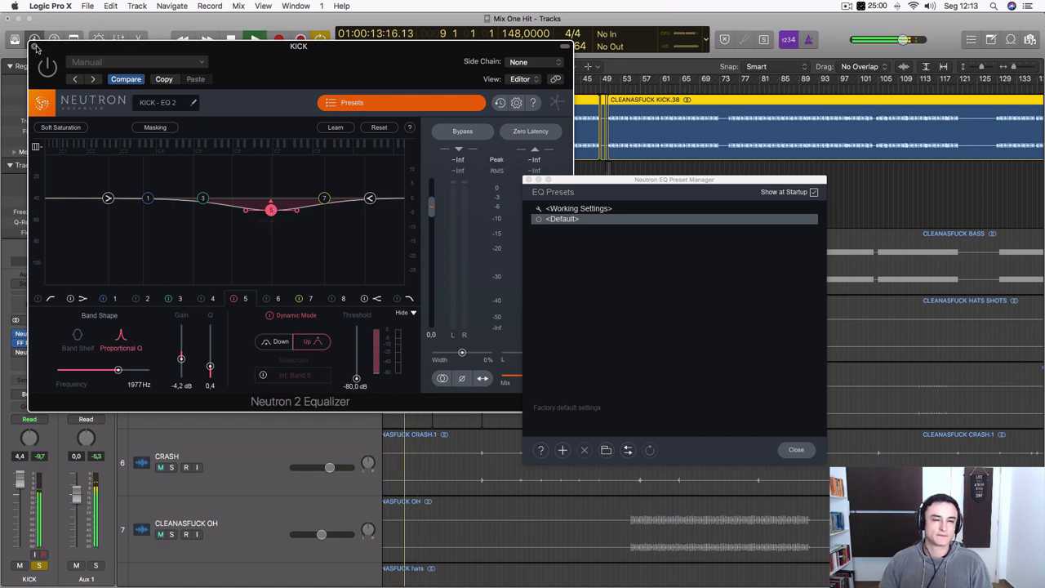
click(48, 66)
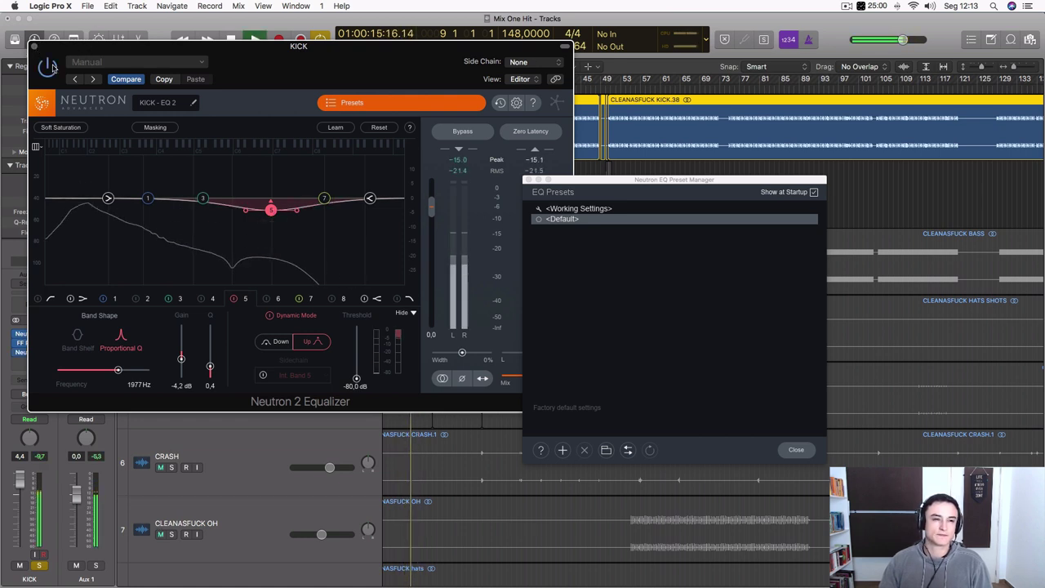
click(53, 67)
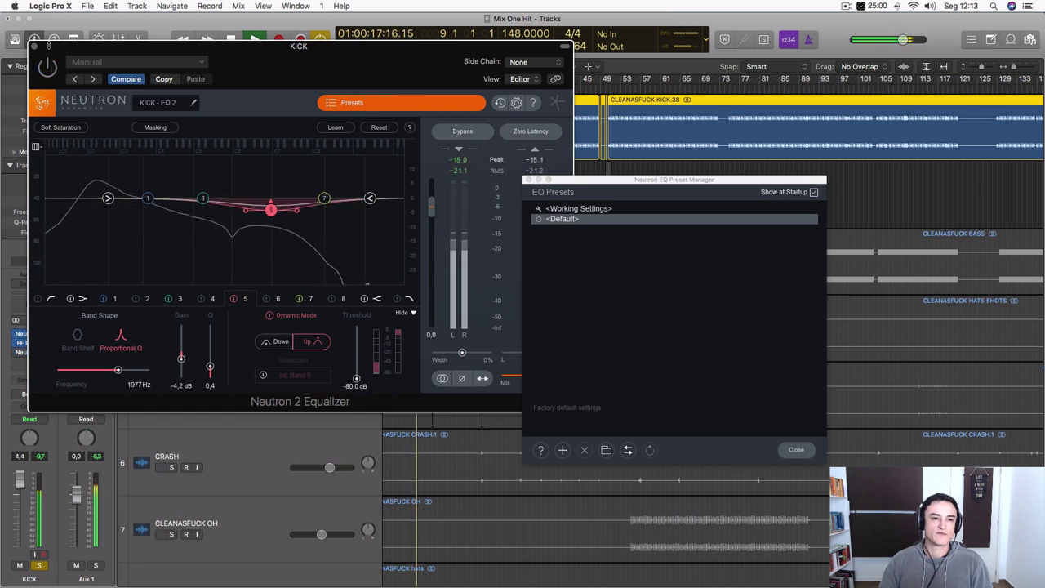
click(34, 46)
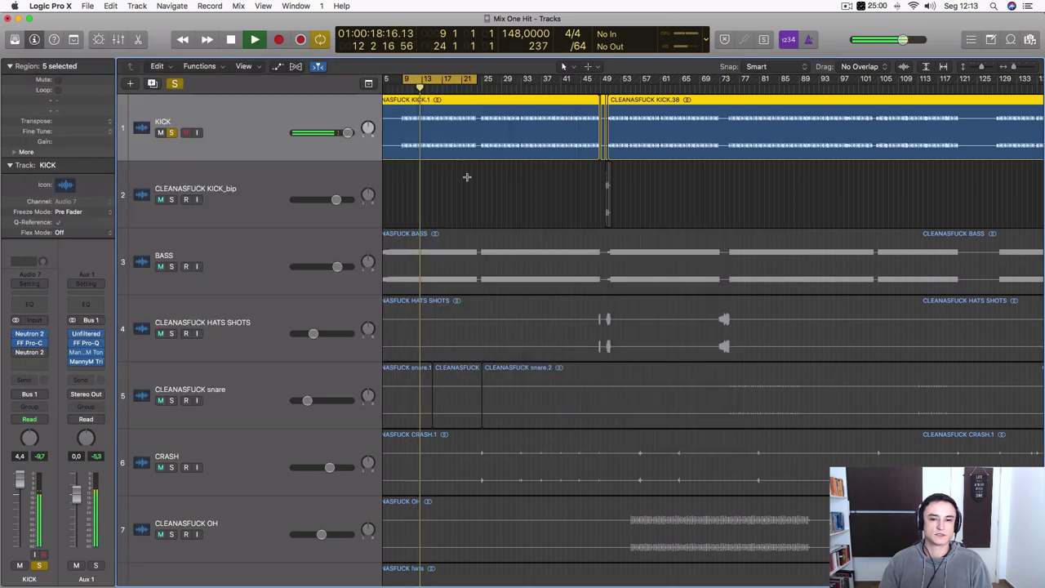
- Stop playback and solo the CLEANASFUCK KICK_bip track
click(296, 179)
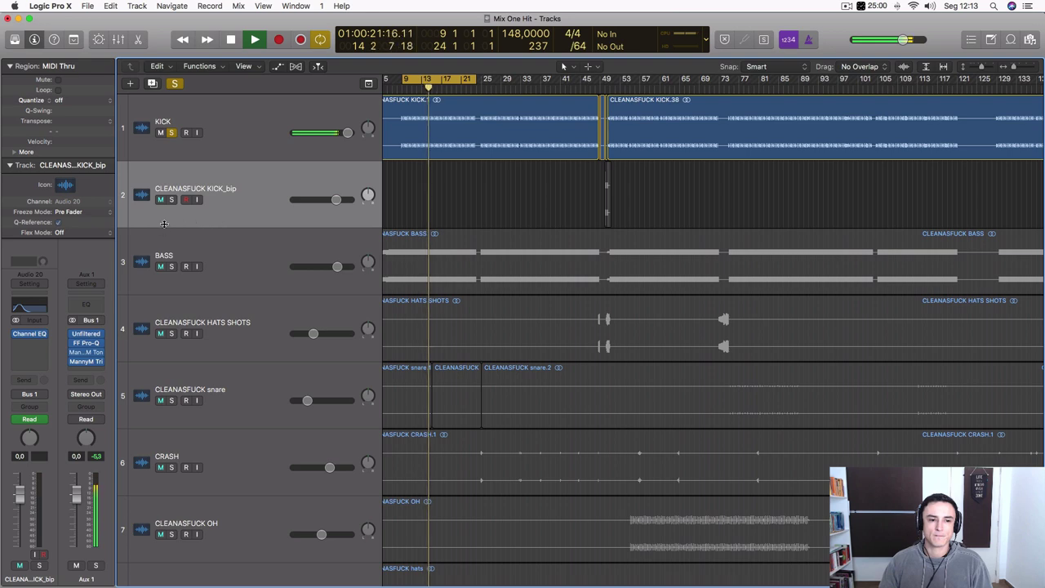
key(space)
click(177, 199)
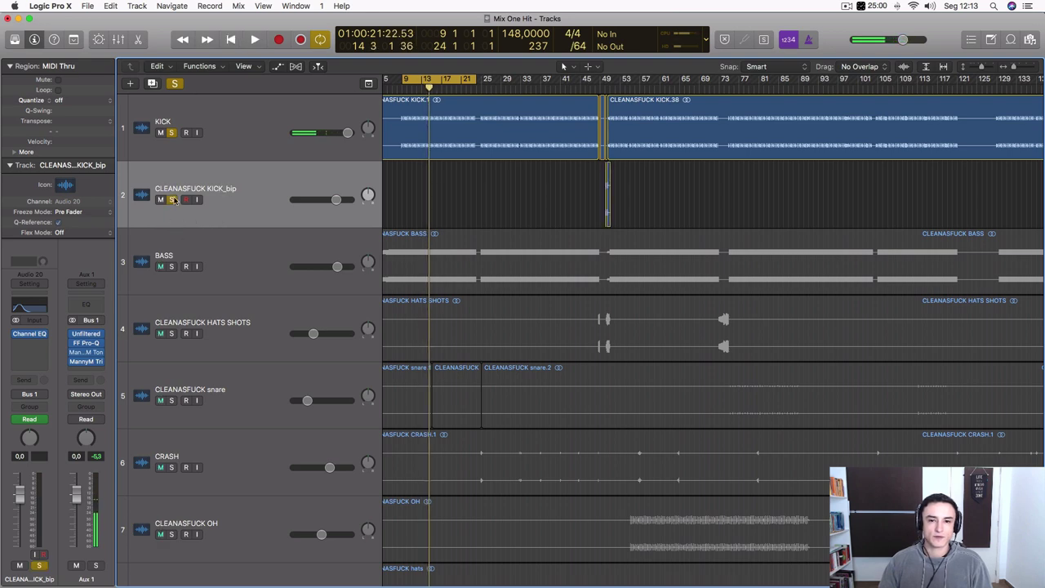
- Set the cycle range from bar 50 to about bar 52, starting at the CLEANASFUCK KICK_bip regions
scroll(526, 168, up, 5)
scroll(528, 170, up, 6)
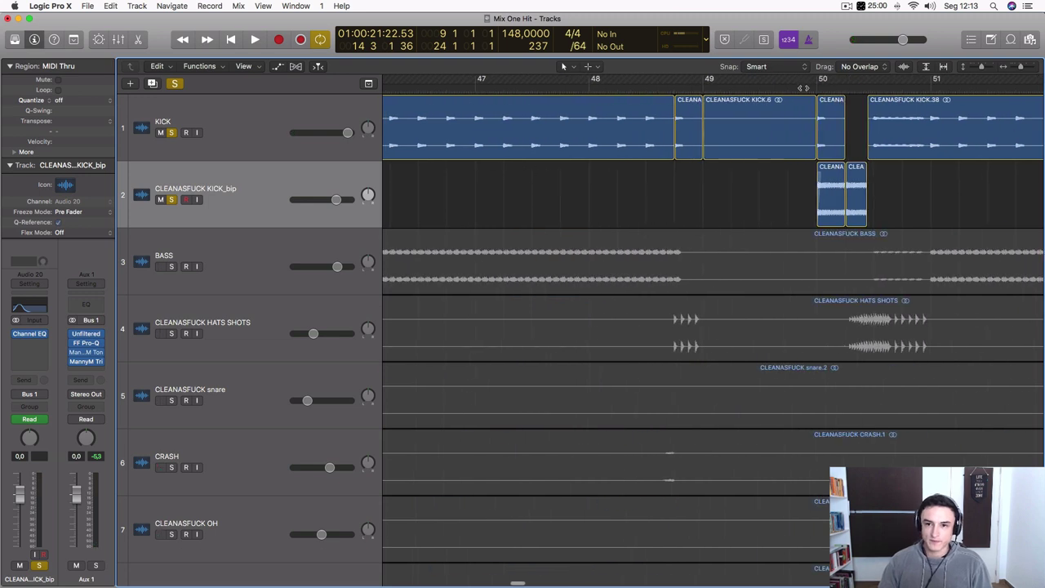
drag(822, 80, 1043, 83)
scroll(841, 173, up, 2)
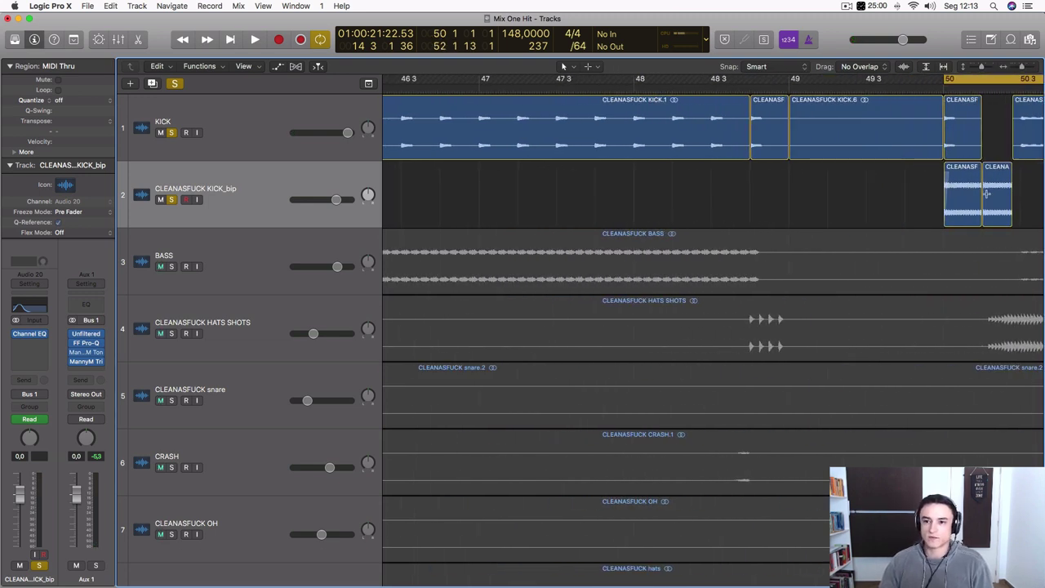
scroll(986, 194, up, 4)
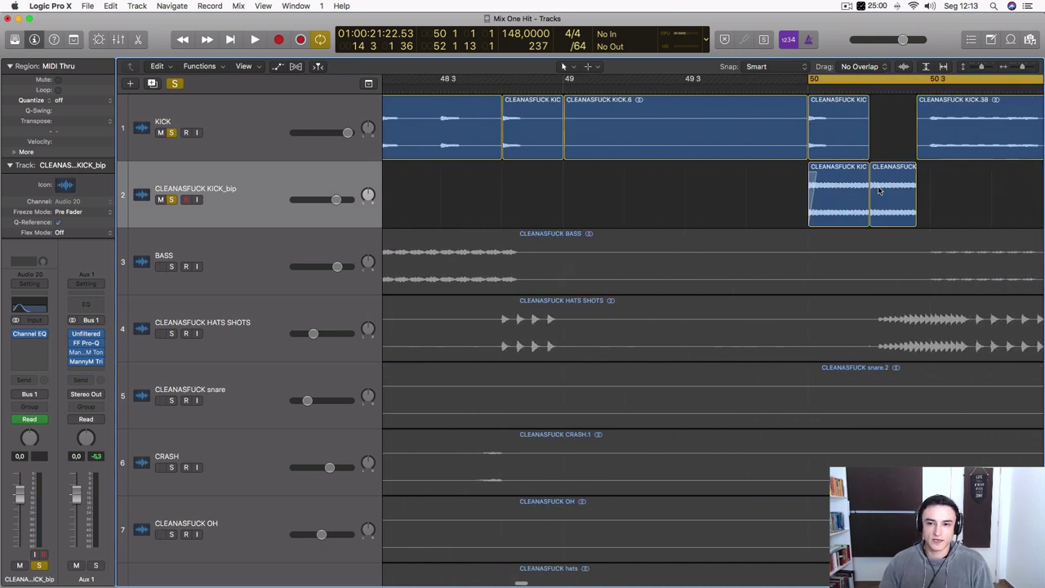
scroll(879, 190, right, 5)
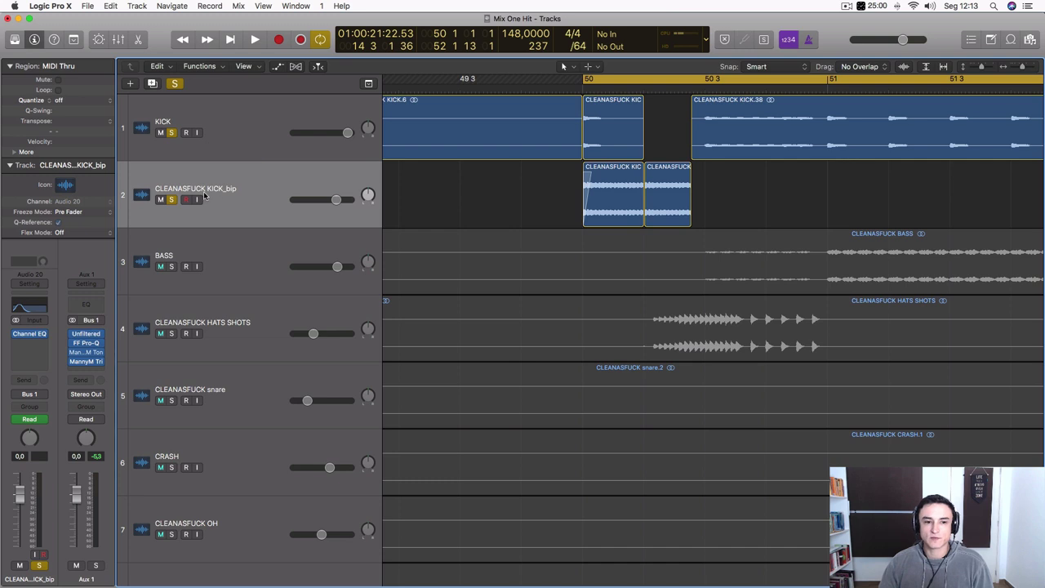
- Play the cycled section with KICK and KICK_bip soloed, restart it once and stop playback
key(space)
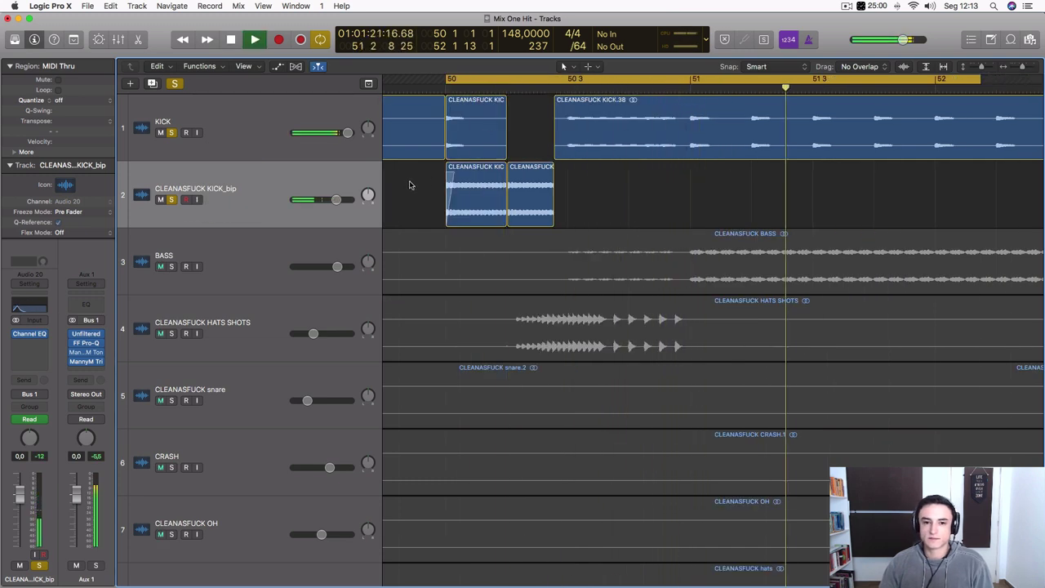
key(space)
key(space)
key(space)
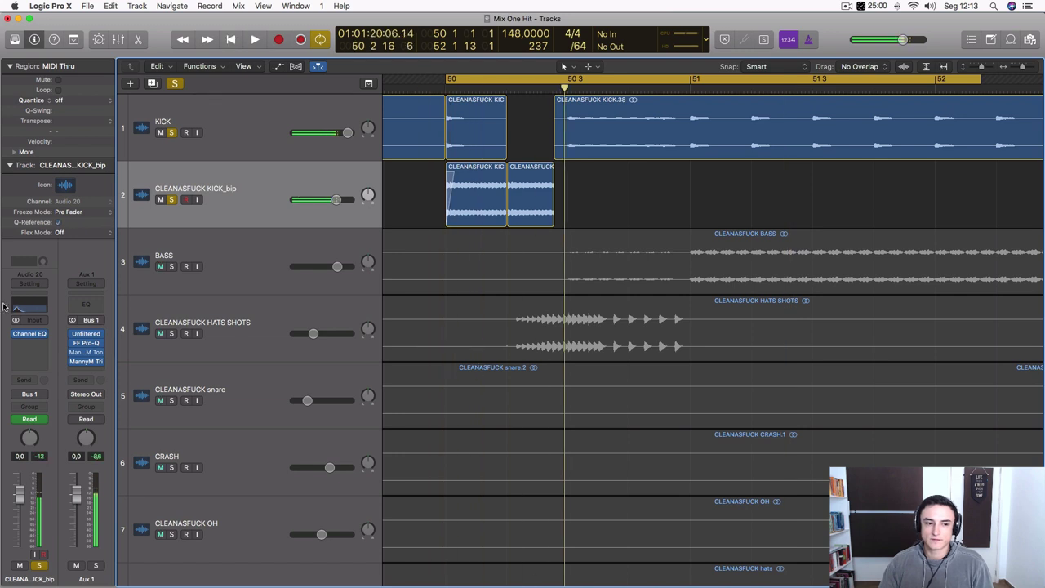
- Open the KICK_bip track's Channel EQ, play the section through it and close its window
scroll(383, 221, left, 1)
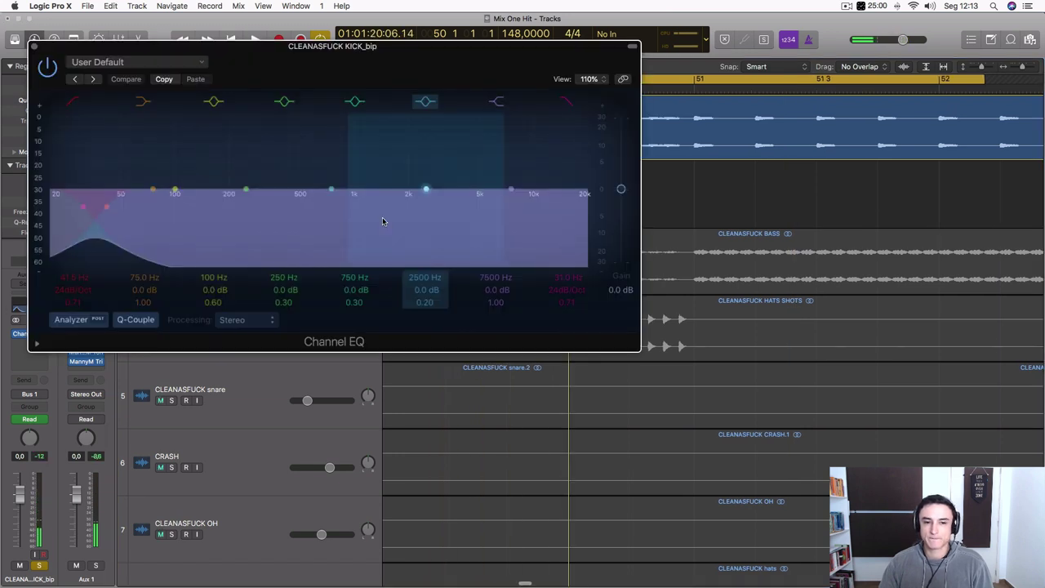
key(space)
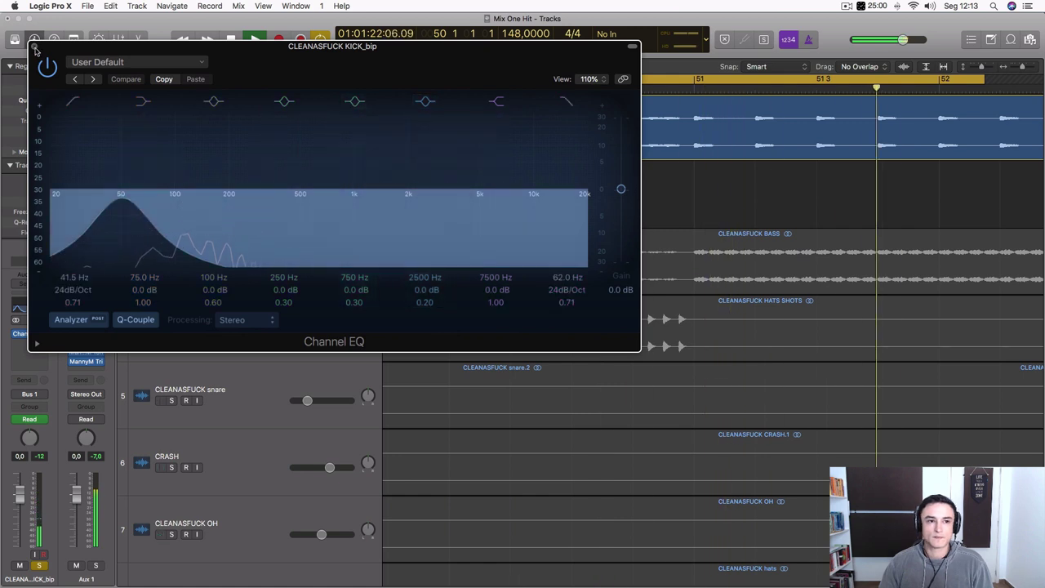
key(space)
key(super+w)
- Turn off the track solos and play the full mix from bar 50
click(171, 199)
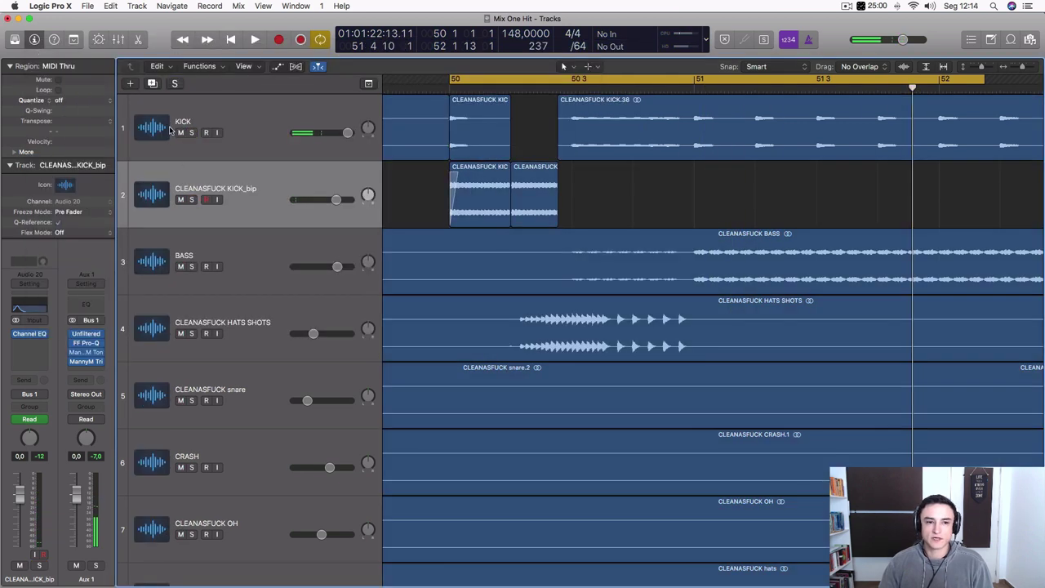
click(402, 90)
key(space)
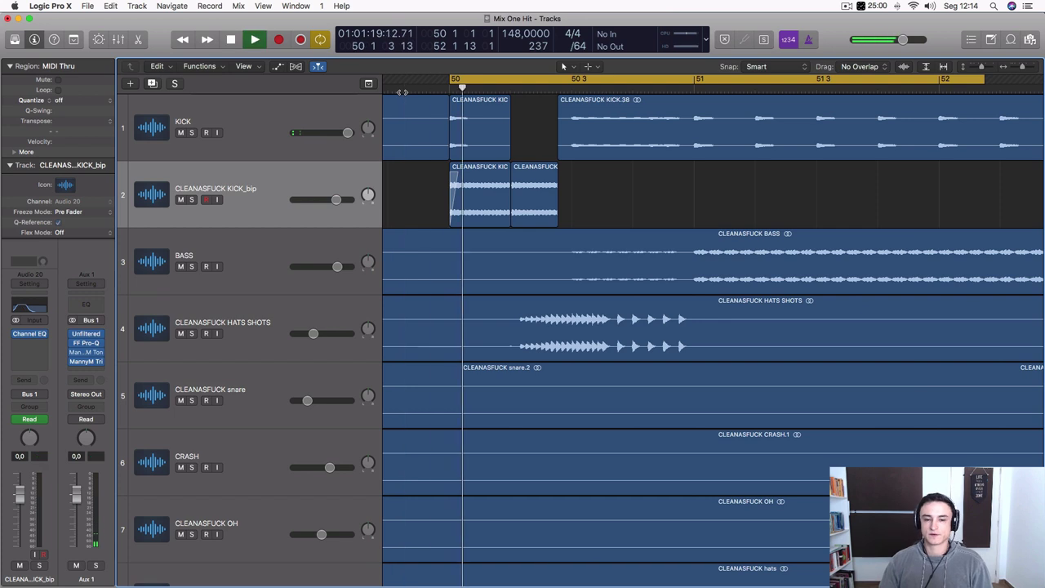
- Compare the cycled section of the full mix with the KICK_bip track muted and unmuted
key(ctrl+m)
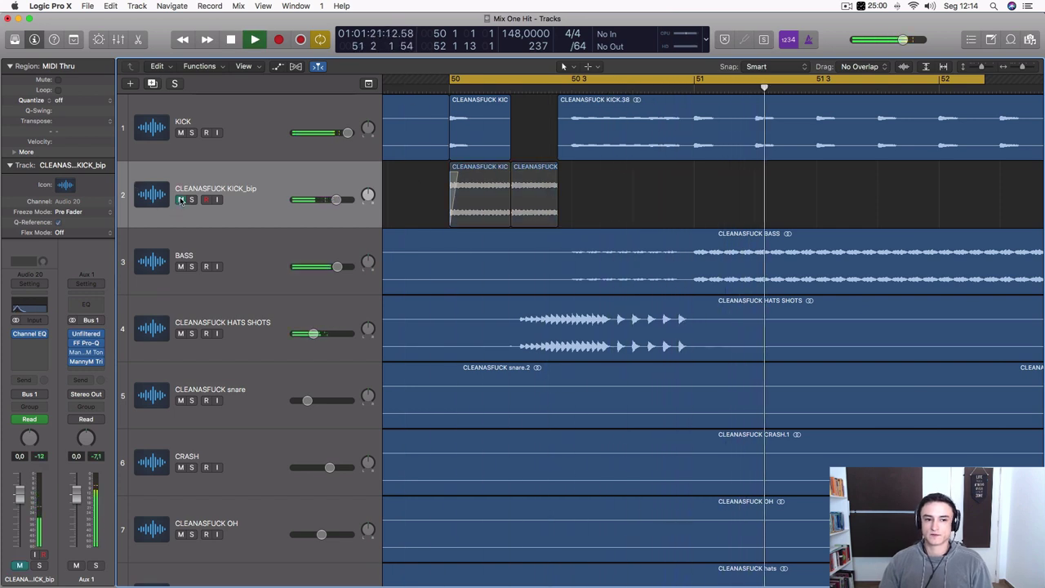
scroll(514, 162, left, 7)
click(515, 87)
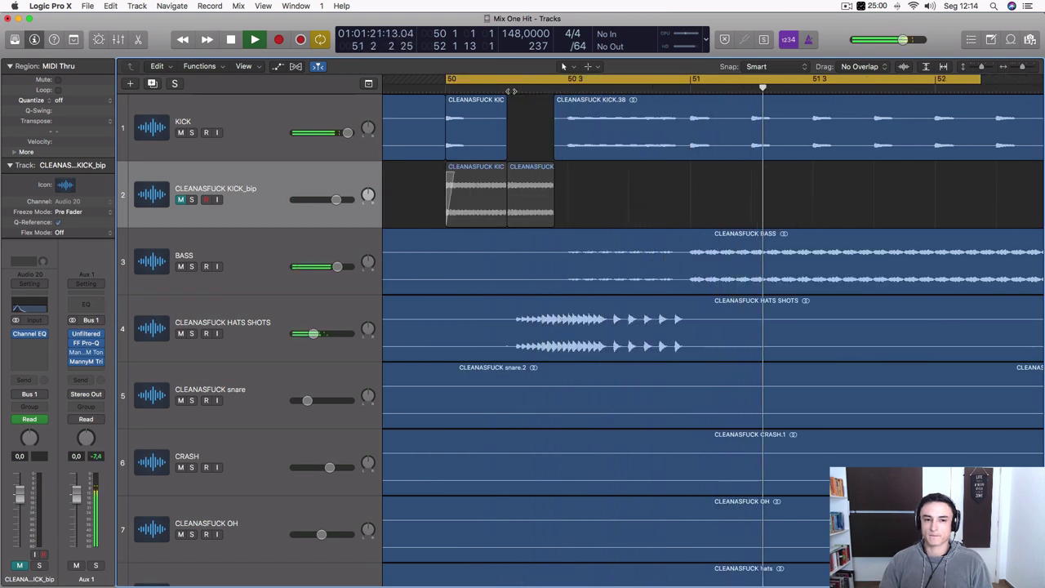
key(space)
scroll(183, 199, down, 1)
click(181, 199)
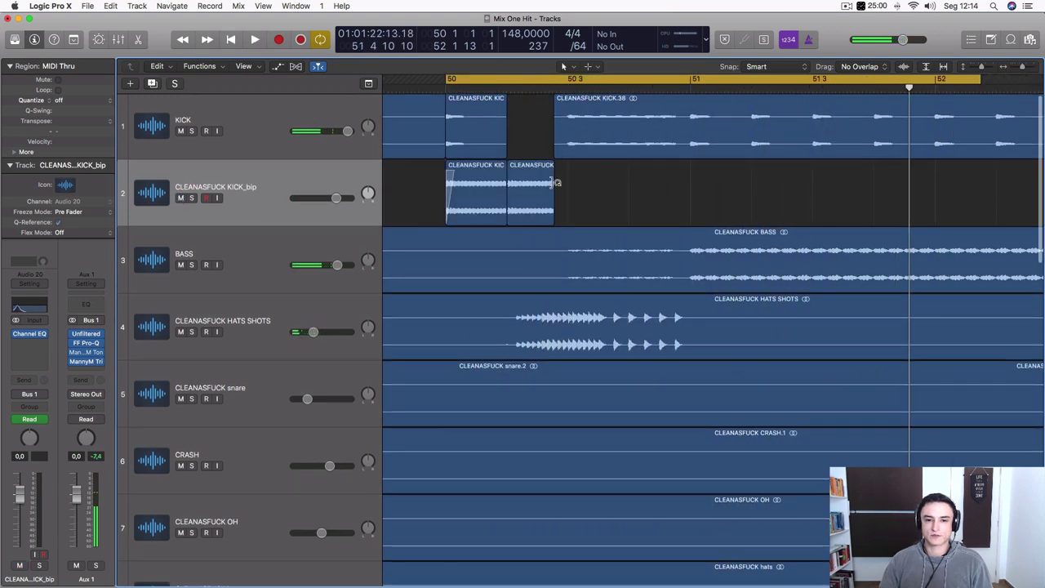
key(space)
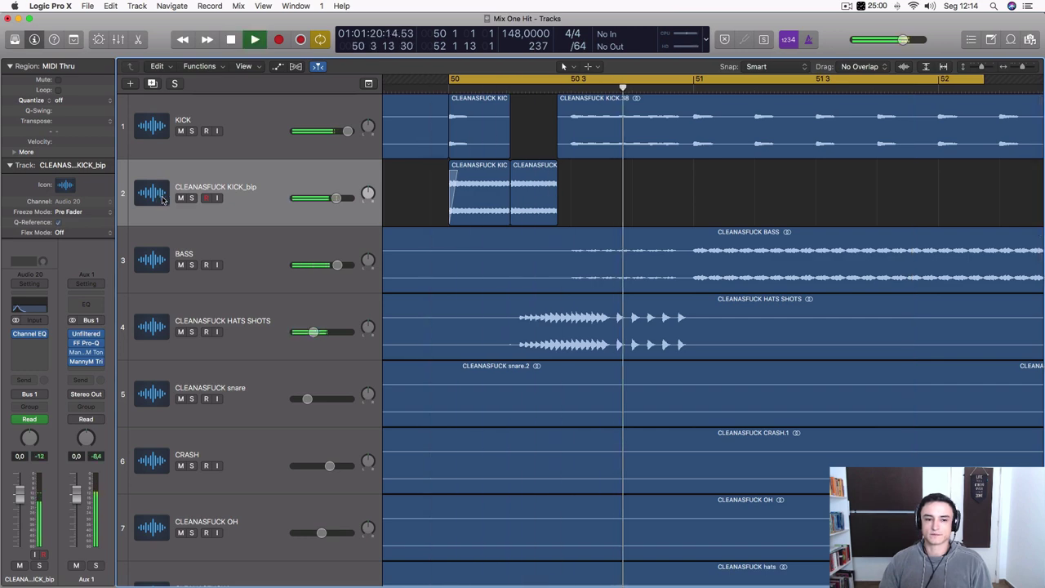
- Solo the KICK and KICK_bip tracks again, stop playback and select the BASS track
click(191, 198)
key(space)
click(271, 259)
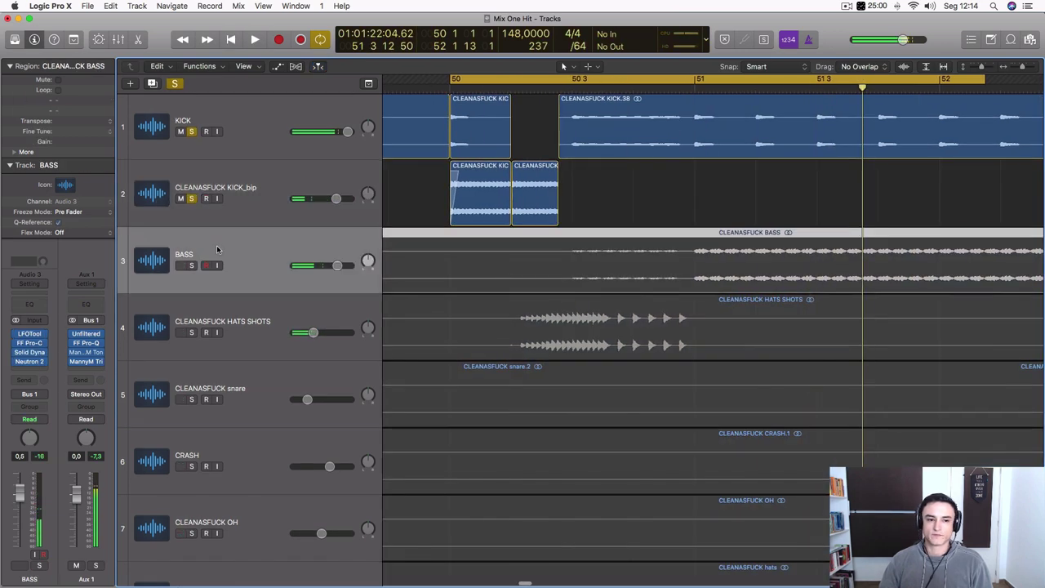
- Set the cycle range from bar 25 to bar 29, where the bass comes back in
scroll(271, 258, left, 7)
scroll(271, 258, down, 5)
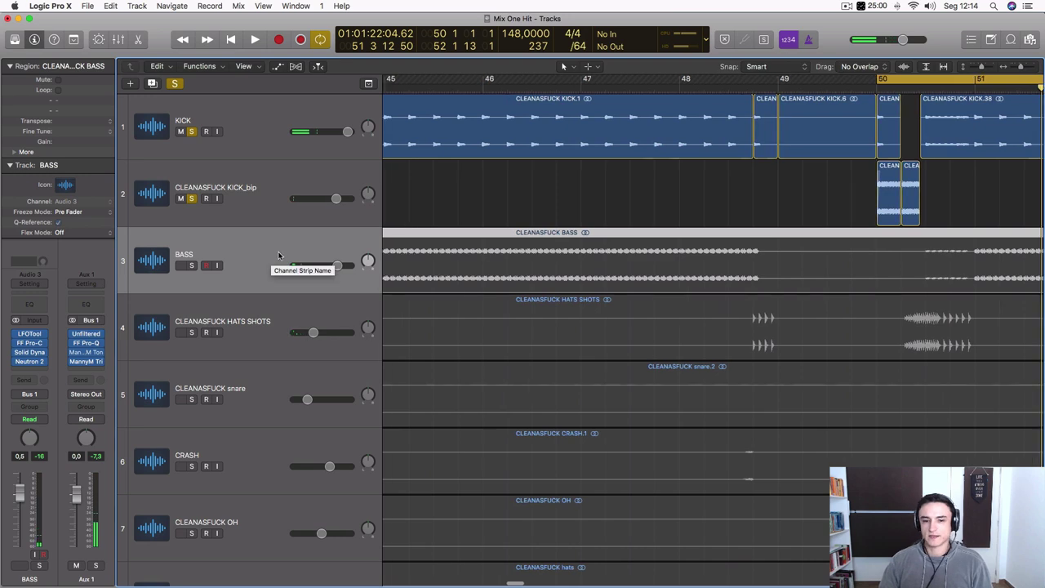
scroll(282, 253, left, 2)
scroll(287, 253, left, 10)
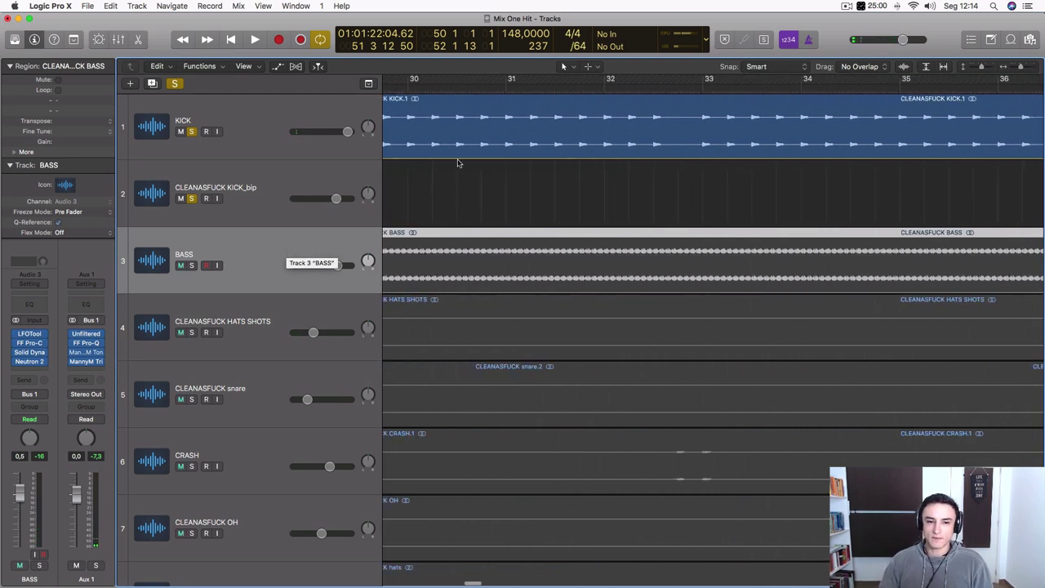
scroll(720, 149, left, 3)
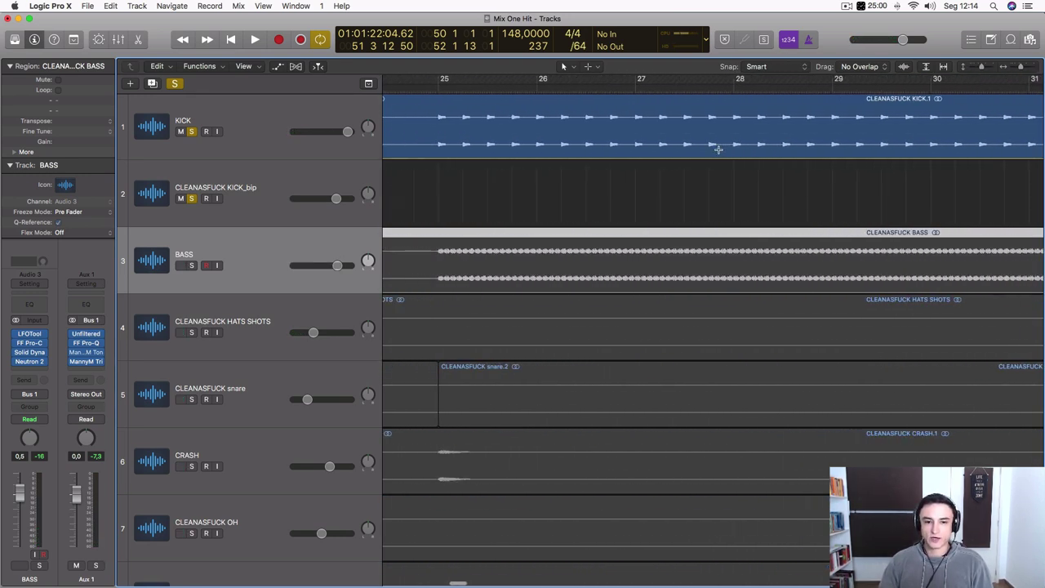
drag(441, 78, 834, 79)
- Solo the BASS track, play the loop and unsolo KICK_bip and KICK to hear the bass alone
click(197, 267)
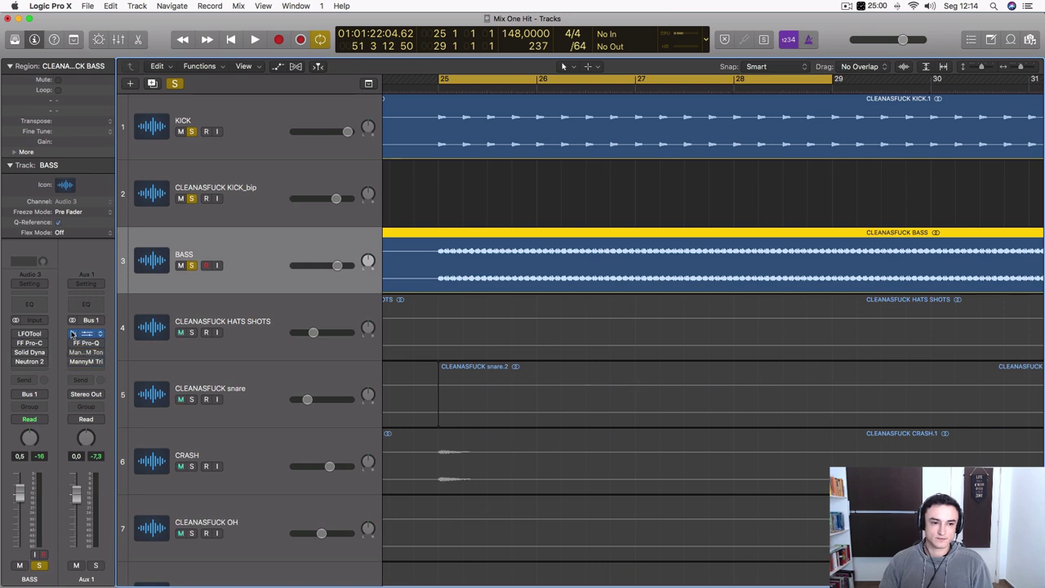
key(space)
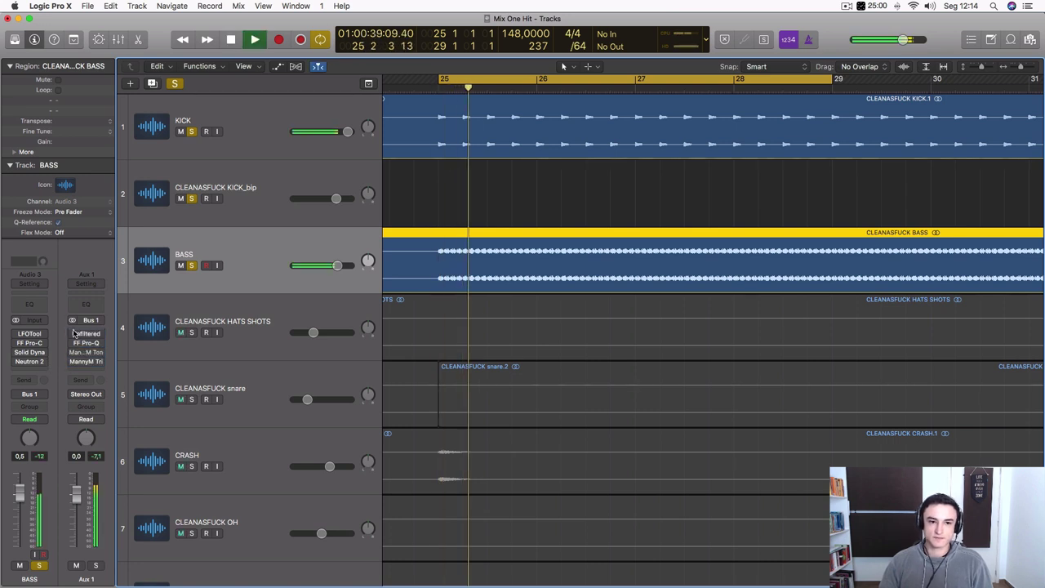
click(192, 201)
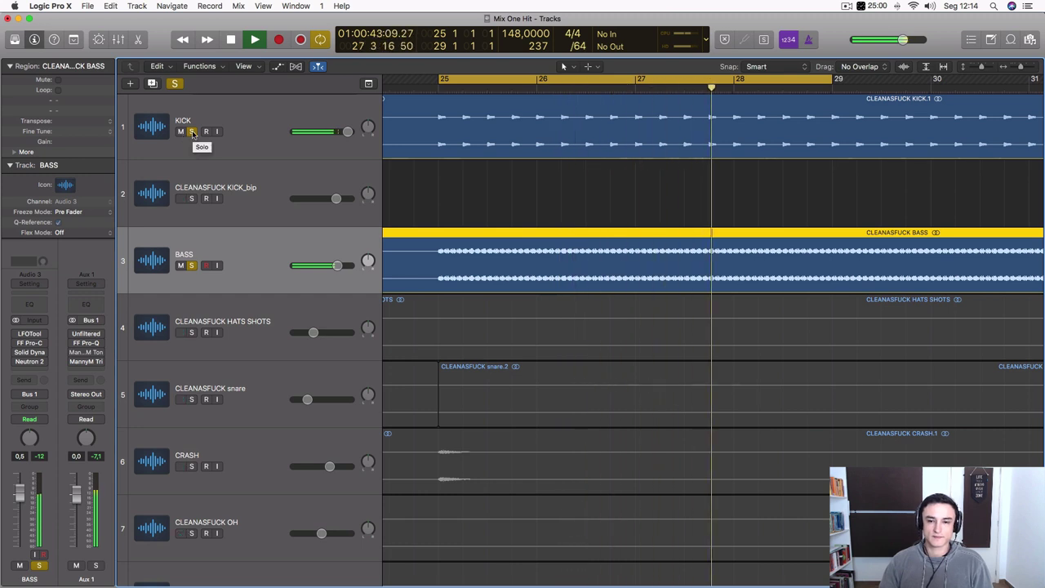
click(193, 131)
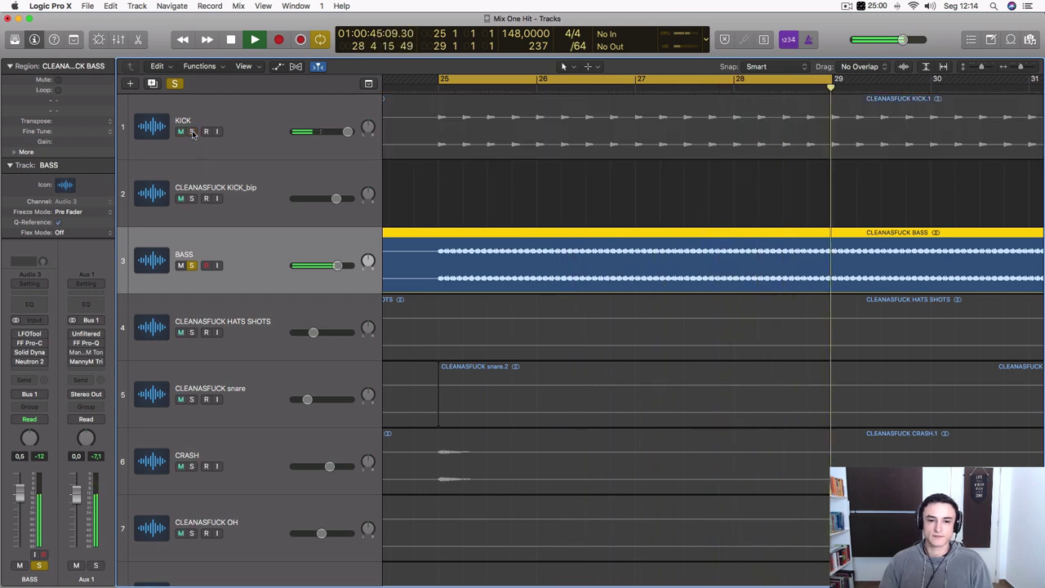
- Examine the BASS track's waveform around bars 19 to 28 while the bass plays alone
scroll(649, 222, up, 5)
scroll(650, 221, right, 3)
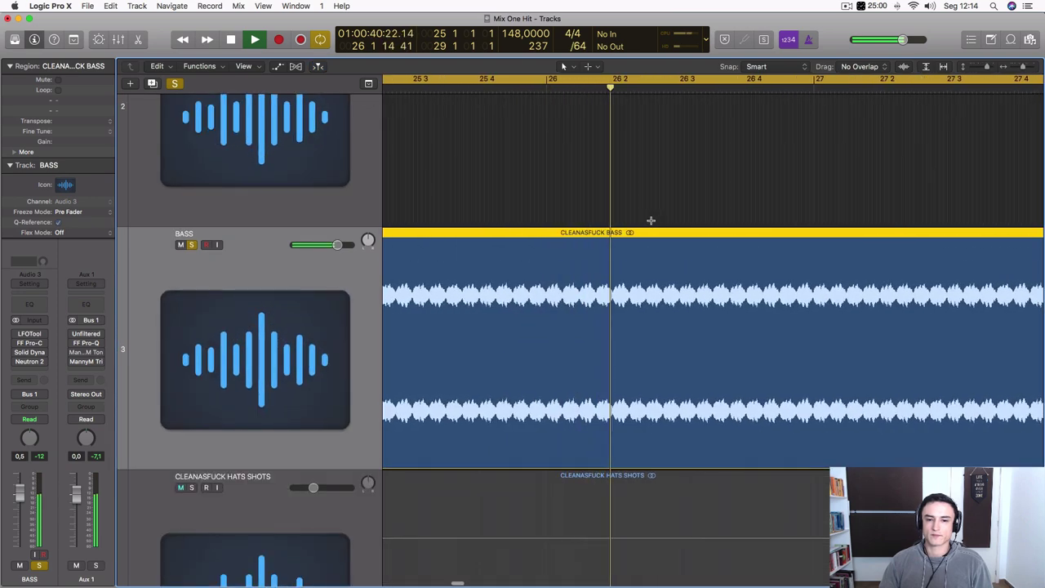
scroll(651, 225, left, 5)
scroll(649, 231, down, 5)
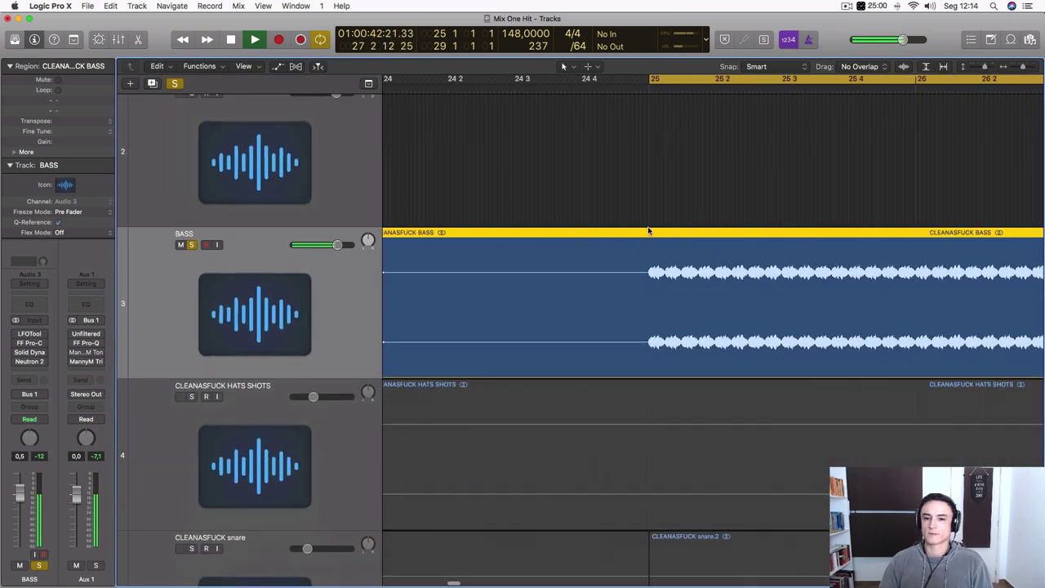
scroll(649, 230, left, 3)
scroll(648, 231, left, 3)
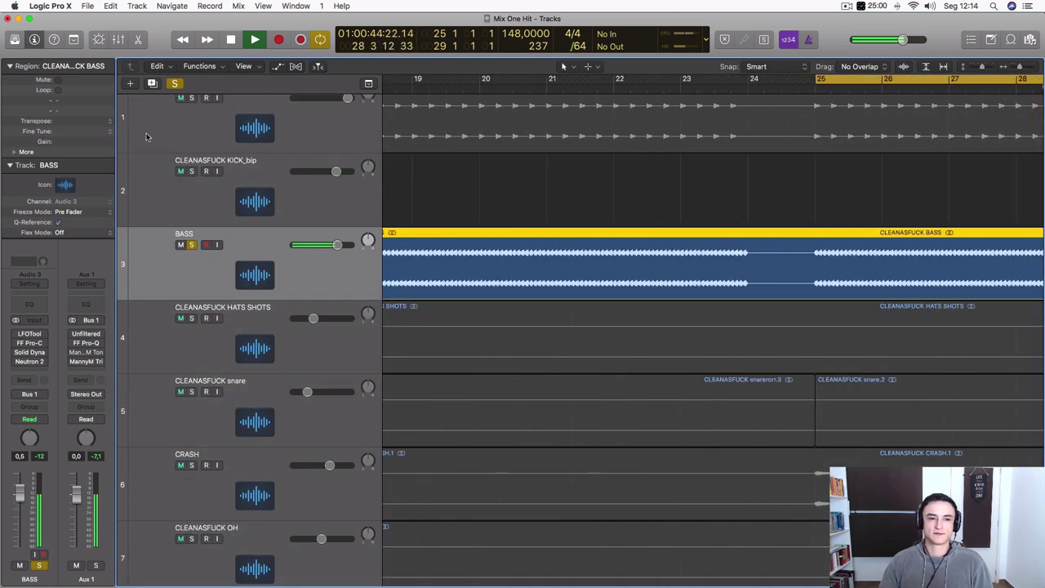
scroll(146, 136, up, 1)
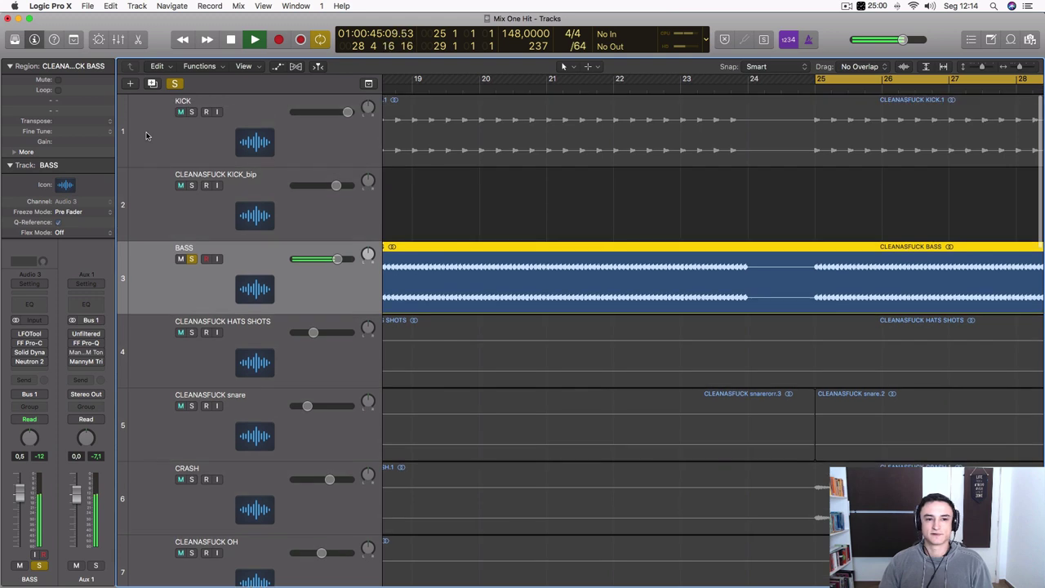
- Solo KICK and KICK_bip again, listen to the kick together with the bass and stop playback
click(191, 112)
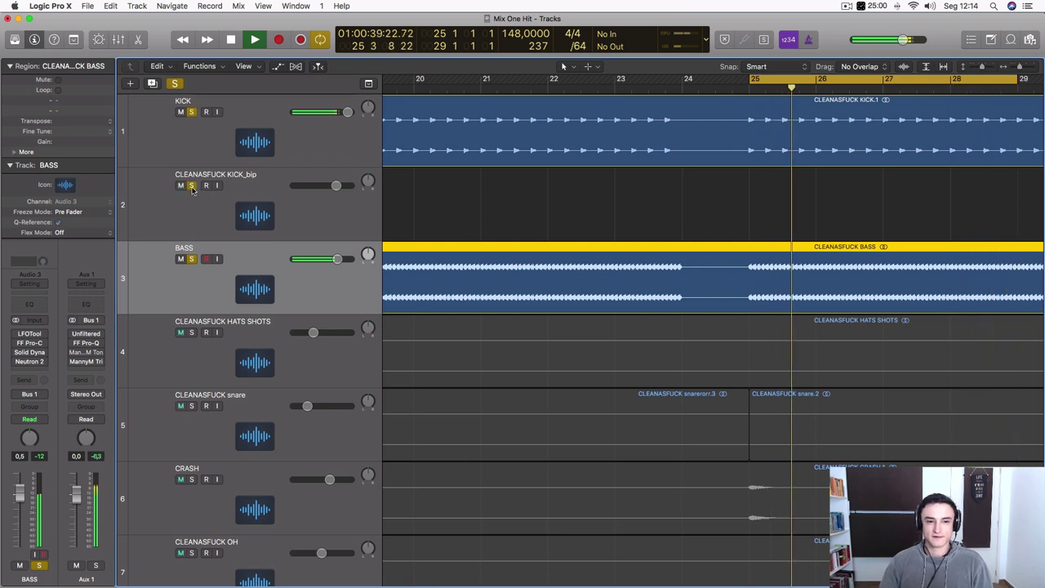
scroll(378, 255, right, 1)
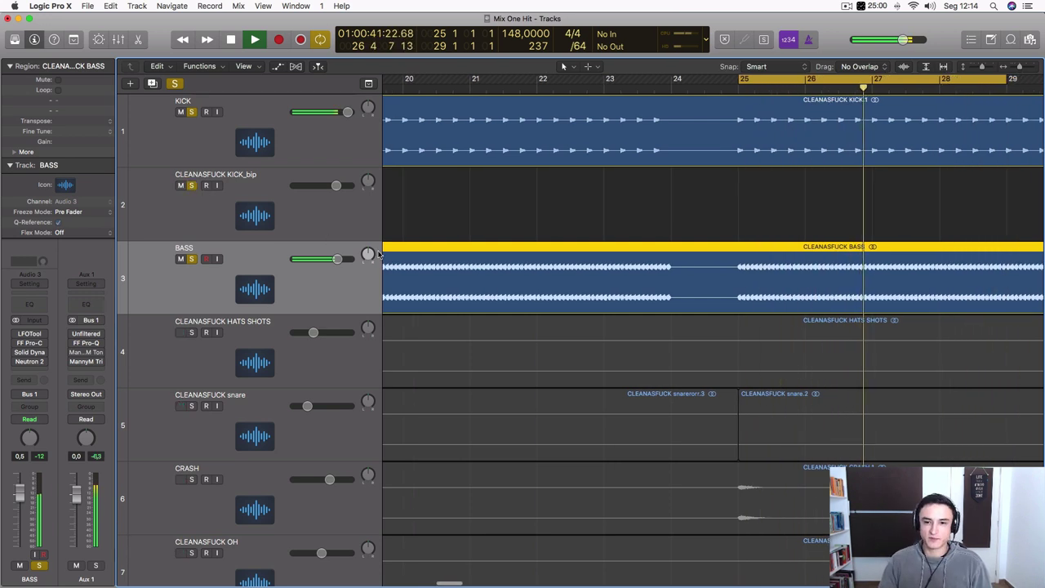
scroll(378, 254, right, 8)
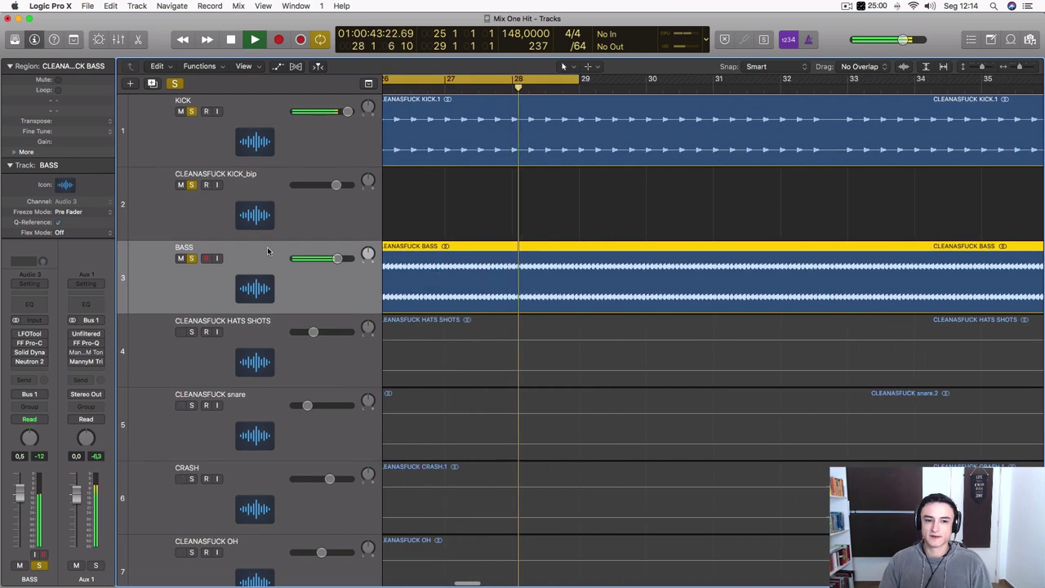
scroll(267, 252, left, 5)
key(space)
- Quit the Mail app and delete the incoming message from its notification
mouse_move(424, 586)
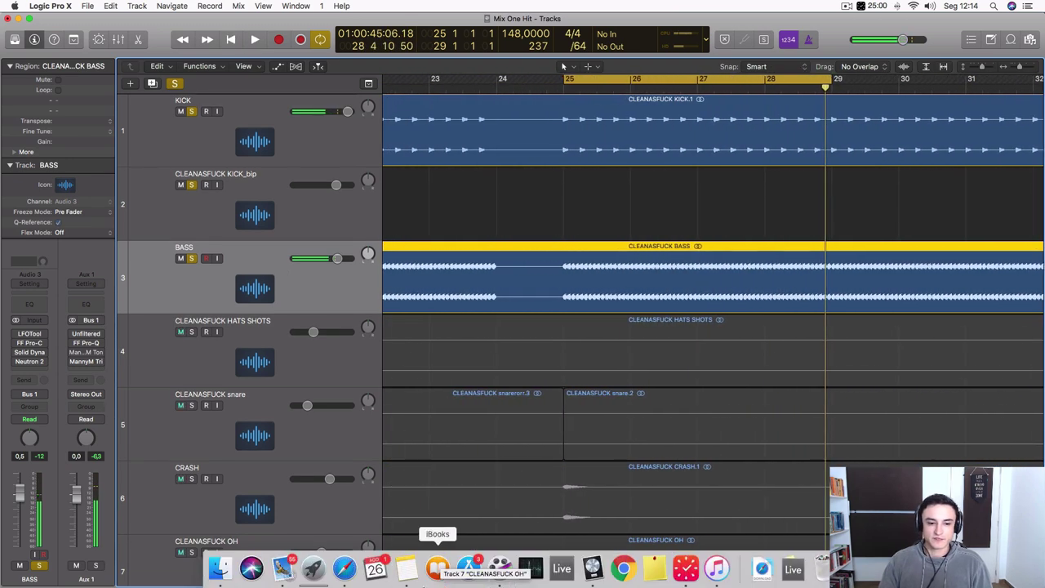
right_click(288, 569)
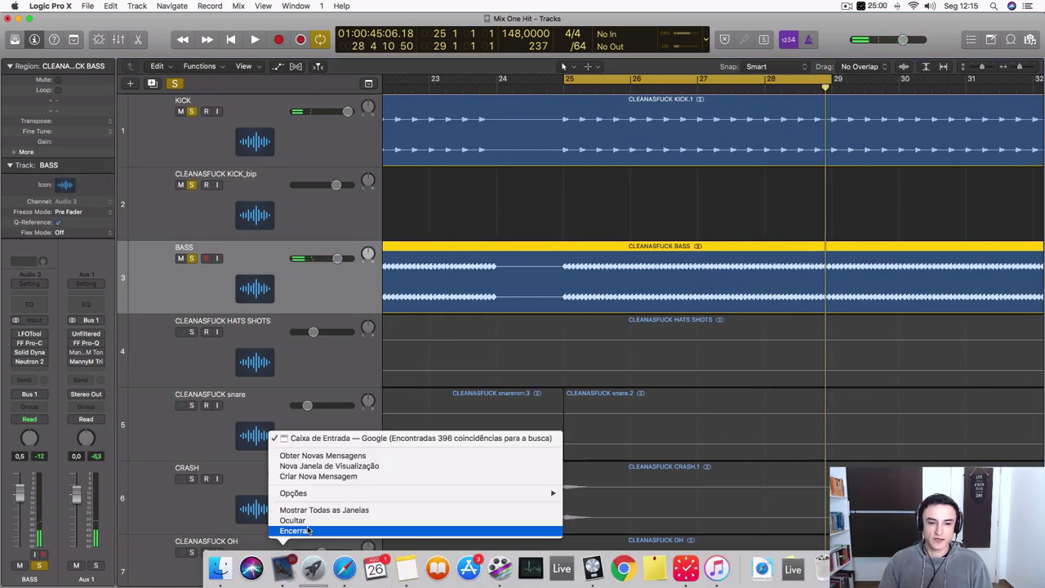
click(300, 530)
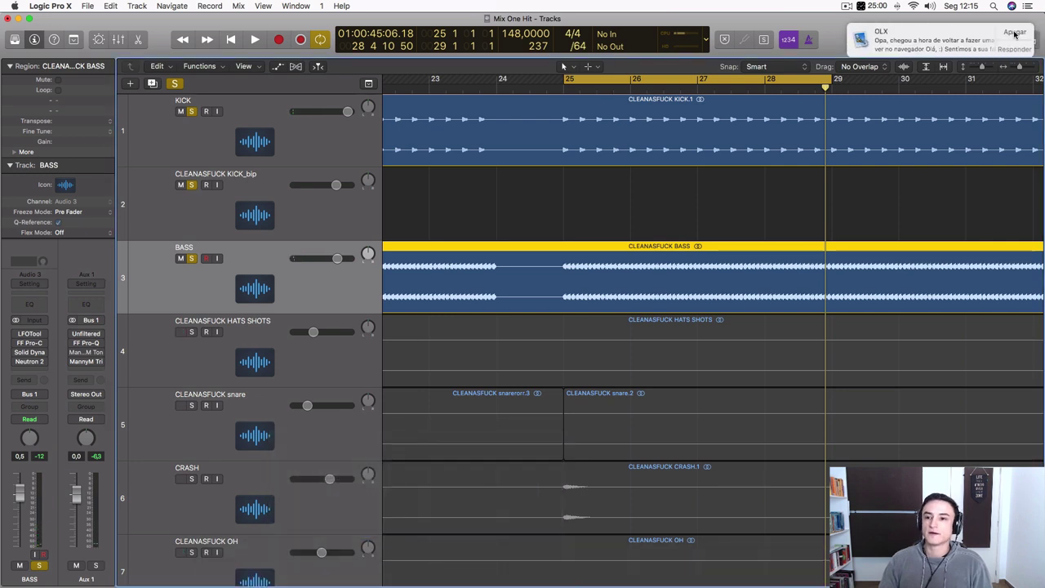
click(1014, 33)
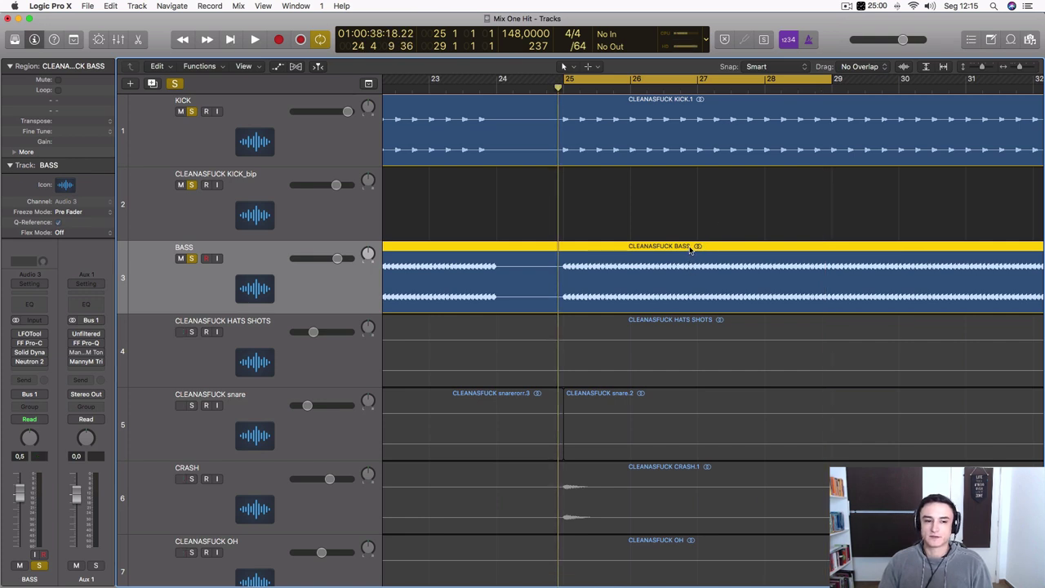
- Play the soloed kick and bass loop and open the BASS track's LFOTool plug-in
key(space)
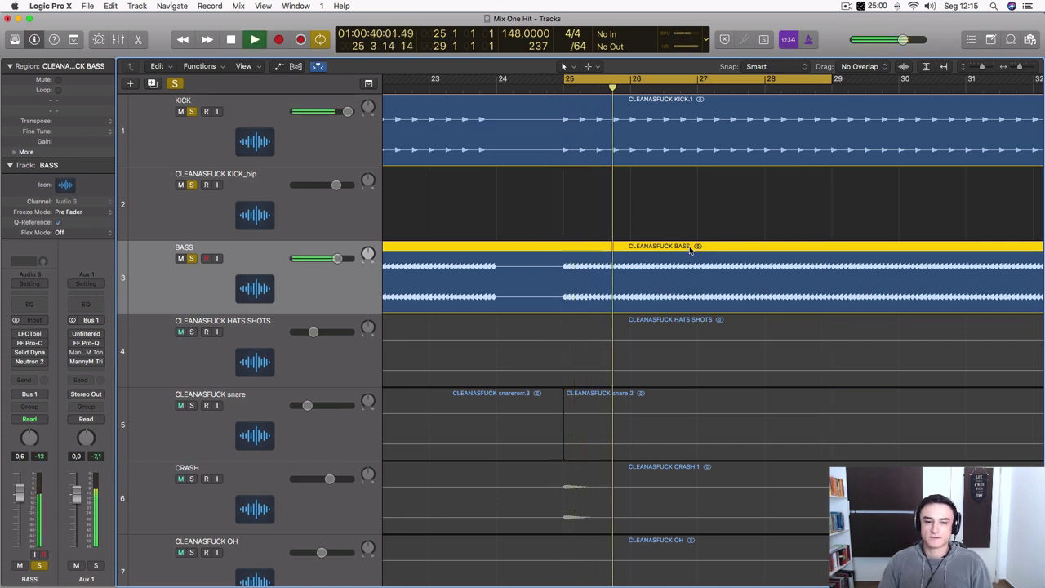
click(28, 334)
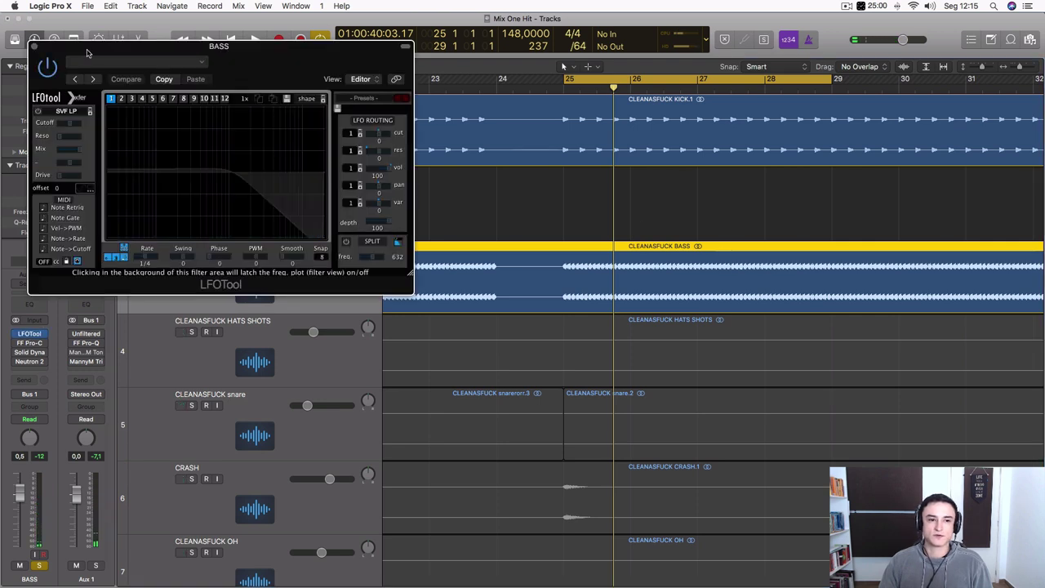
- Examine LFOTool's volume curve on the BASS track while playing and pausing the kick and bass loop
drag(88, 53, 307, 86)
key(space)
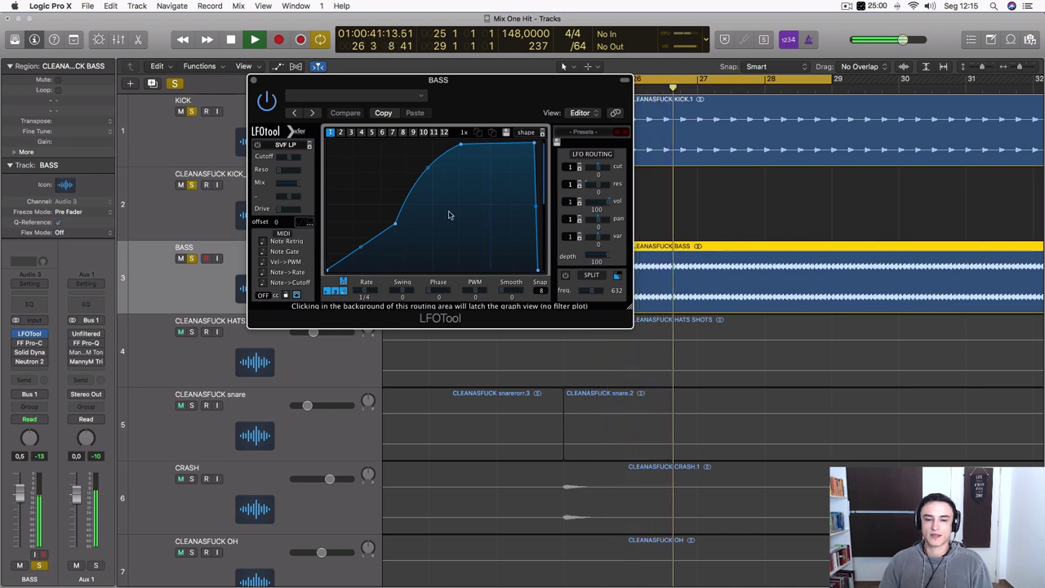
key(space)
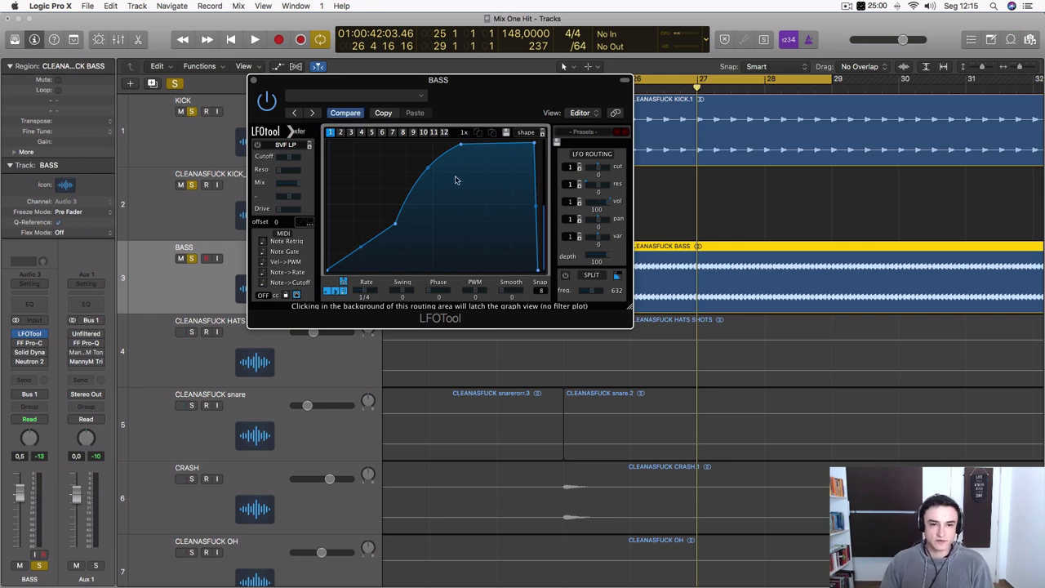
key(space)
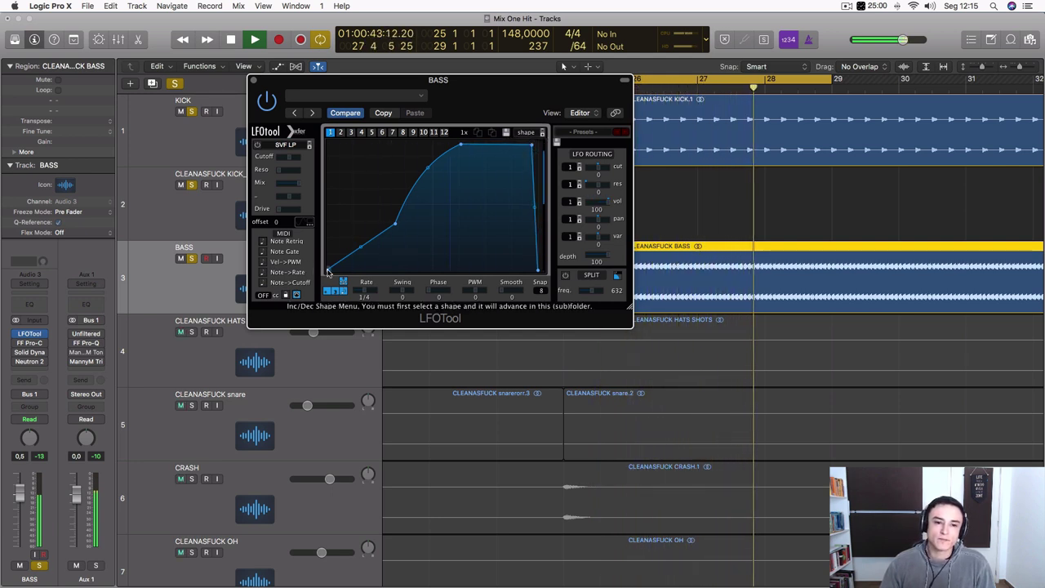
- Bend the first segment of LFOTool's volume curve slightly upward, then stop playback and close the plug-in
drag(327, 270, 304, 277)
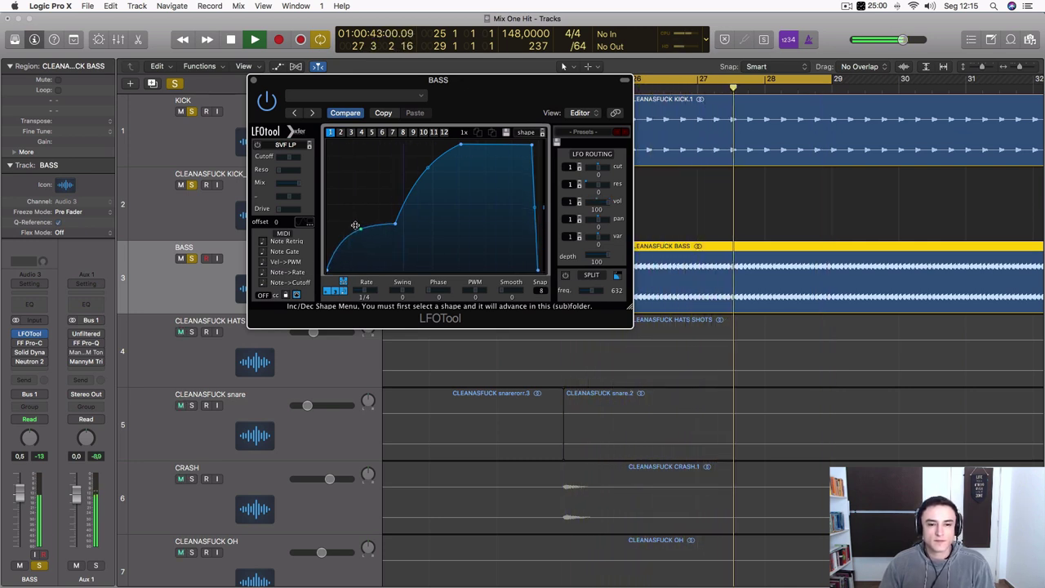
drag(357, 226, 356, 239)
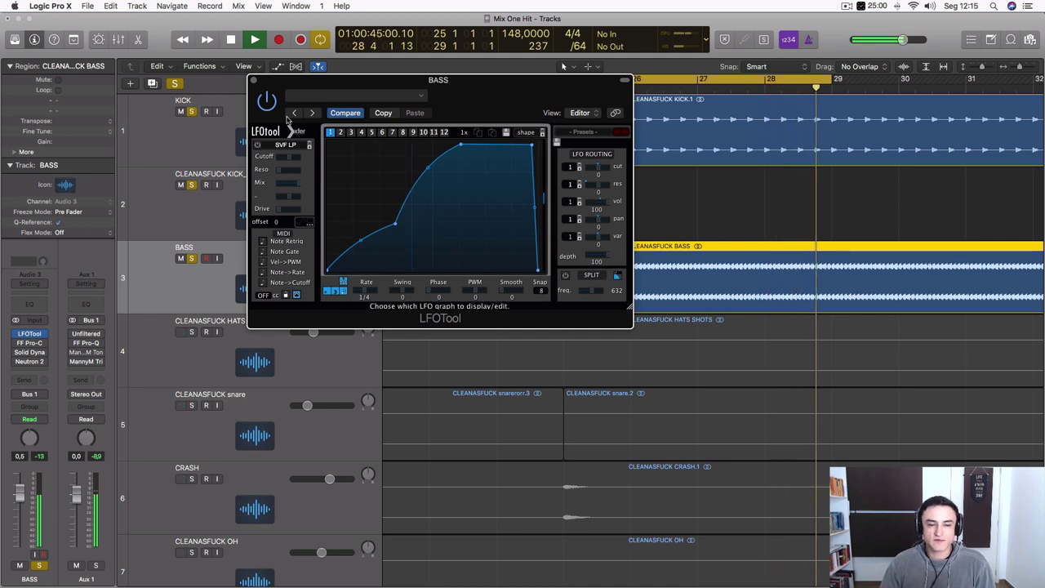
key(space)
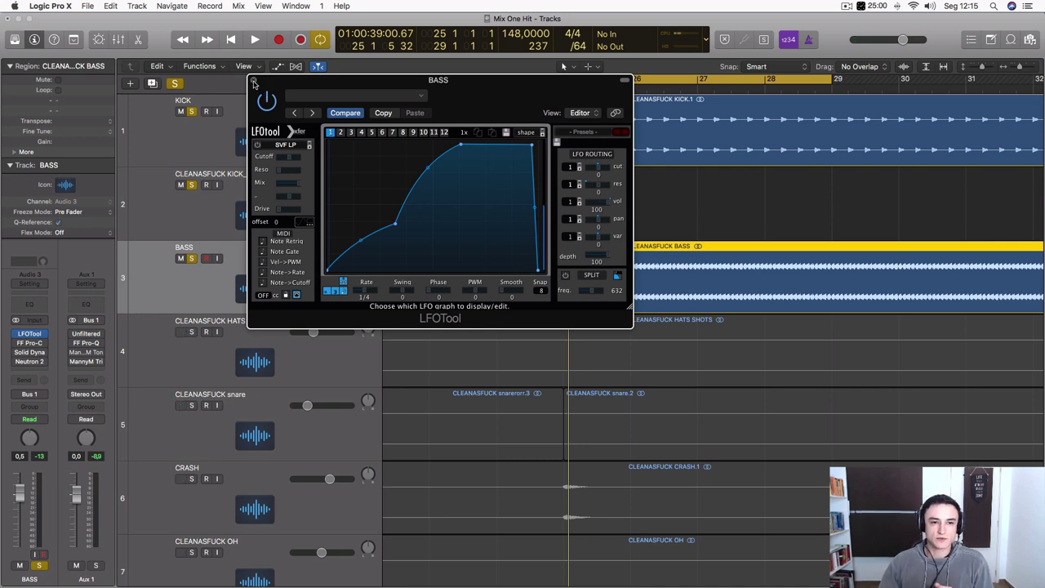
click(253, 81)
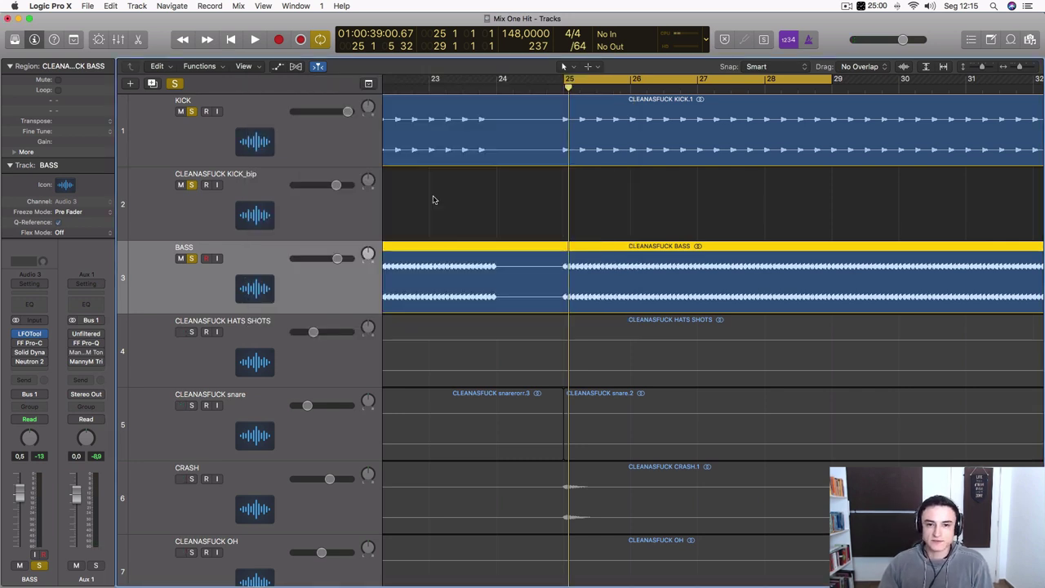
- Play the loop, open the BASS track's FF Pro-C and compare the sound with the compressor bypassed and enabled
key(space)
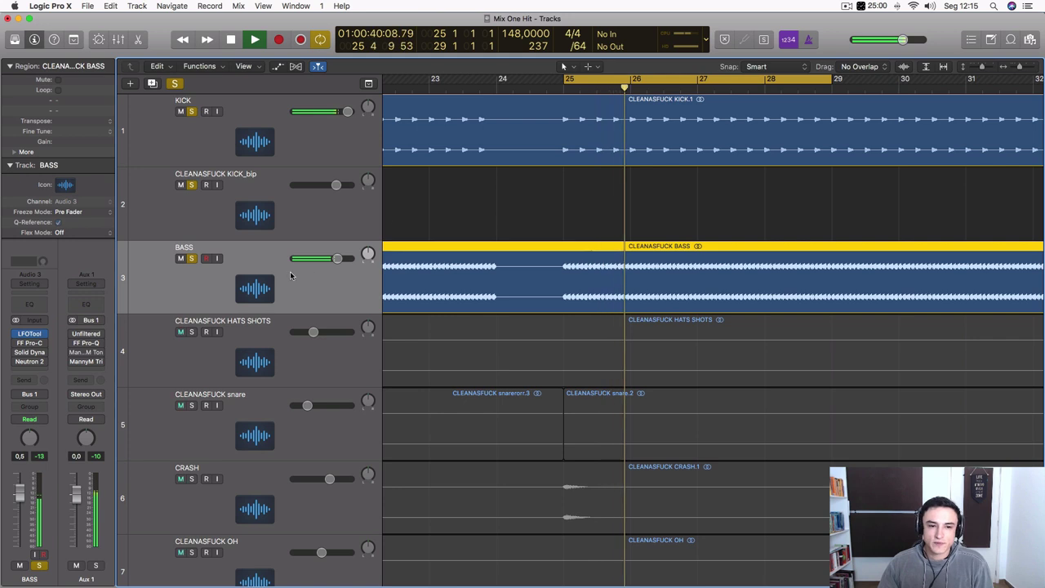
click(18, 343)
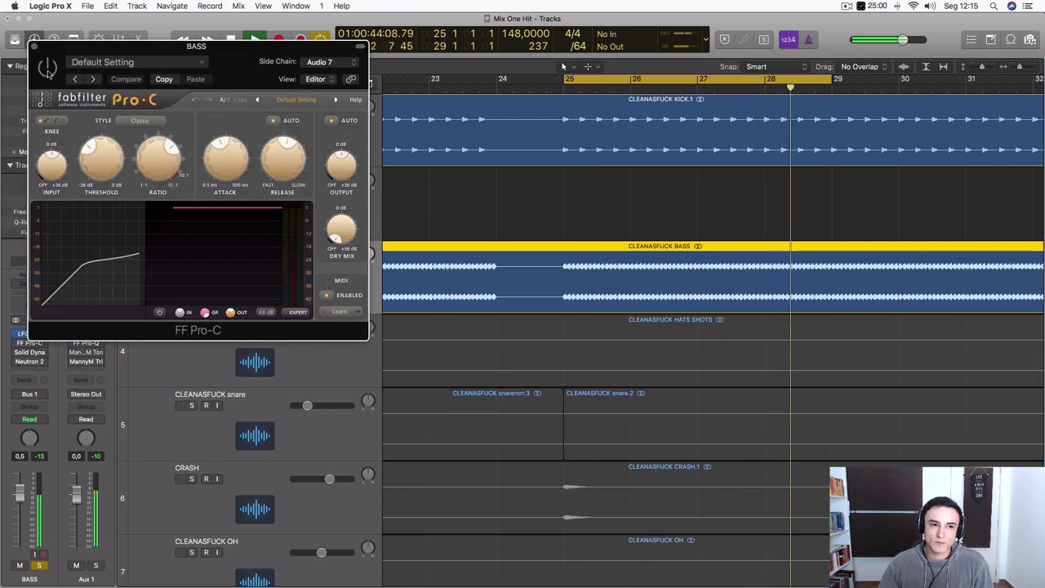
drag(118, 59, 308, 105)
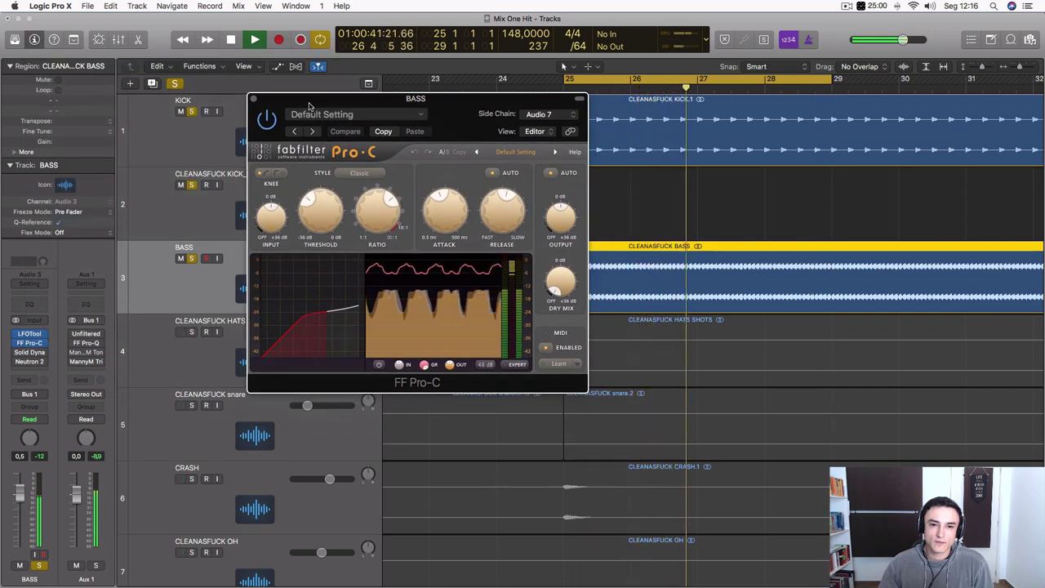
click(268, 119)
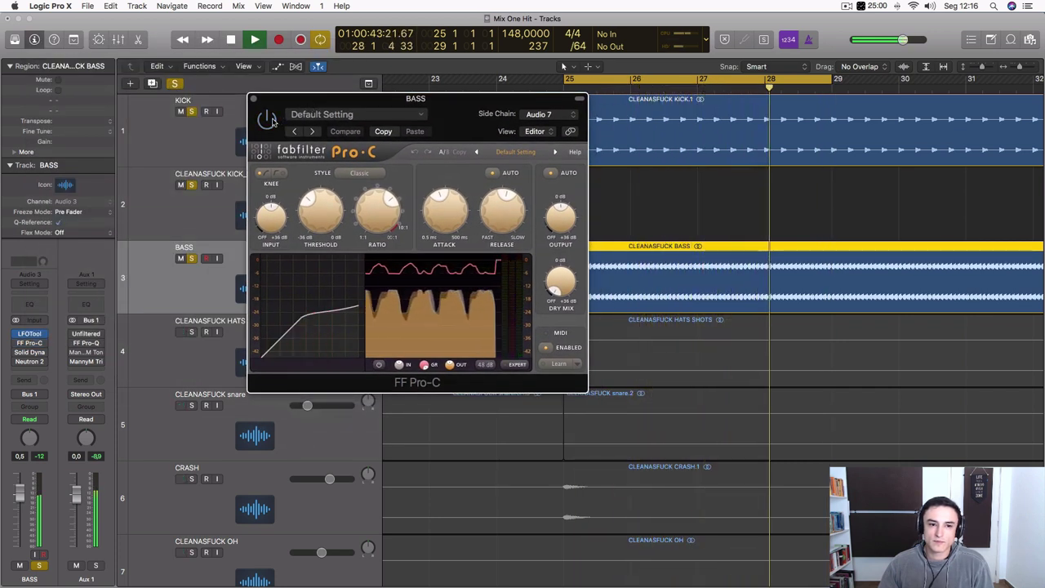
click(269, 119)
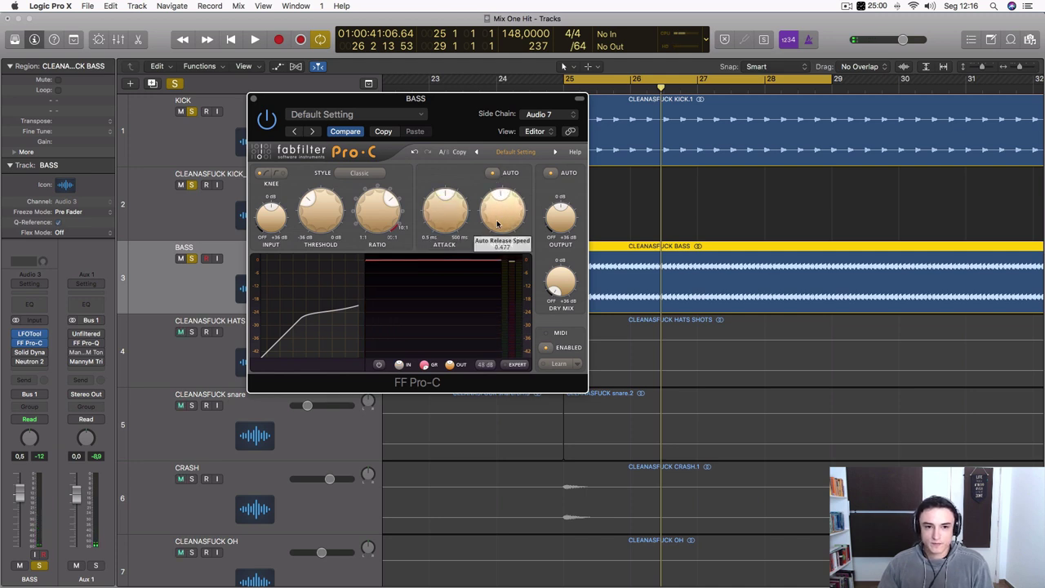
- Lower the Pro-C ratio to about 1.91:1 and audition the gentler compression in the loop
key(space)
drag(387, 210, 386, 233)
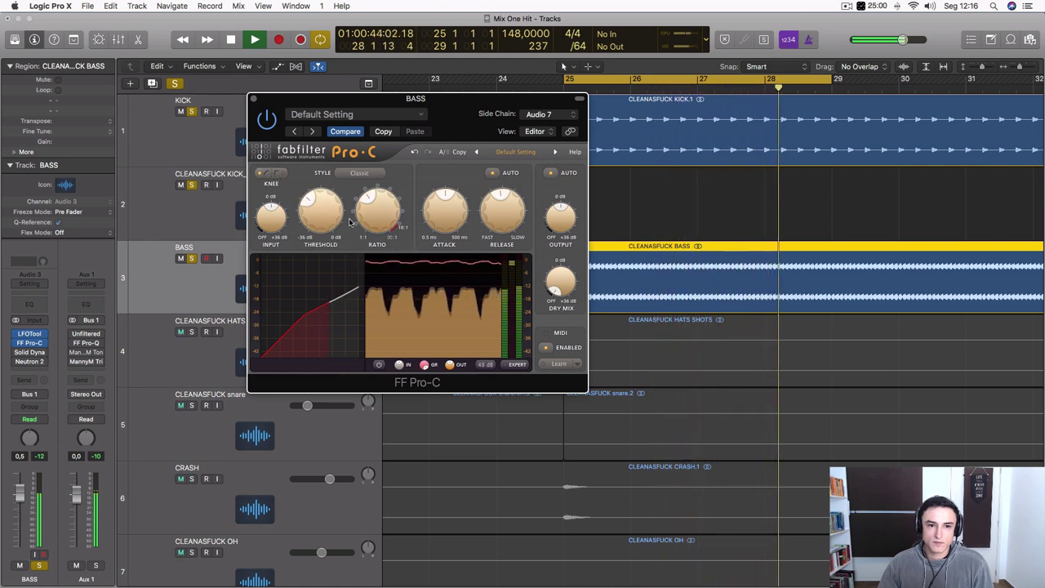
click(268, 119)
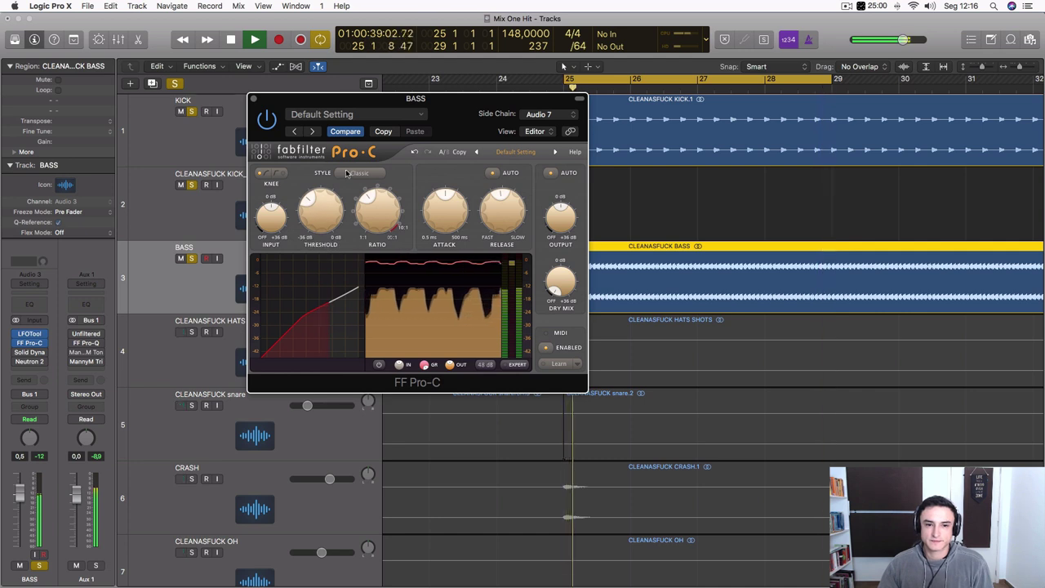
- Raise the Pro-C ratio back up for stronger ducking and adjust the threshold to about -24.5 dB
mouse_move(392, 215)
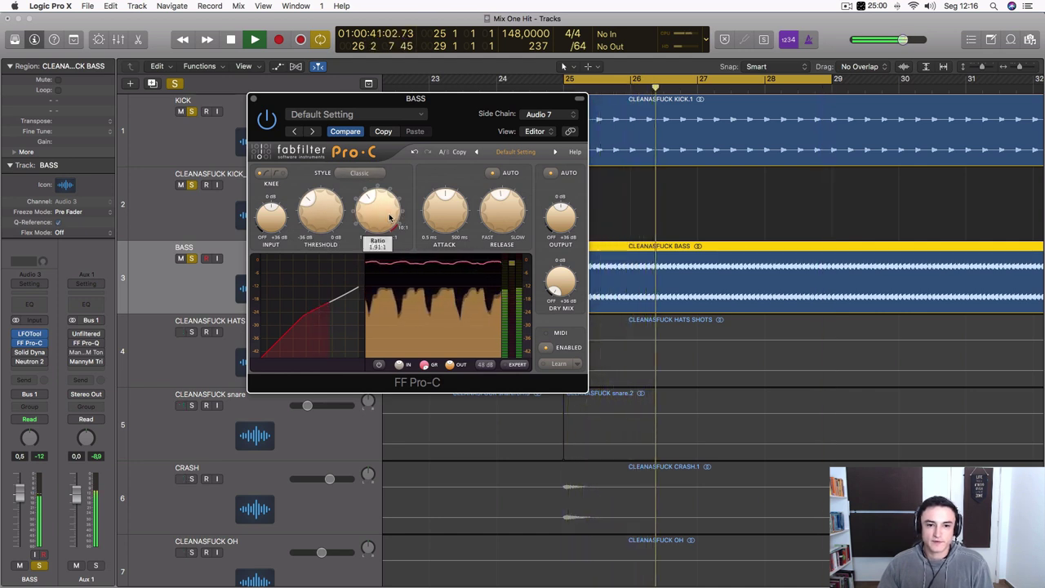
drag(392, 214, 396, 164)
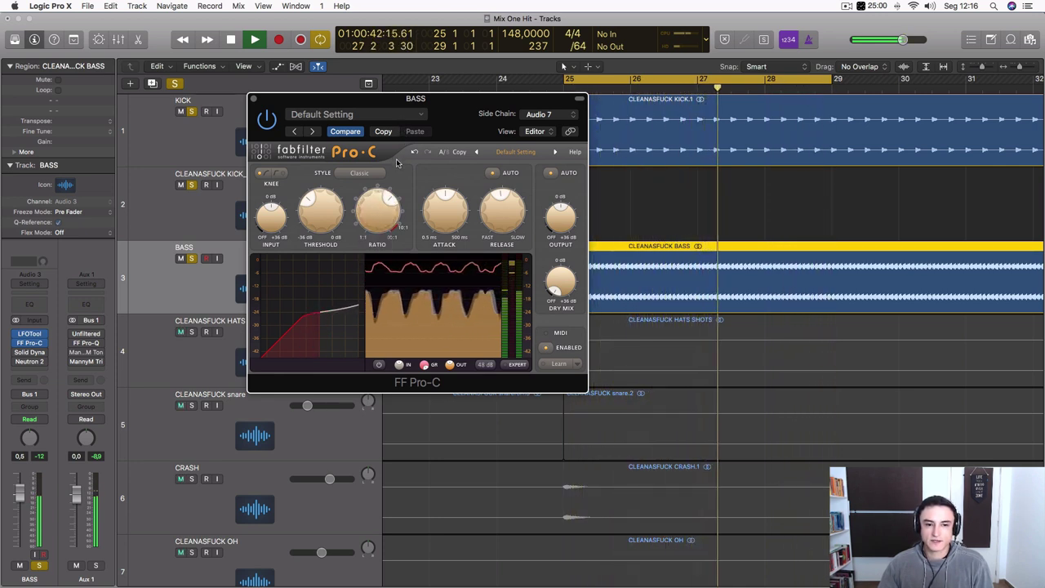
mouse_move(328, 201)
mouse_down()
mouse_move(320, 236)
mouse_move(323, 203)
mouse_up()
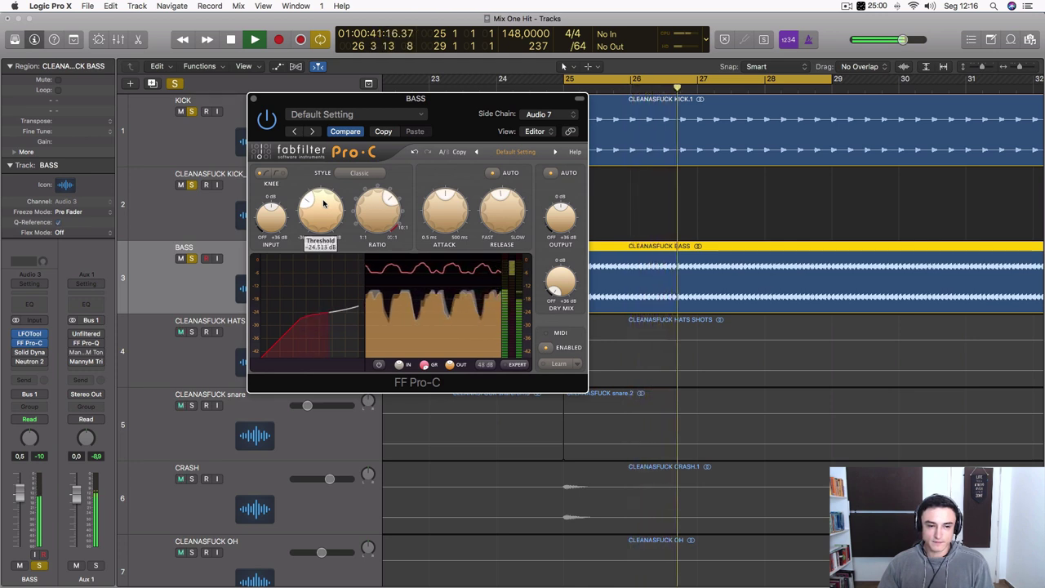
- Compare the bass with Pro-C bypassed and enabled again, then close the compressor and stop playback
click(235, 477)
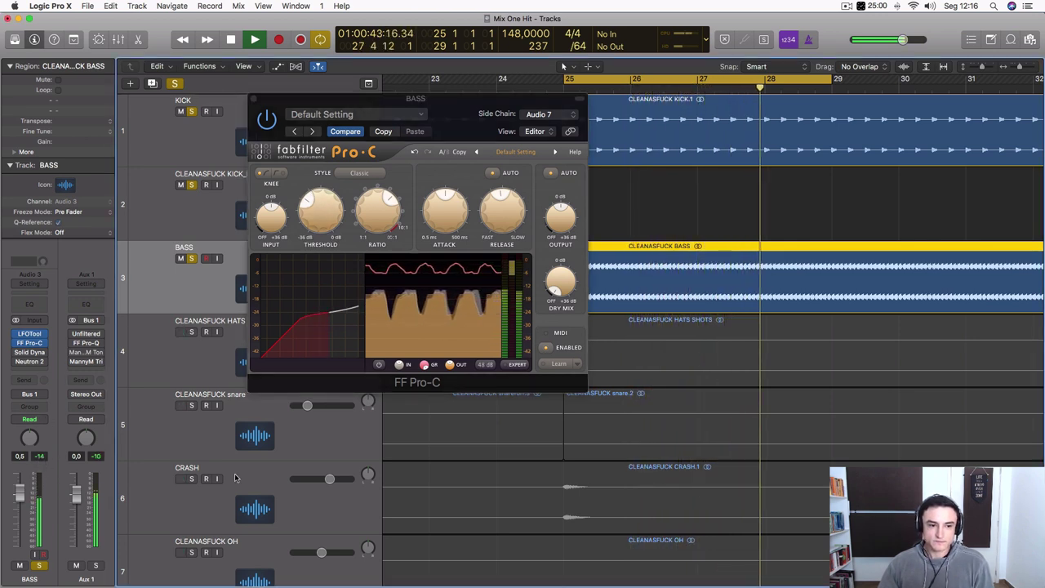
click(265, 119)
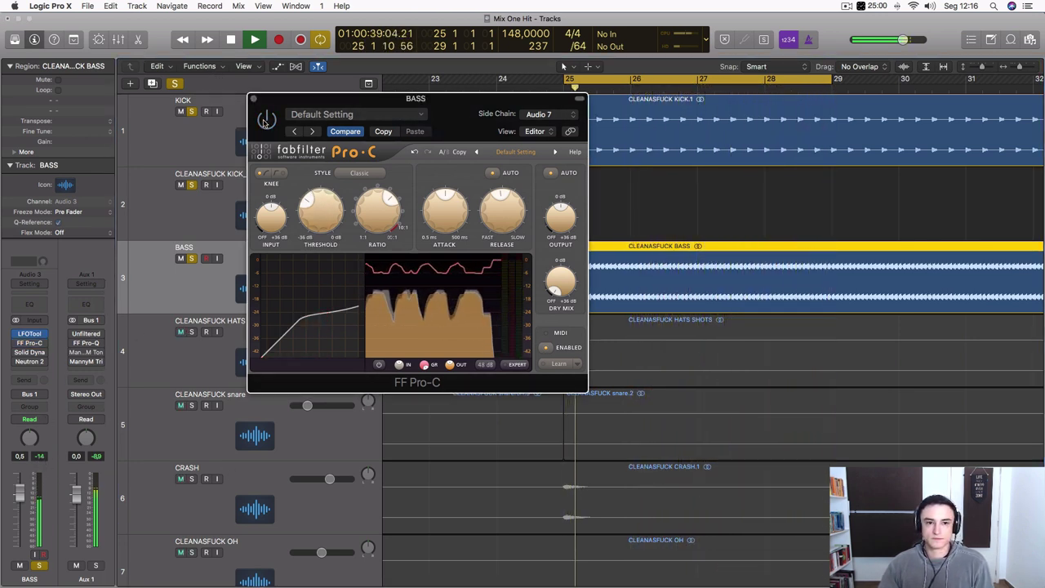
click(265, 120)
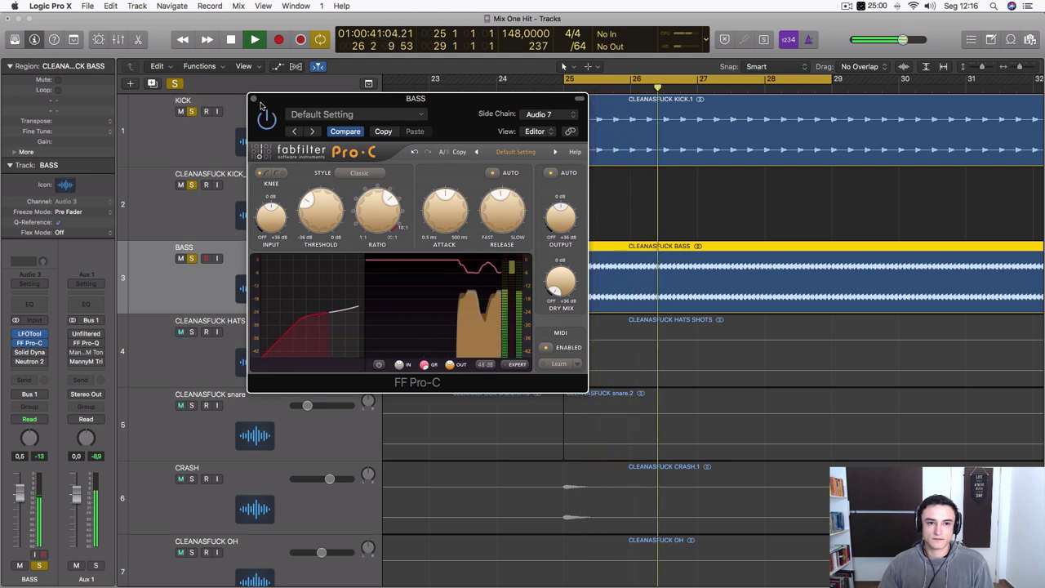
click(253, 98)
key(space)
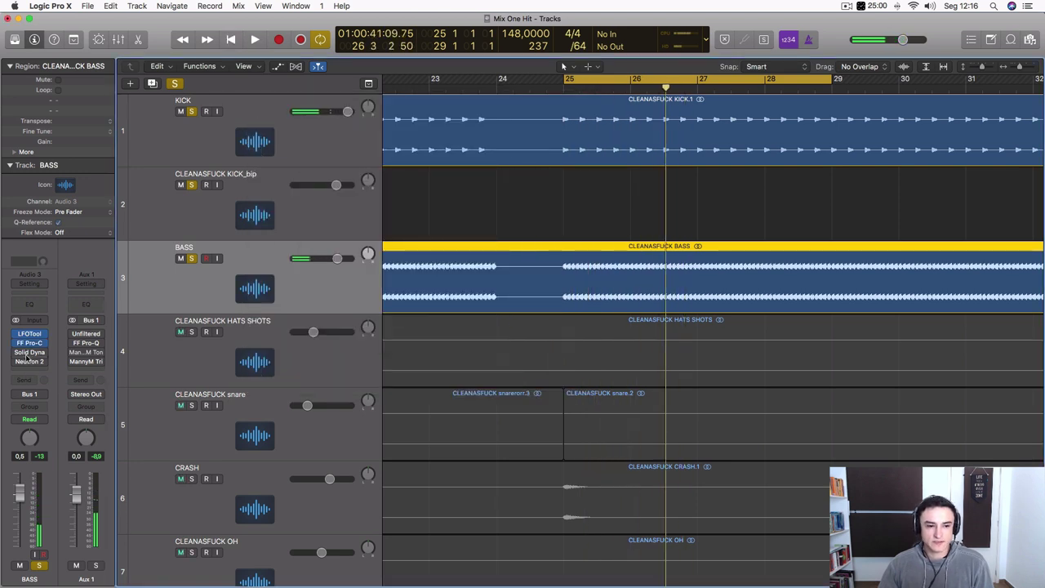
- Open Solid Dynamics on the BASS track, listen to its Electric Bass preset, then close it and stop playback
click(29, 351)
drag(225, 59, 353, 129)
key(space)
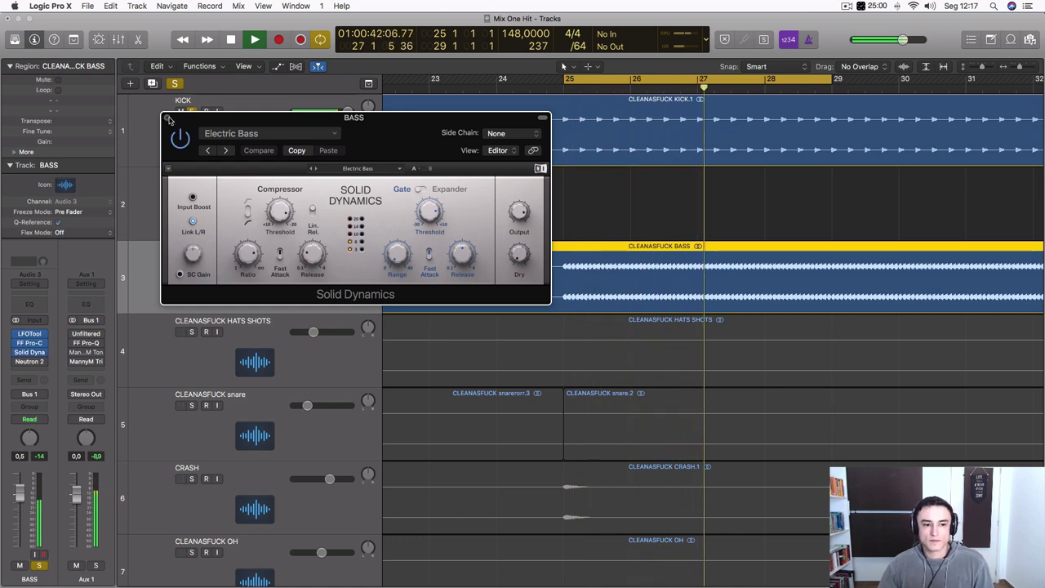
click(166, 117)
key(space)
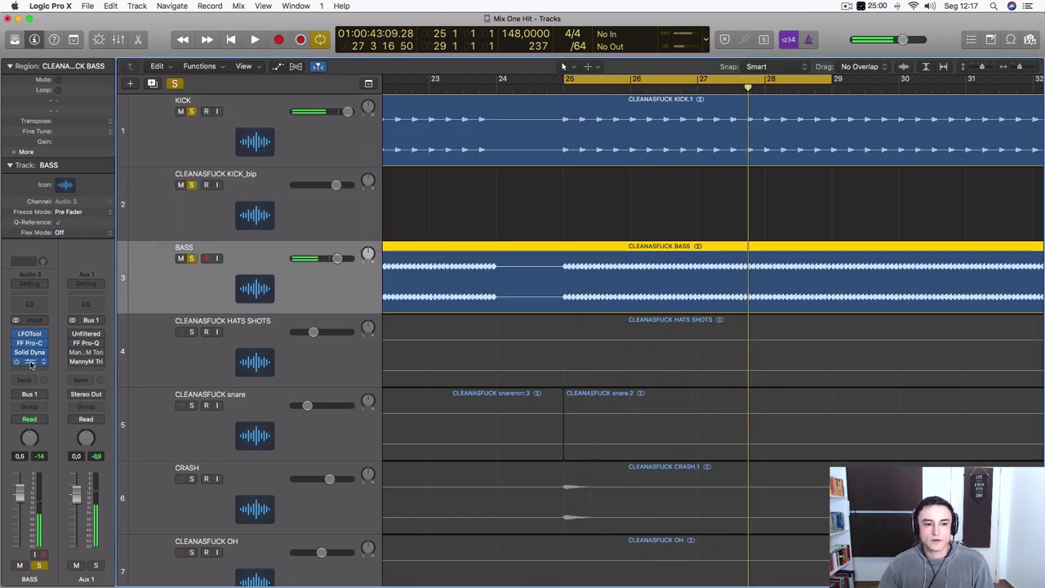
- Open Neutron 2 Equalizer on the BASS track, dismiss its preset manager and examine the EQ curve
click(34, 364)
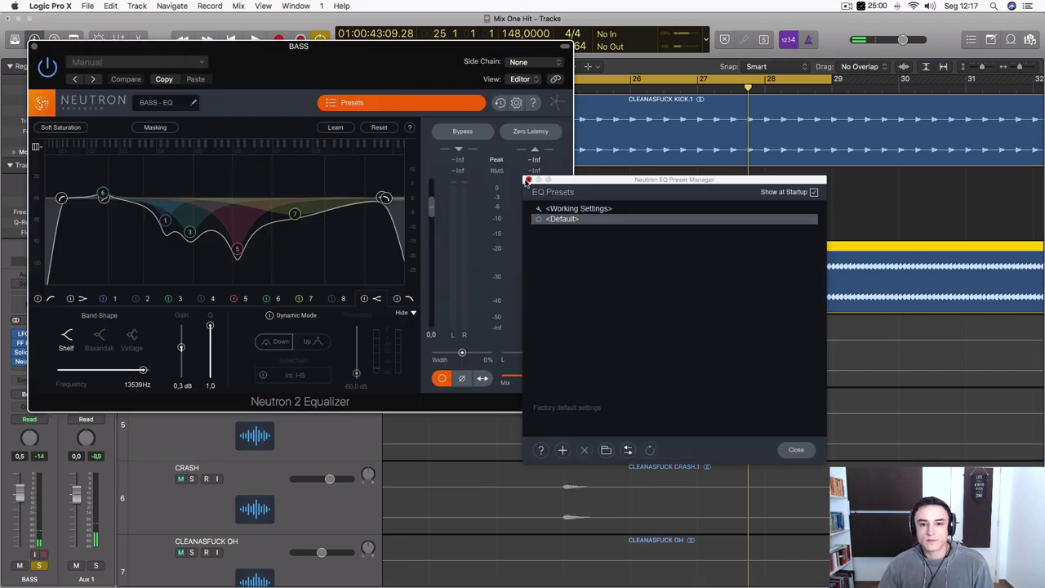
click(528, 179)
drag(325, 56, 535, 76)
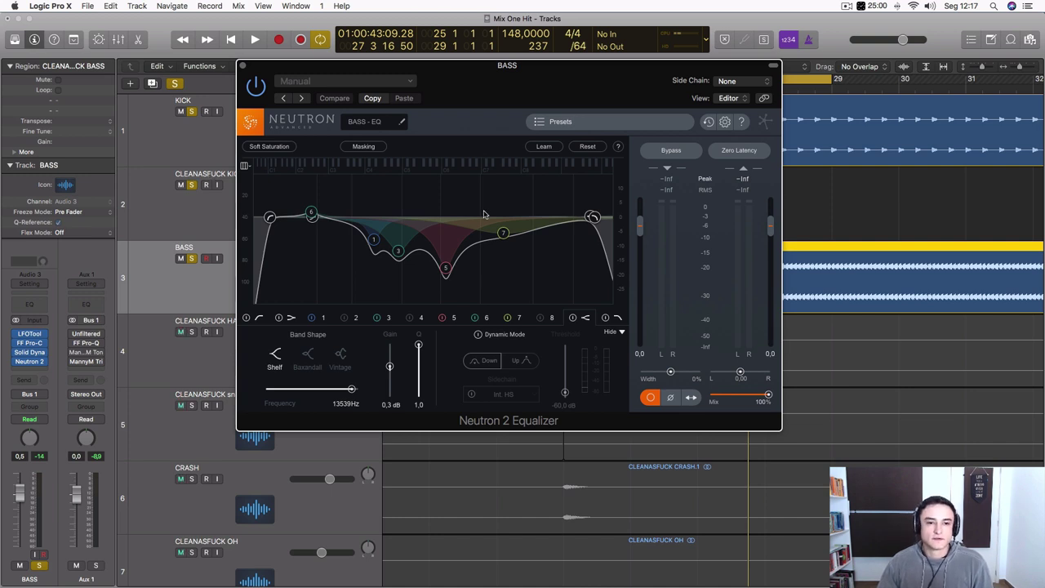
drag(551, 93, 589, 138)
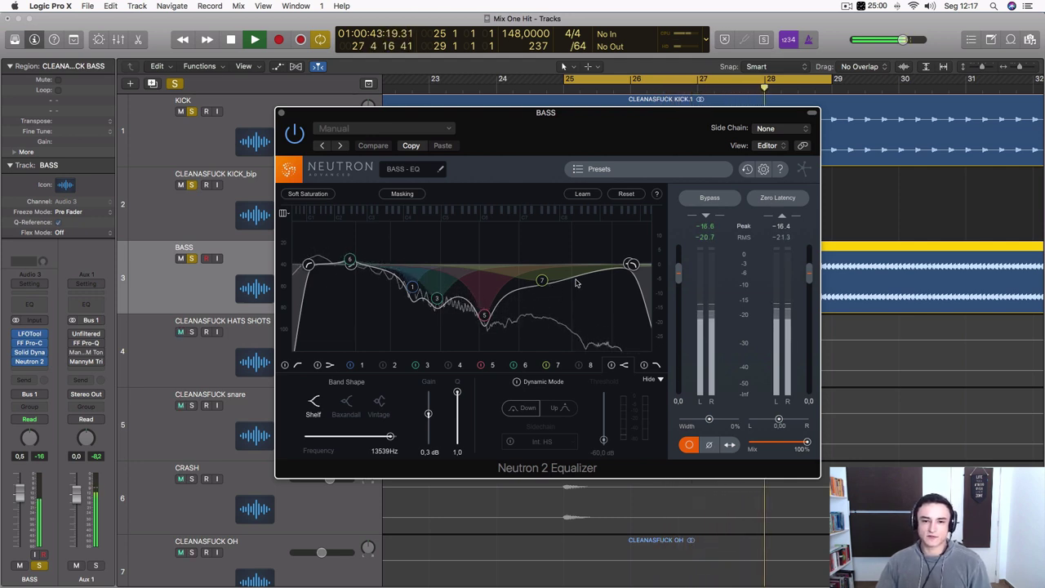
- Set Neutron's EQ band 7 gain to about -1.4 dB at 2999 Hz, close the equalizer and stop playback
drag(543, 280, 541, 269)
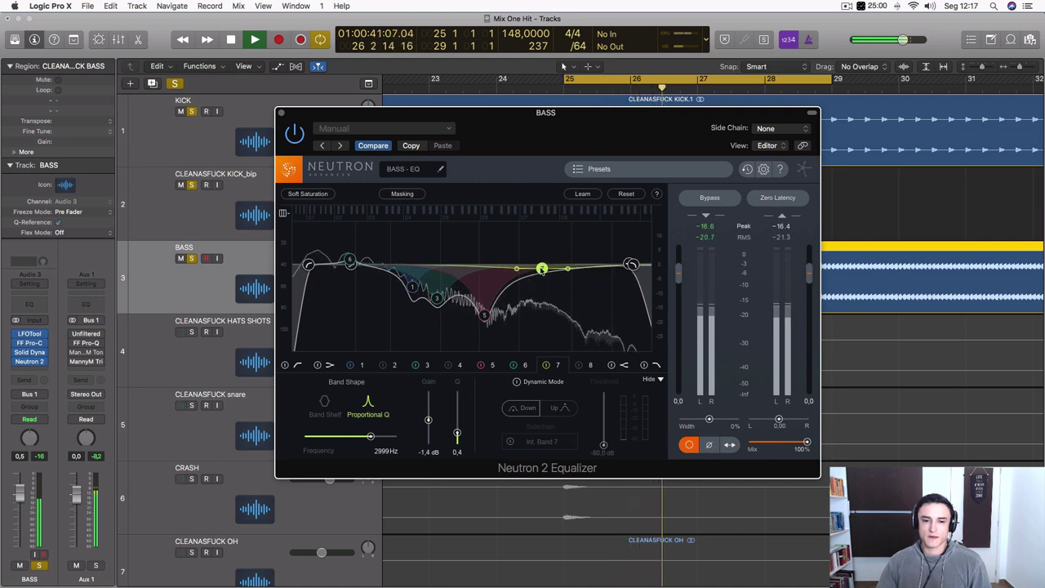
click(282, 112)
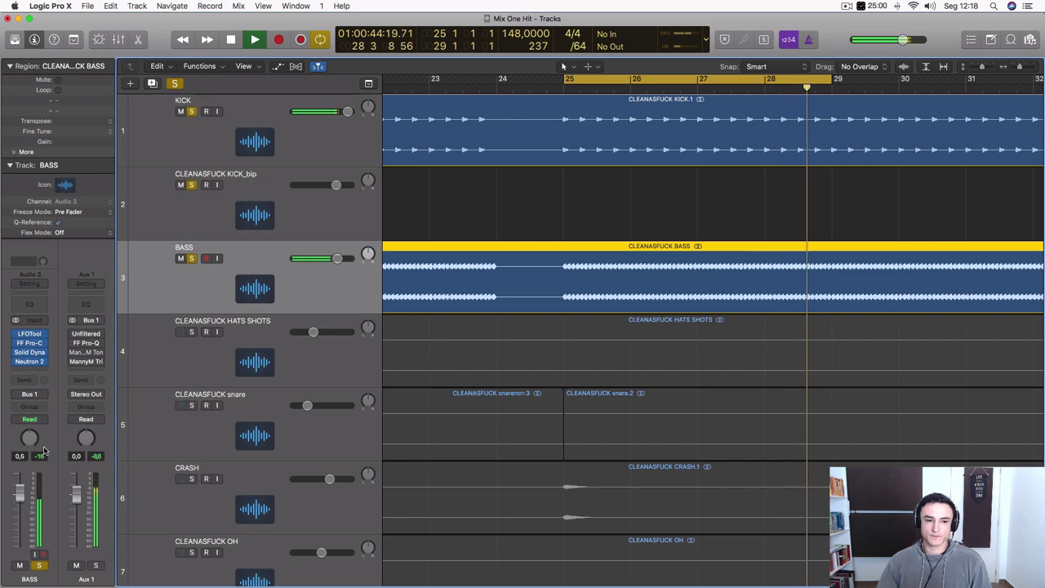
key(space)
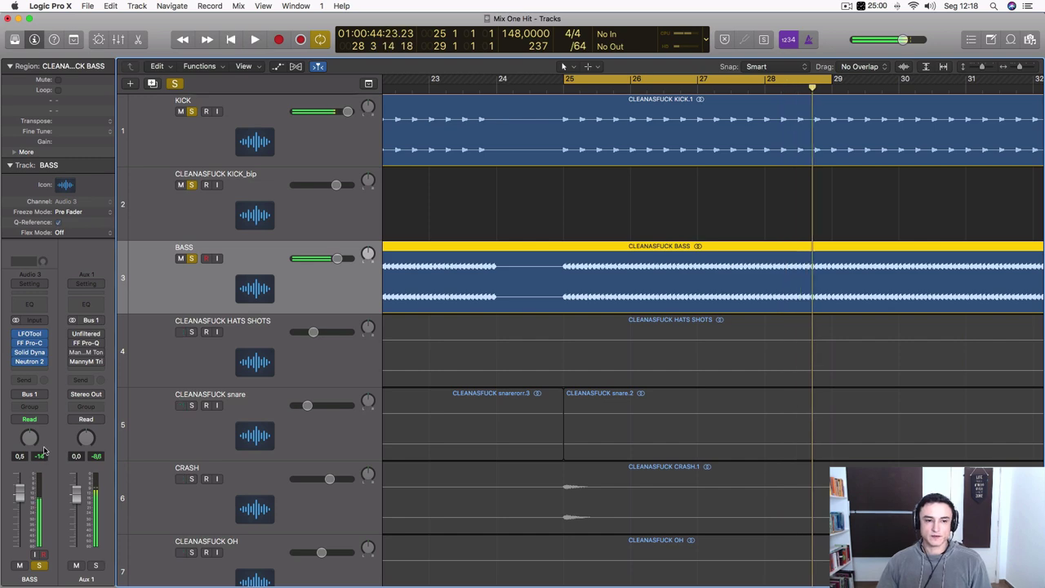
- Open Unfiltered Audio Zip on Aux 1 and examine its Attack Duck compression while the loop plays
click(90, 335)
drag(251, 76, 455, 121)
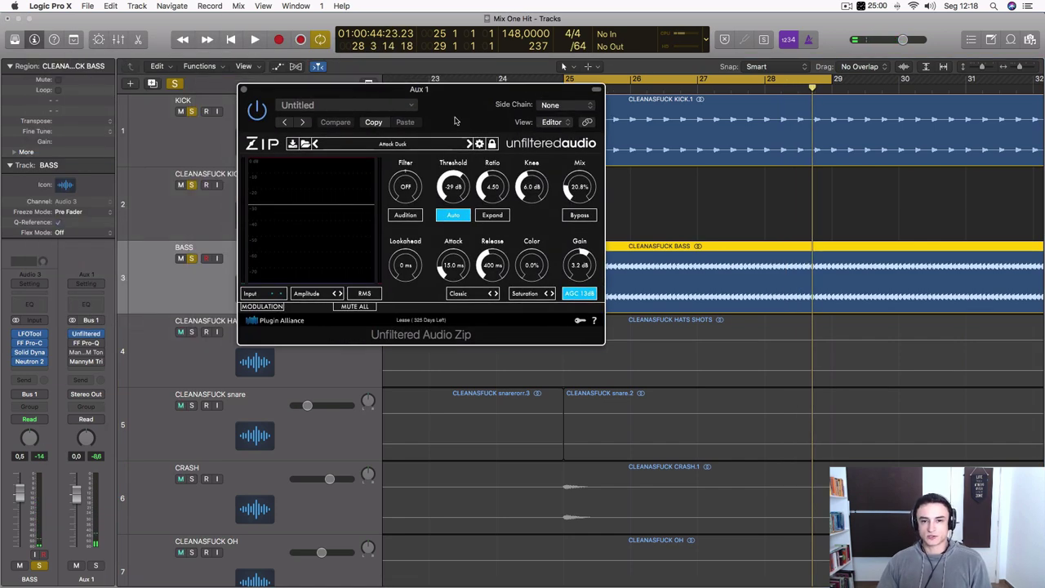
key(space)
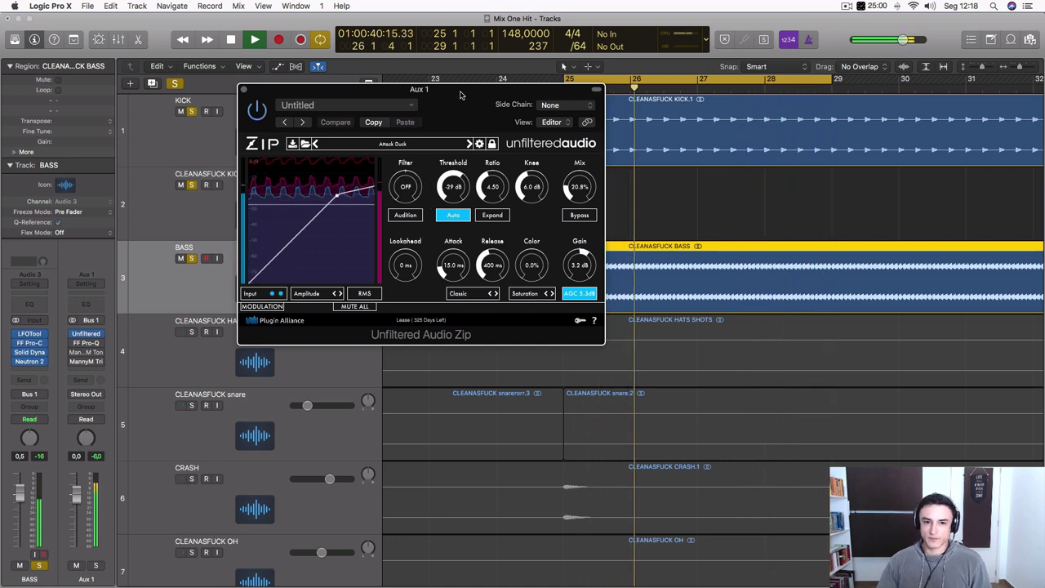
drag(461, 94, 548, 128)
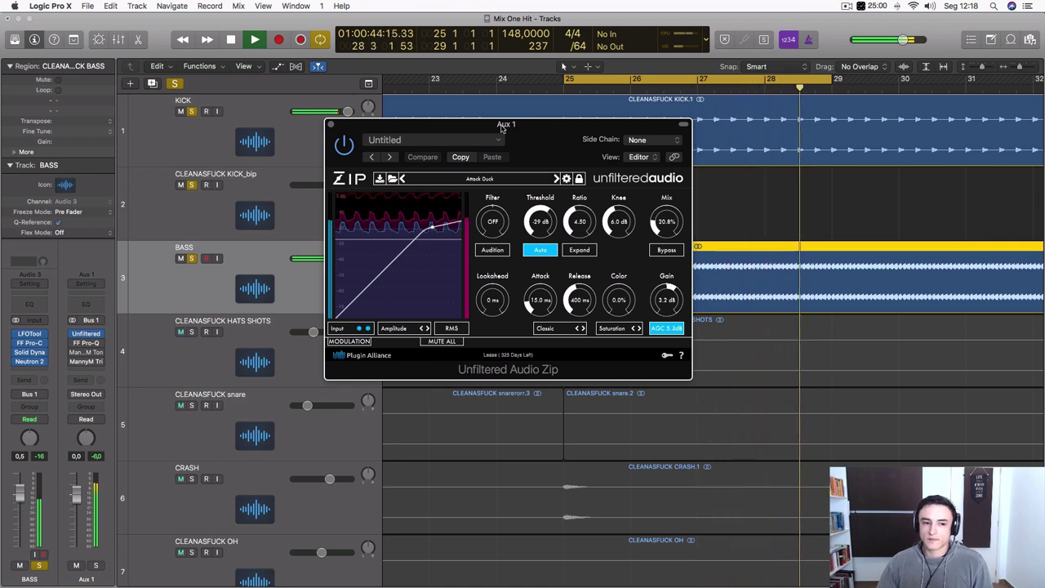
- Open FF Pro-Q on Aux 1 and make the cut near 500 Hz slightly shallower
click(86, 344)
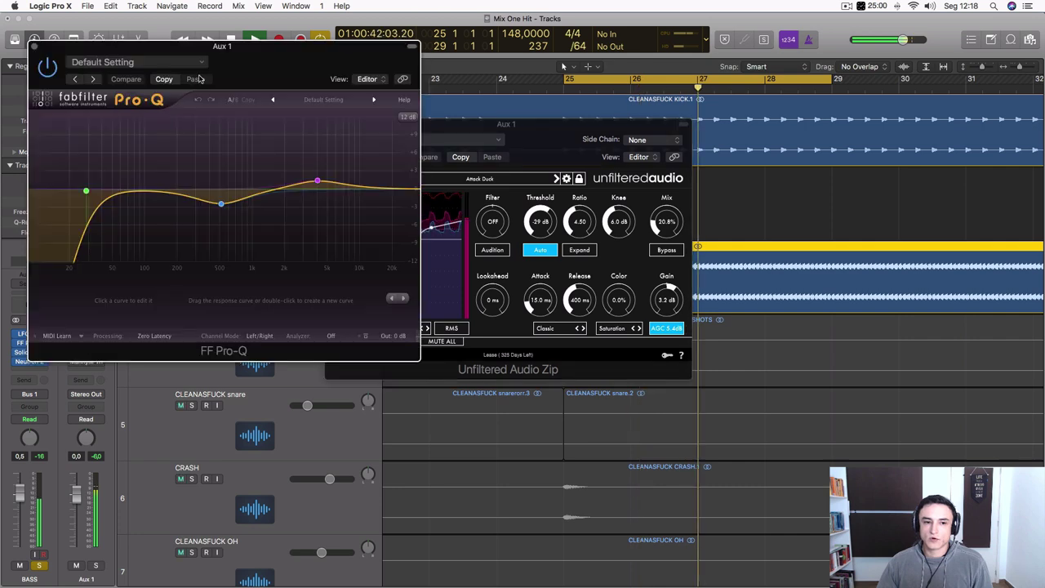
drag(204, 34, 442, 147)
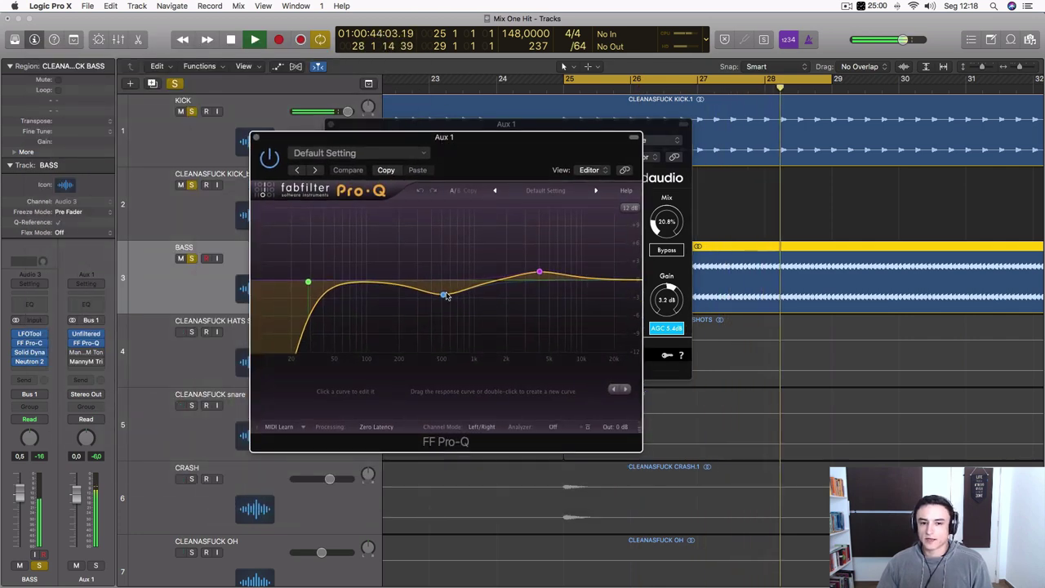
mouse_move(443, 295)
mouse_down()
mouse_move(444, 359)
mouse_move(448, 284)
mouse_move(446, 292)
mouse_up()
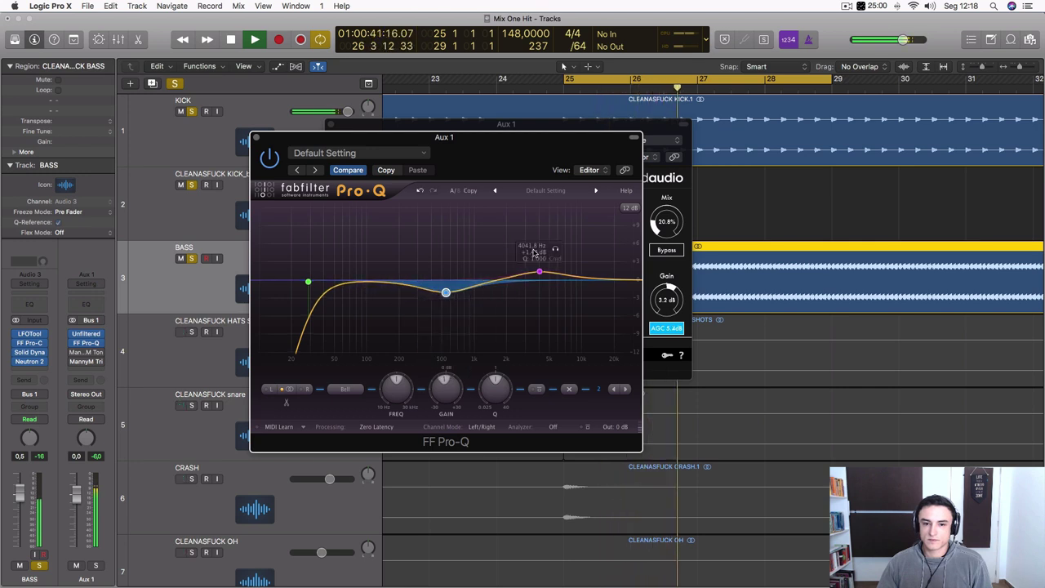
- Reduce the Aux 1 FF Pro-Q high-frequency boost to about +0.63 dB at 4137 Hz and close the equalizer
mouse_move(539, 272)
mouse_down()
mouse_move(536, 307)
mouse_move(540, 277)
mouse_up()
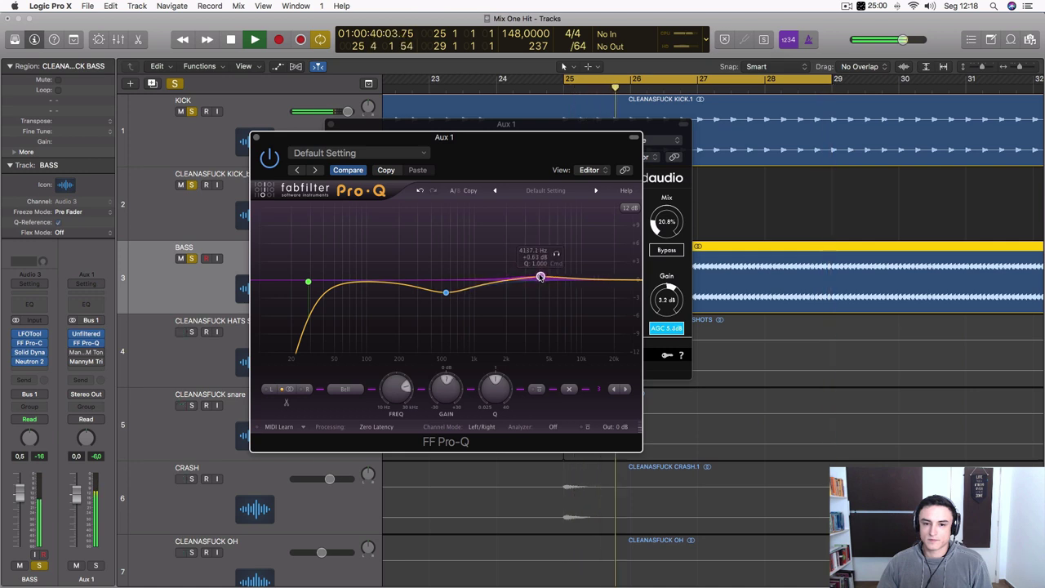
click(256, 140)
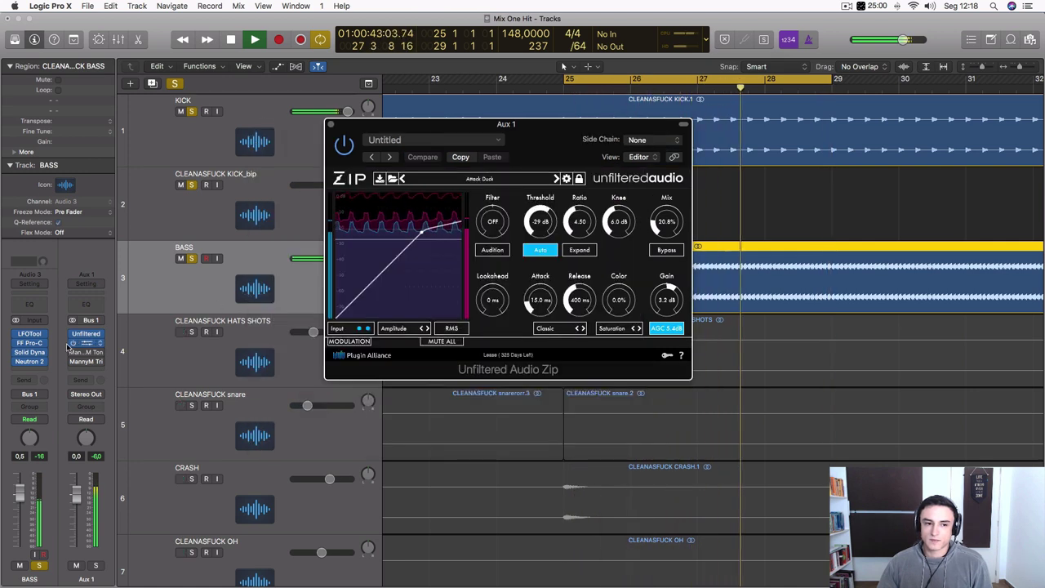
- Open MannyM Tone Shaper on Aux 1 and compare the playing loop with the plug-in bypassed and active
click(91, 359)
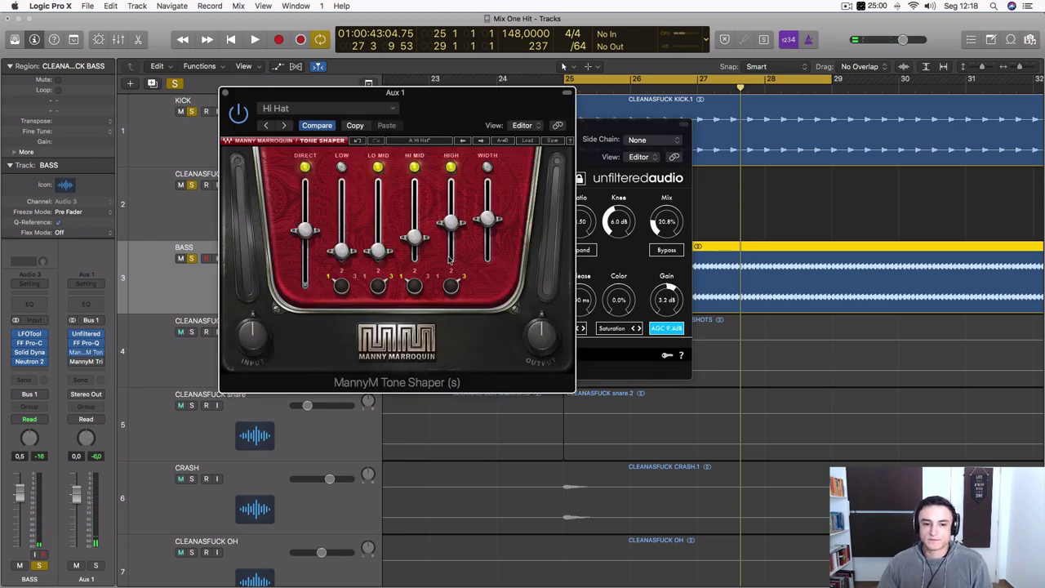
key(space)
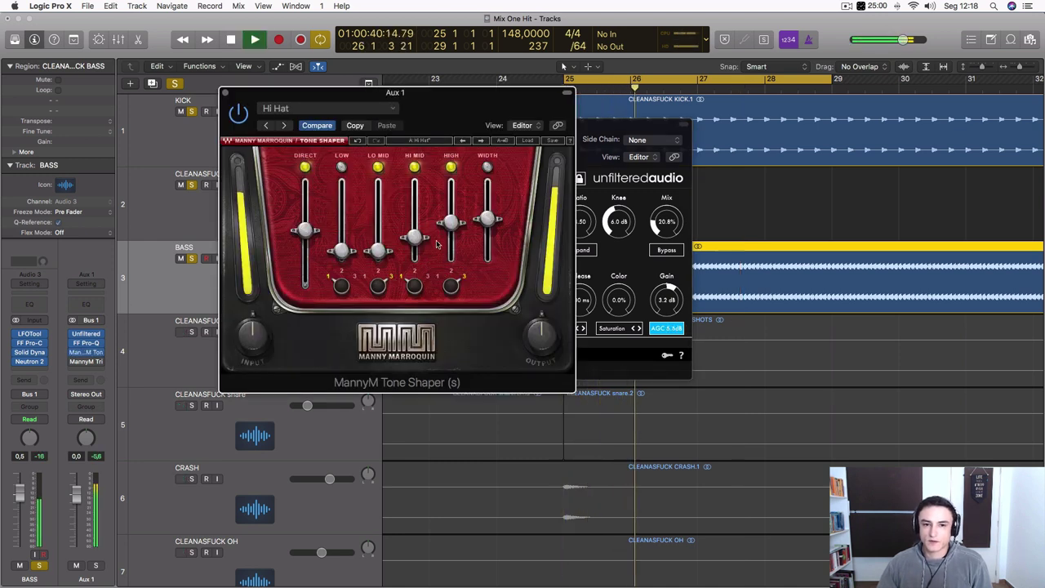
drag(463, 122, 529, 132)
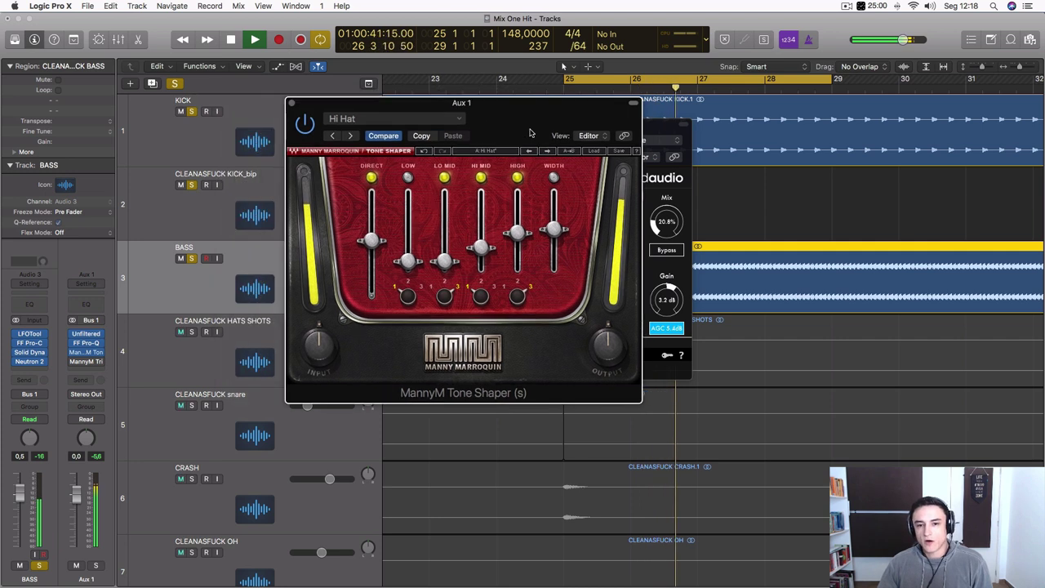
click(303, 122)
click(303, 123)
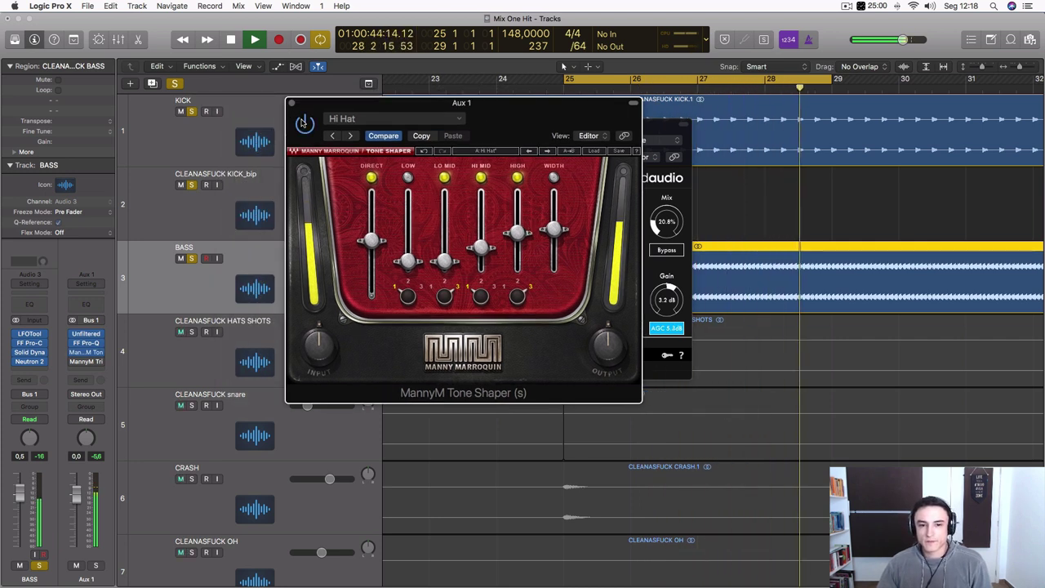
- Lower Tone Shaper's High band to about 34.2 and its Hi Mid band slightly while auditioning the loop
drag(517, 233, 516, 207)
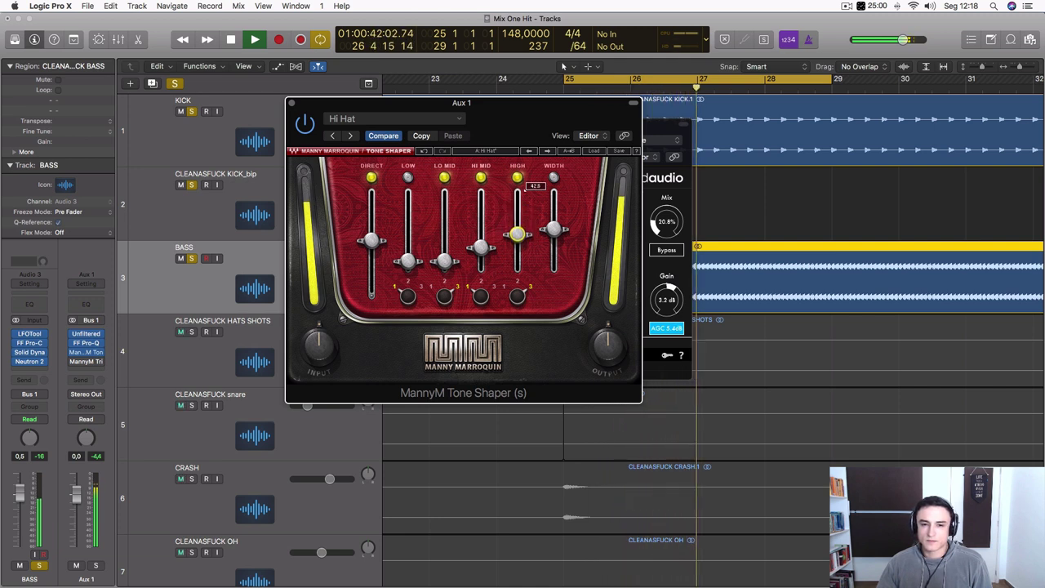
drag(516, 234, 517, 237)
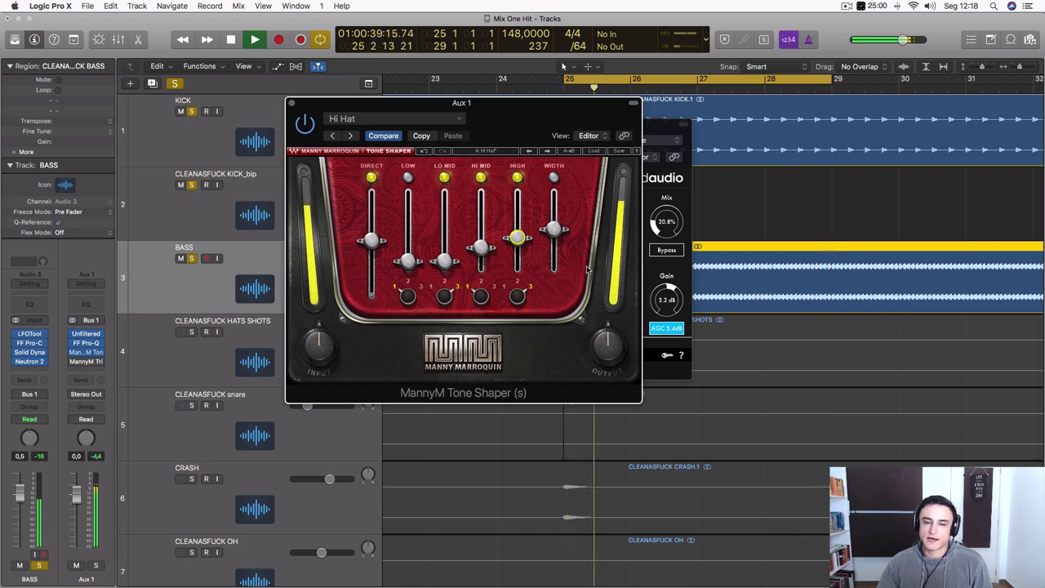
key(space)
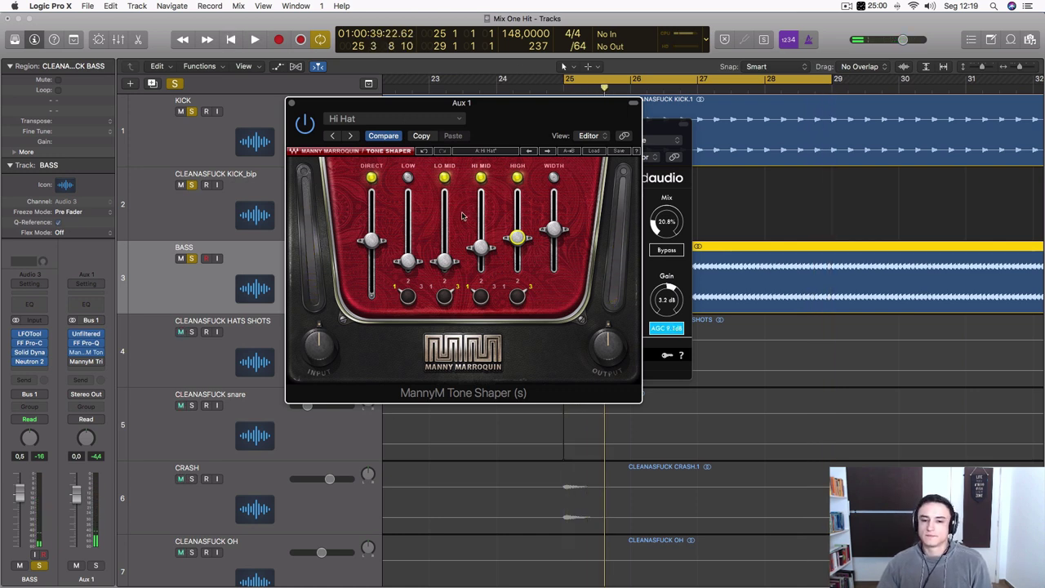
key(space)
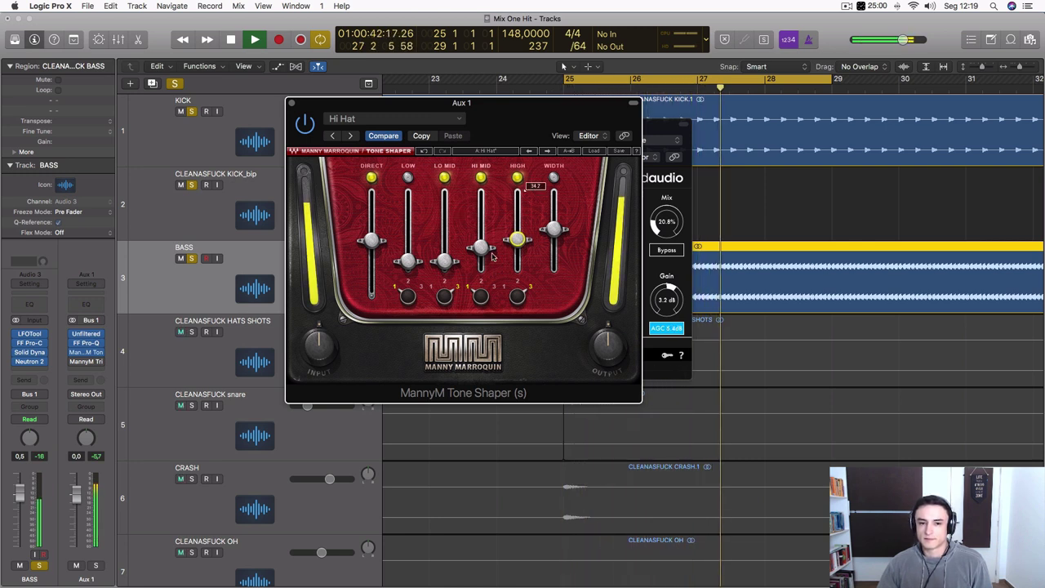
drag(481, 248, 481, 250)
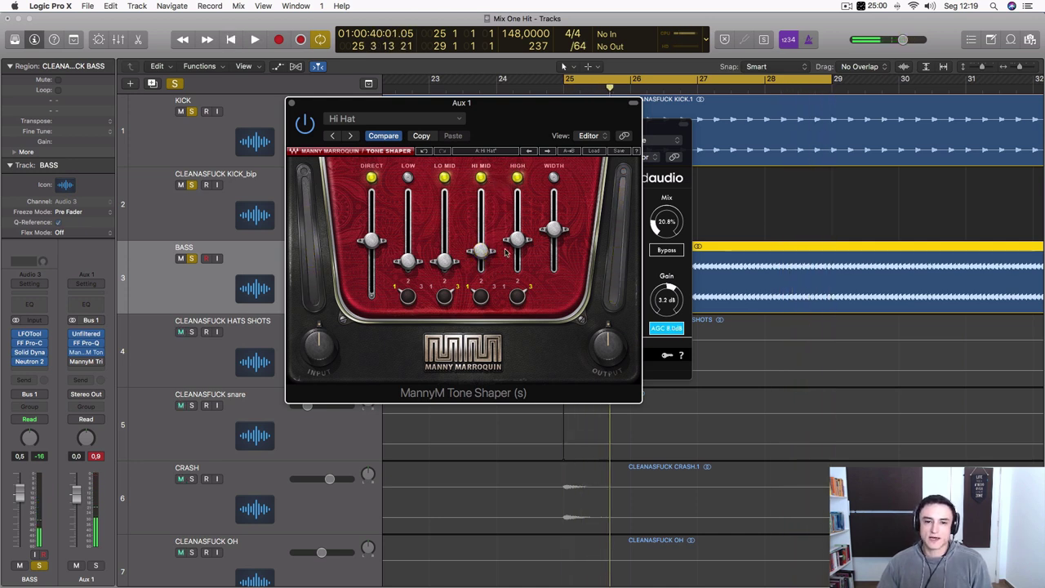
key(space)
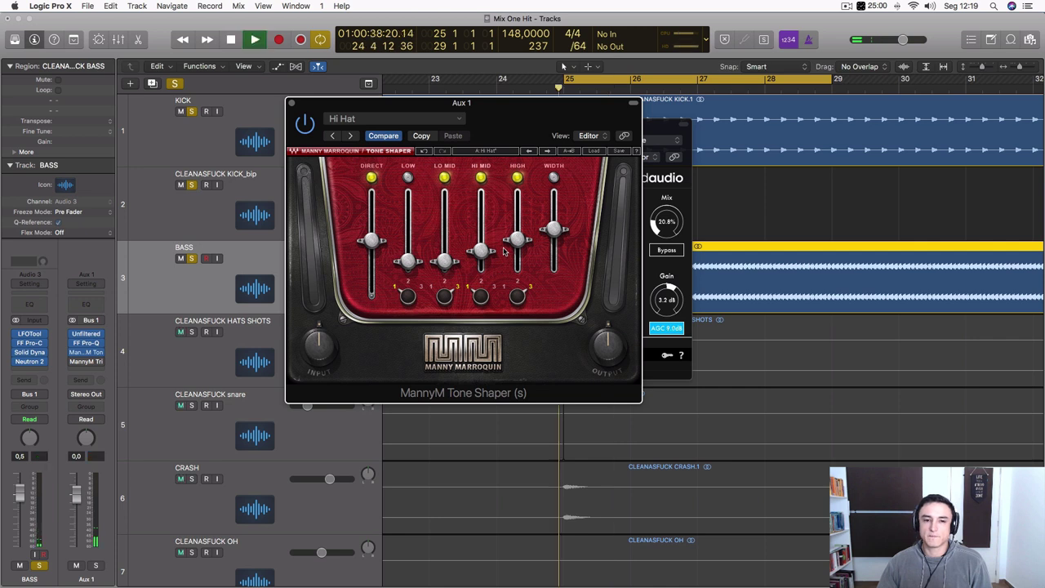
- Close the Tone Shaper and Zip windows, stop playback and open MannyM TripleD on Aux 1 clear of the channel strips
click(292, 104)
click(333, 122)
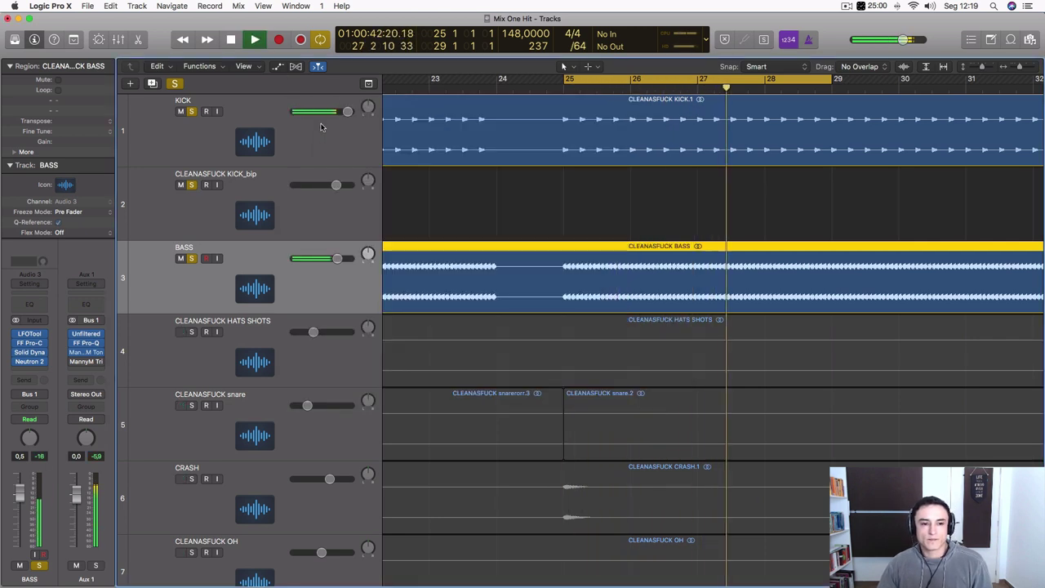
key(space)
click(89, 361)
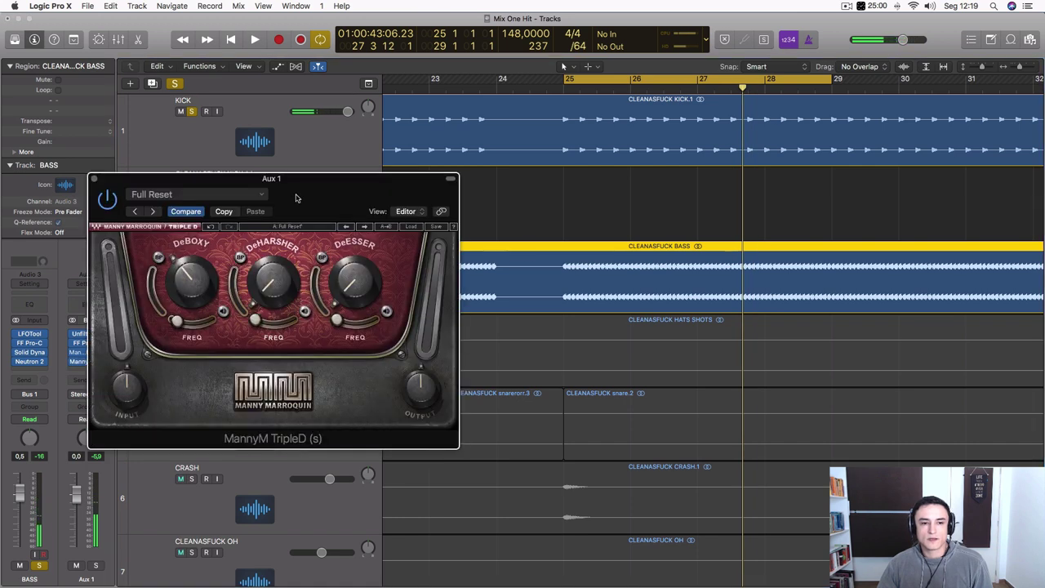
drag(296, 197, 567, 92)
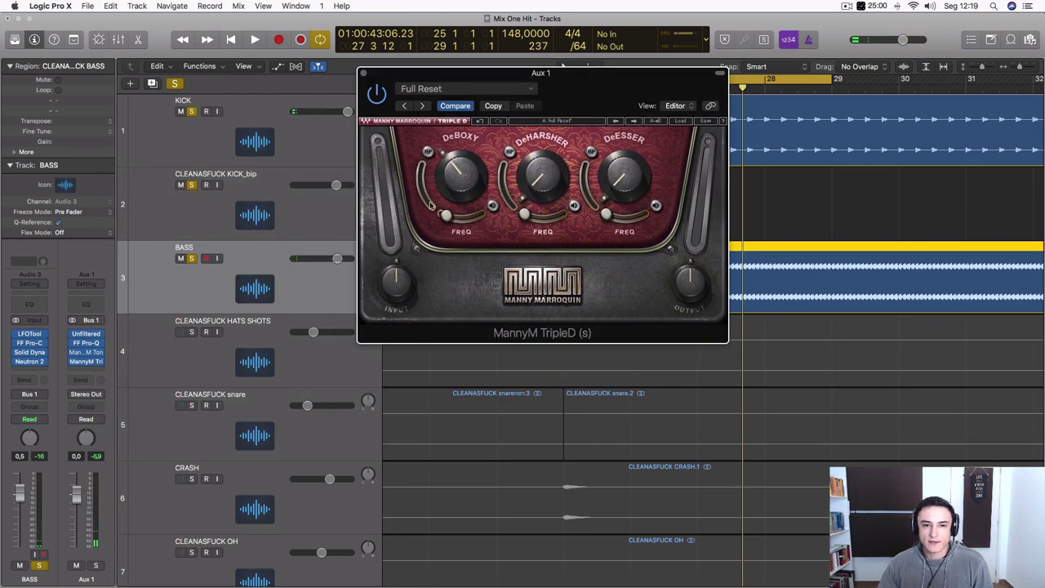
- Set TripleD's DeBoxy amount to about 37.2 and fine-tune its frequency during playback, then close the plug-in and stop
key(space)
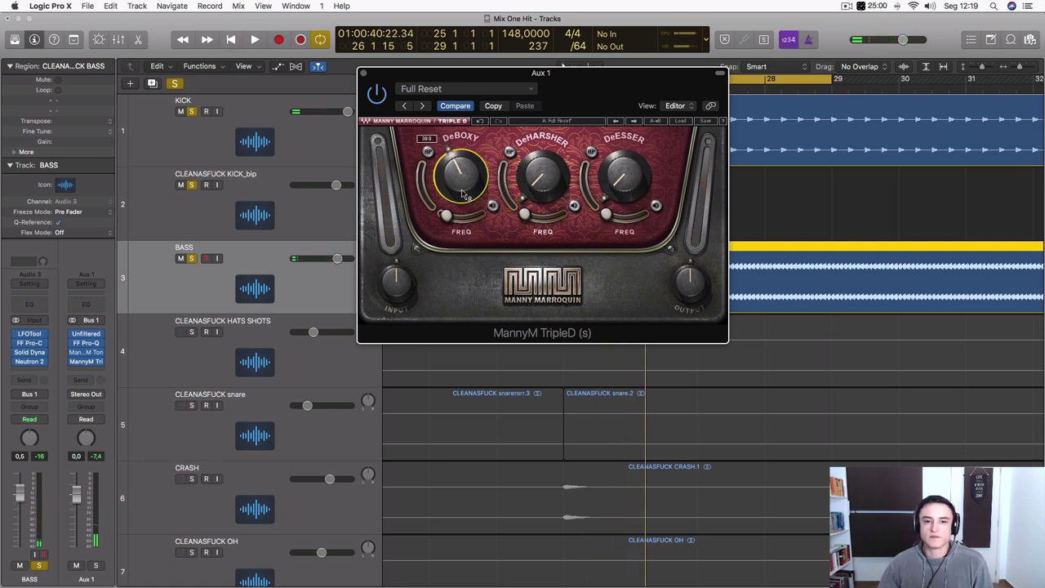
key(space)
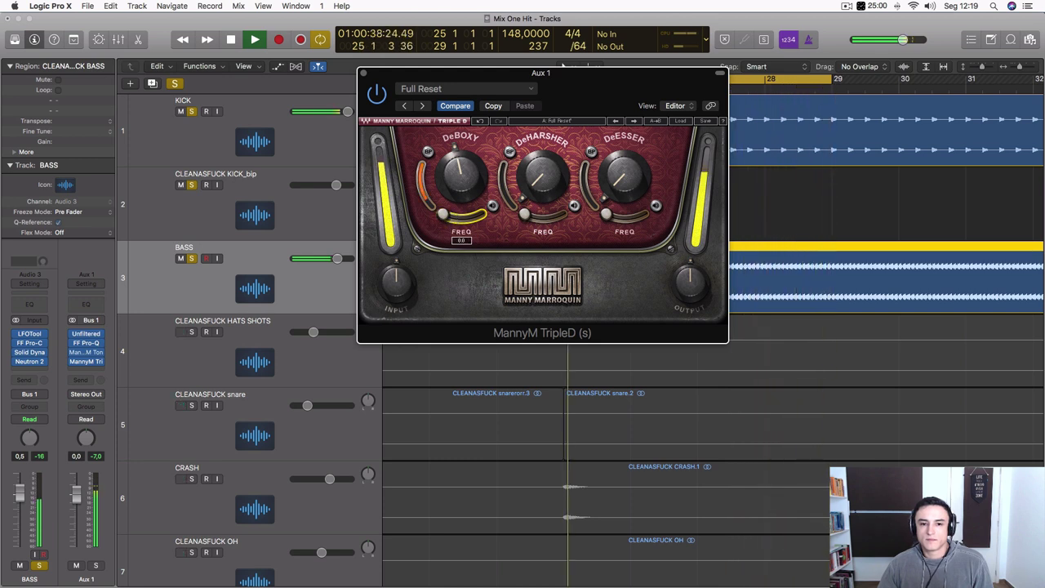
drag(457, 188, 457, 201)
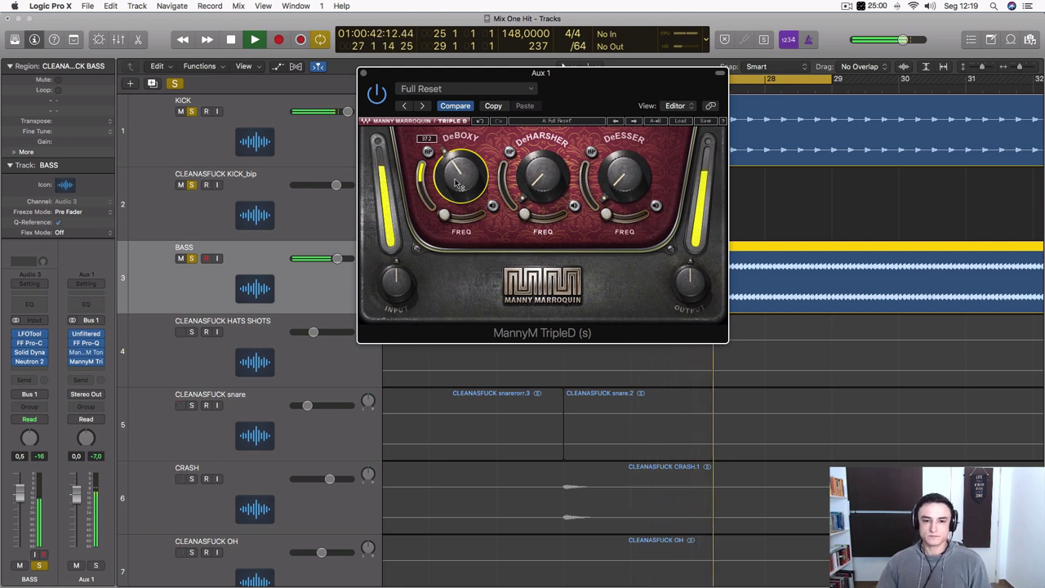
drag(444, 215, 445, 214)
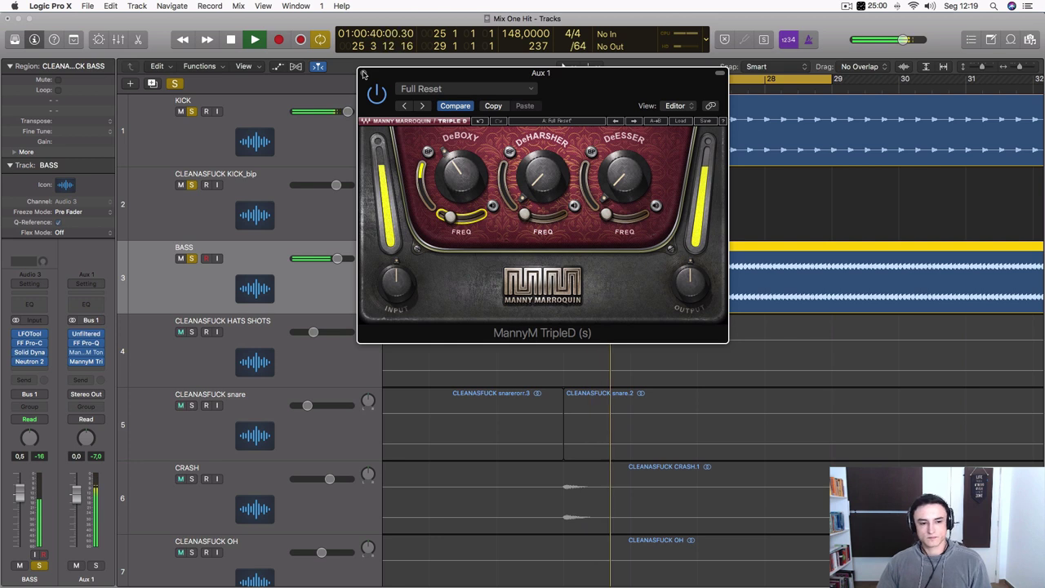
click(363, 74)
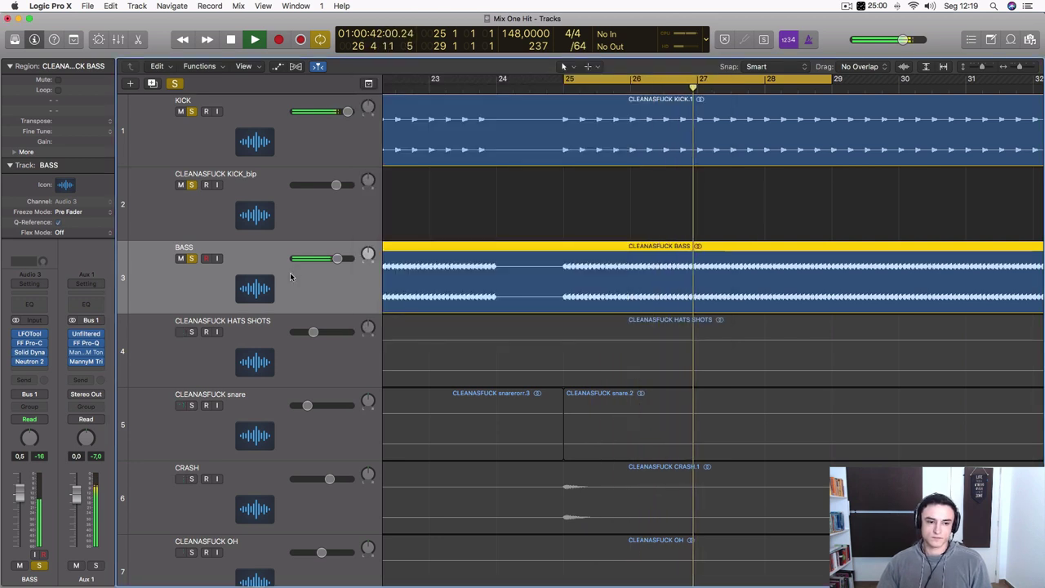
key(space)
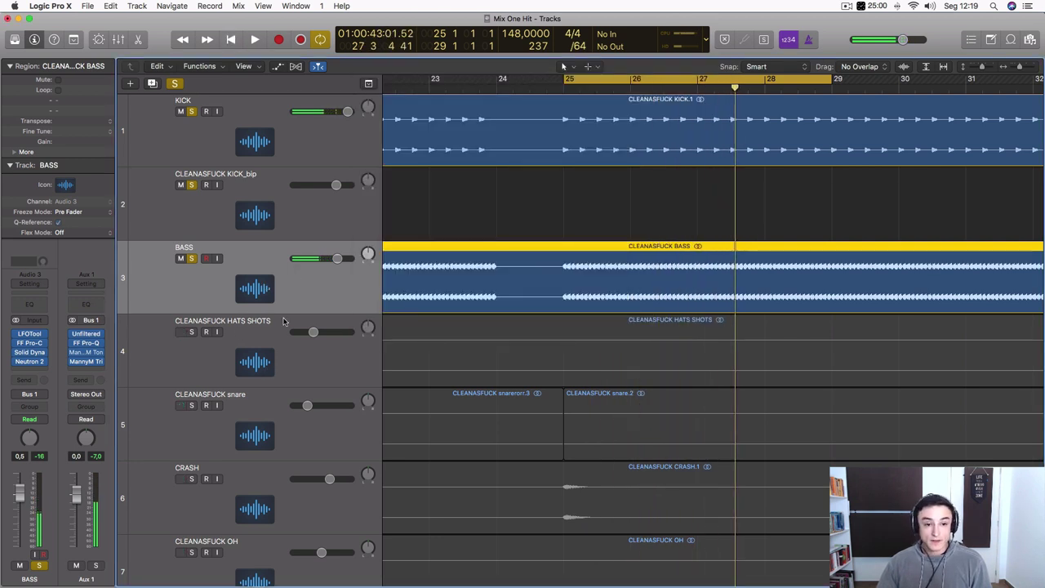
- Select the CLEANASFUCK HATS SHOTS track and play a cycle range from 48 3 to 59 3 covering its hits
click(284, 321)
scroll(266, 343, down, 3)
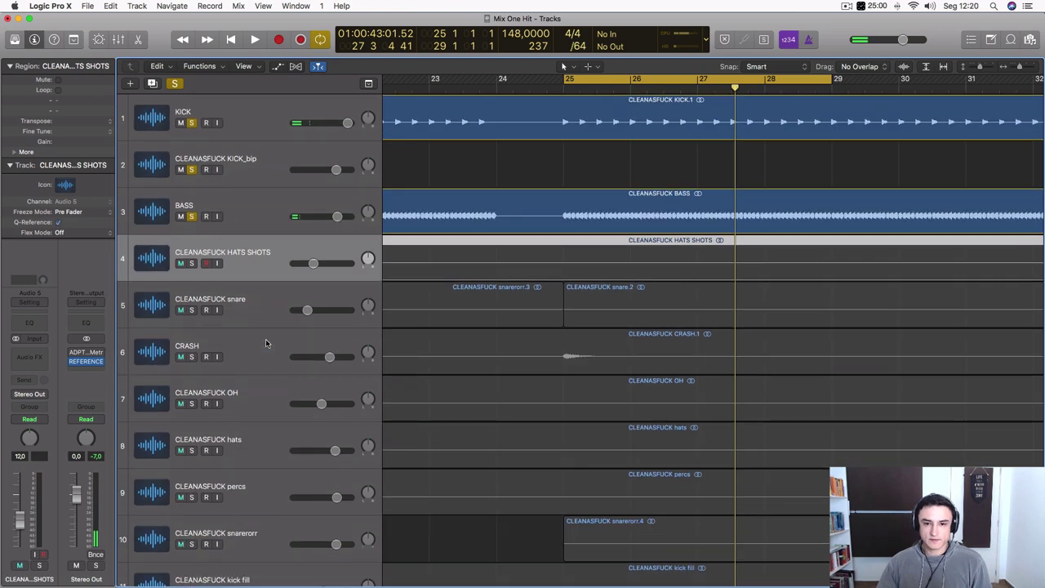
scroll(755, 314, left, 5)
scroll(855, 299, left, 2)
scroll(855, 299, right, 10)
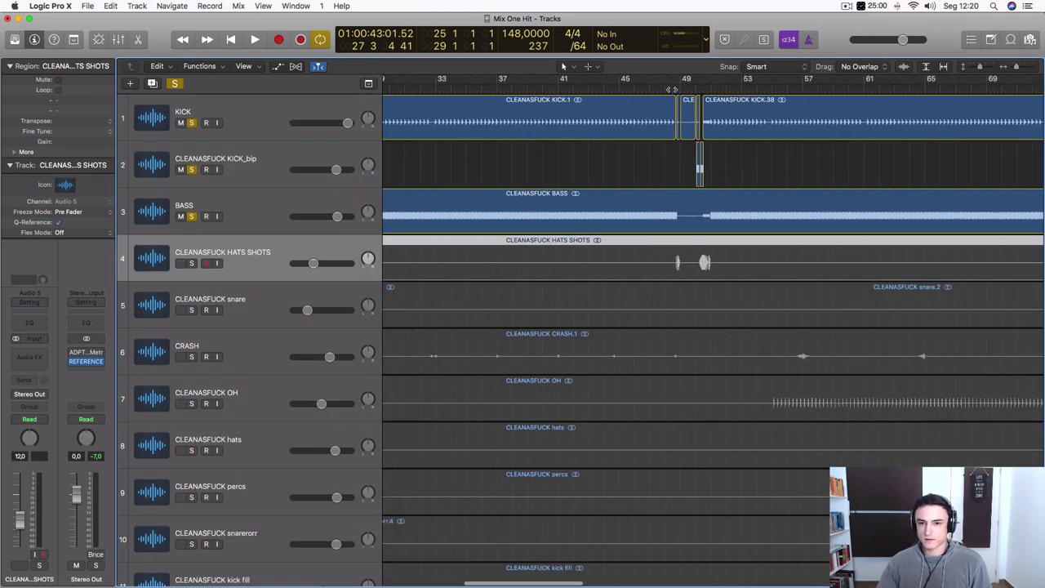
mouse_move(673, 83)
mouse_down()
mouse_move(831, 150)
mouse_move(697, 79)
mouse_up()
key(space)
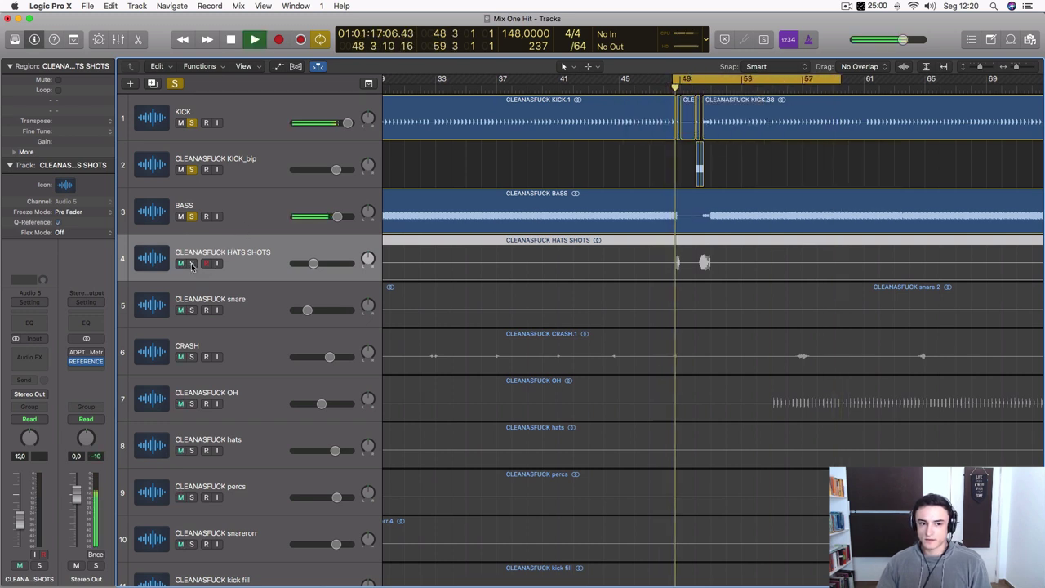
- Solo the HATS SHOTS track, lower its volume to -15.6 dB and replay its hits from just after bar 50
click(192, 264)
scroll(658, 261, up, 10)
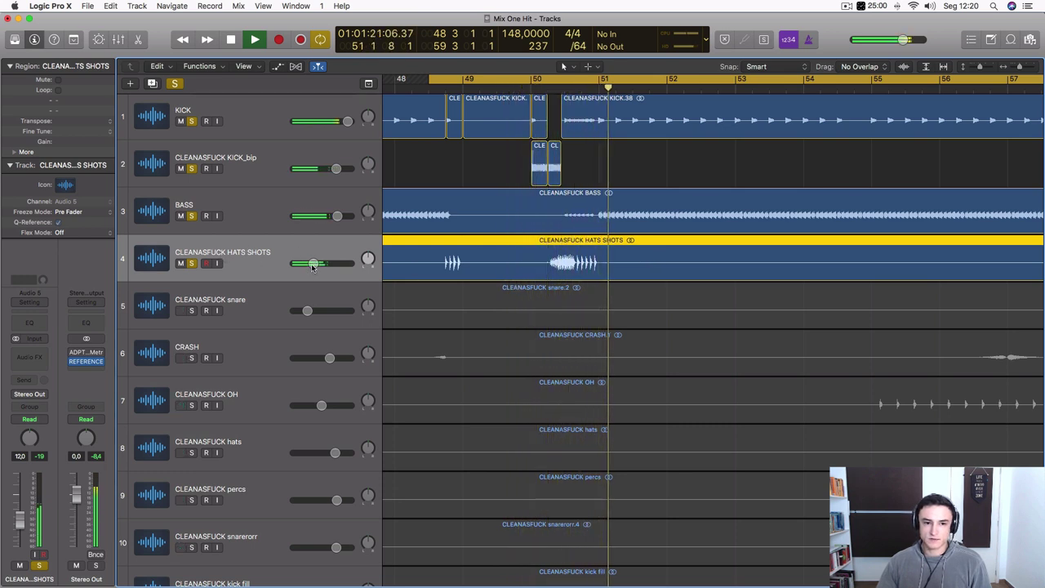
drag(308, 272, 304, 272)
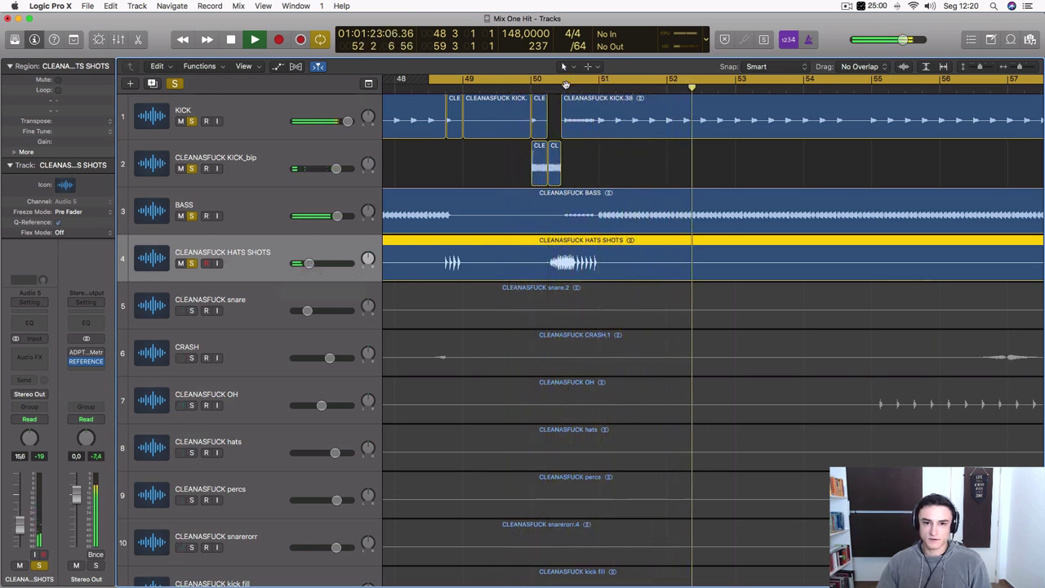
click(556, 88)
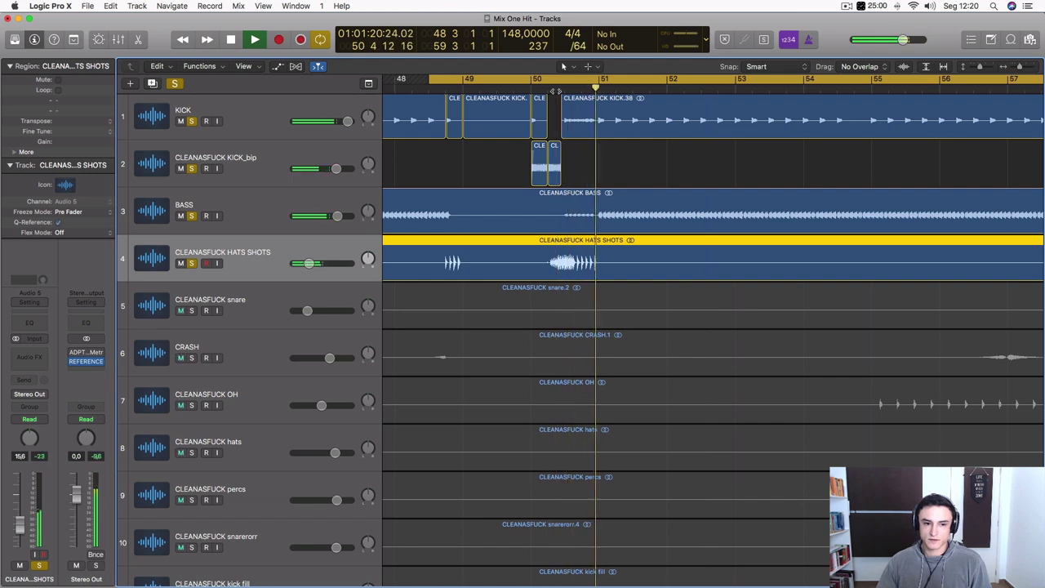
- Select and solo the CLEANASFUCK snare track, stopping playback and setting the cycle range from bar 75 to bar 89
click(254, 296)
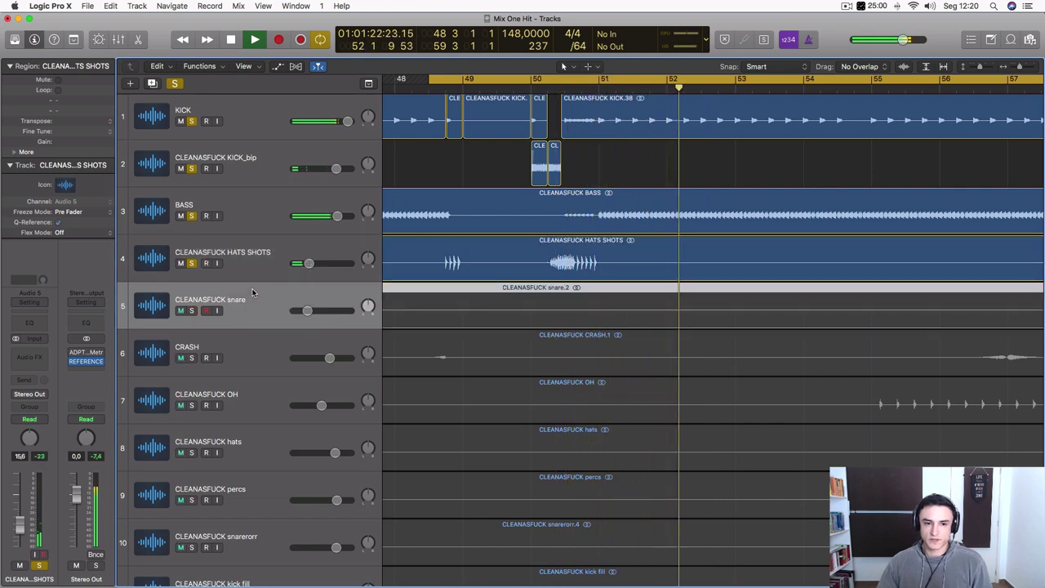
key(super+Left)
key(super+Left)
key(super+Left)
key(super+Left)
key(super+Left)
scroll(459, 288, left, 5)
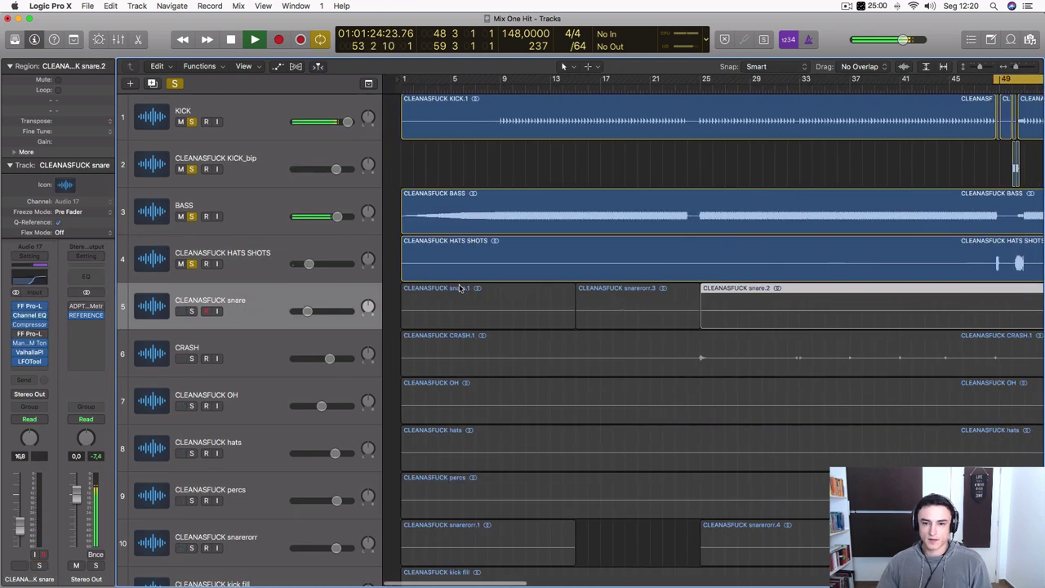
scroll(460, 288, right, 10)
scroll(459, 288, right, 1)
key(space)
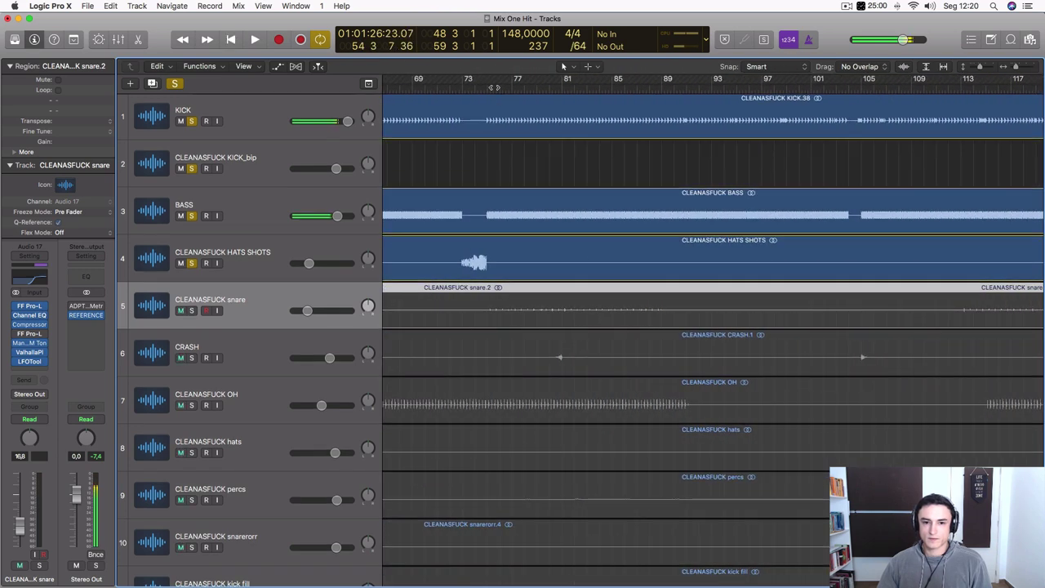
drag(487, 79, 661, 80)
click(192, 310)
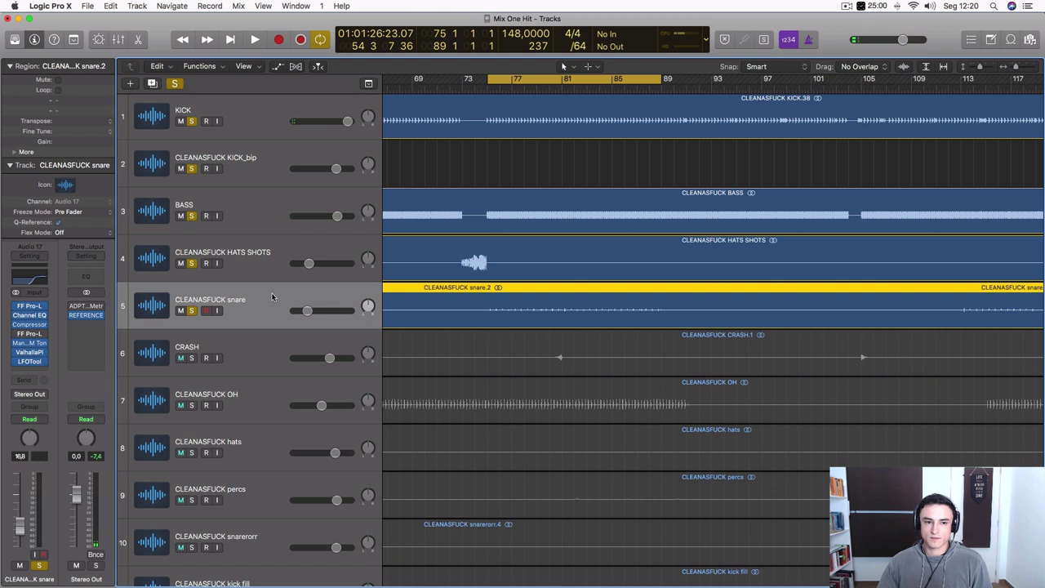
- Bypass all plug-ins on the snare track and raise its volume to +2.0 dB while the loop plays
click(45, 335)
click(41, 351)
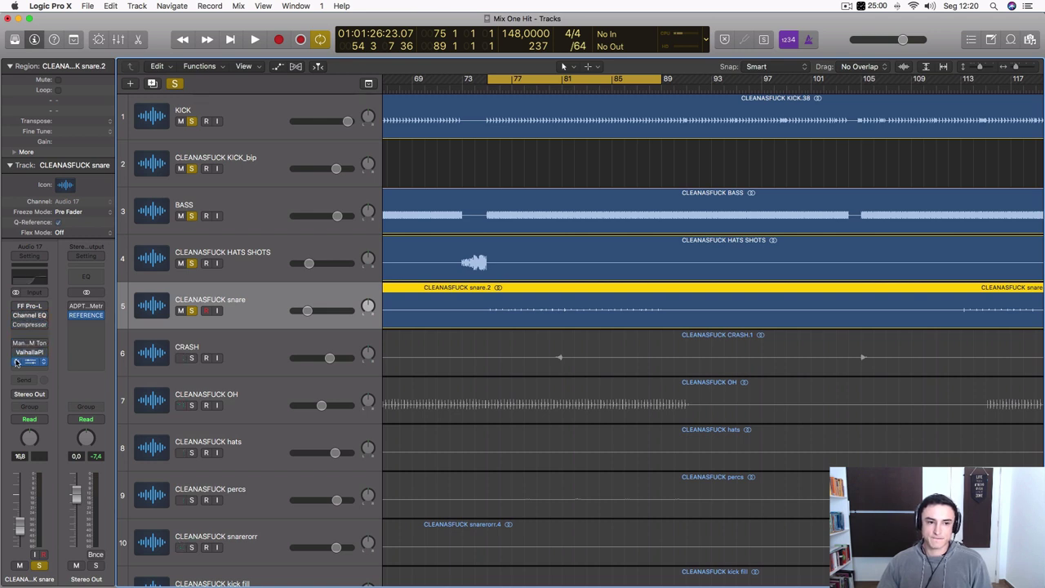
key(space)
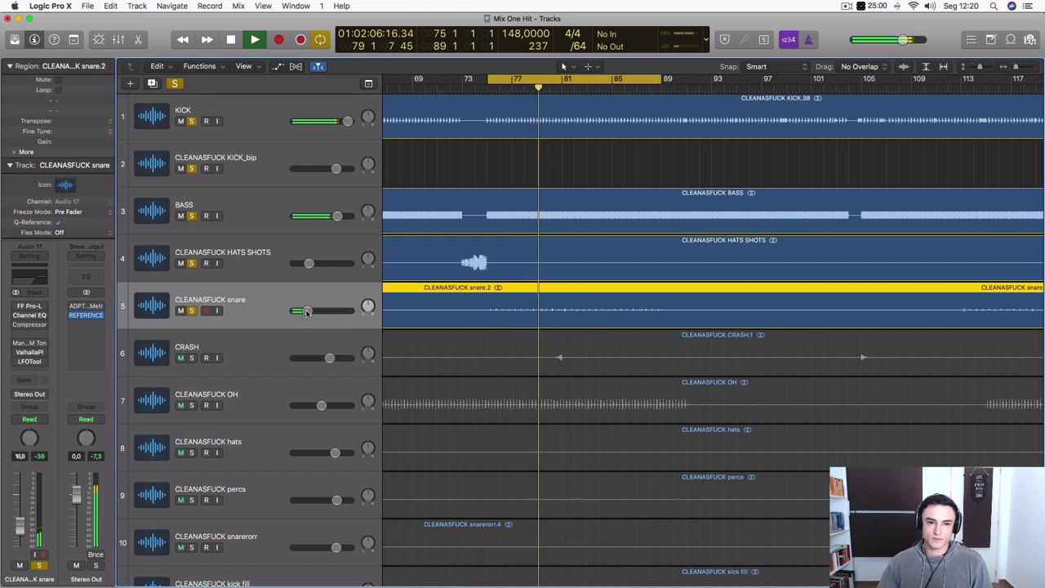
drag(307, 310, 340, 311)
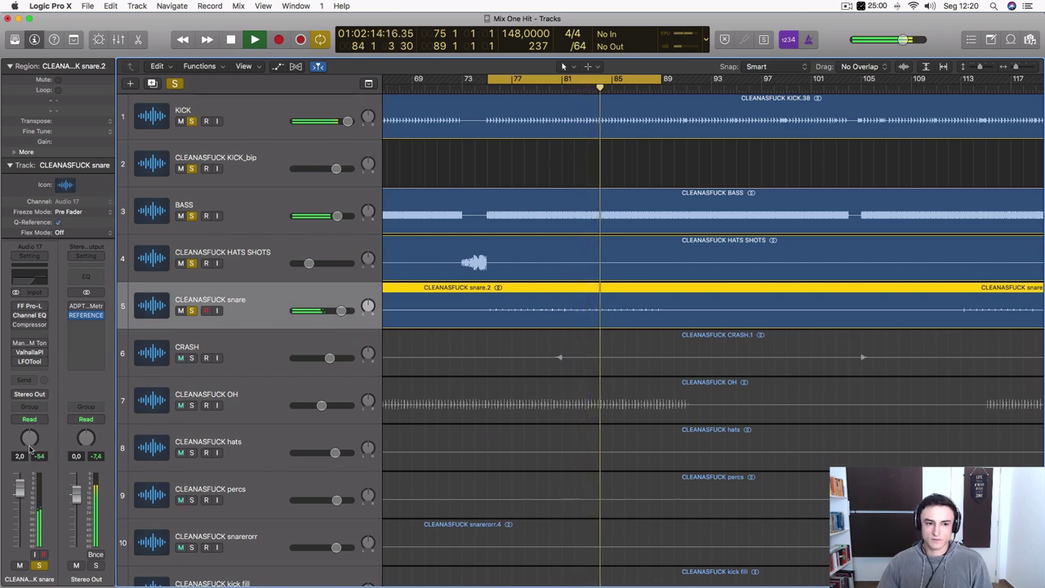
- Switch on the snare's Channel EQ, flattening the 9400 Hz band to 0.0 dB and lowering the low cut to 445 Hz
click(29, 315)
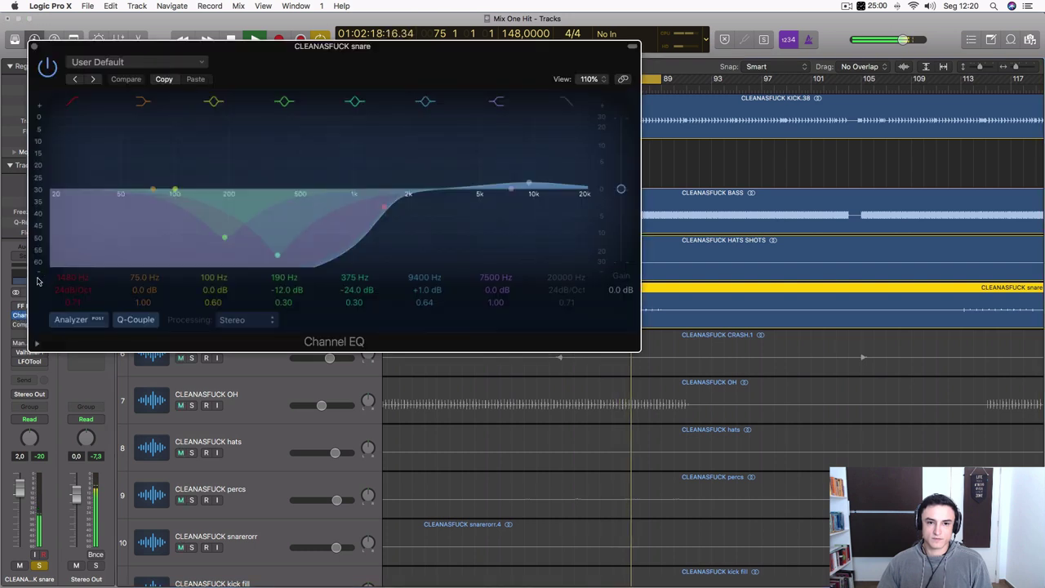
drag(521, 180, 520, 184)
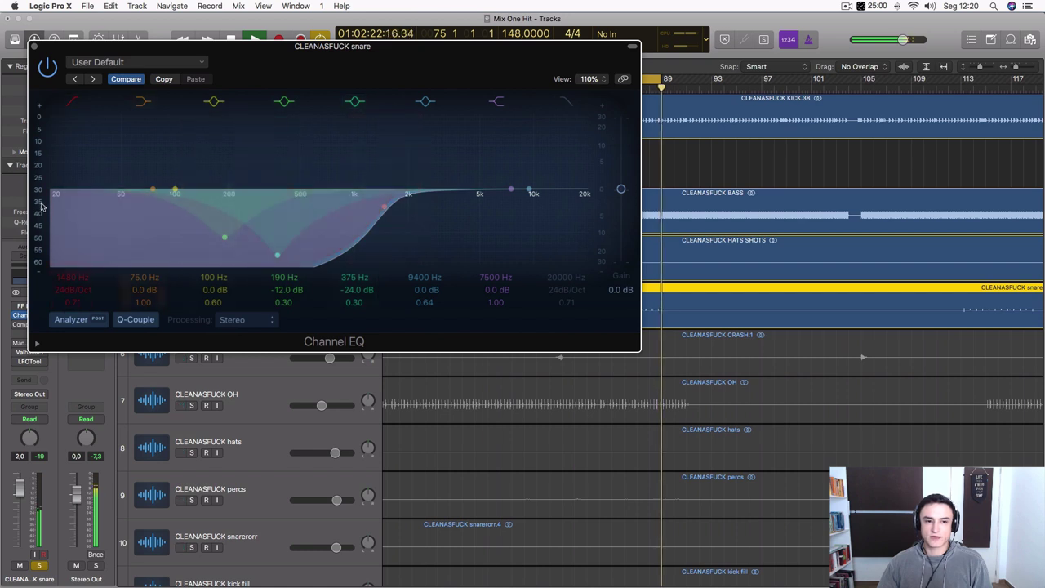
drag(384, 207, 290, 207)
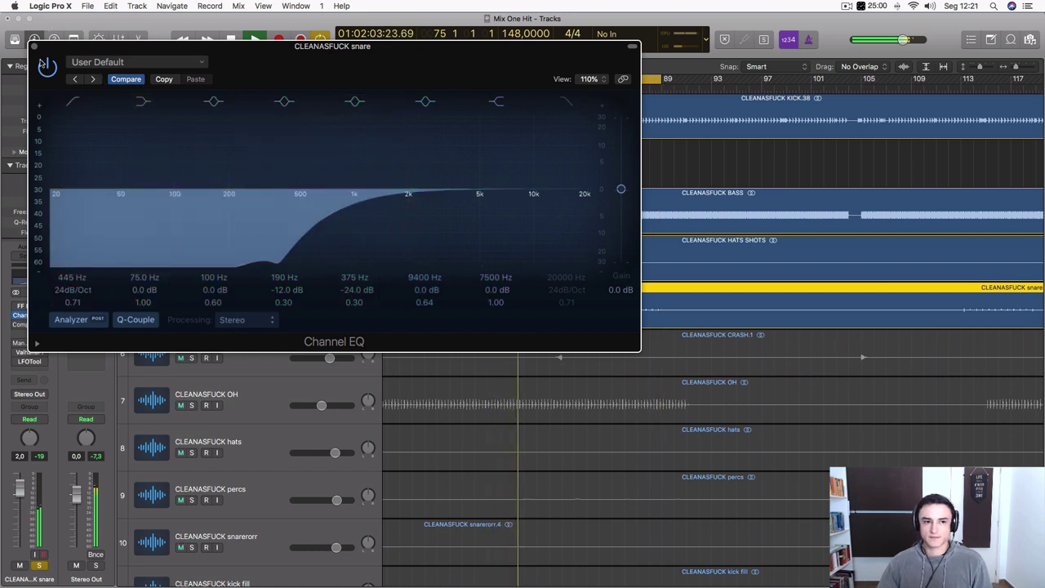
click(32, 46)
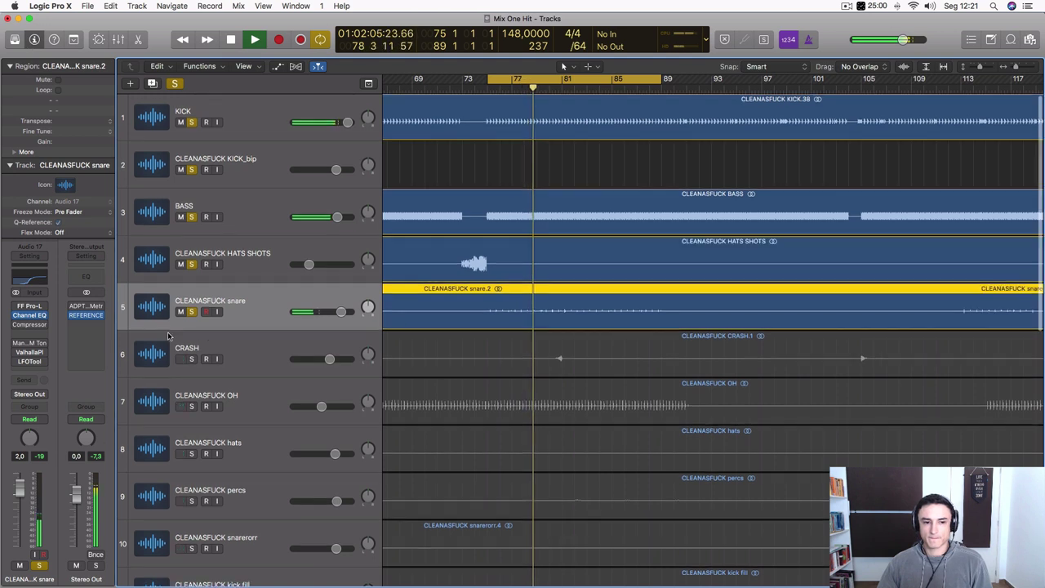
- Switch on the snare's Compressor, raise its threshold and audition the compression against the looped kick and bass
click(29, 324)
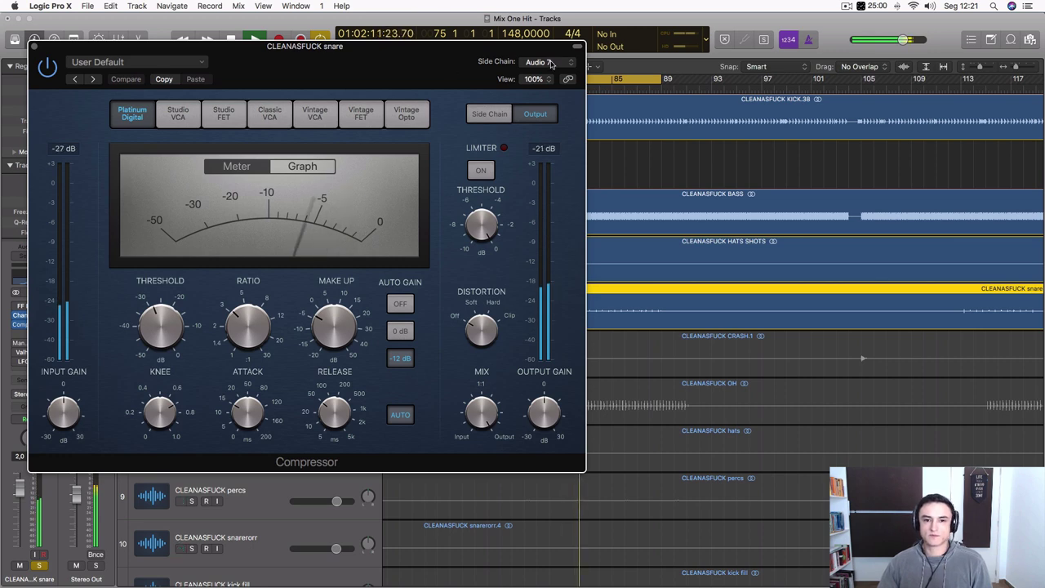
drag(410, 94, 684, 78)
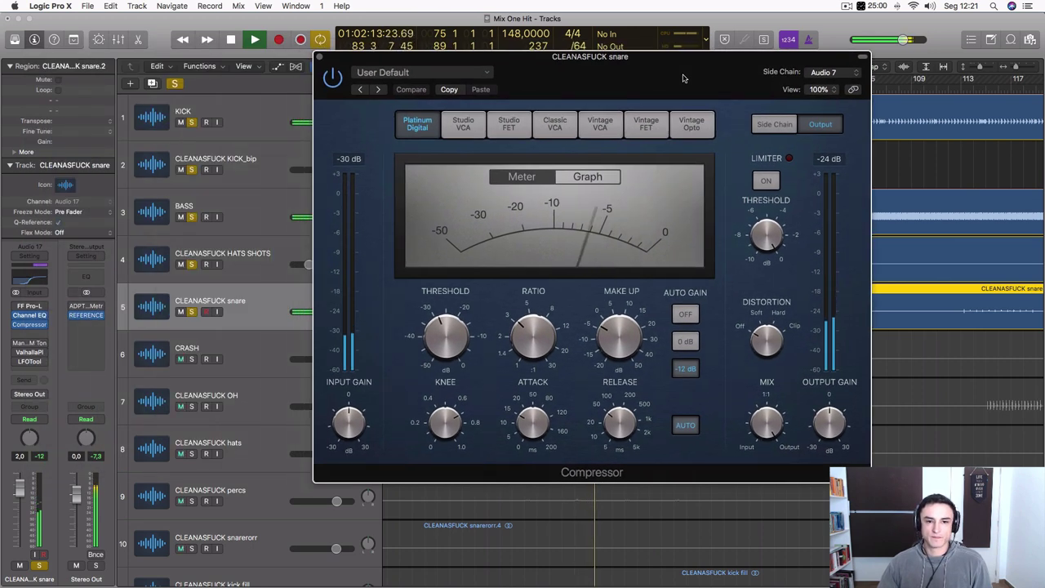
click(319, 59)
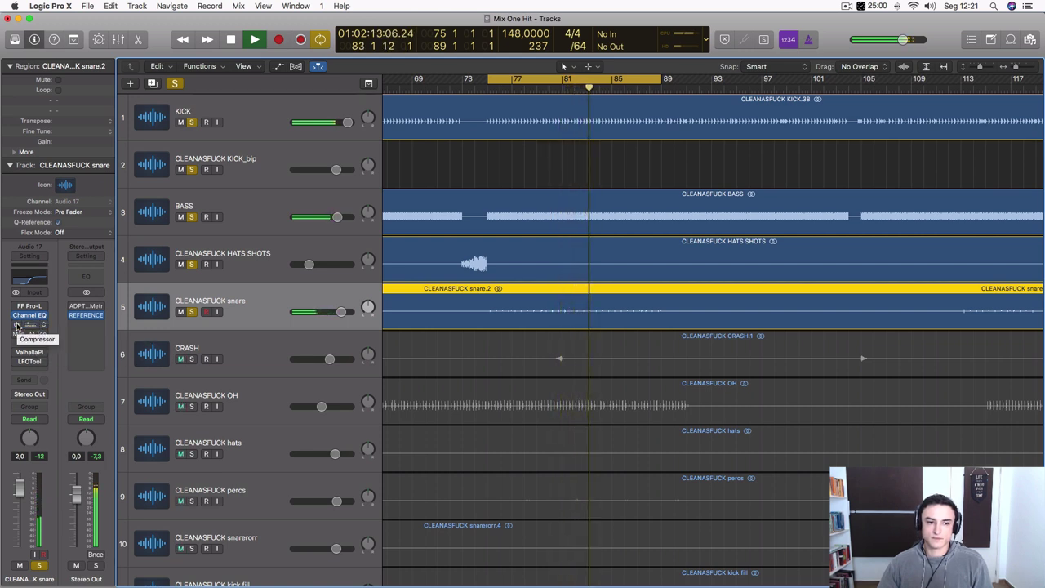
key(space)
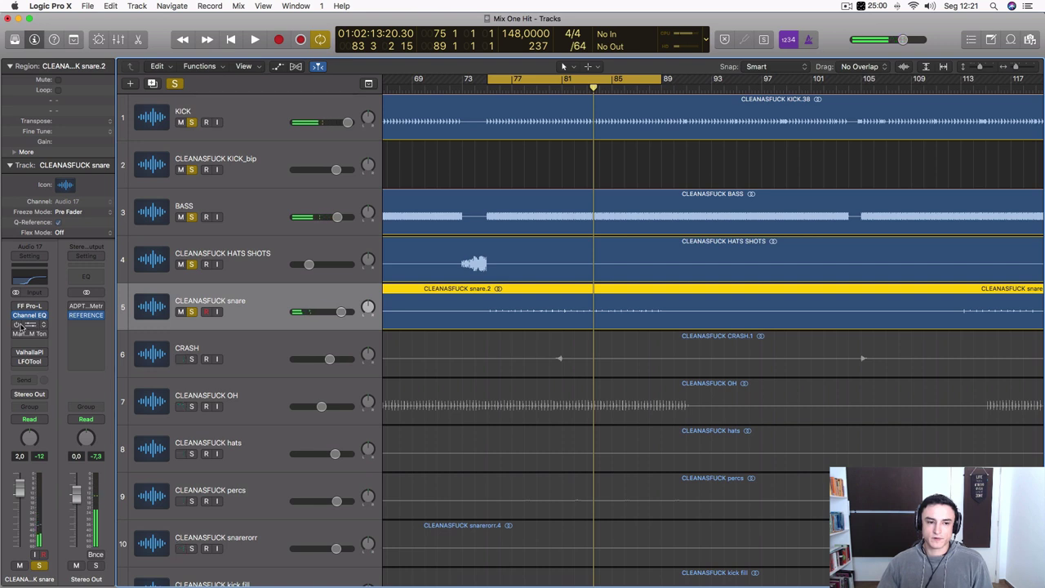
click(30, 325)
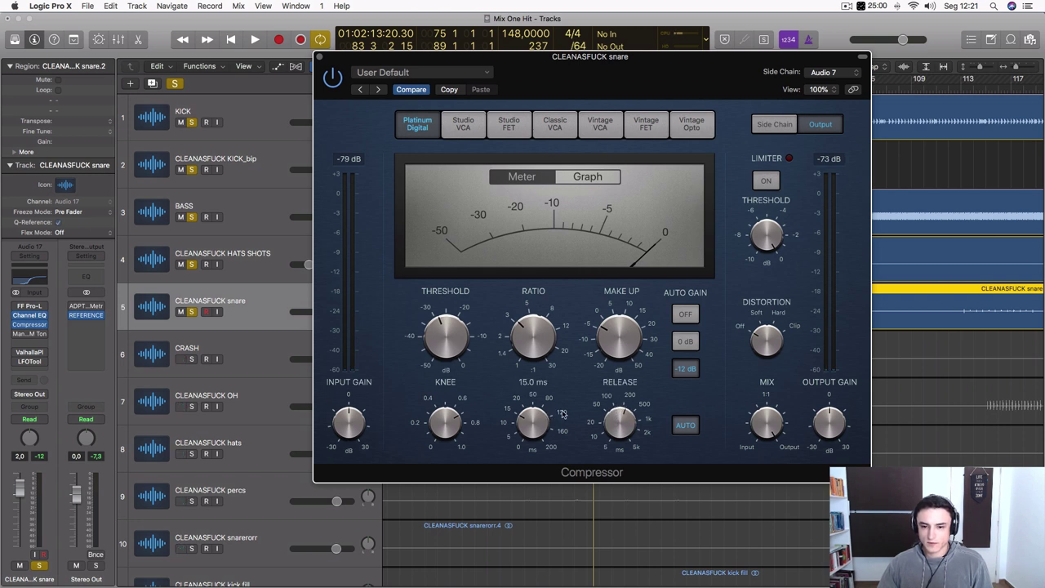
key(space)
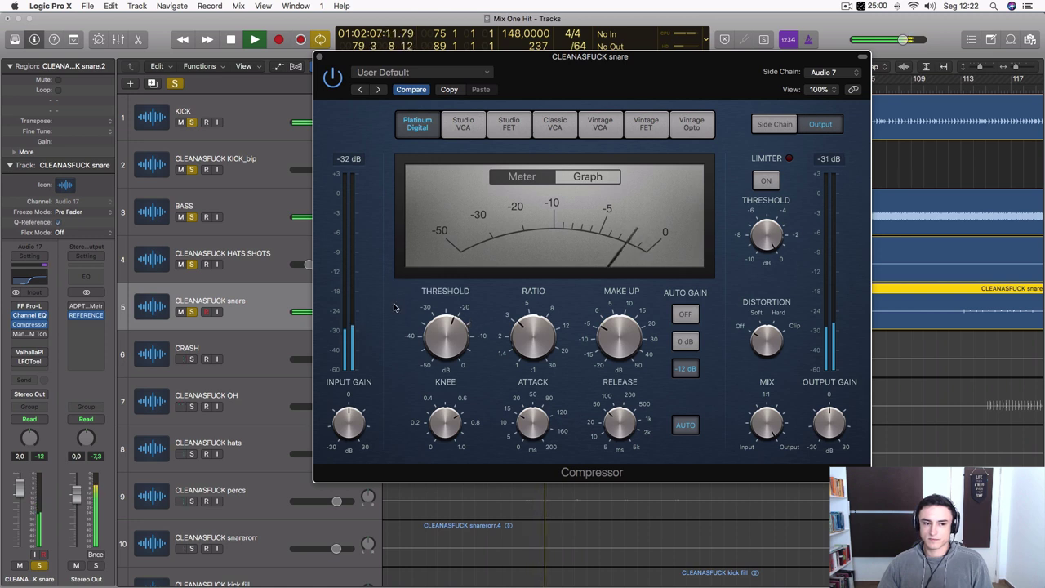
click(319, 57)
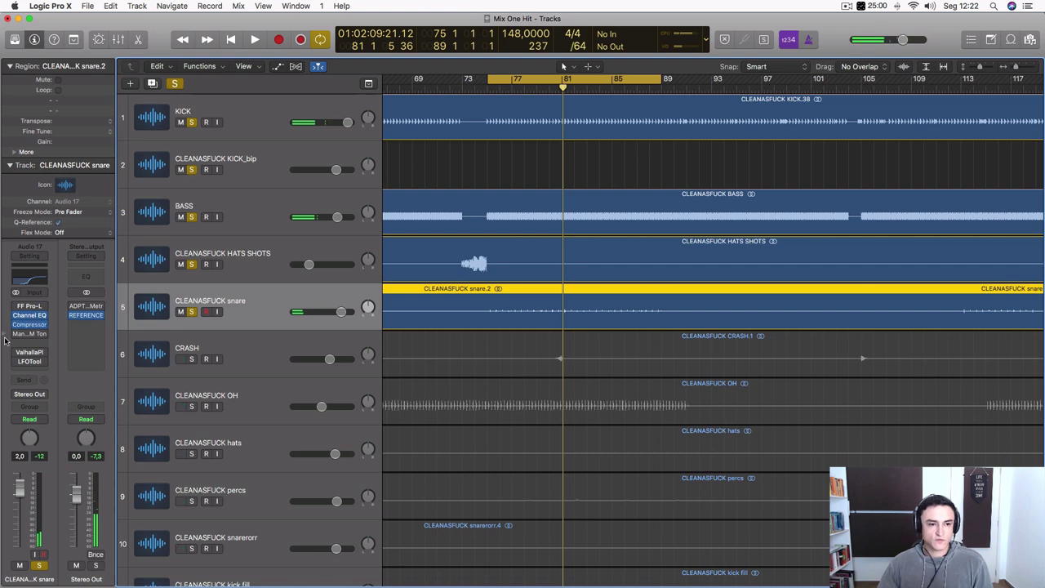
- Switch on the snare's MannyM Tone Shaper, raise its Hi Mid level and slightly lower High while the loop plays
click(33, 334)
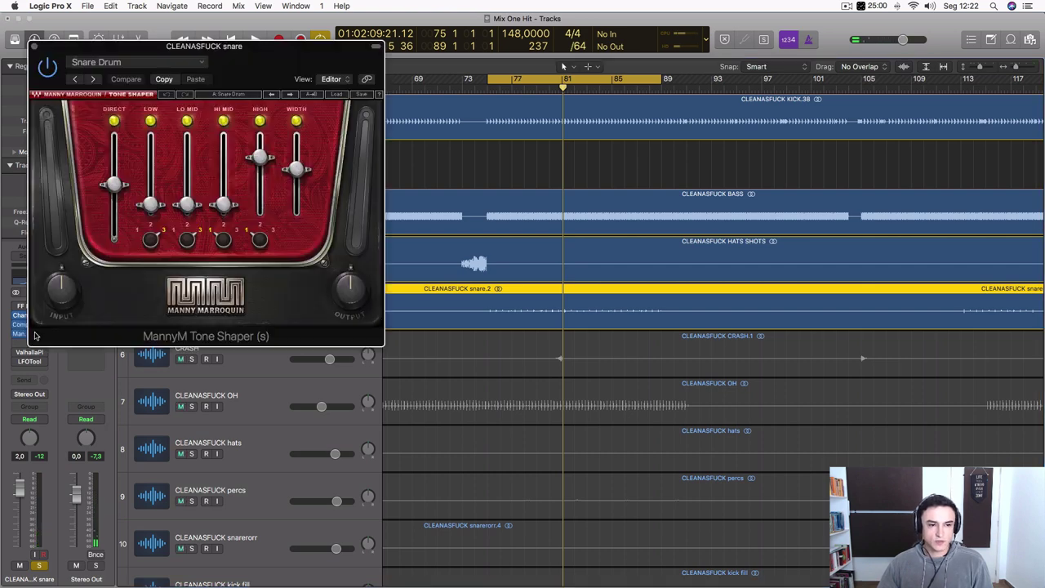
drag(179, 56, 472, 95)
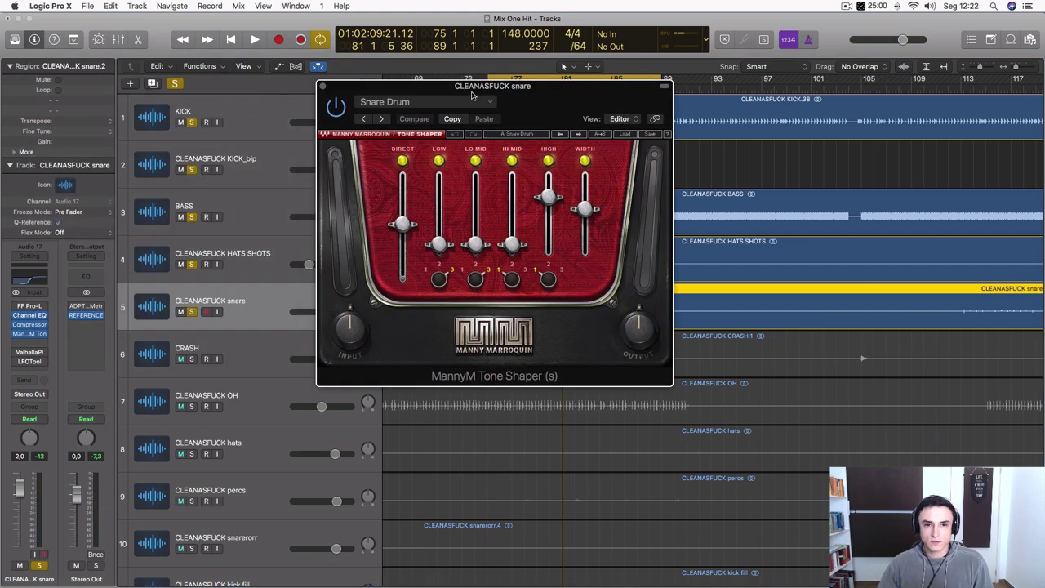
key(space)
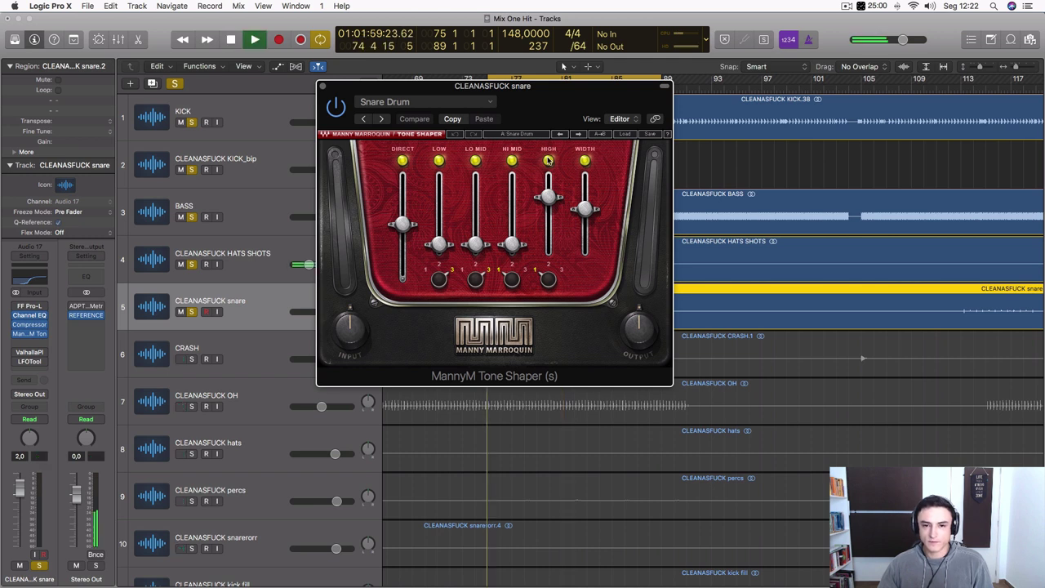
drag(548, 196, 549, 192)
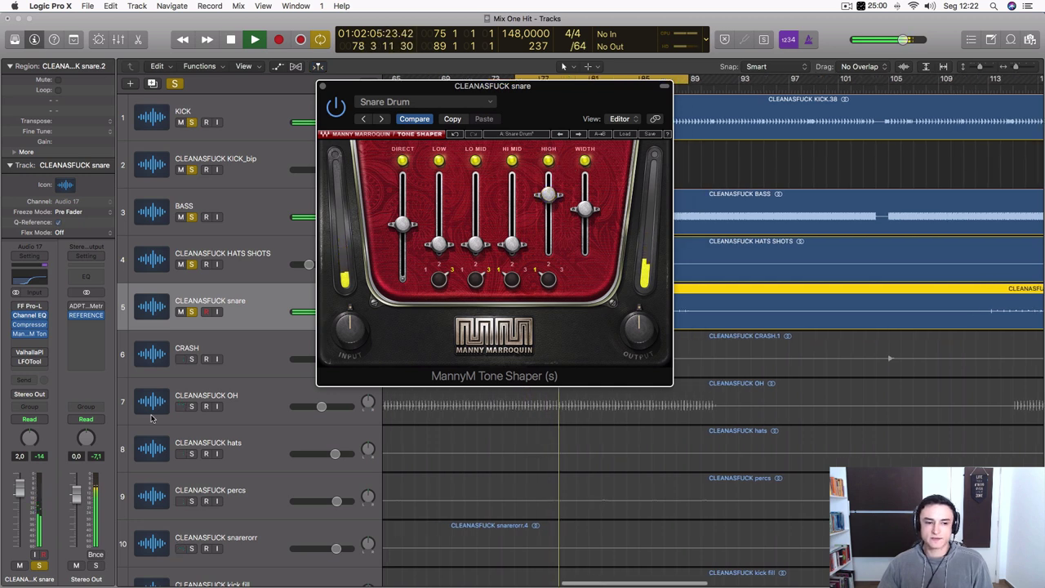
drag(511, 244, 547, 205)
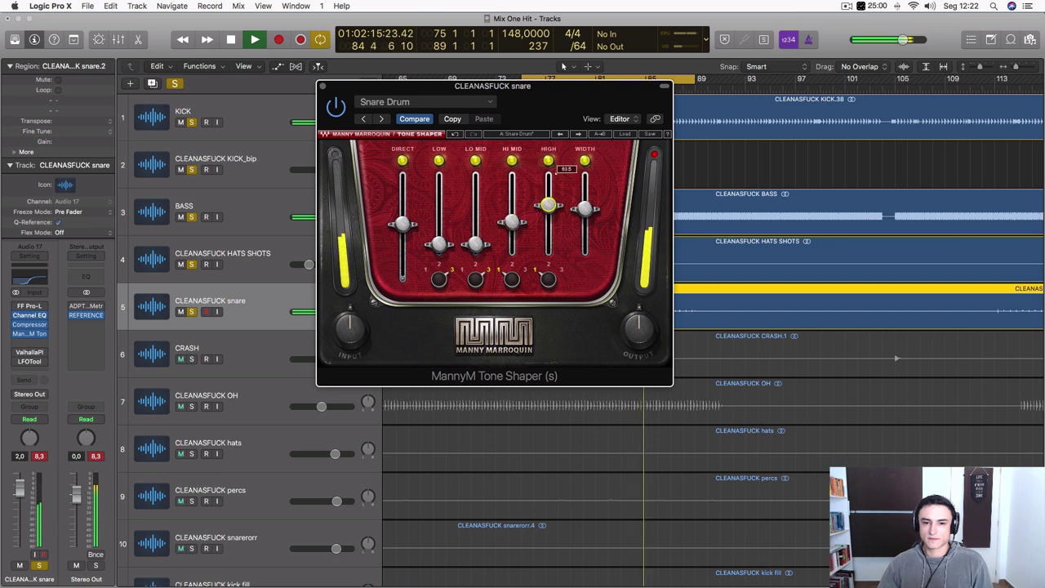
click(324, 87)
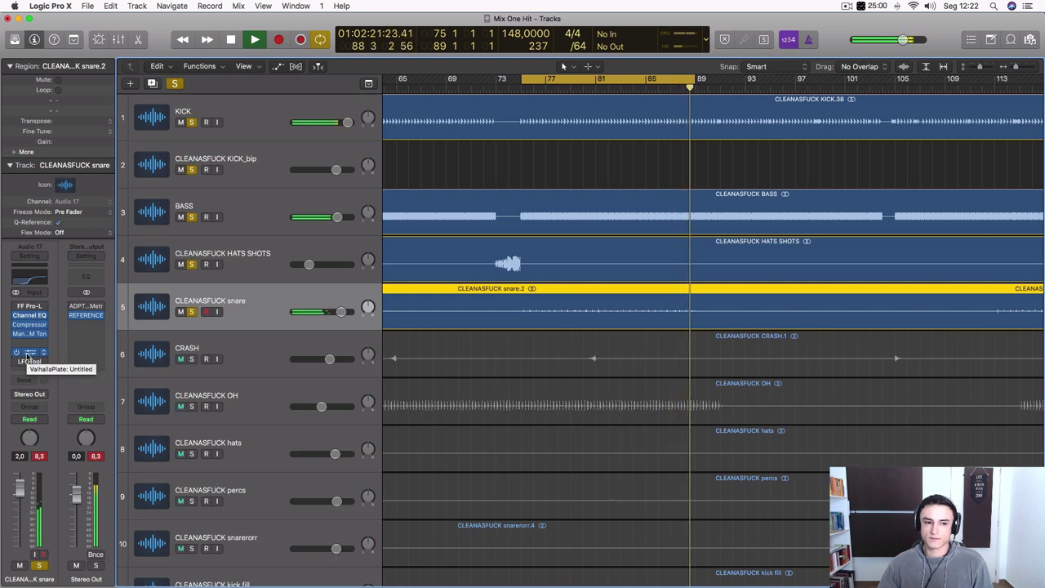
- Switch on the snare's ValhallaPlate reverb and shorten its decay to 1.6 s while the loop plays
key(space)
click(28, 353)
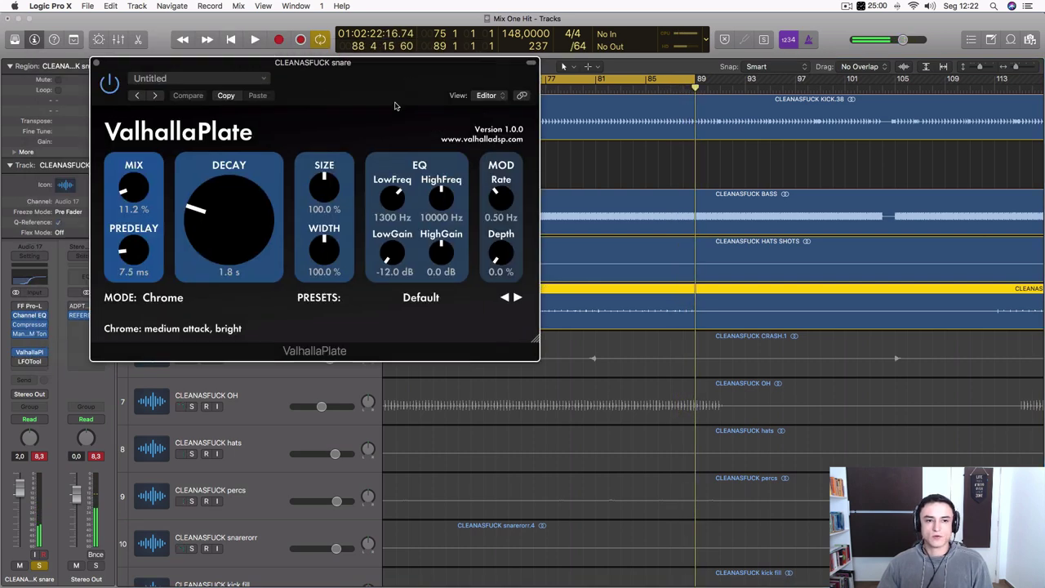
drag(395, 106, 673, 150)
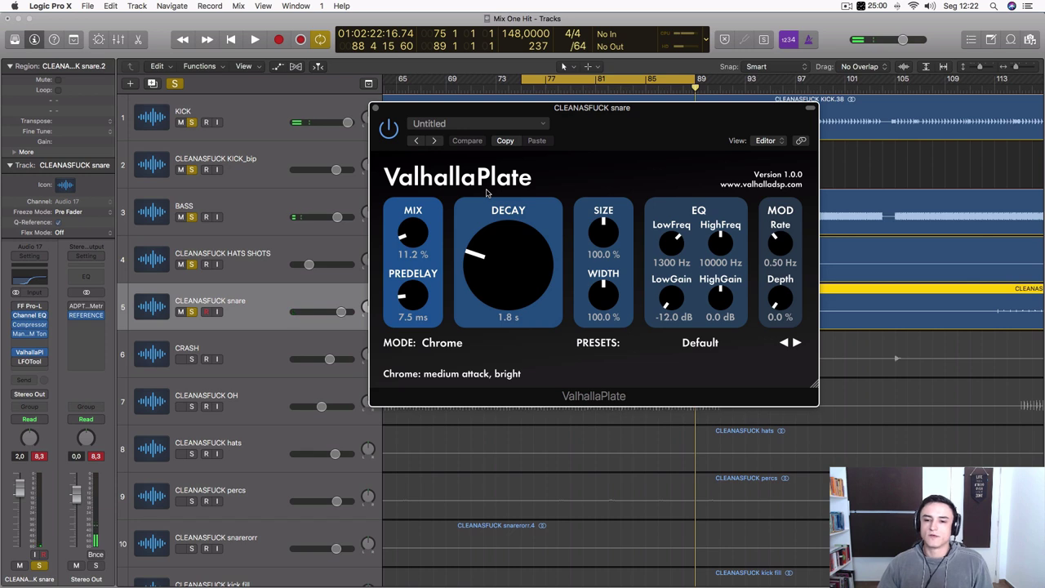
key(space)
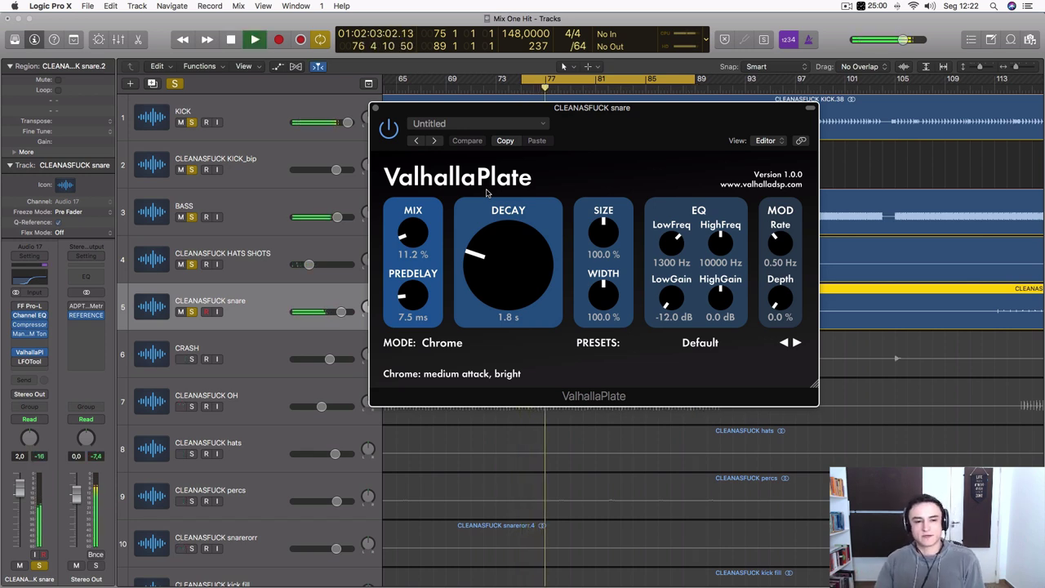
drag(578, 122, 551, 157)
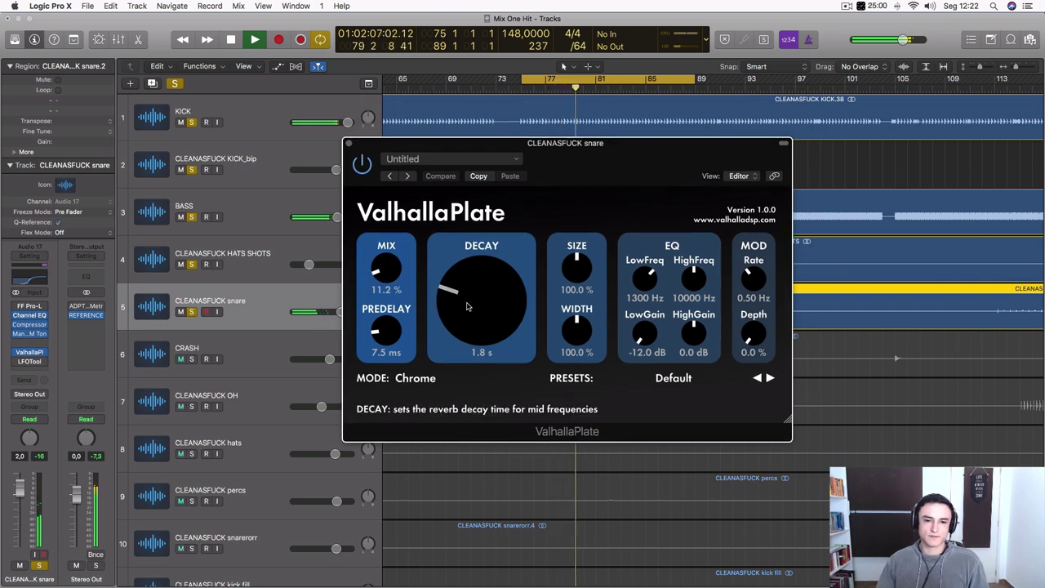
drag(468, 307, 465, 311)
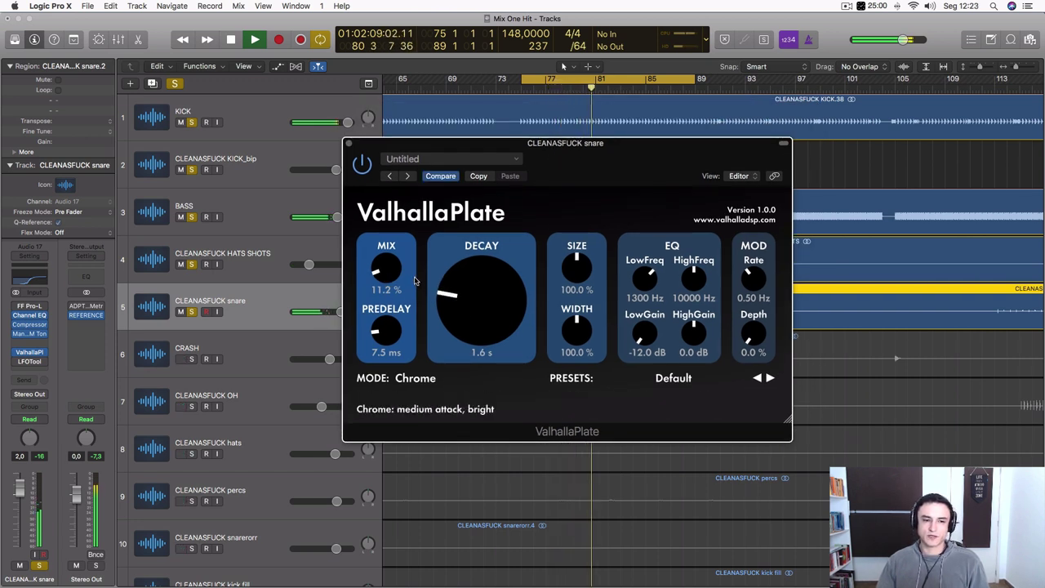
click(349, 143)
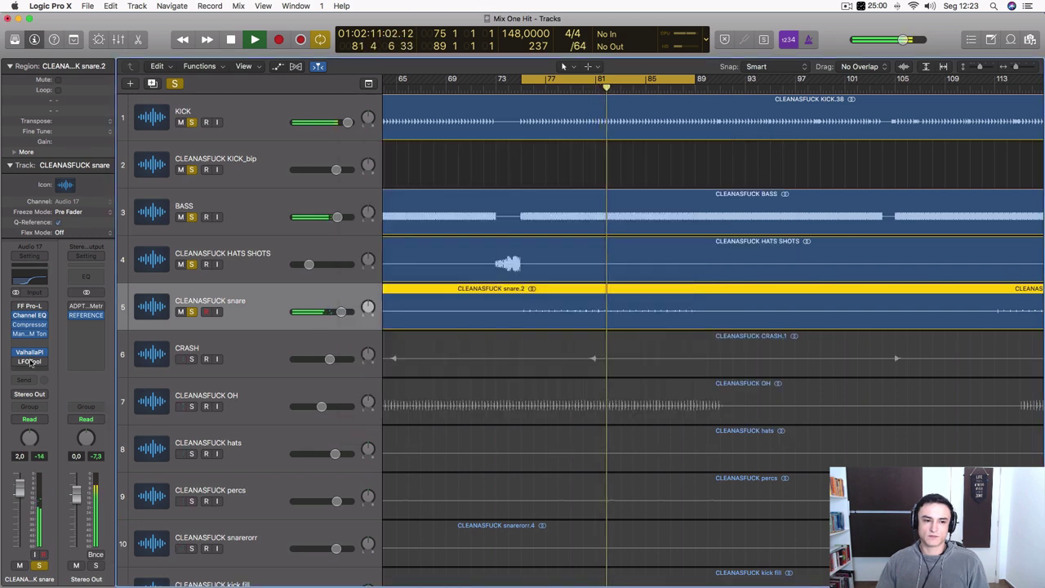
- Switch on the snare's LFOTool and inspect its volume curve while the loop plays
mouse_move(17, 362)
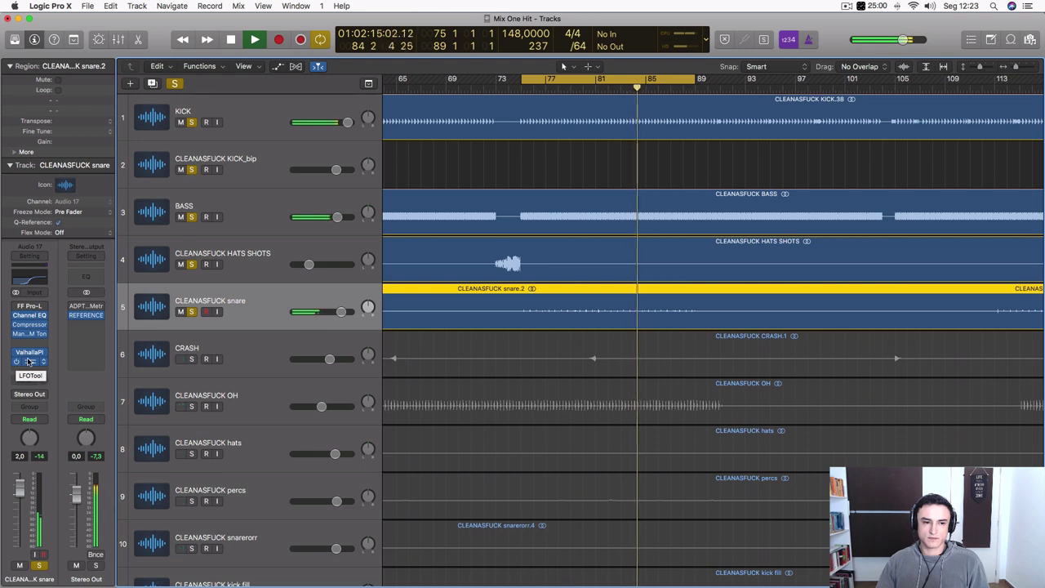
click(29, 362)
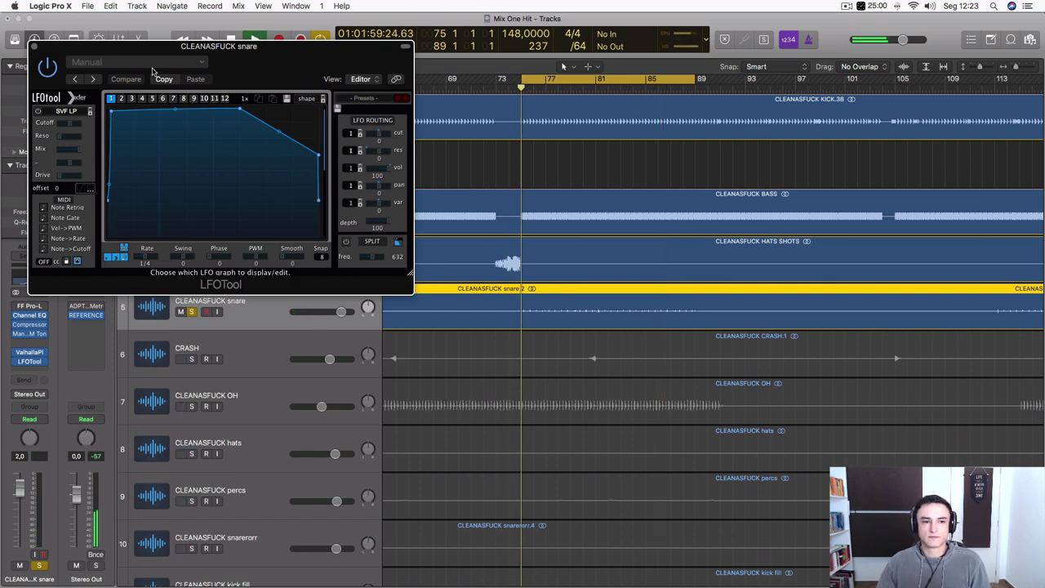
click(253, 157)
click(257, 160)
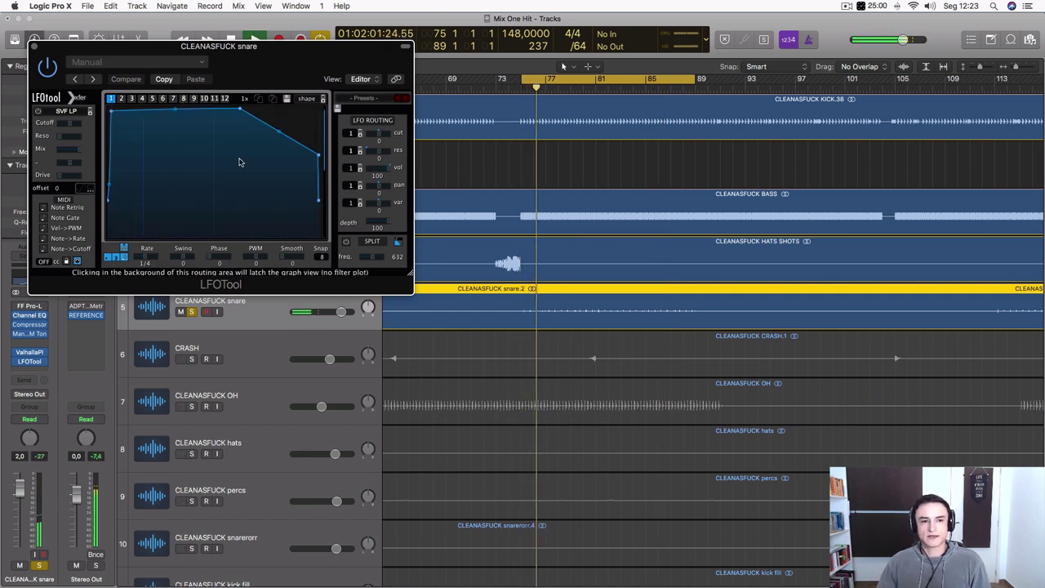
click(34, 48)
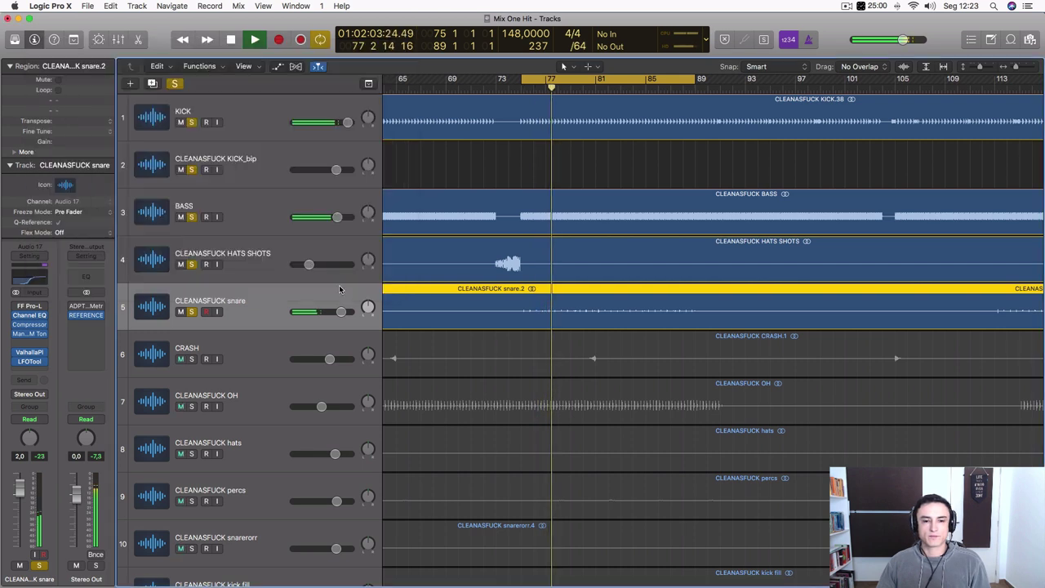
- Select and solo the CRASH track, leaving it unarmed for recording
click(244, 351)
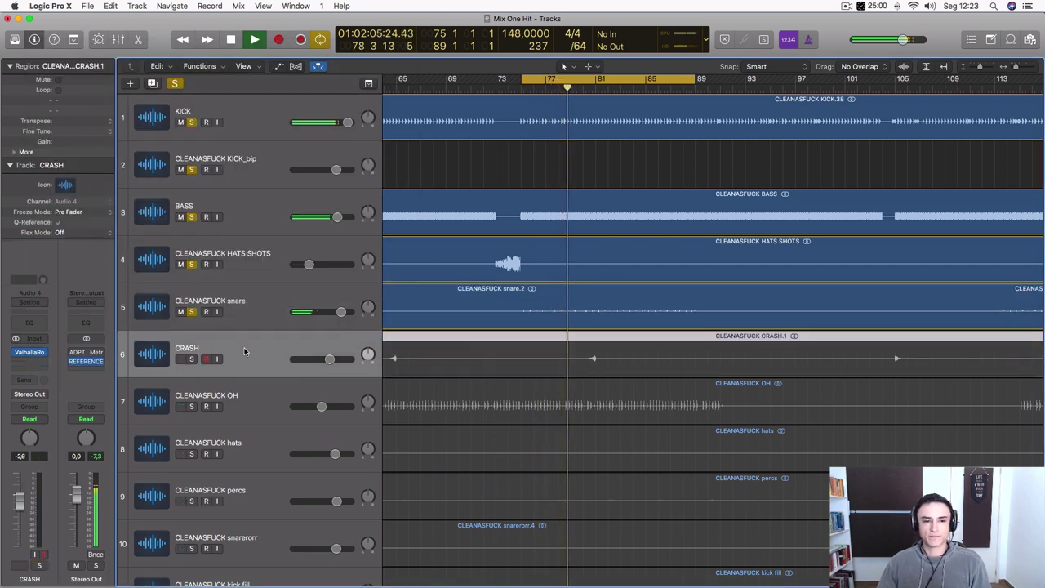
click(204, 358)
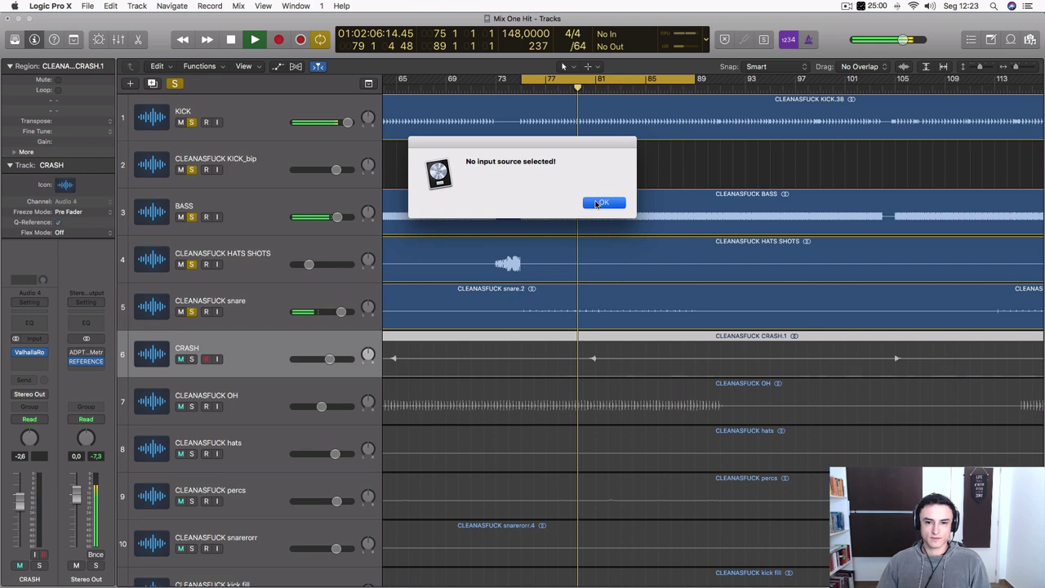
click(597, 204)
click(192, 359)
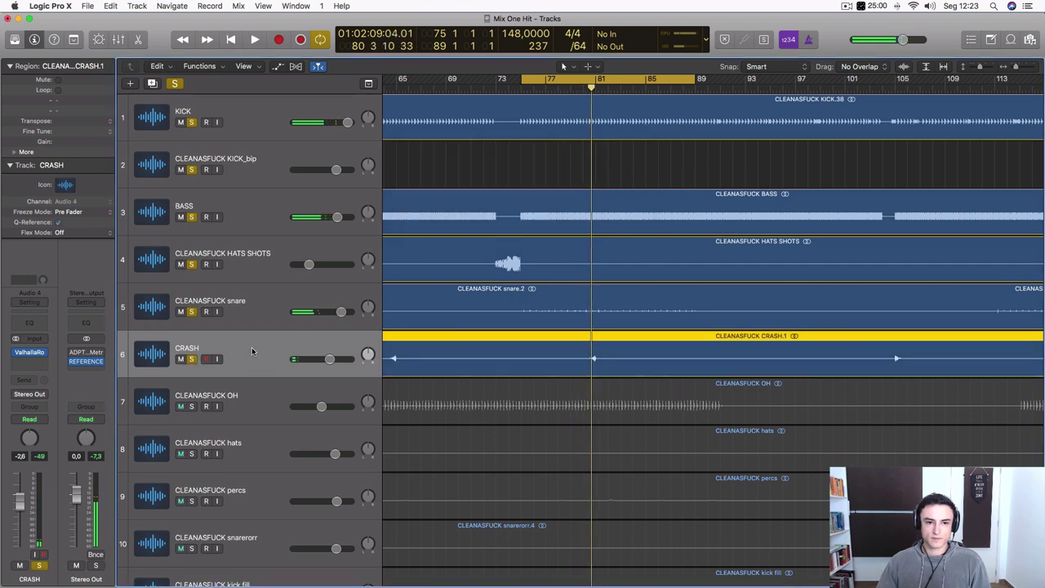
- Set the cycle range from 64 3 to 83 3 around the crash hits and play it
scroll(433, 140, left, 3)
drag(430, 80, 670, 114)
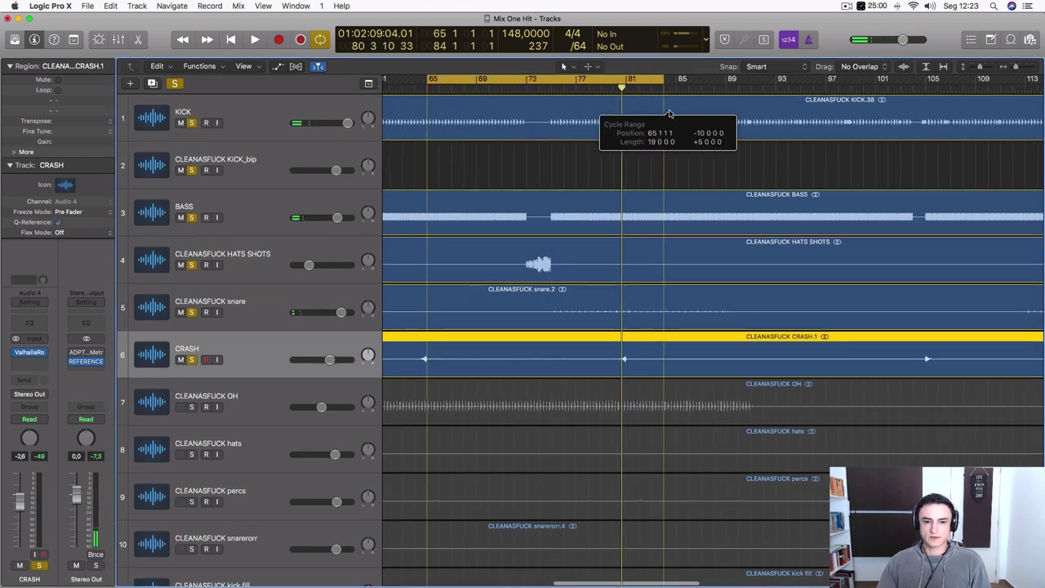
scroll(669, 114, left, 1)
drag(480, 80, 473, 80)
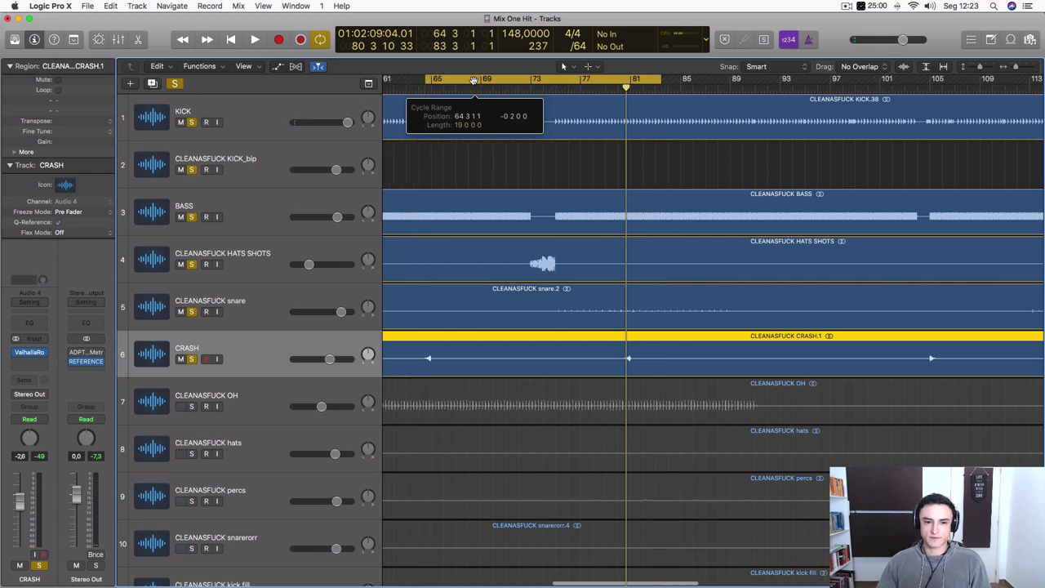
key(space)
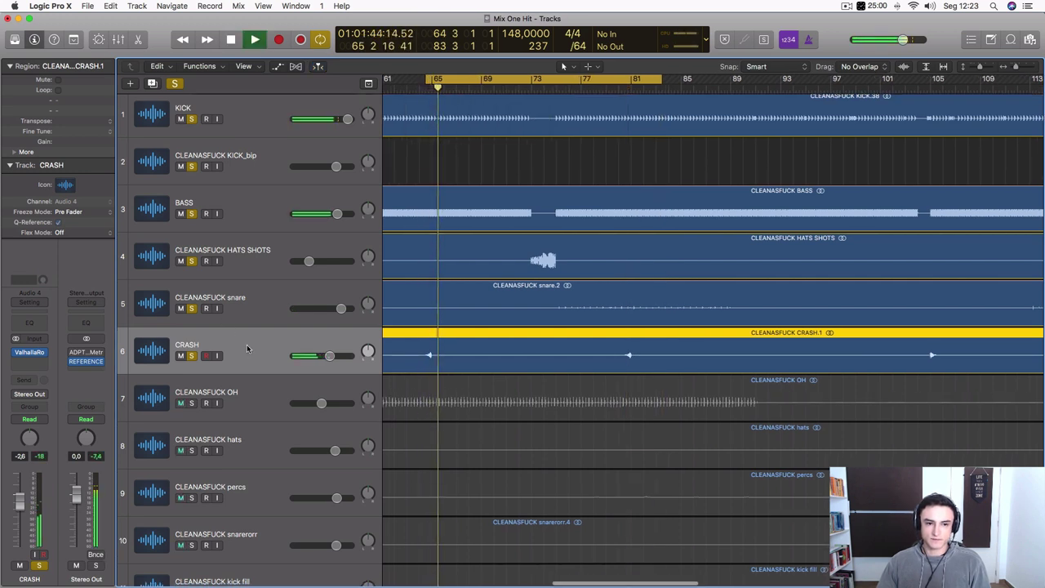
- Switch the CRASH track's solo off and back on to compare the loop without and with it
click(191, 355)
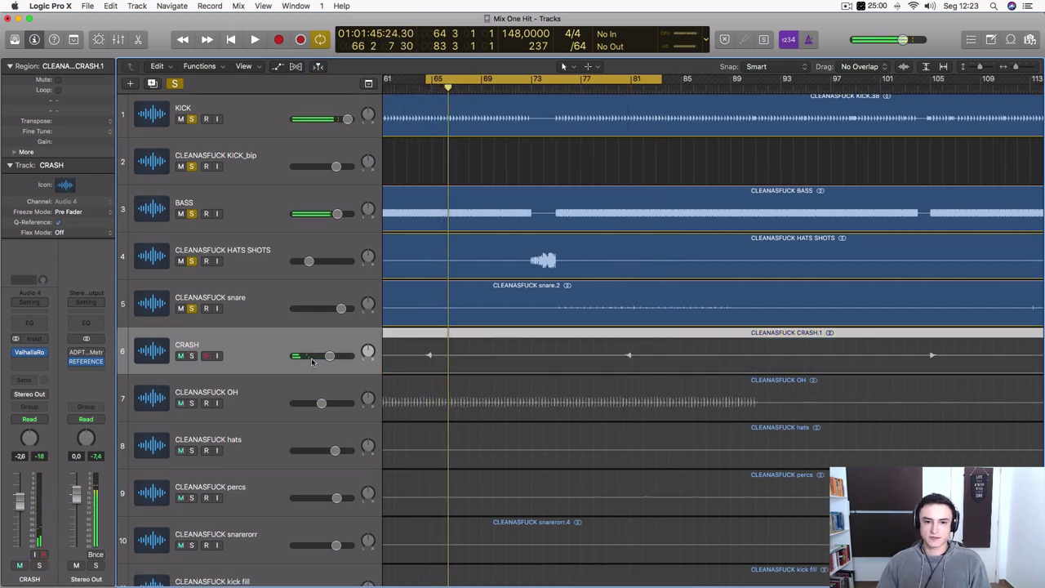
key(space)
click(191, 356)
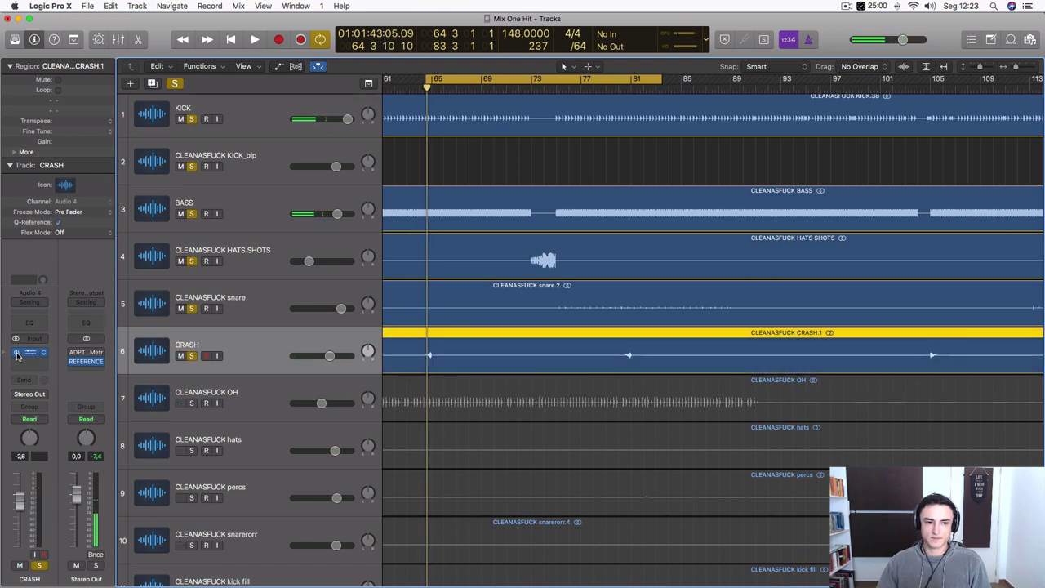
- Replay the loop to compare the CRASH track with its Valhalla reverb bypassed and switched on
key(space)
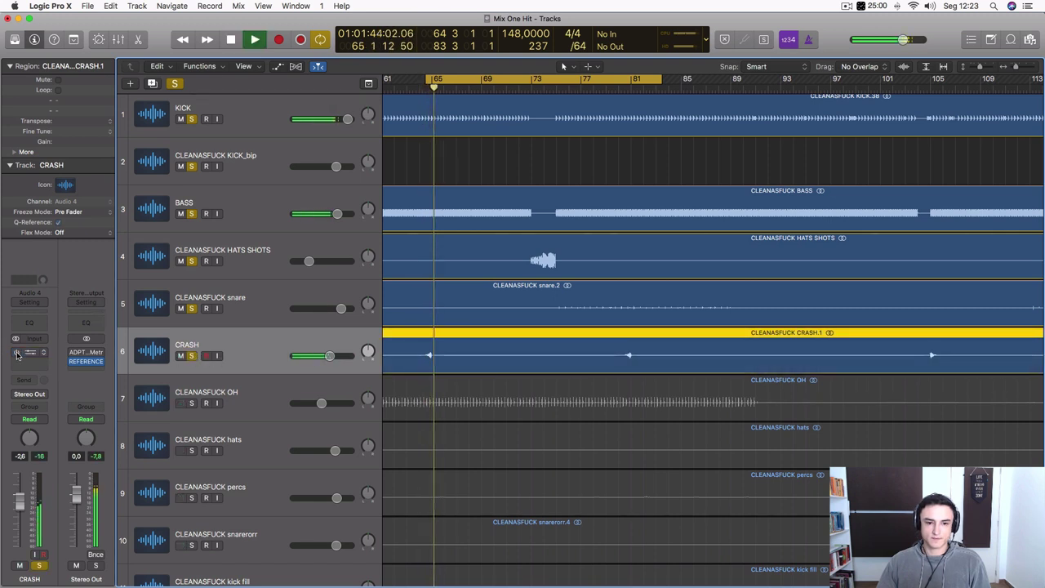
key(space)
key(space)
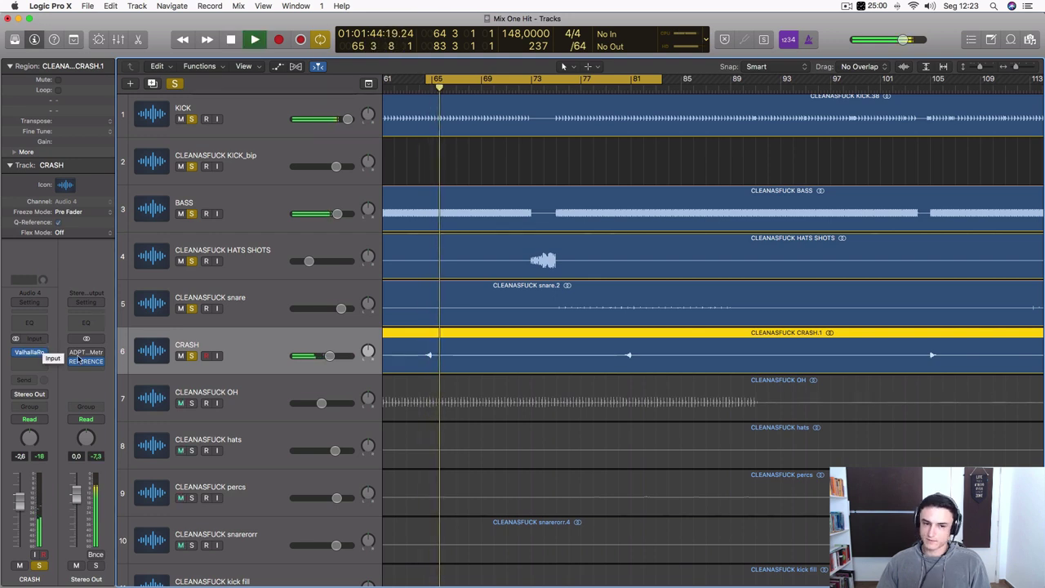
- Add a Channel EQ to the CRASH track and set its low cut to 980 Hz
click(25, 327)
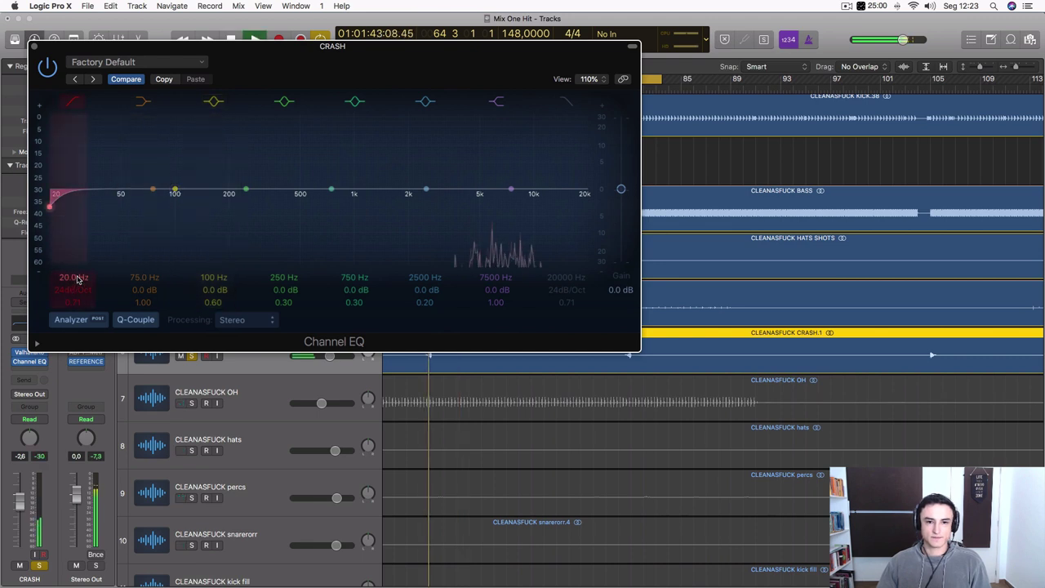
drag(74, 283, 75, 204)
key(space)
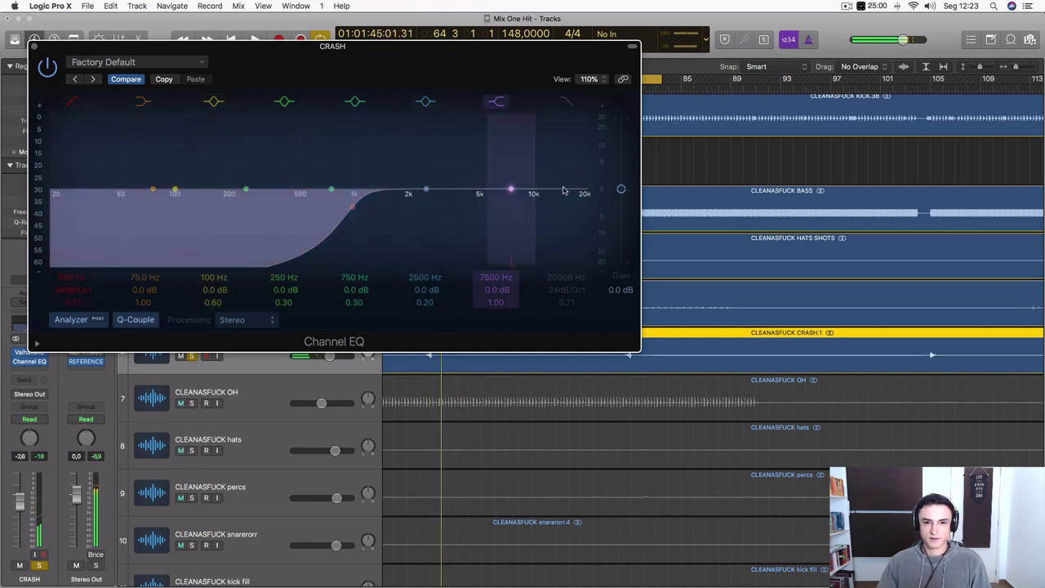
- Move the crash EQ's high shelf to 15600 Hz, and its 2500 Hz band to a -7.5 dB cut at 11800 Hz with Q 3.40
drag(510, 190, 567, 192)
drag(426, 190, 512, 226)
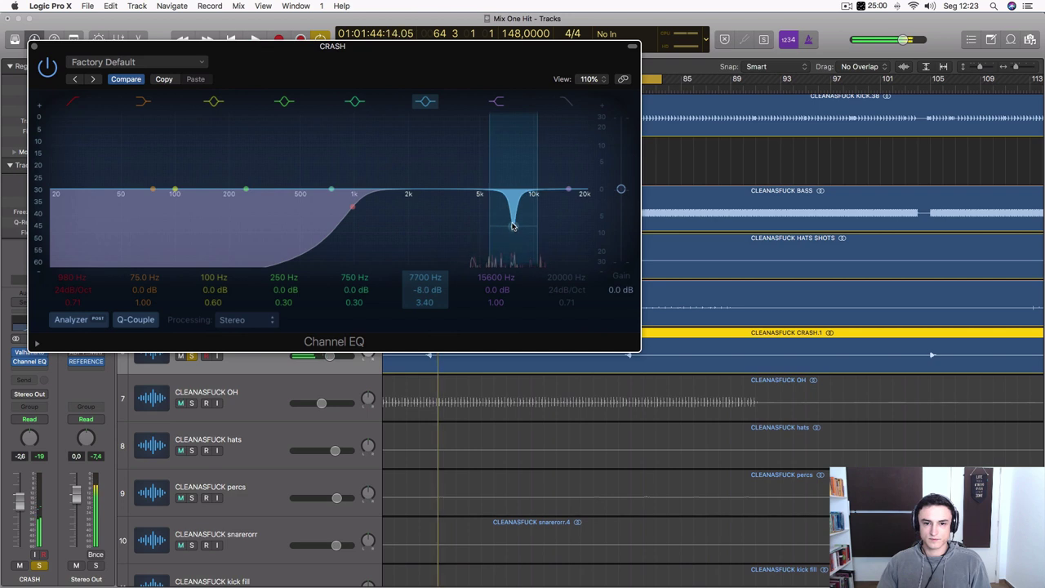
drag(513, 226, 547, 224)
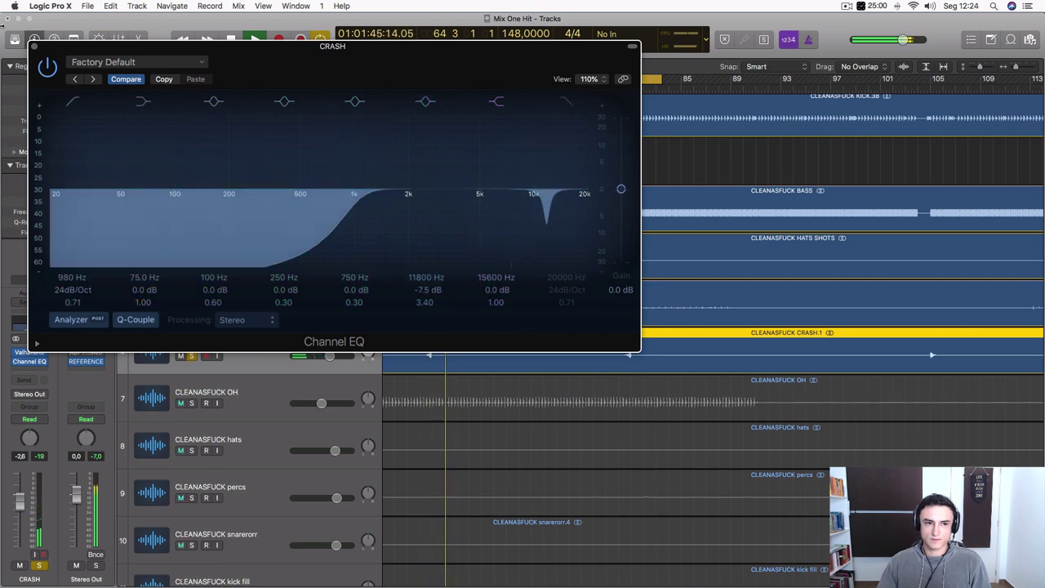
click(35, 45)
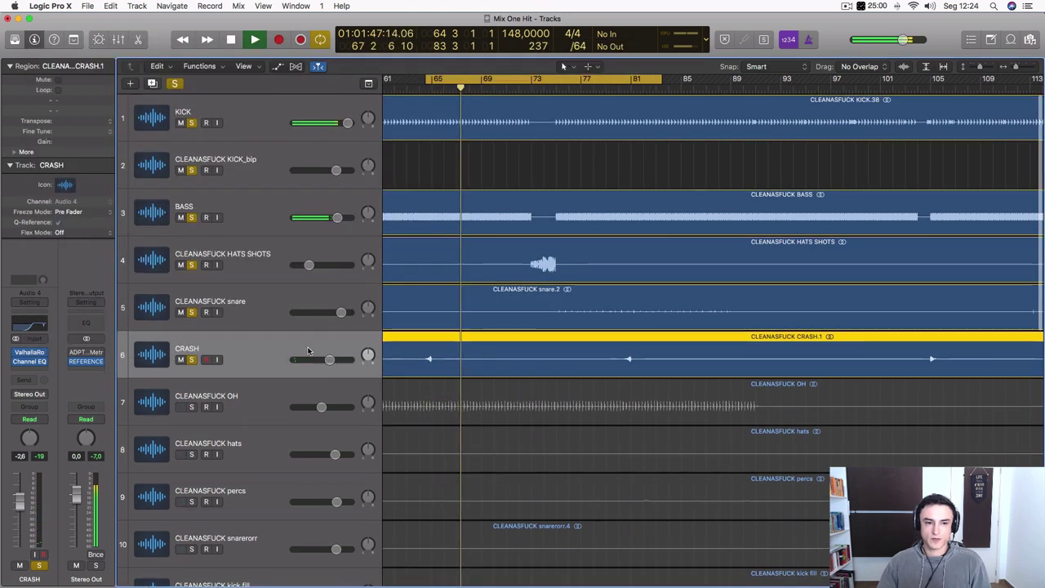
- Lower the CRASH track's volume to -4.1 dB and replay the loop
drag(19, 501, 19, 505)
key(space)
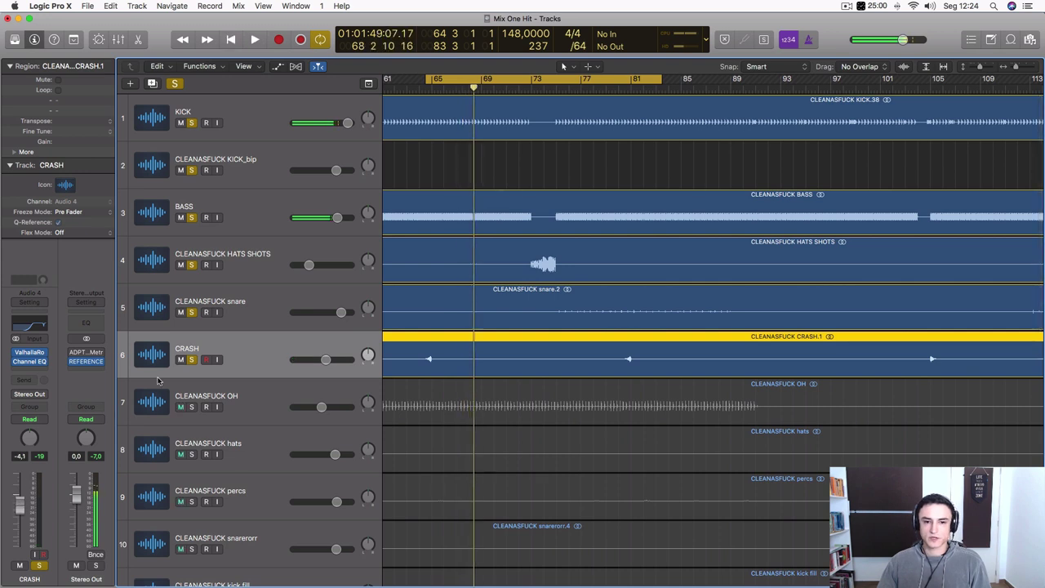
key(space)
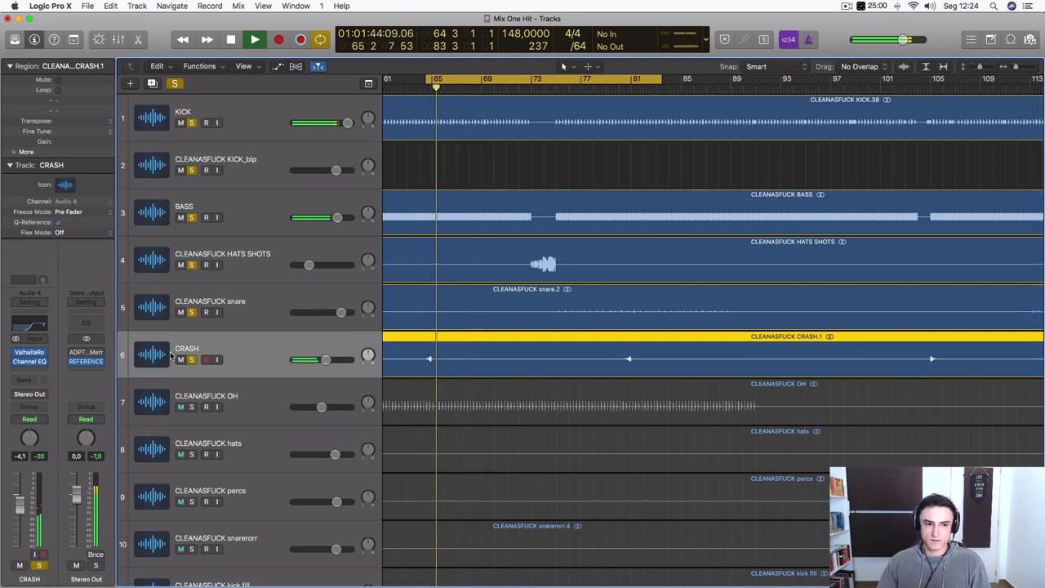
- Select and solo the CLEANASFUCK OH track and raise its volume to -4.9 dB
click(278, 392)
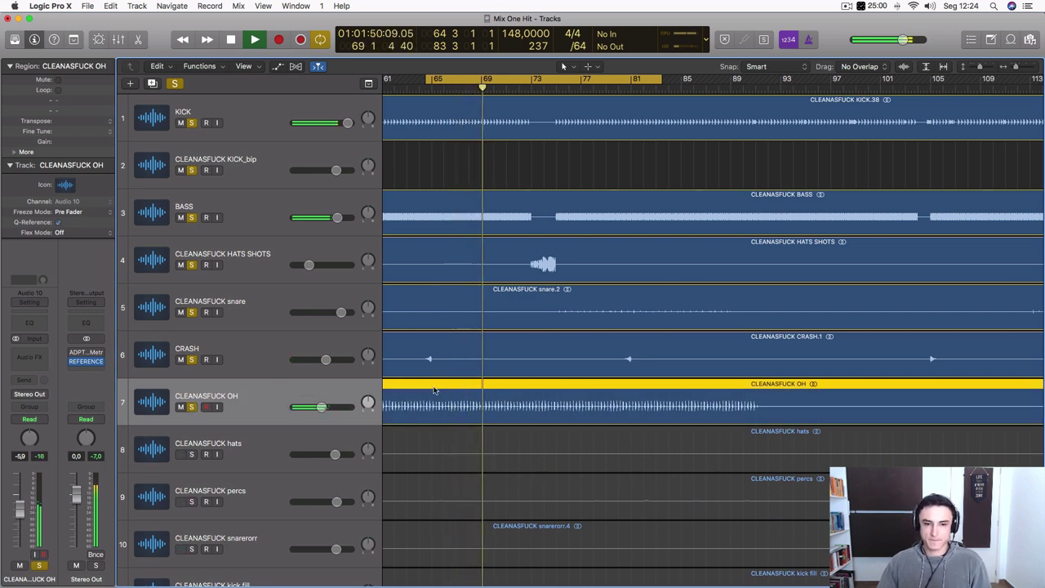
scroll(405, 402, left, 3)
scroll(405, 402, left, 4)
scroll(407, 401, right, 4)
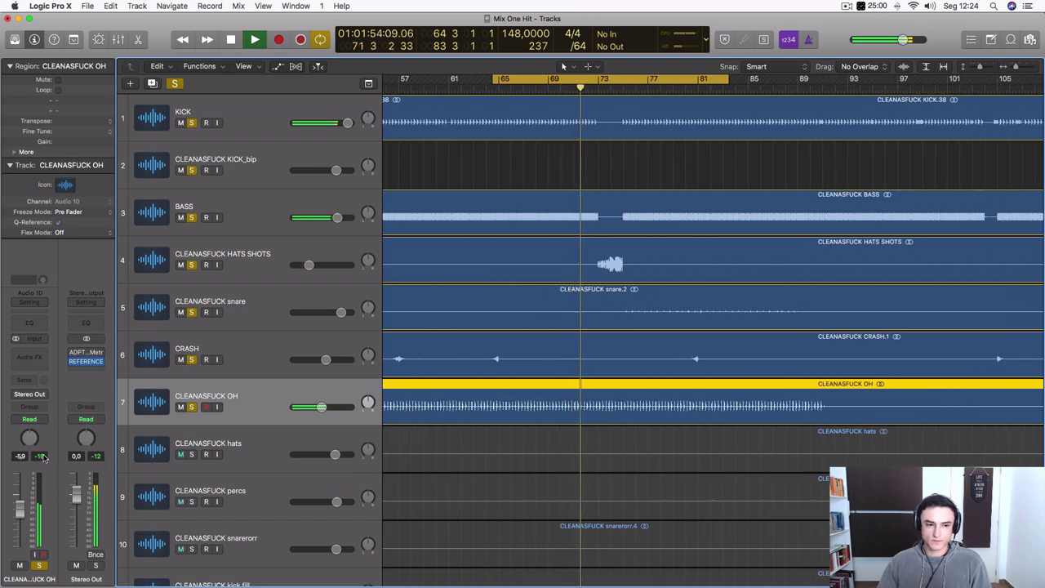
drag(18, 512, 19, 506)
- Select the BASS track and set its volume to -0.3 dB while the loop plays
click(267, 196)
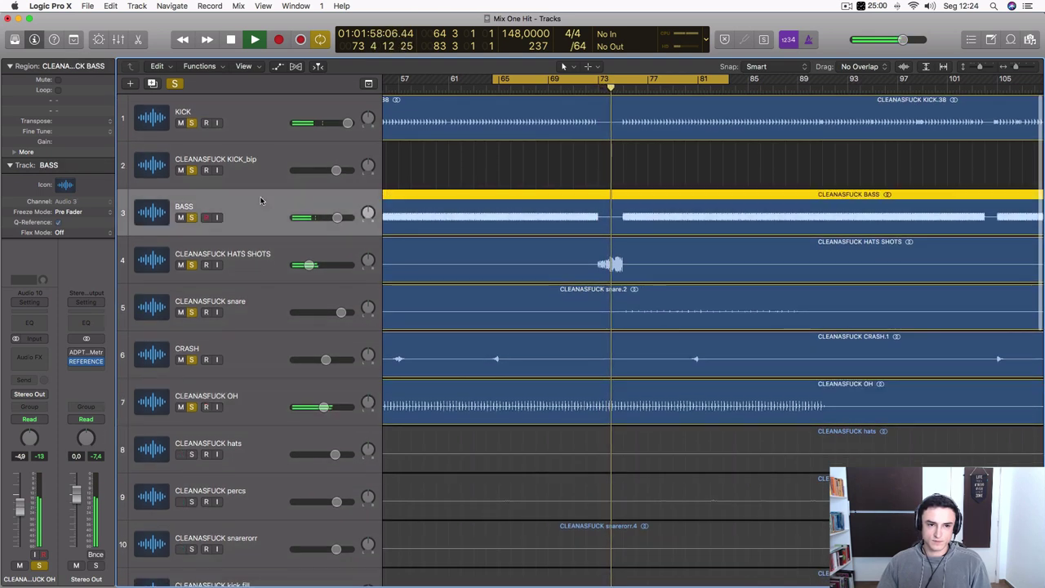
mouse_move(19, 494)
mouse_down()
mouse_move(20, 530)
mouse_move(20, 496)
mouse_up()
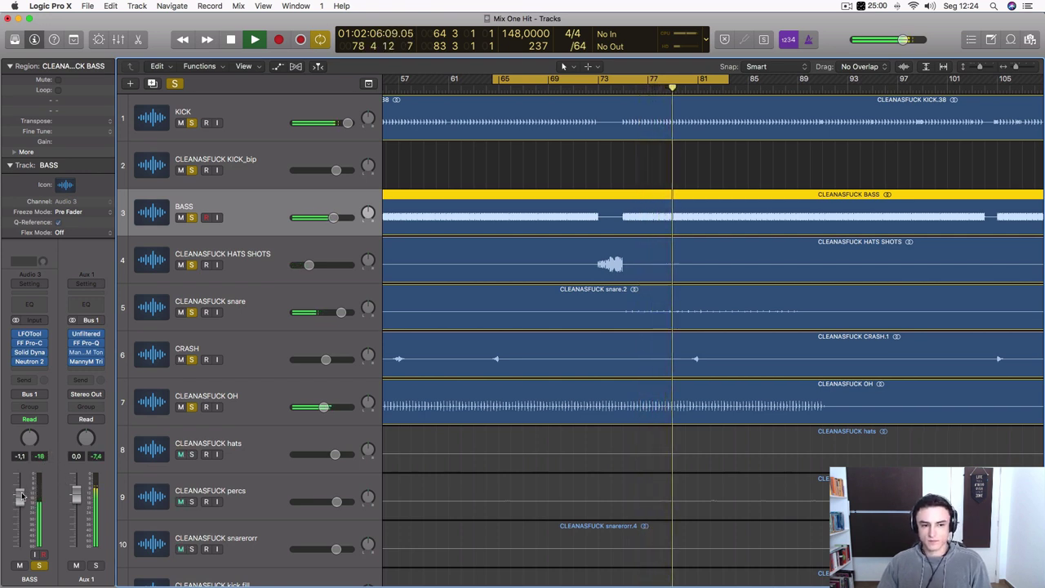
drag(22, 495, 22, 492)
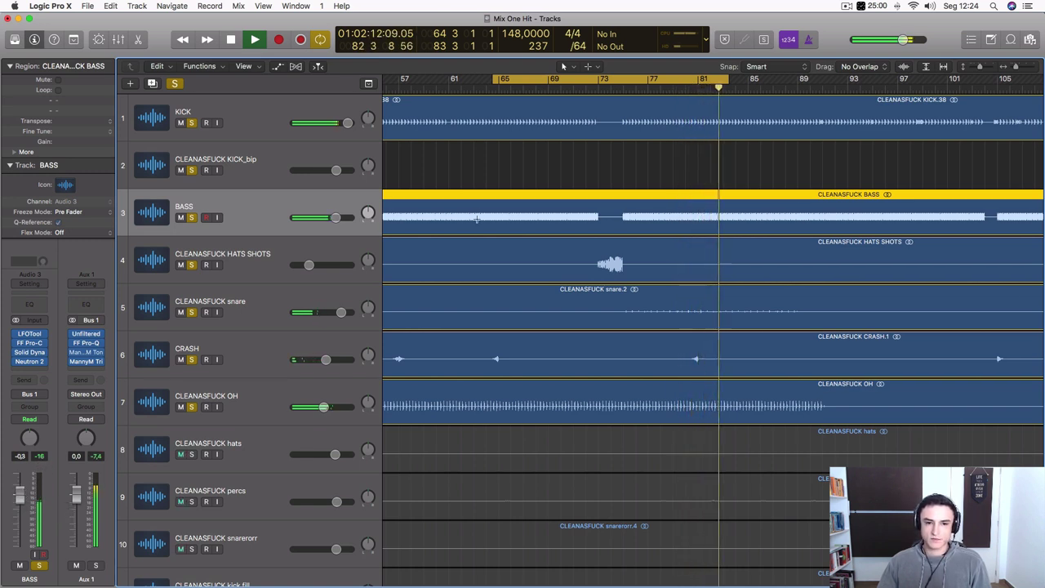
- Stop playback and examine the BASS waveform around bar 82 at close range, ending on the whole region
key(space)
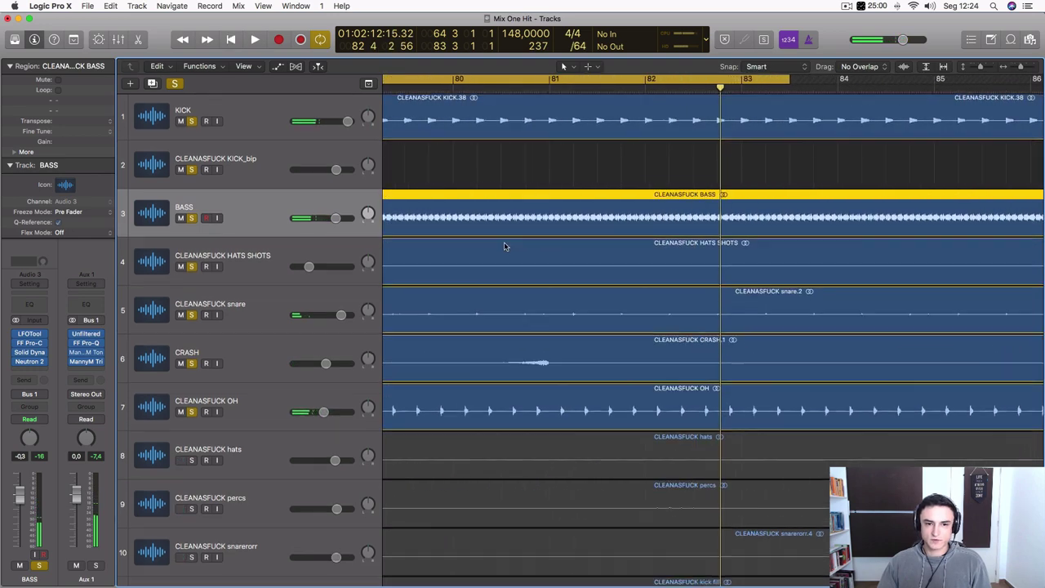
key(z)
key(super+Right)
key(super+Right)
key(super+Right)
key(super+Right)
key(super+Right)
key(super+Right)
key(super+Right)
key(super+Right)
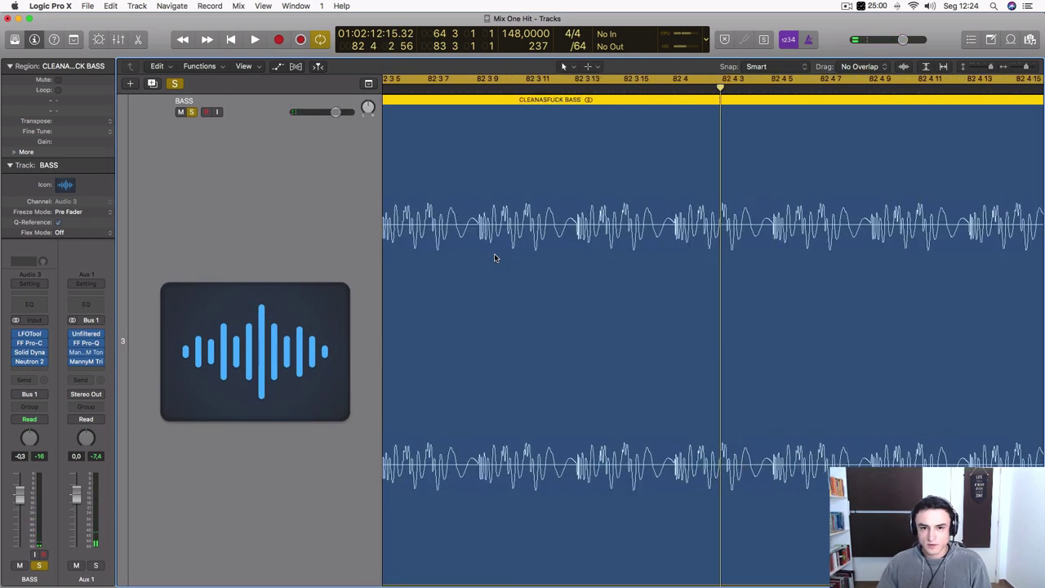
key(super+Left)
key(super+Left)
key(super+Left)
key(super+Left)
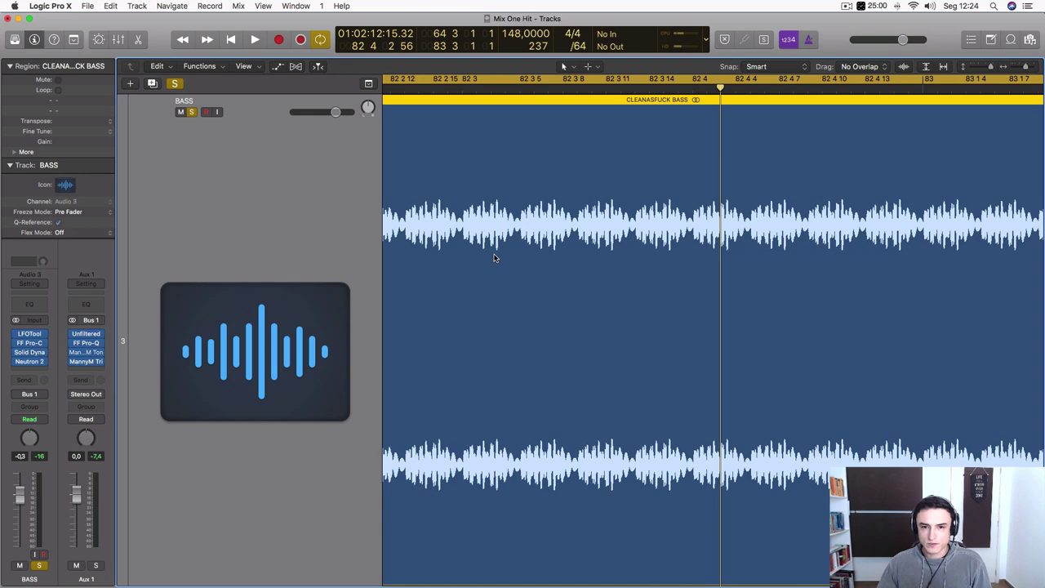
key(z)
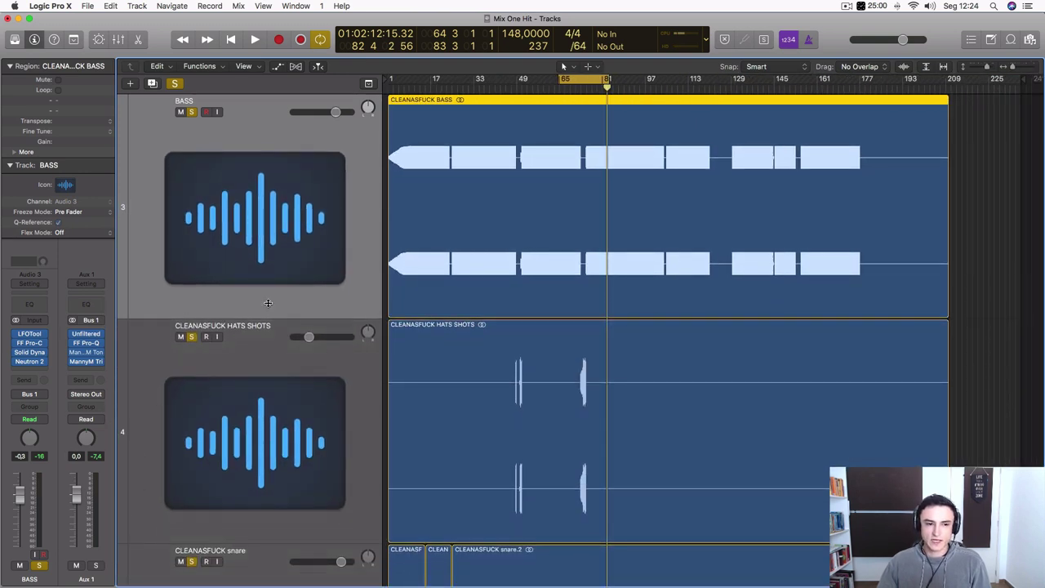
- Go back to the CLEANASFUCK OH track, play the loop and set its volume to -4.7 dB
key(space)
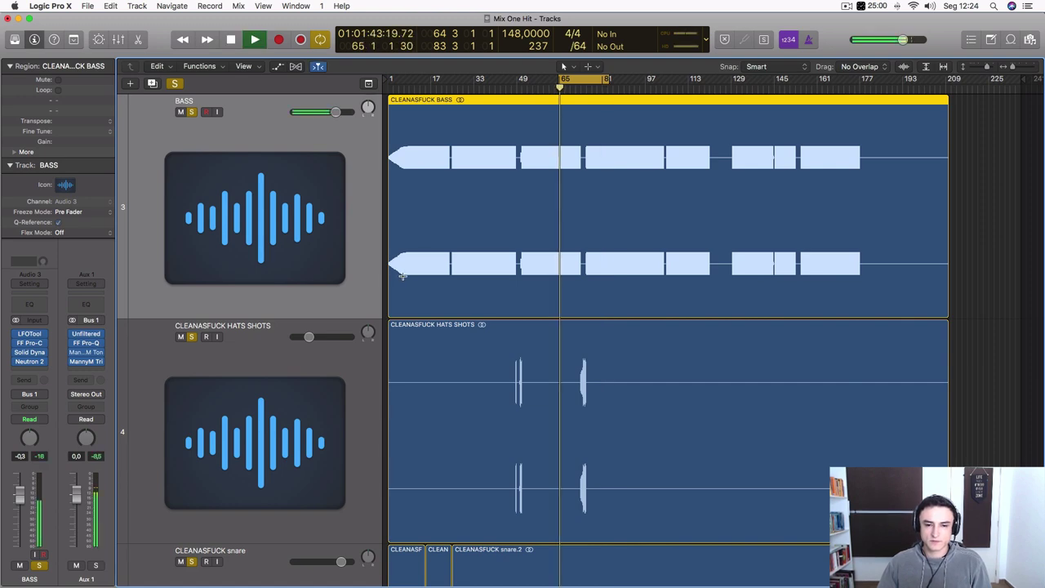
scroll(469, 325, down, 1)
scroll(475, 321, down, 5)
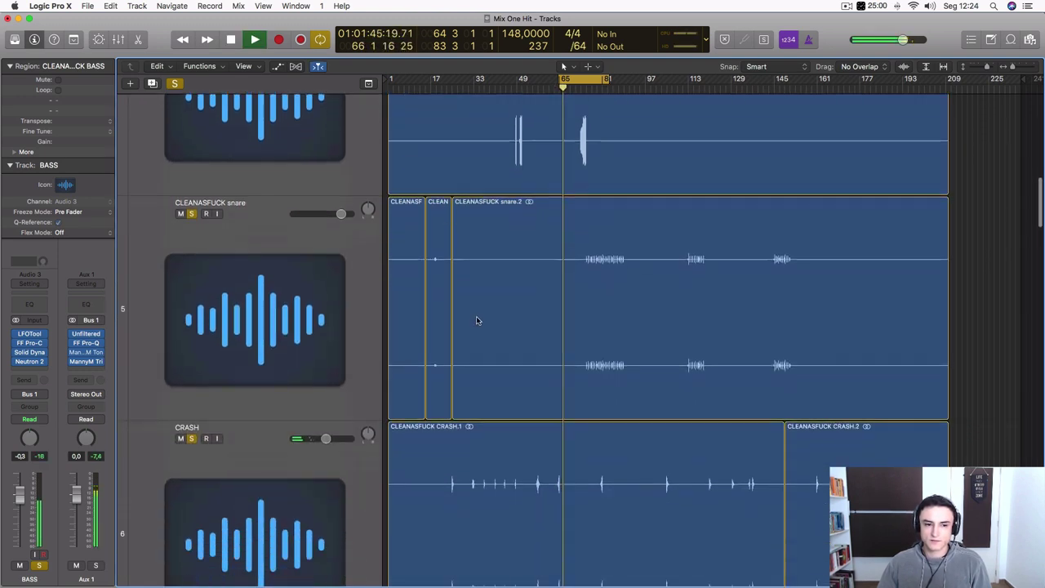
scroll(444, 393, down, 10)
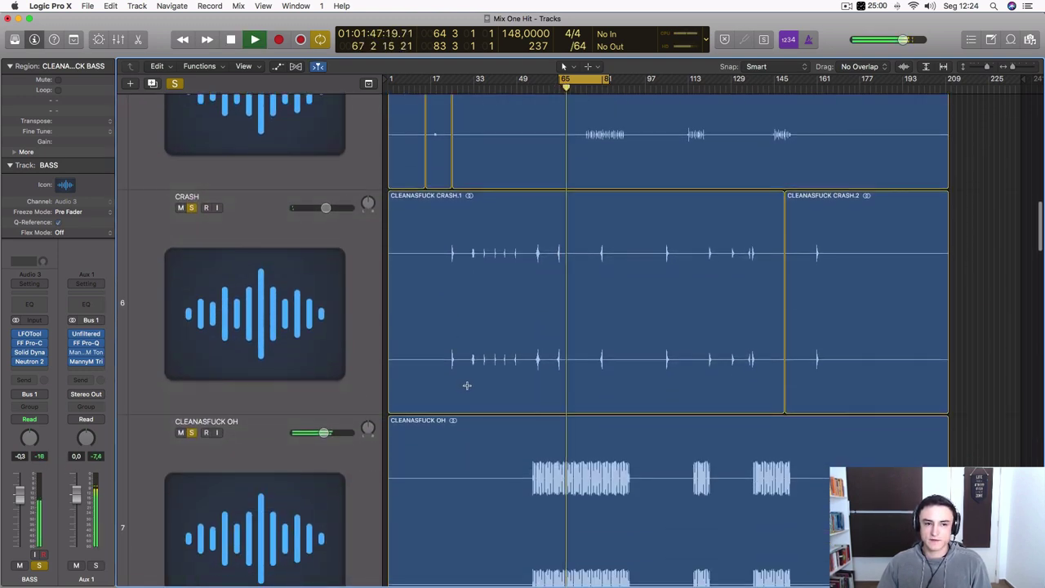
key(space)
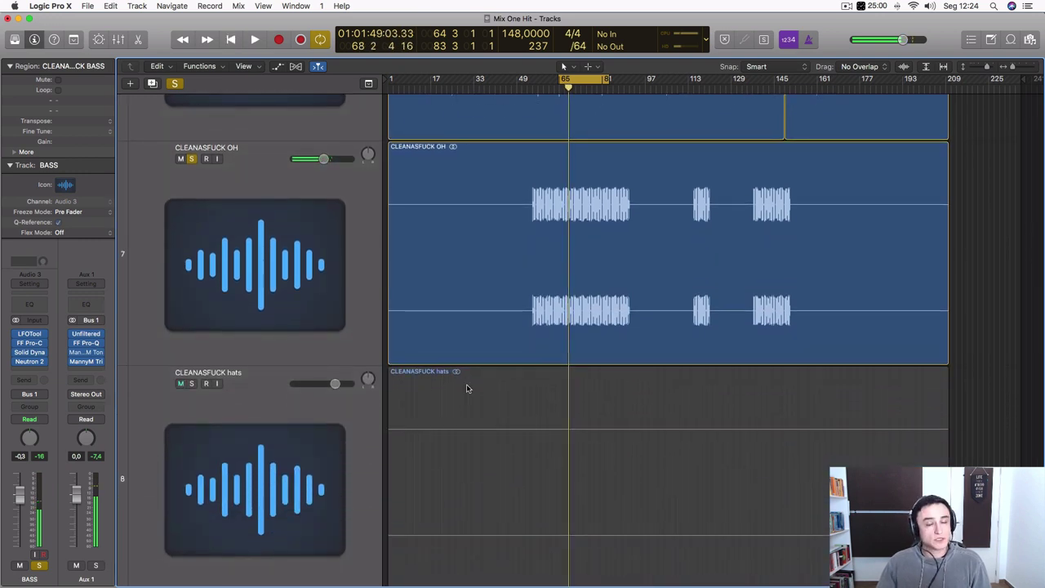
click(255, 240)
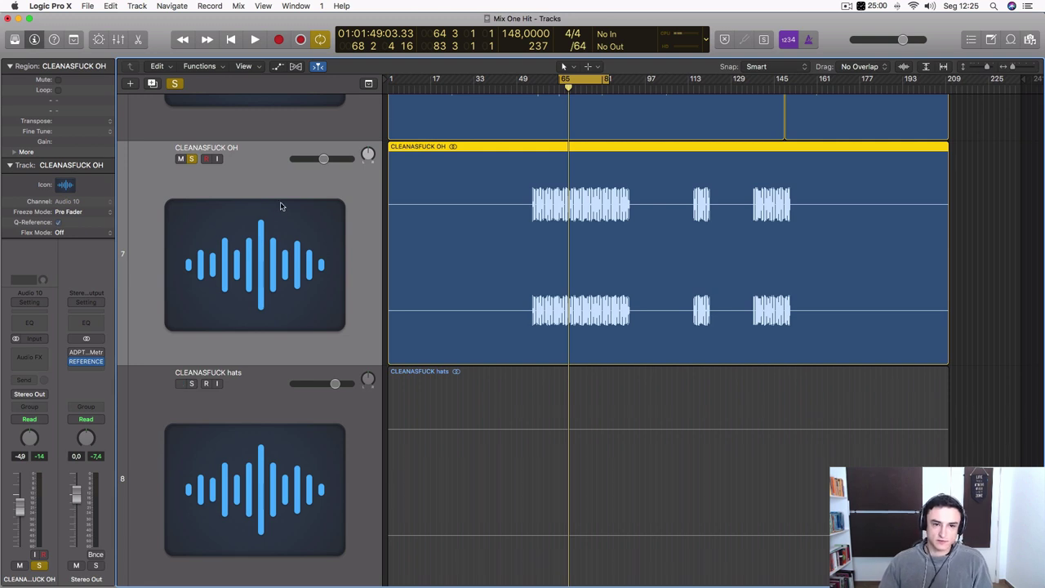
key(space)
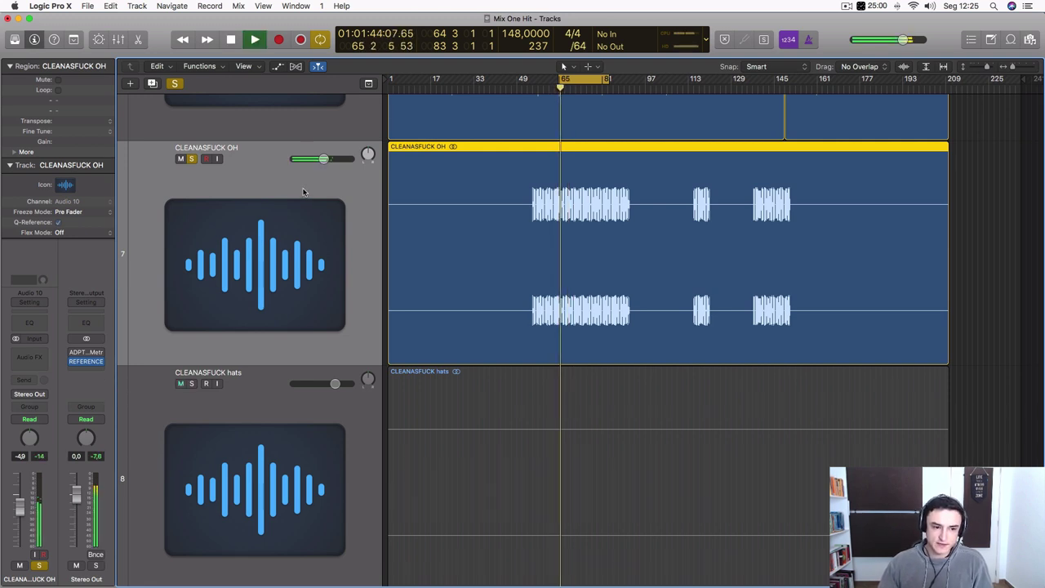
scroll(534, 233, up, 8)
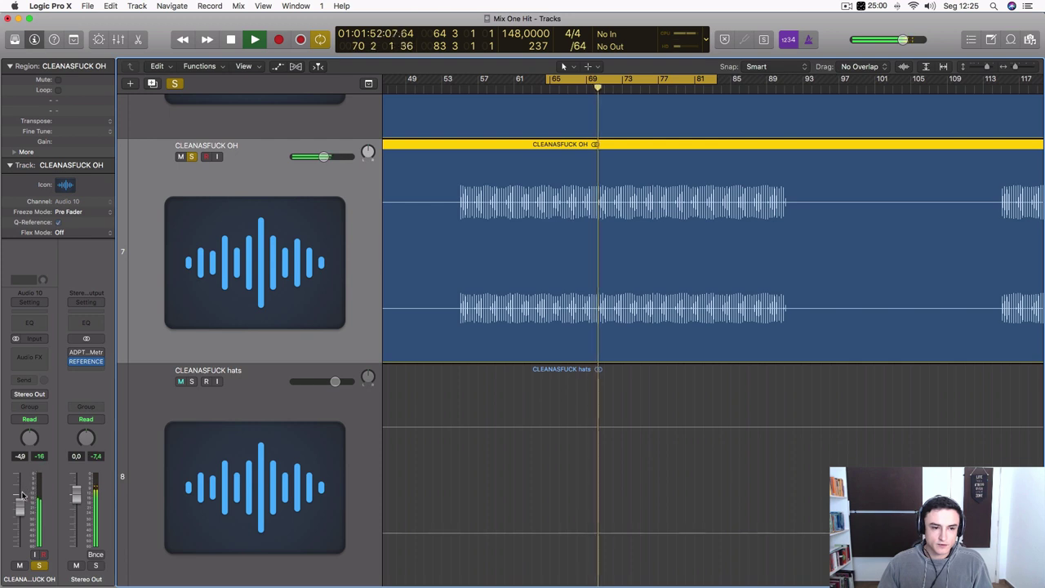
drag(20, 506, 19, 506)
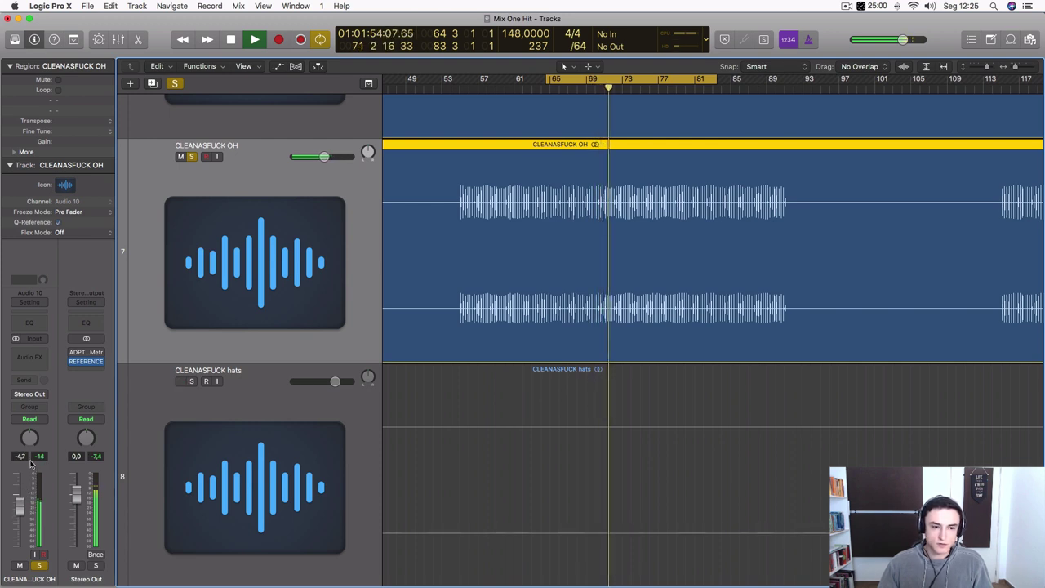
- Insert the stereo Native Instruments Driver plug-in on the OH track and place its window clear of the channel strip
key(space)
click(29, 357)
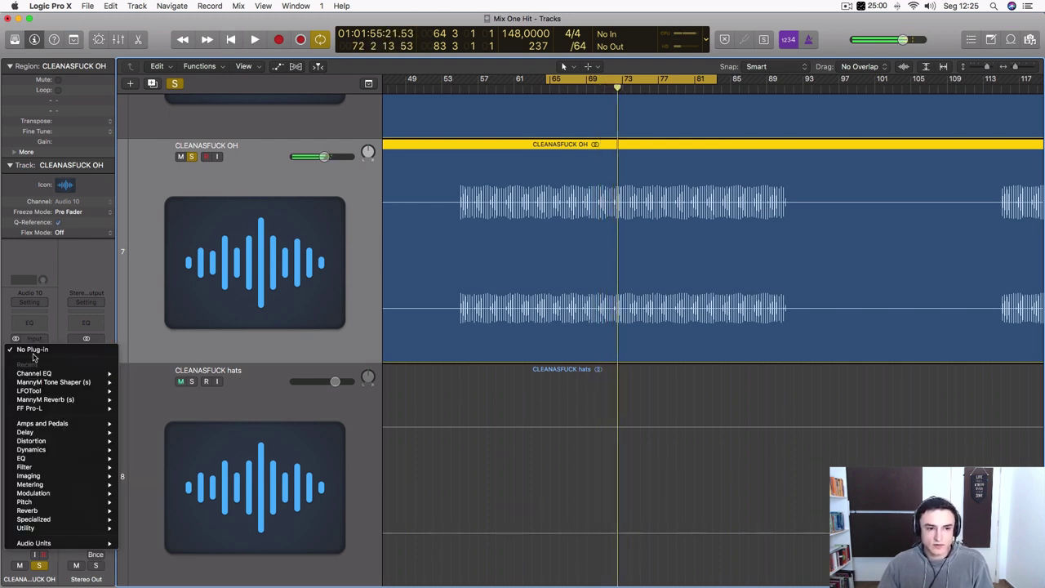
mouse_move(48, 543)
mouse_move(199, 551)
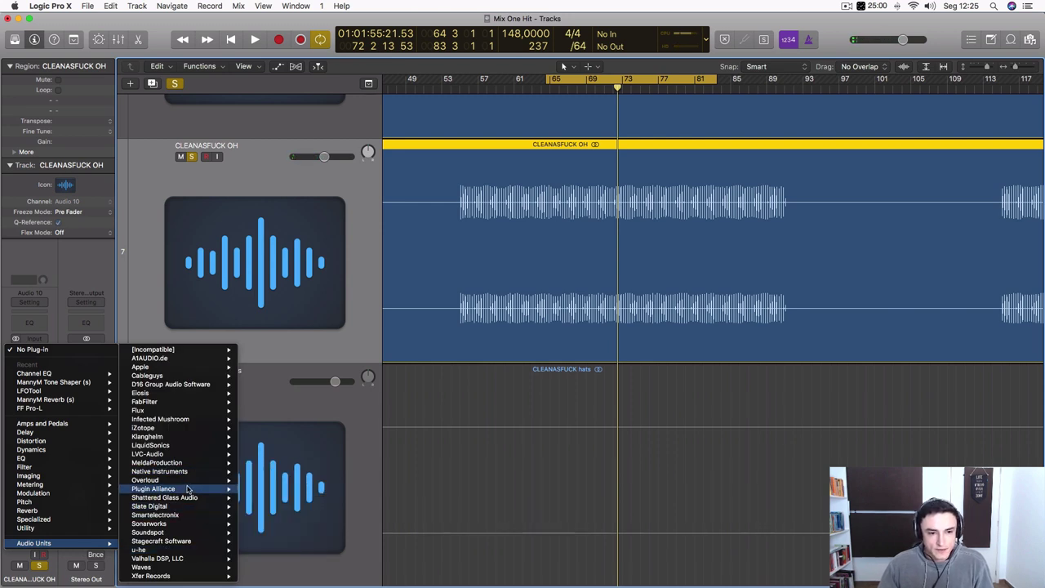
mouse_move(185, 457)
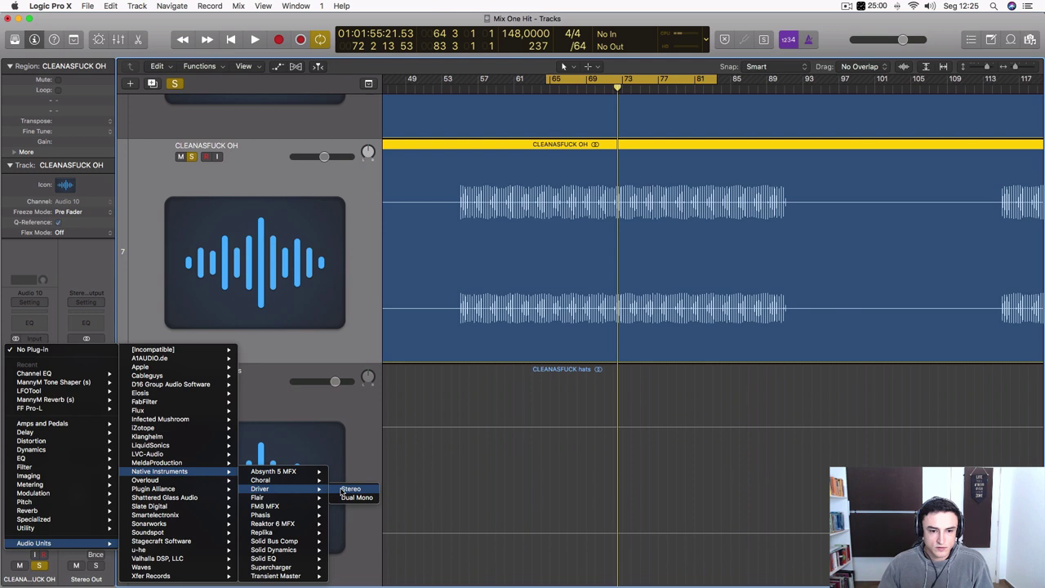
click(343, 490)
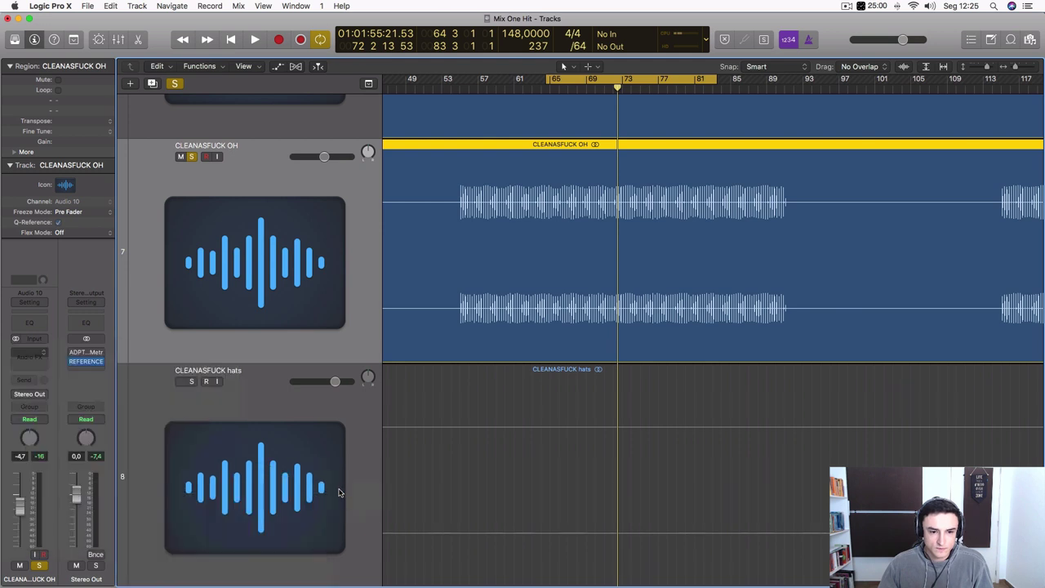
scroll(340, 492, down, 1)
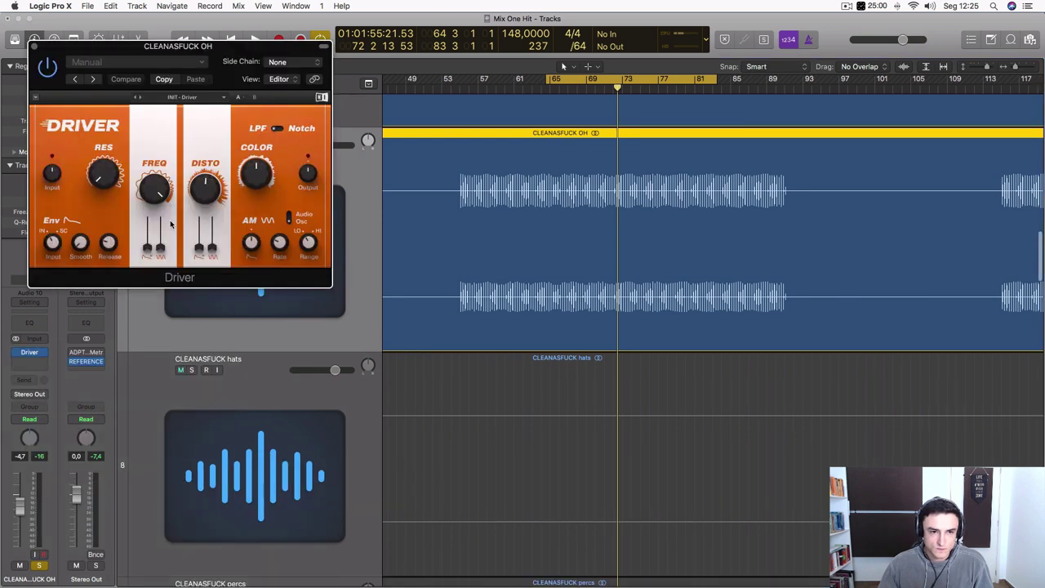
drag(171, 46, 313, 136)
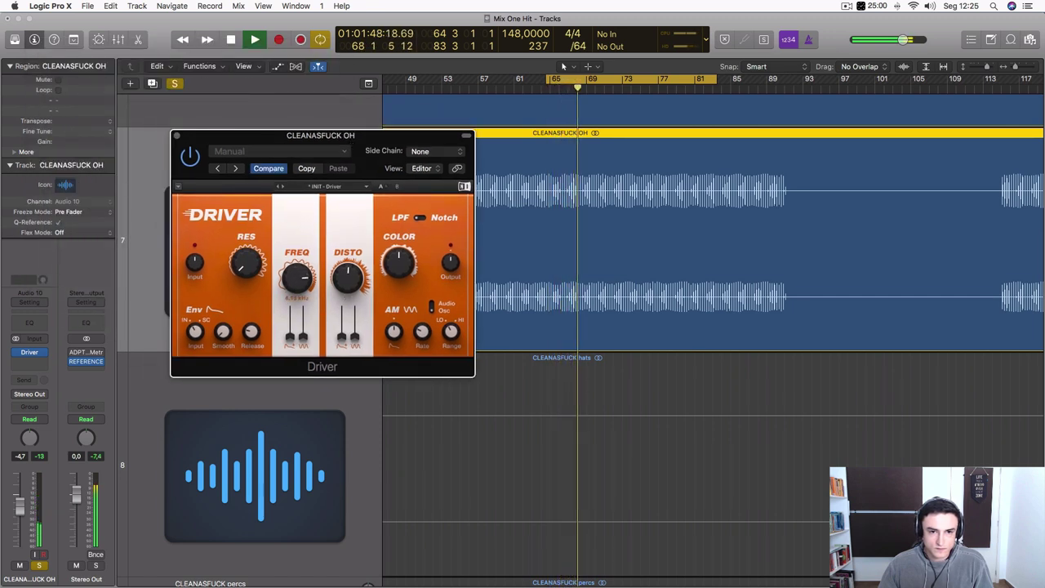
- Load Driver's Crispy Hats preset on the OH track, comparing the sound with the plug-in bypassed, and close its window
click(190, 156)
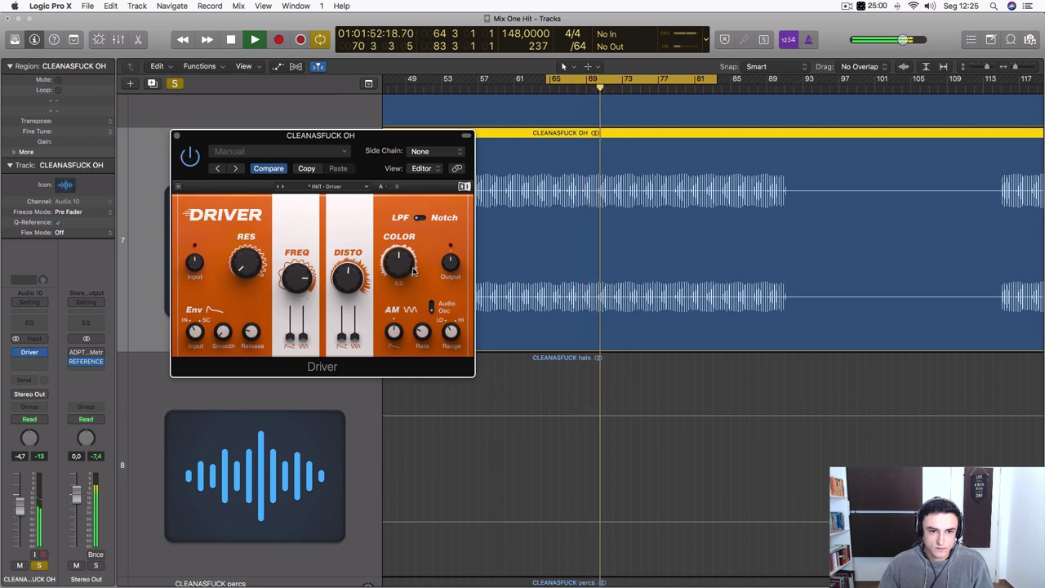
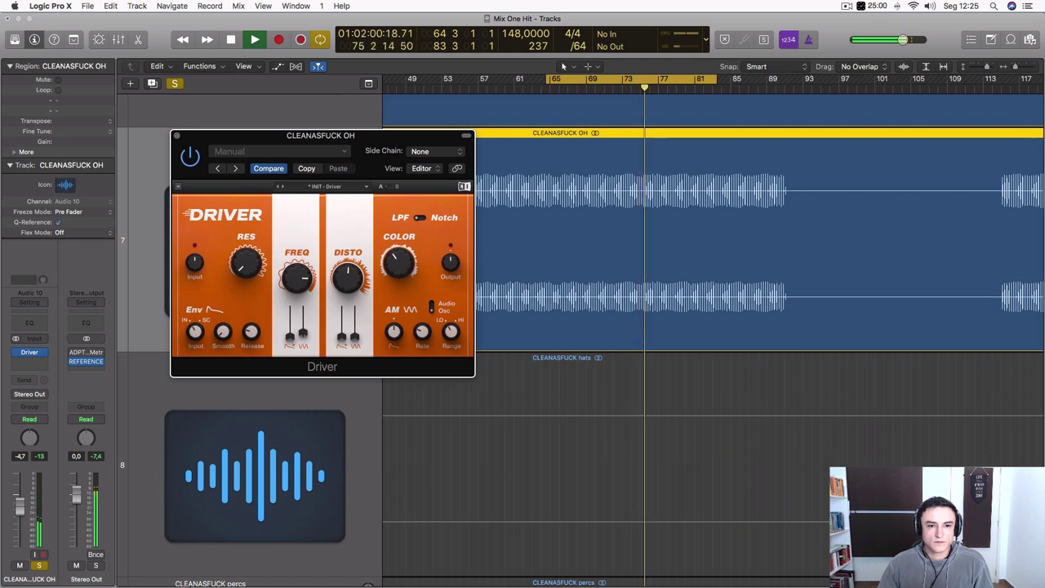
click(341, 187)
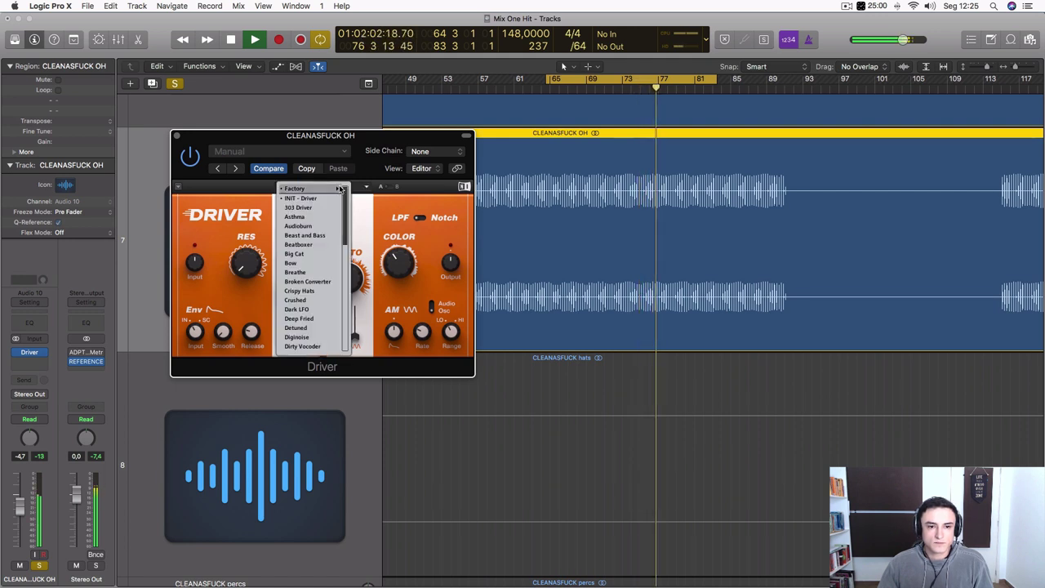
click(297, 292)
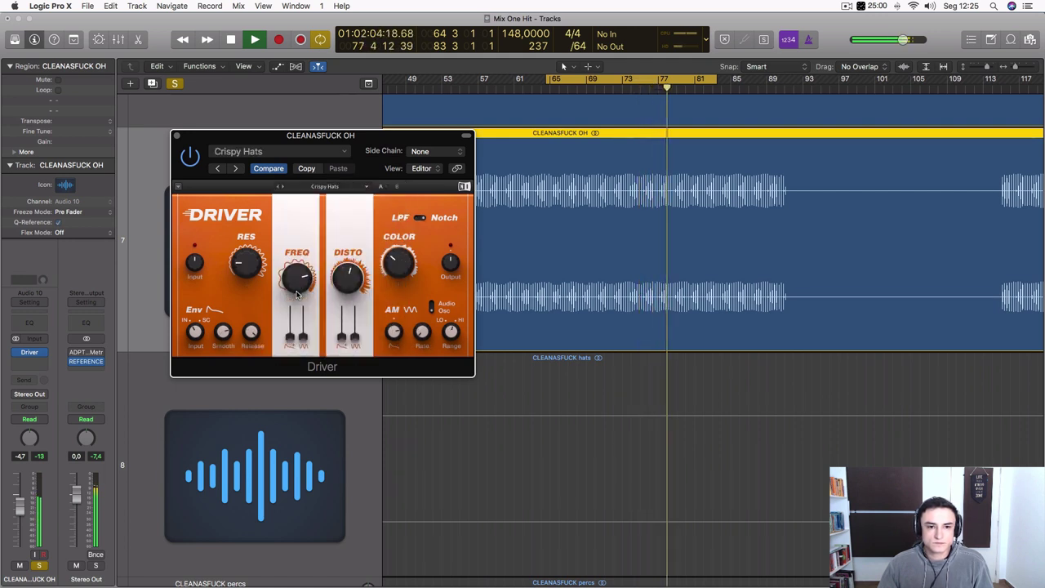
click(190, 157)
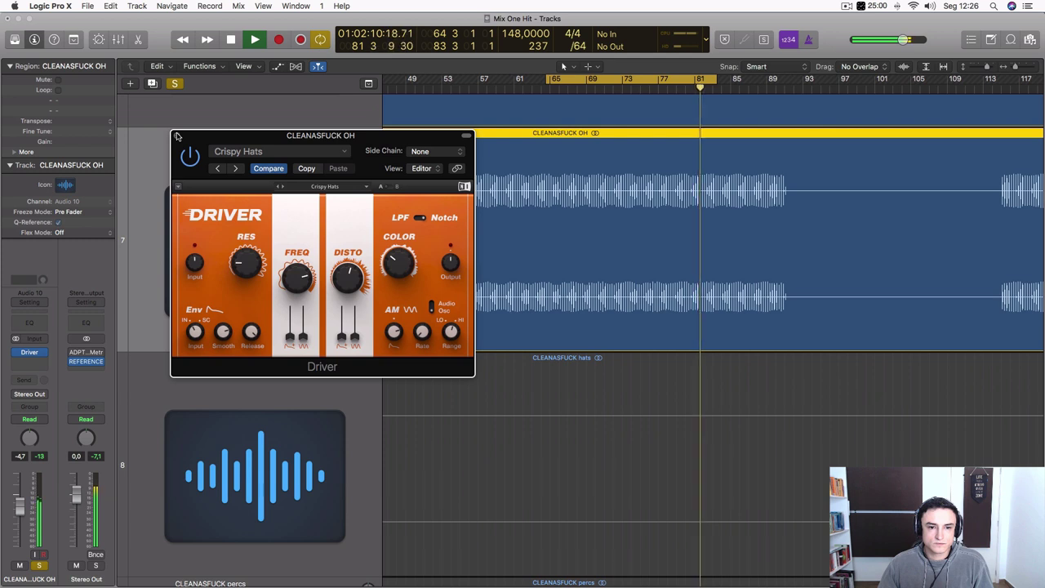
click(177, 135)
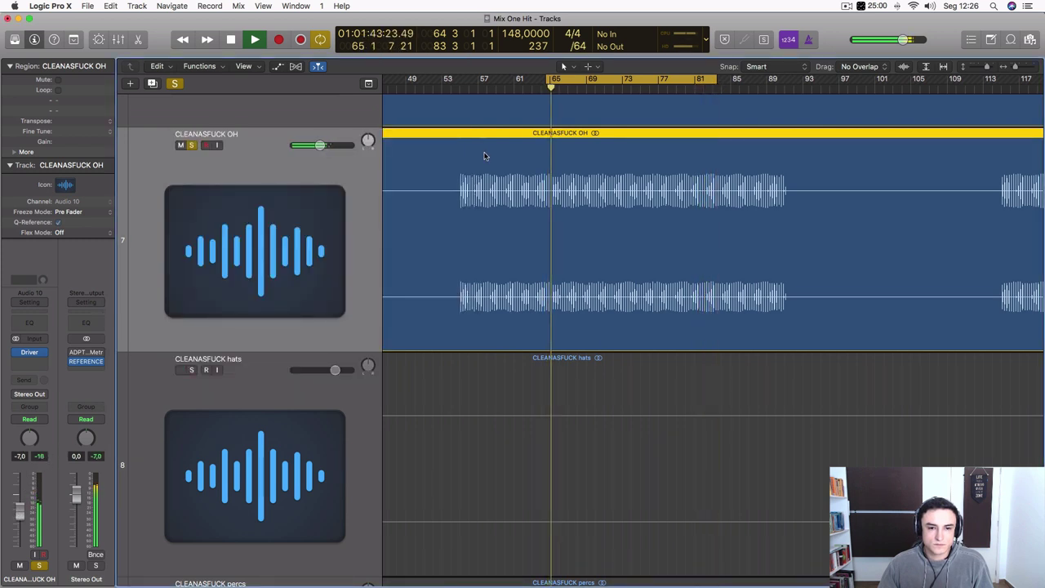
- Stop playback and add the CLEANASFUCK hats track to the soloed tracks, filling the view with its region
key(space)
scroll(419, 337, down, 4)
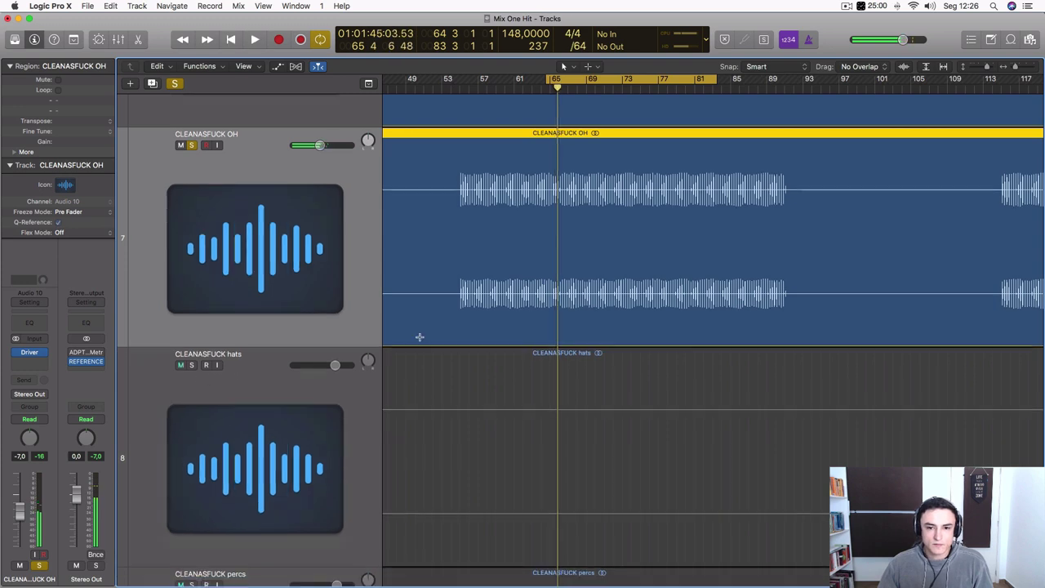
scroll(419, 339, left, 4)
scroll(418, 341, left, 2)
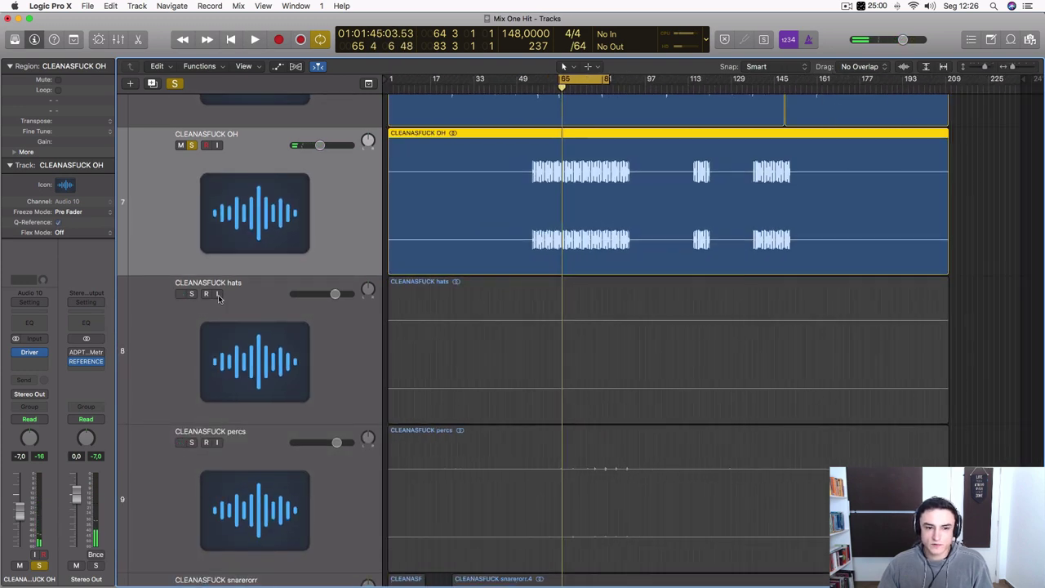
click(193, 296)
key(z)
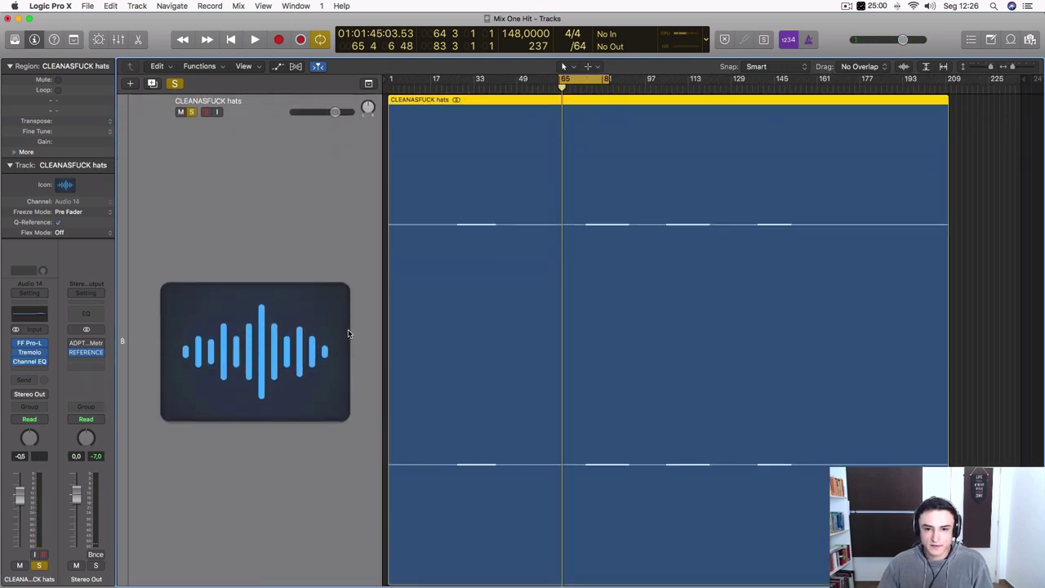
- Set the cycle range to bars 75 to 91 and raise the hats track's fader to 0.3 dB during playback
scroll(647, 292, right, 5)
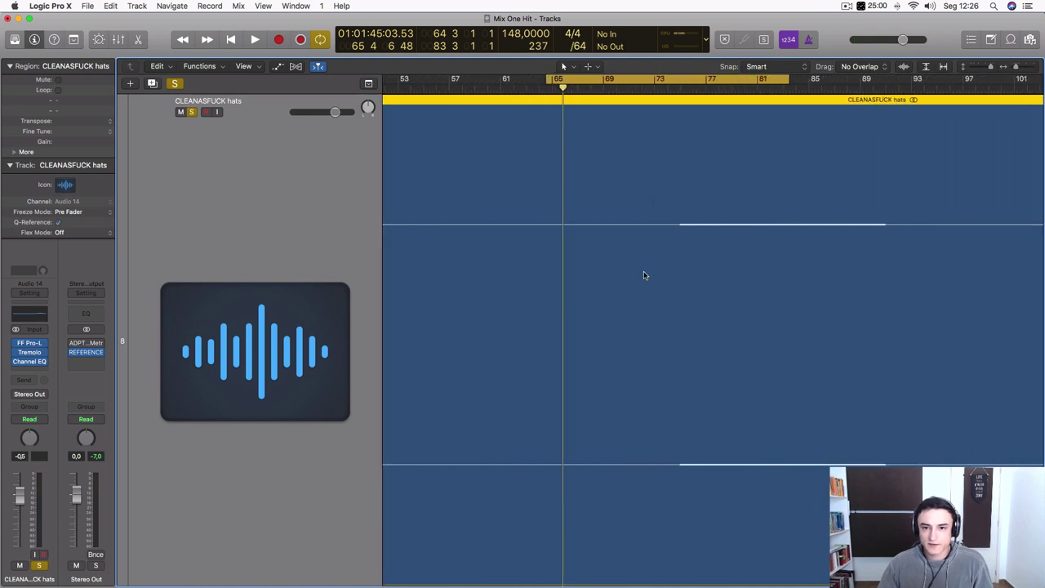
drag(680, 78, 888, 147)
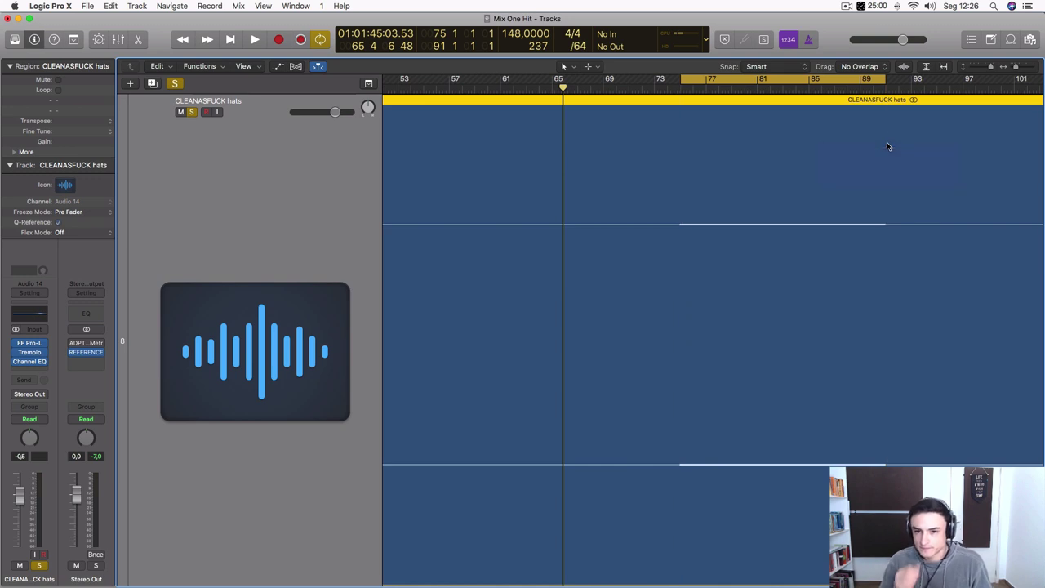
key(space)
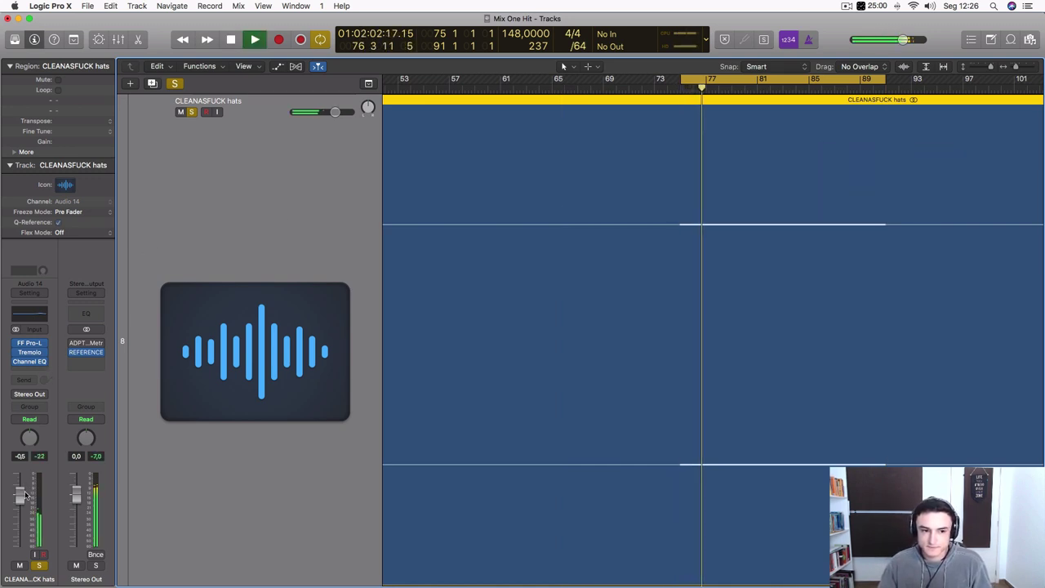
key(space)
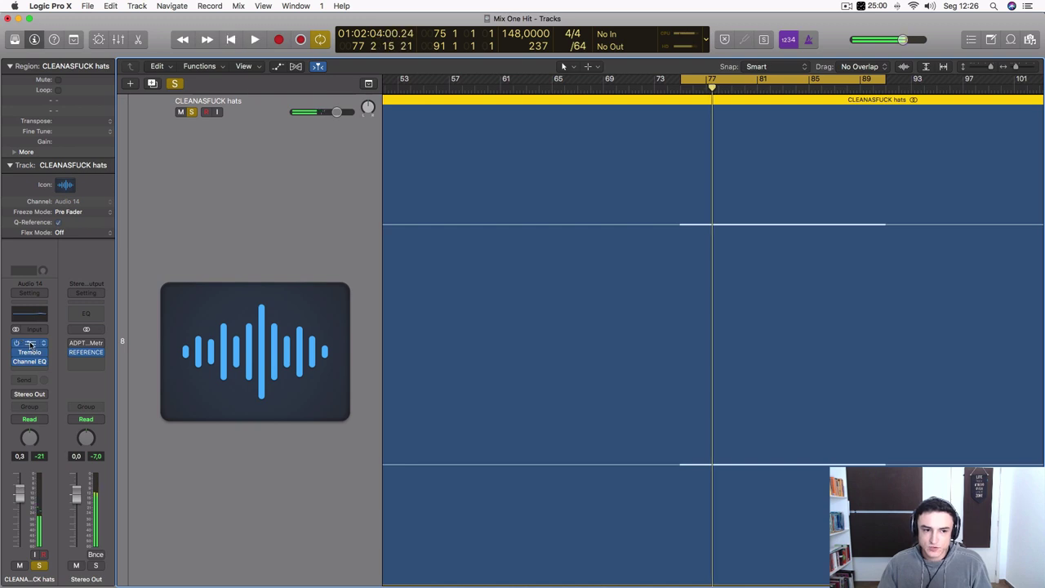
- Inspect the hats track's Pro-L limiter and audition the cycled section with Tremolo and Channel EQ bypassed
click(29, 342)
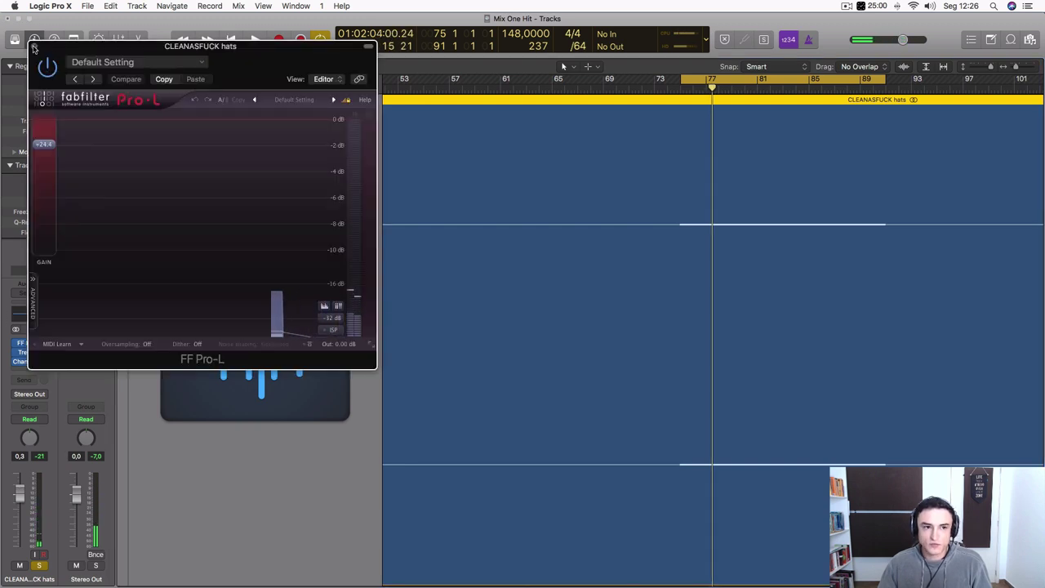
click(34, 47)
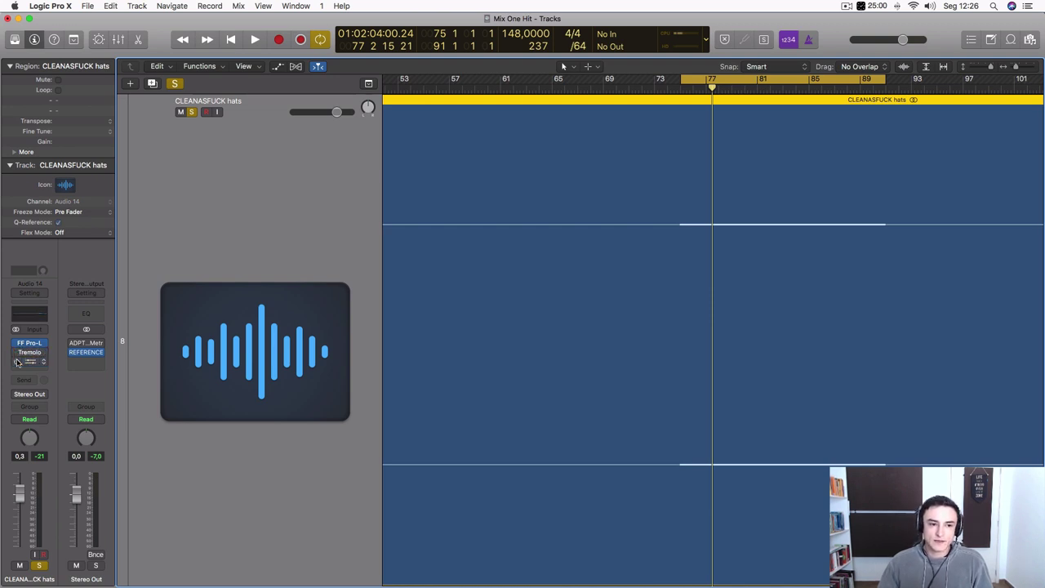
key(space)
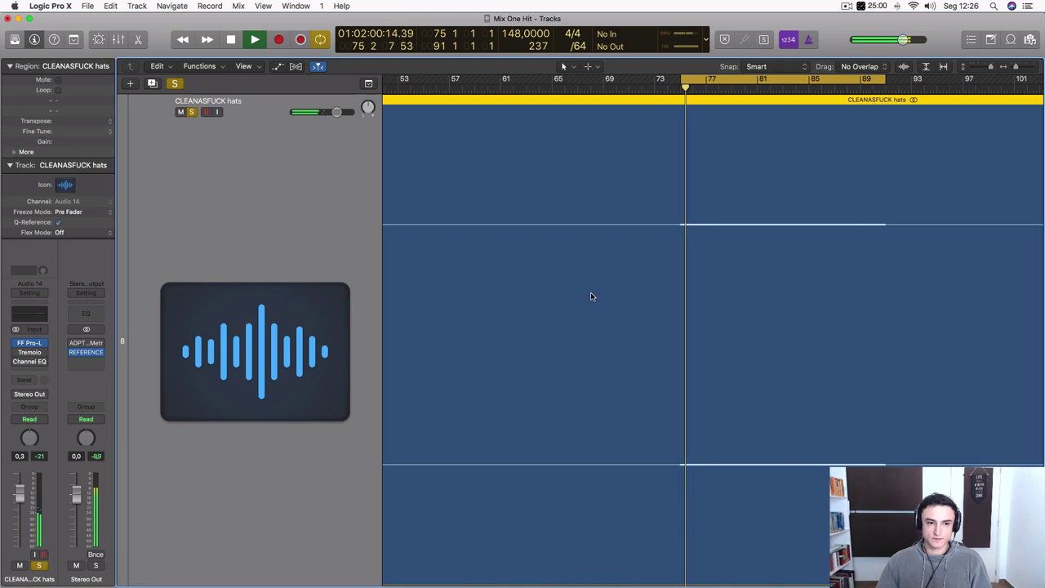
scroll(258, 171, up, 5)
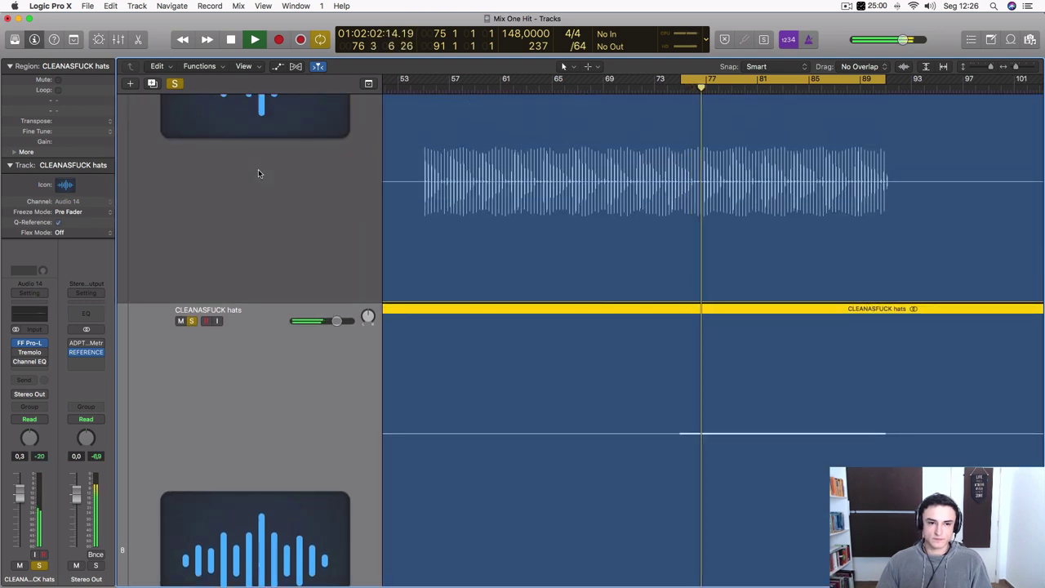
scroll(256, 177, up, 3)
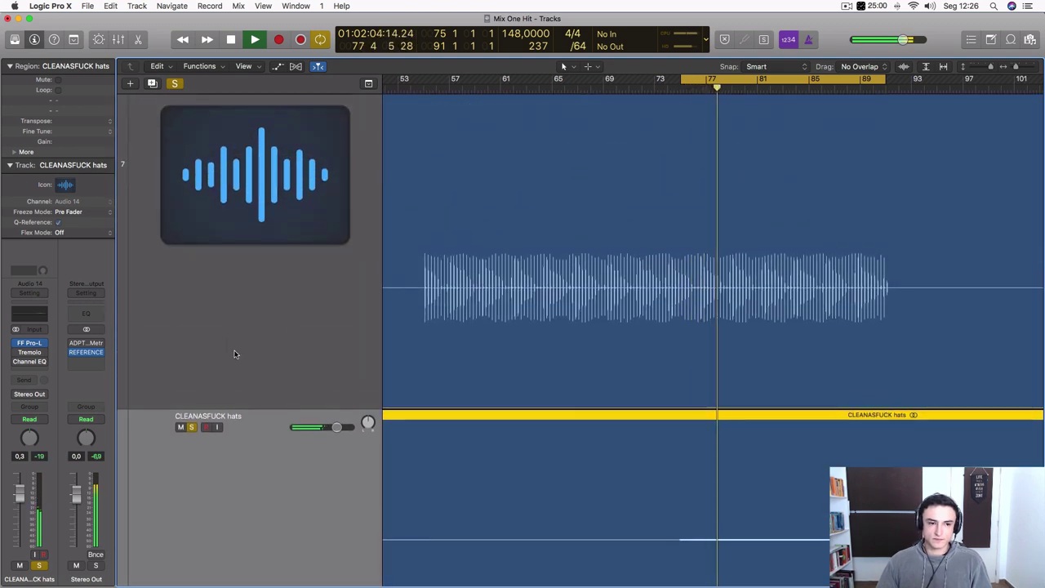
key(space)
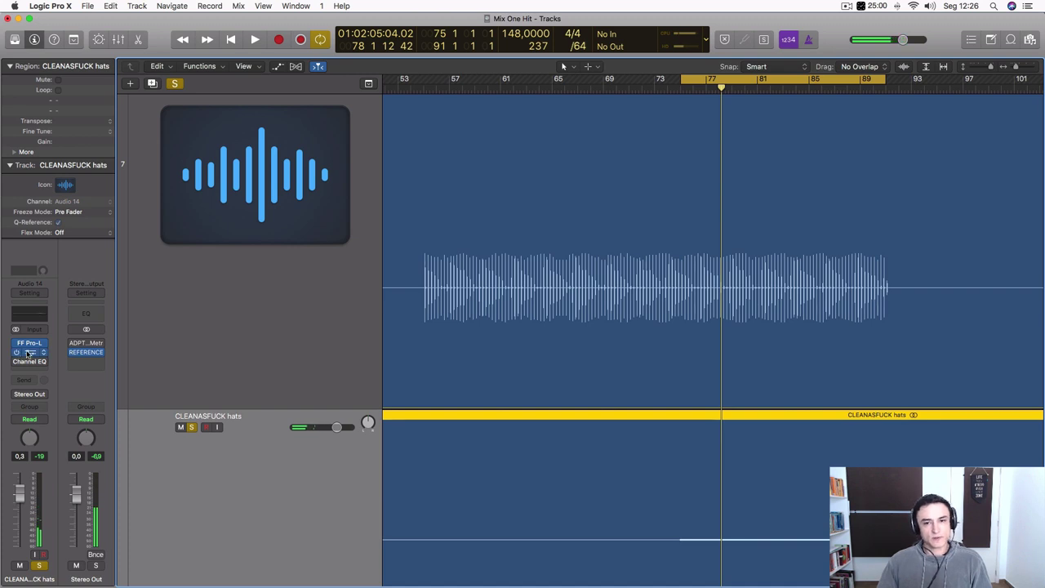
- Set the hats' Channel EQ to +1.0 dB at 6000 Hz with Q 0.98 and the high shelf to -2.0 dB at 13200 Hz
key(space)
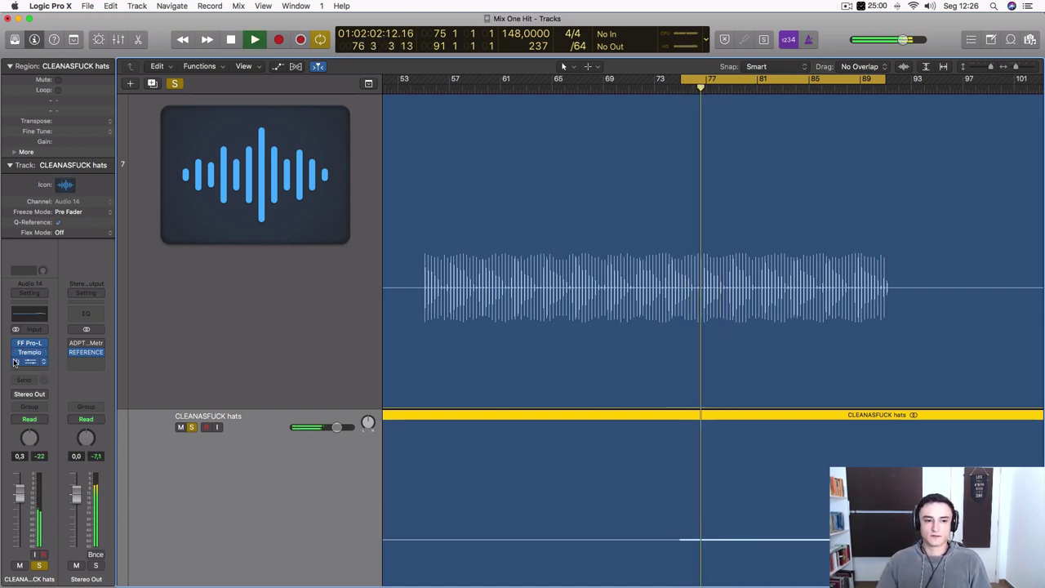
click(28, 315)
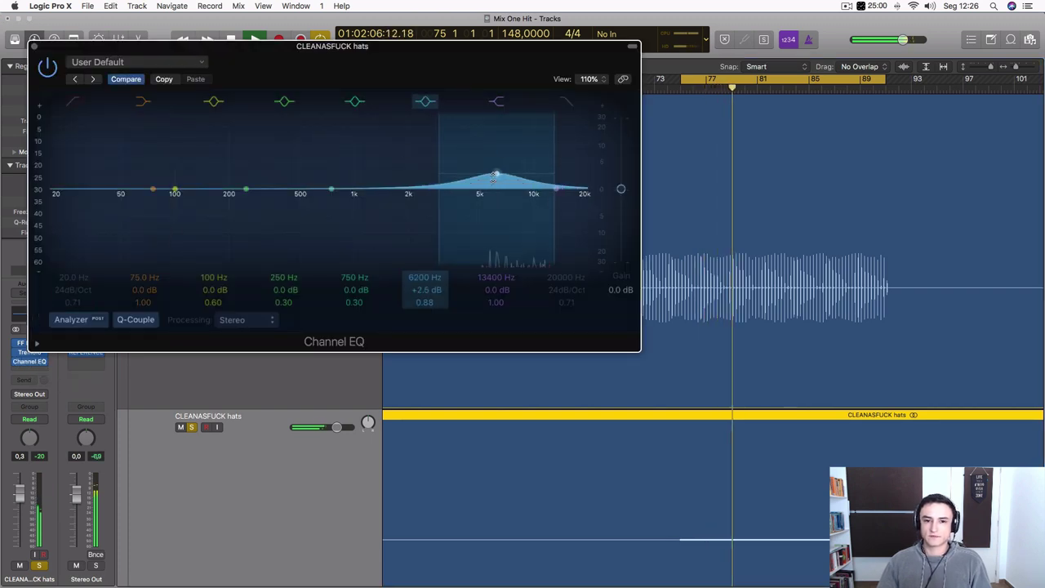
drag(493, 176, 493, 183)
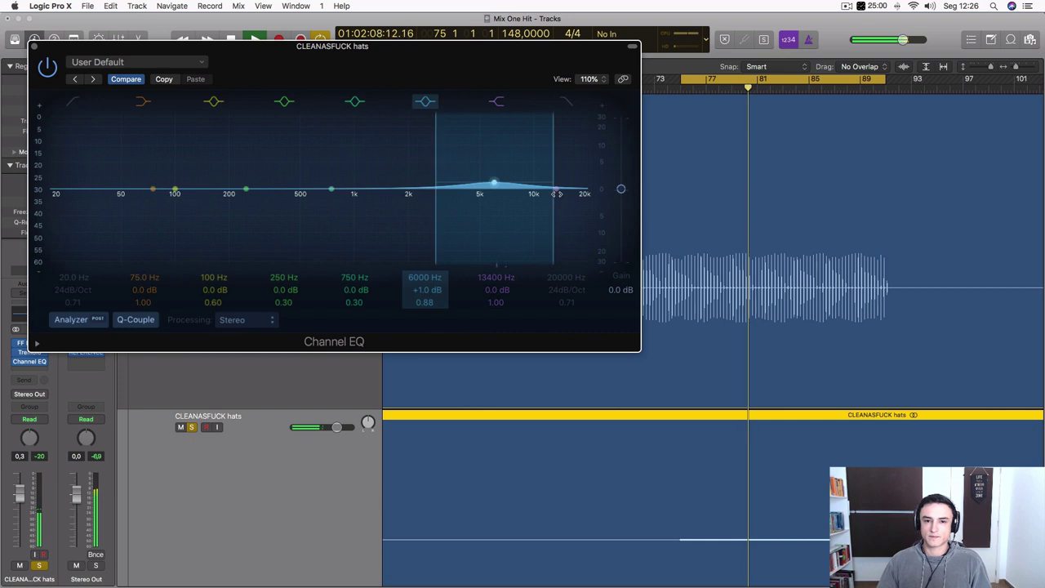
drag(556, 193, 563, 205)
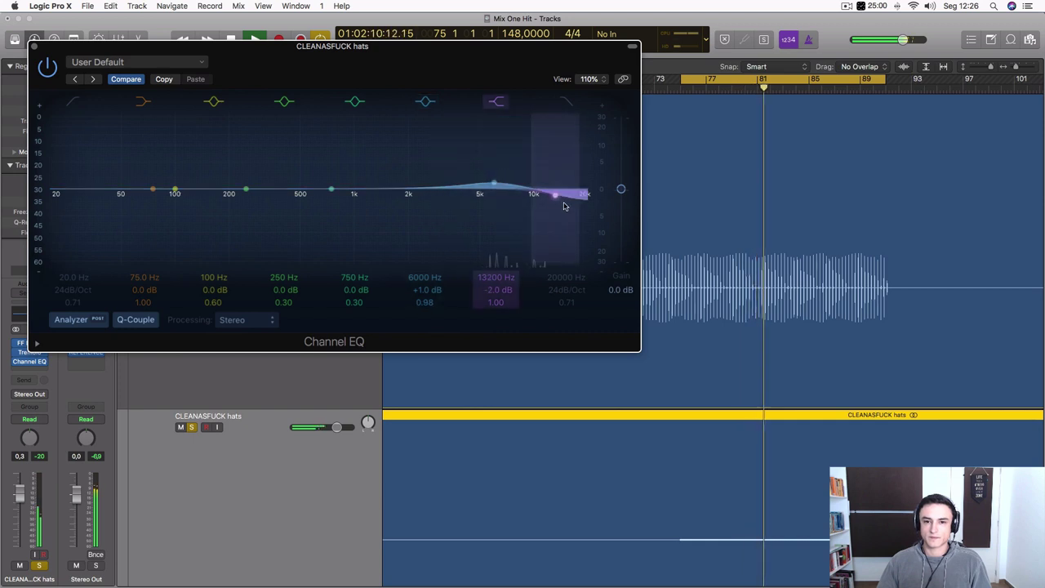
click(36, 47)
- Select the BASS track and lower its fader to -1.1 dB
scroll(550, 309, down, 15)
scroll(550, 310, up, 15)
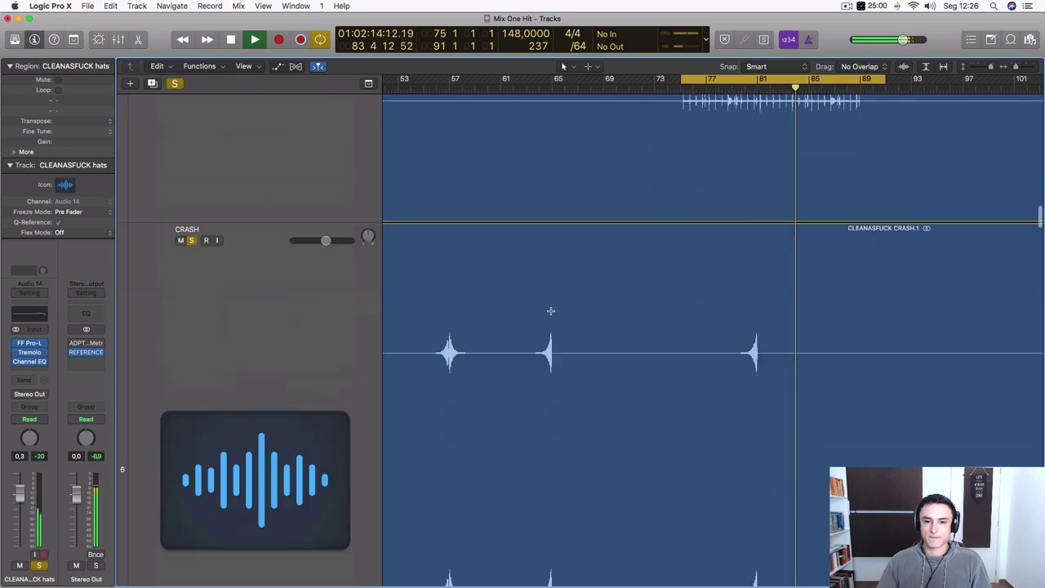
scroll(550, 310, down, 10)
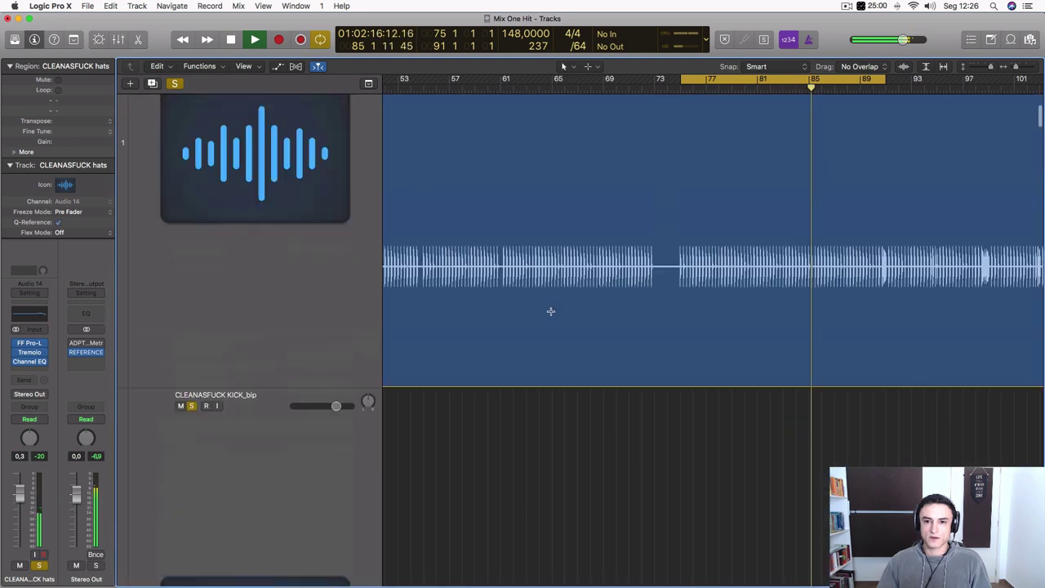
scroll(232, 229, down, 15)
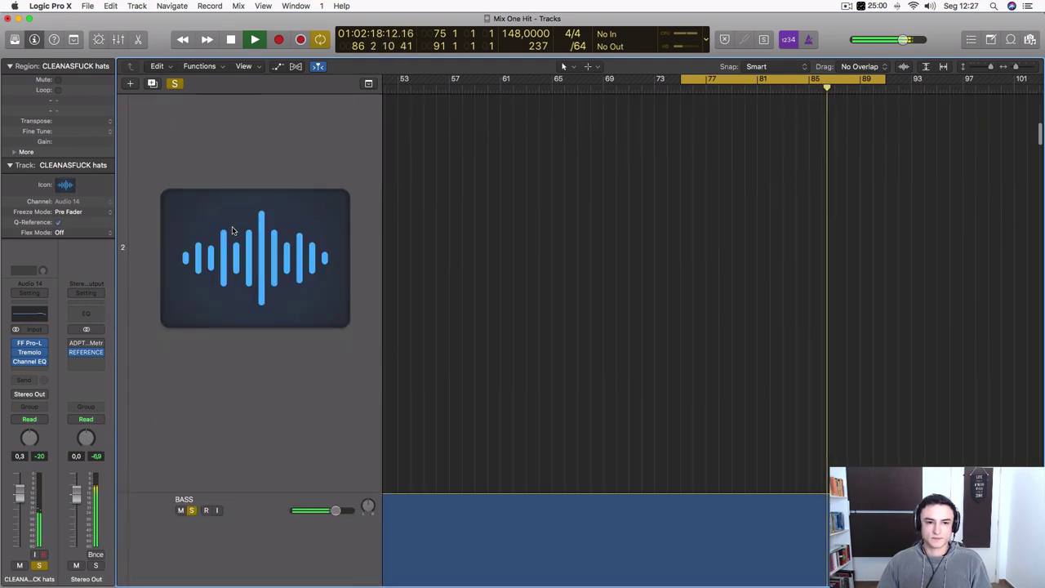
key(super+Up)
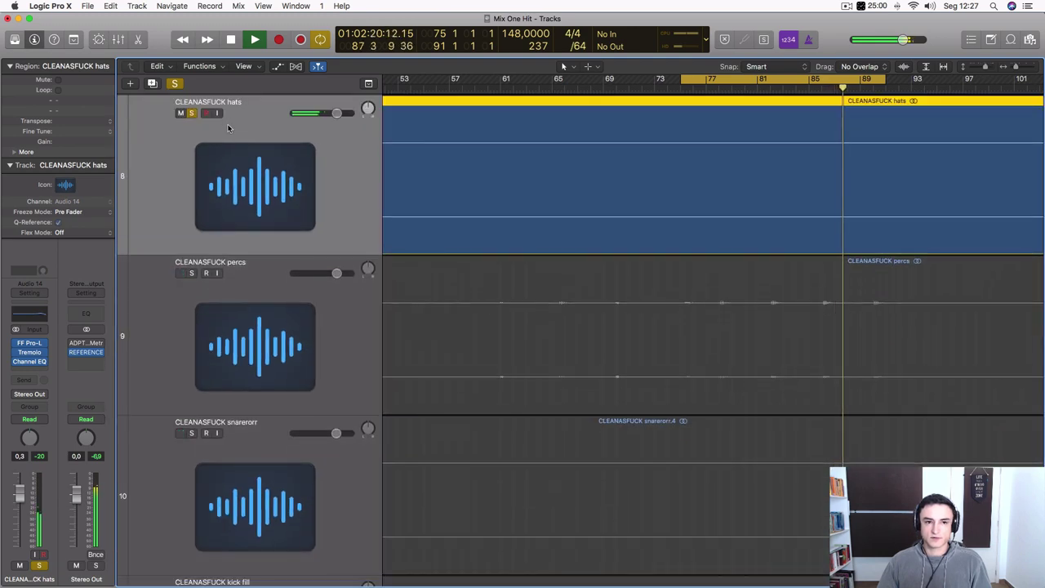
scroll(245, 147, up, 10)
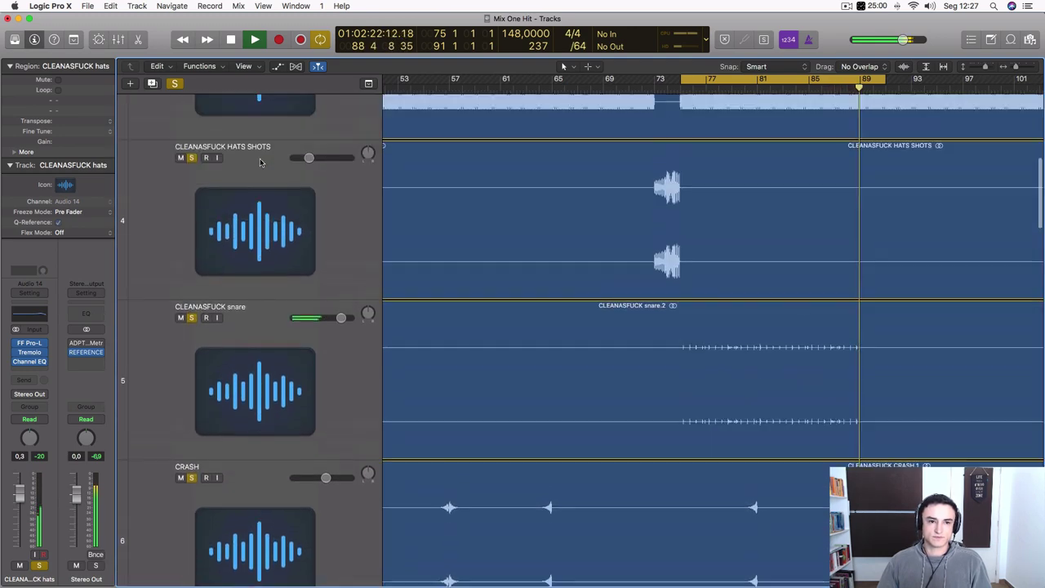
scroll(260, 163, up, 5)
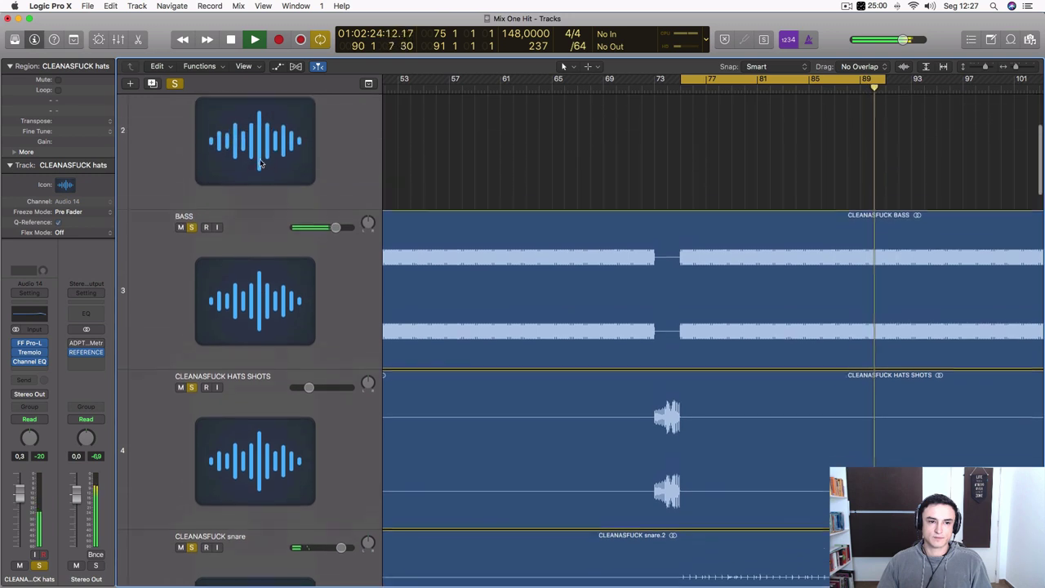
scroll(260, 163, up, 2)
click(227, 241)
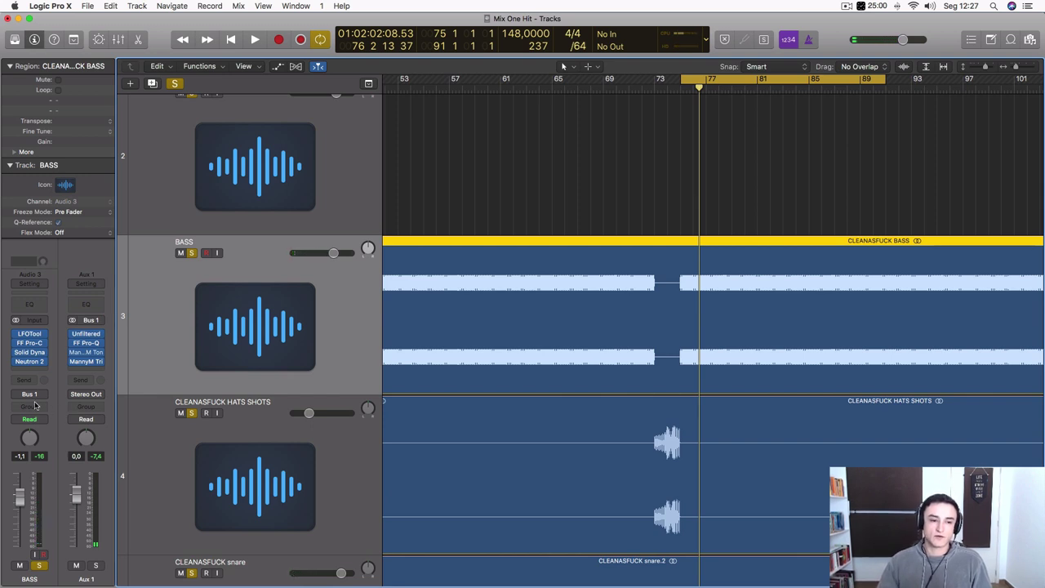
- Reshape the BASS track's LFOTool volume curve with a lower, slower start and a steeper rise to an earlier peak
click(30, 336)
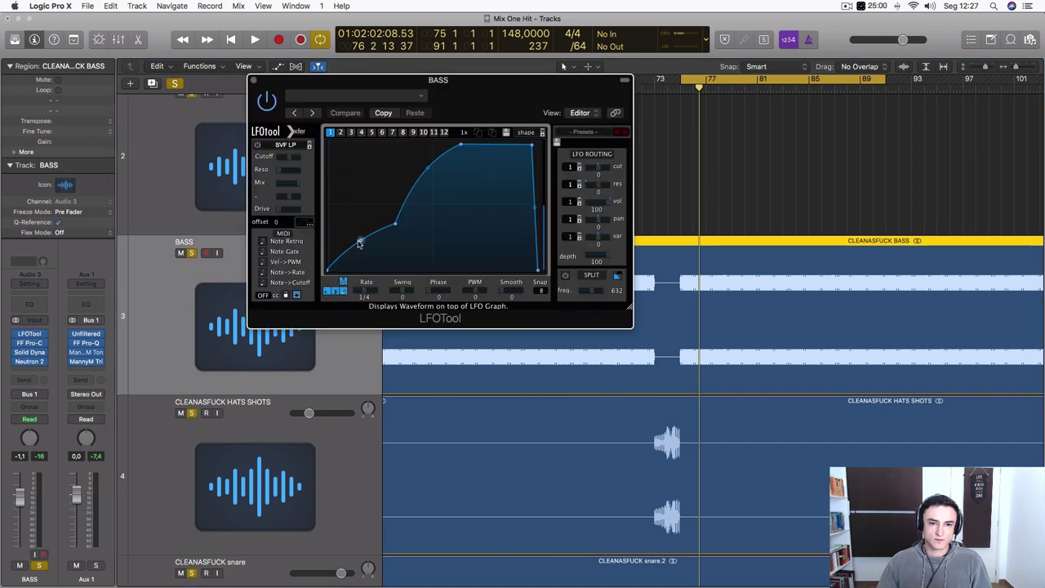
key(space)
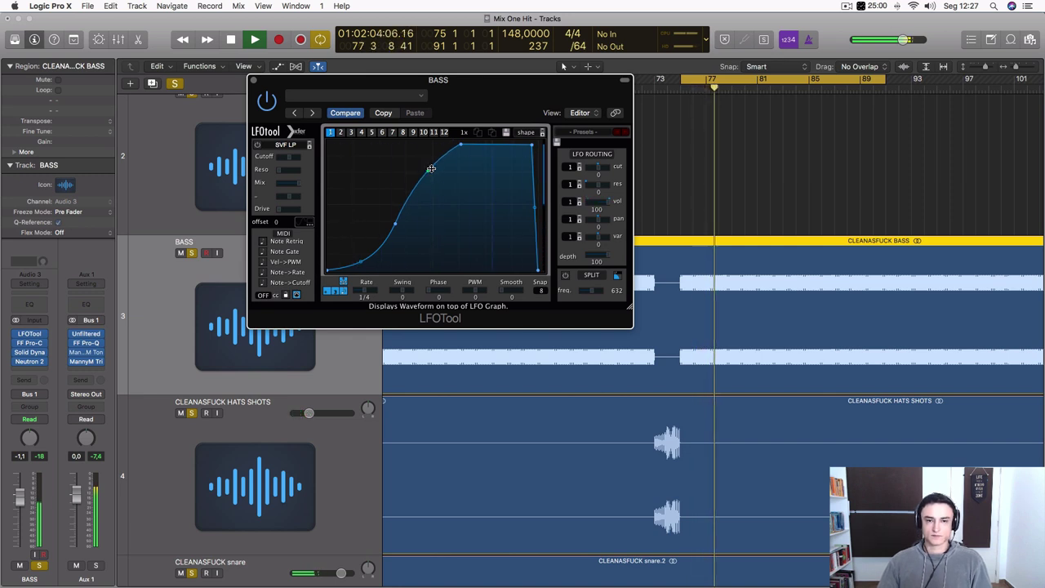
drag(461, 144, 420, 184)
drag(377, 250, 359, 277)
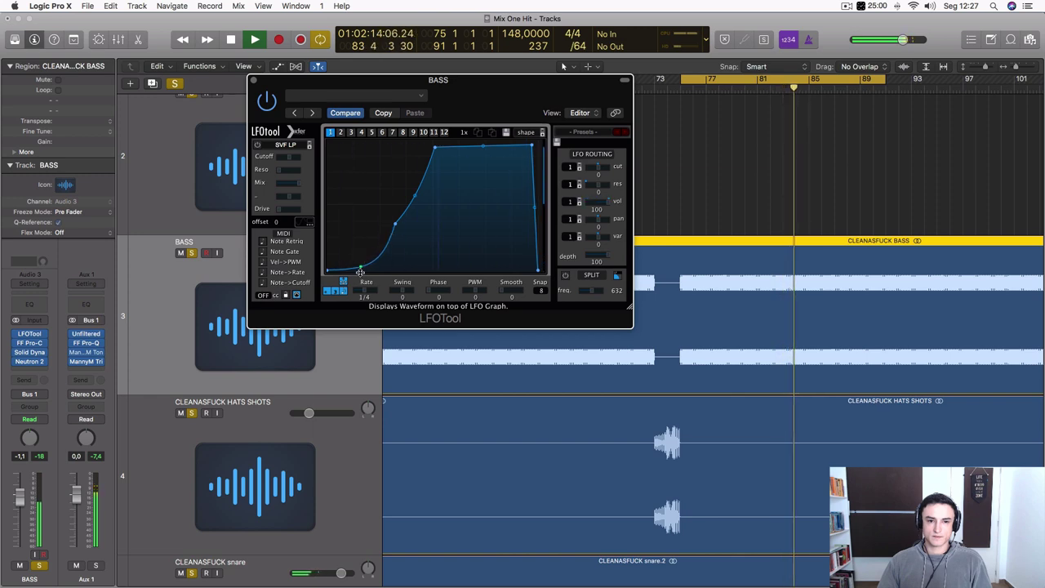
click(252, 81)
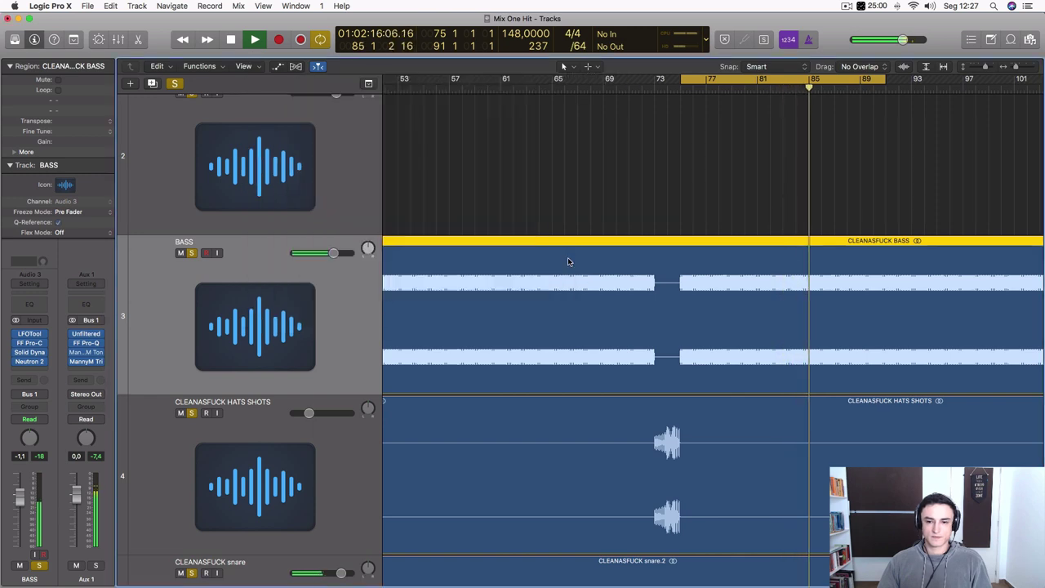
- Stop playback, add the CLEANASFUCK percs track to the soloed tracks, and bypass its Pro-L, St-Delay, Channel EQ and MannyM Tri inserts
key(super+Up)
key(super+Up)
key(super+Up)
key(space)
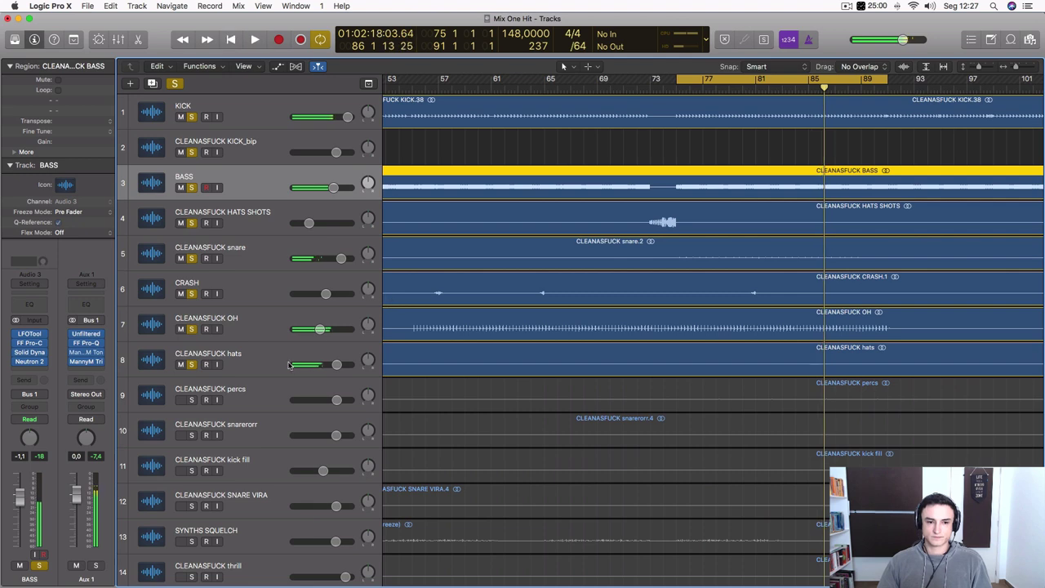
click(266, 383)
click(608, 382)
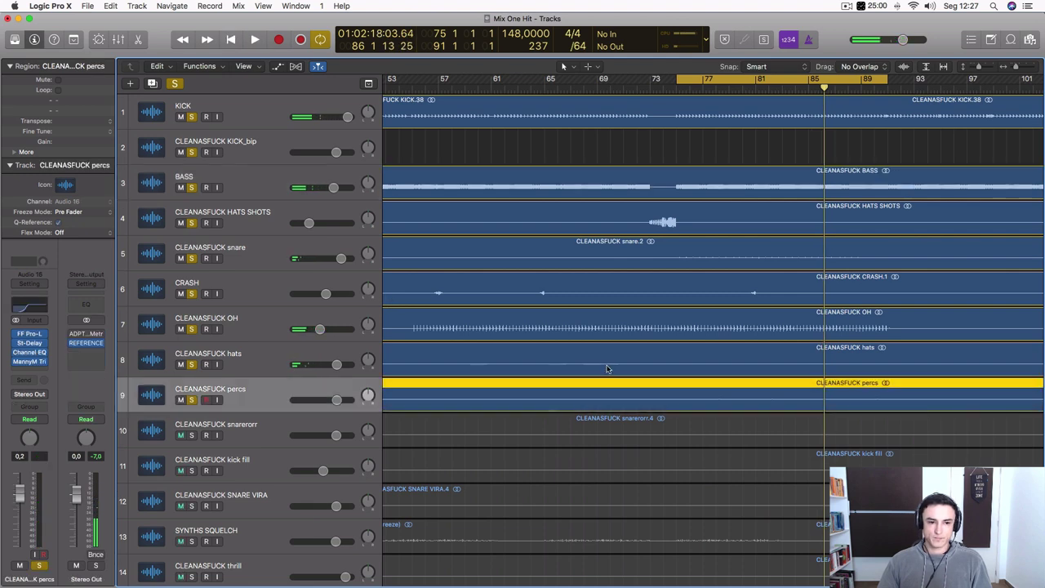
key(z)
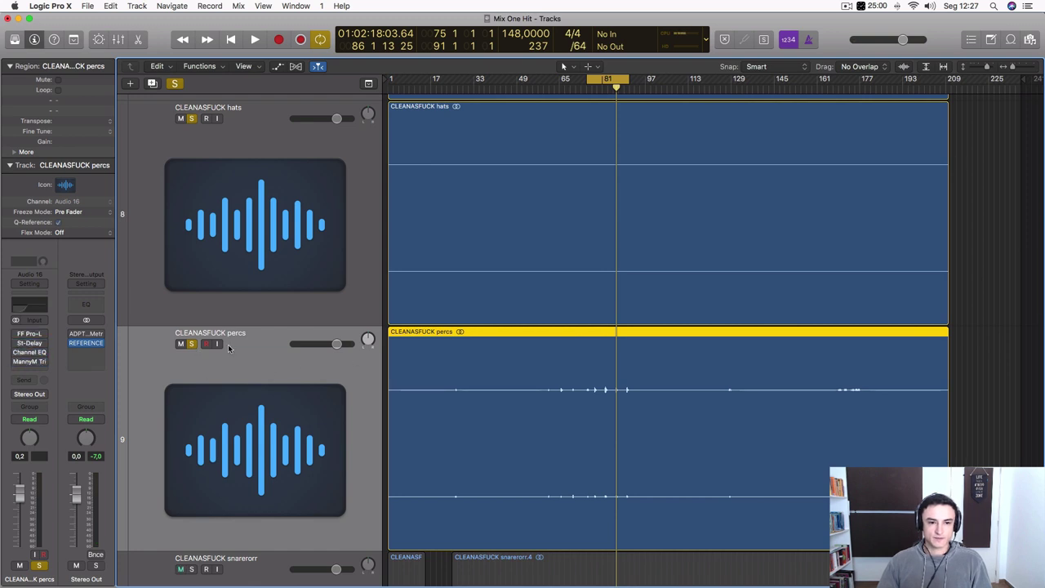
- Set the cycle range to bars 65 to 109 and start playback just before the percs hits
key(super+Right)
key(super+Right)
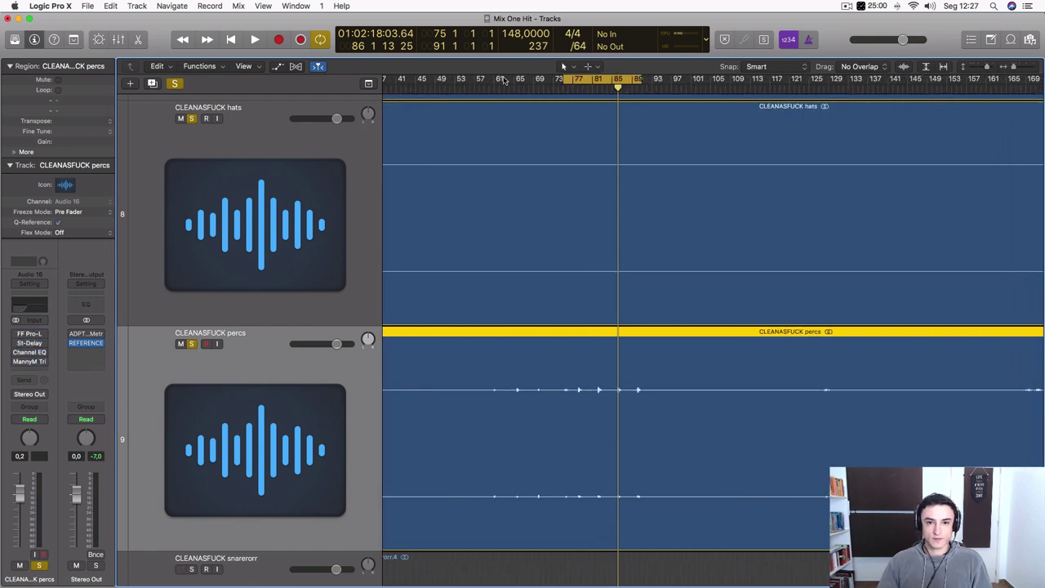
drag(504, 80, 698, 118)
key(space)
mouse_move(523, 80)
mouse_down()
mouse_move(543, 81)
mouse_move(534, 82)
mouse_up()
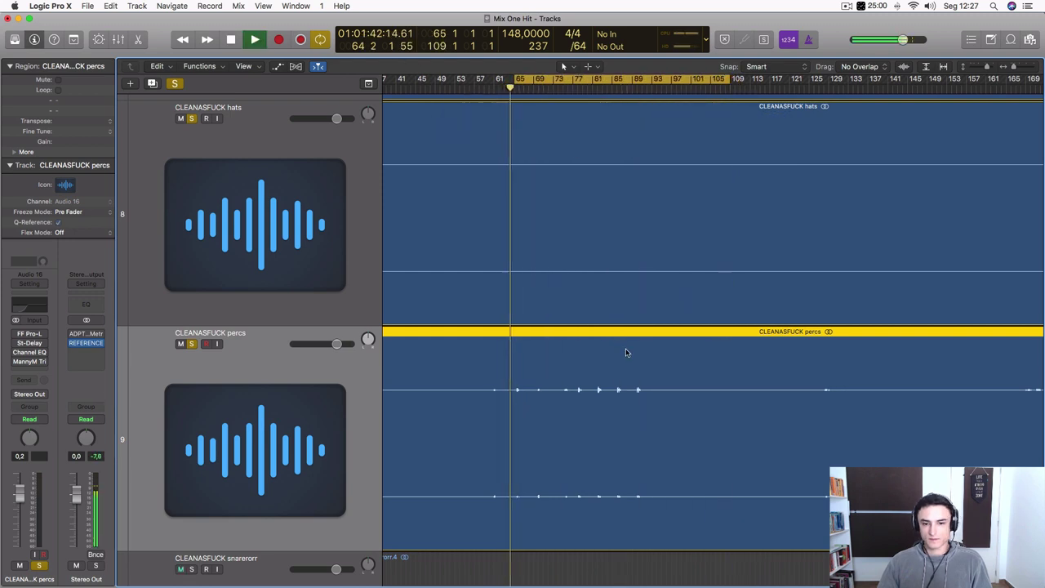
- Audition the first hits of the percs region up close with the track's inserts bypassed
key(super+Right)
key(super+Right)
key(super+Right)
key(super+Right)
key(super+Down)
key(super+Up)
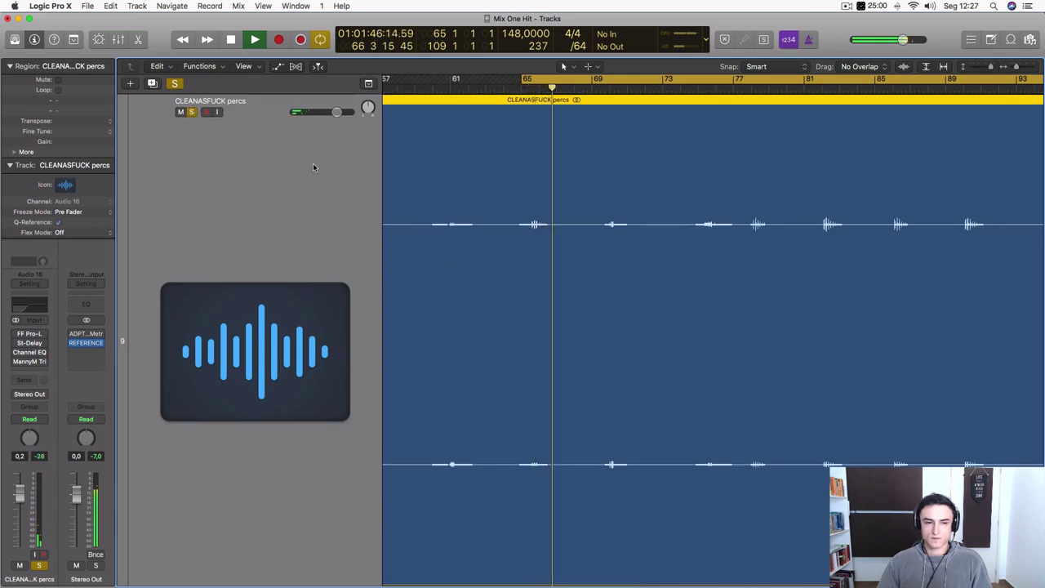
key(space)
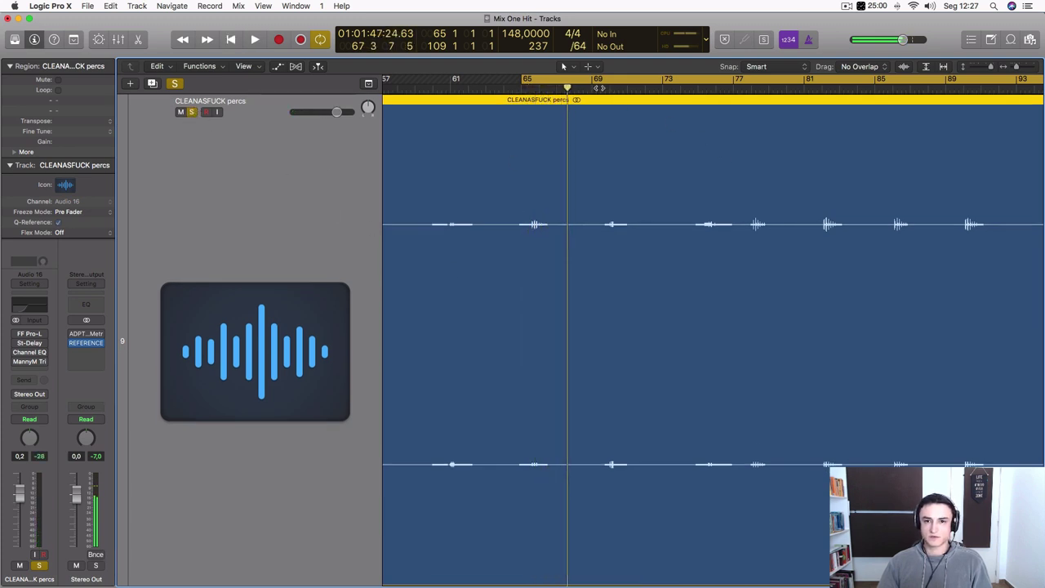
- Audition the percs hits from around bars 69, 75 and 78 with the track's inserts bypassed, and stop playback
click(598, 87)
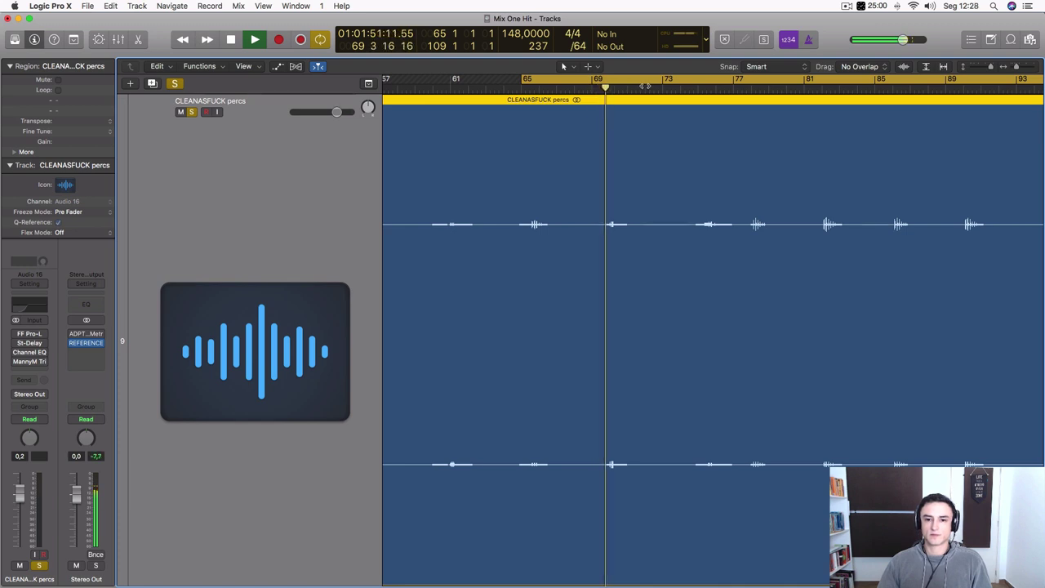
click(701, 87)
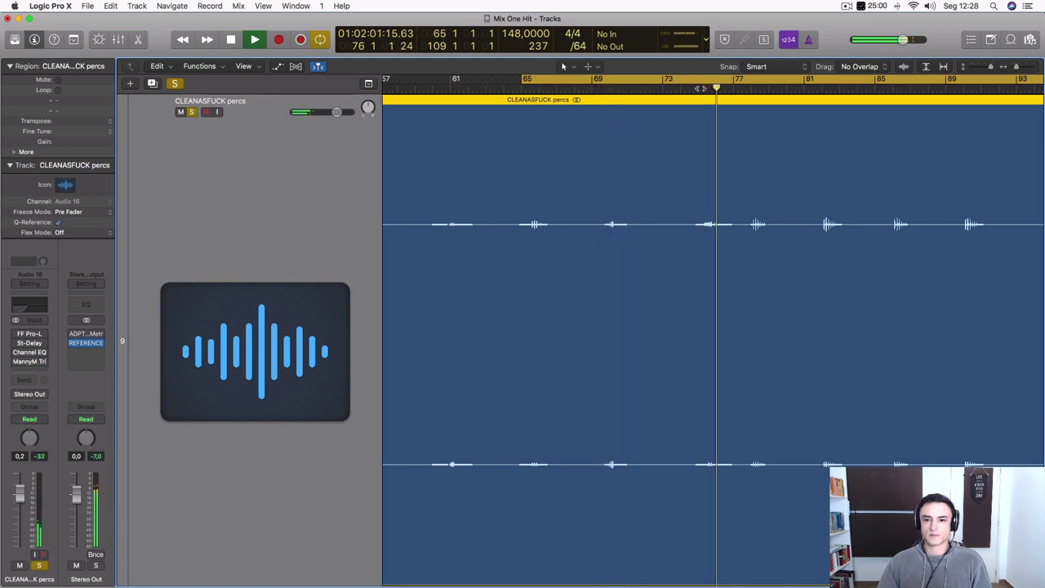
click(746, 89)
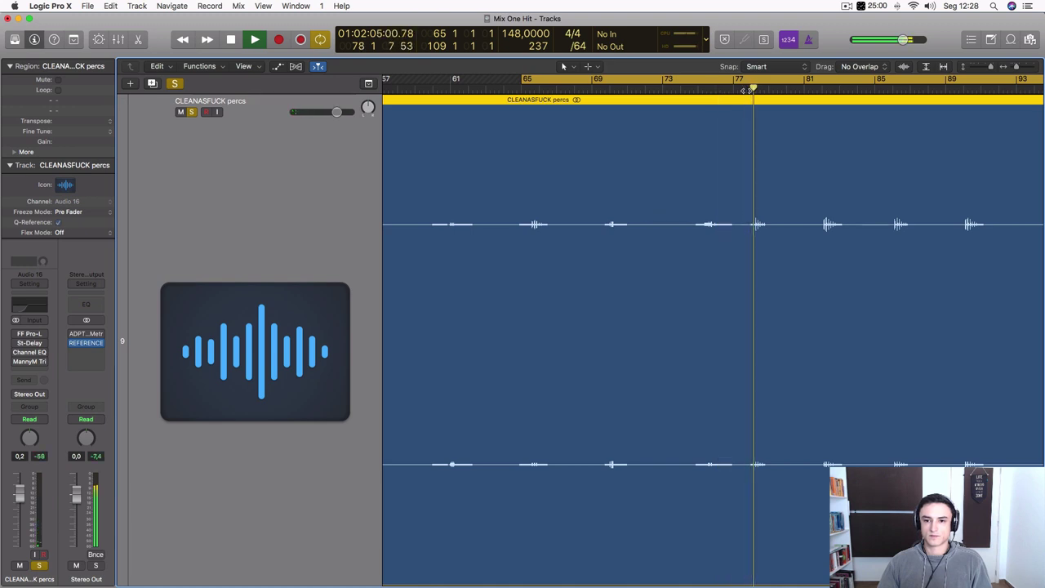
key(space)
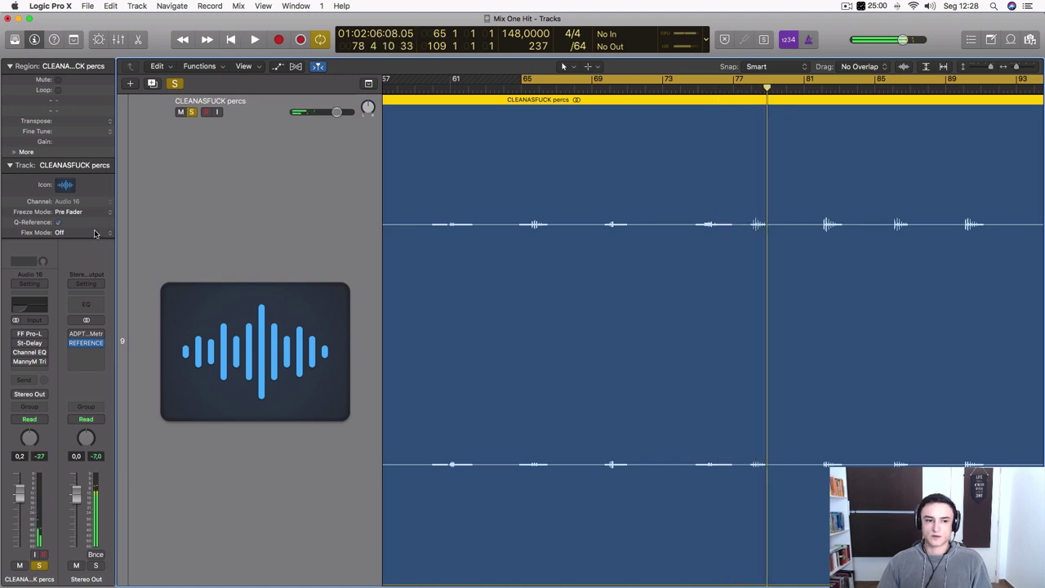
- Re-enable the percs track's FF Pro-L limiter, check its settings, and listen to the hits through it
click(29, 335)
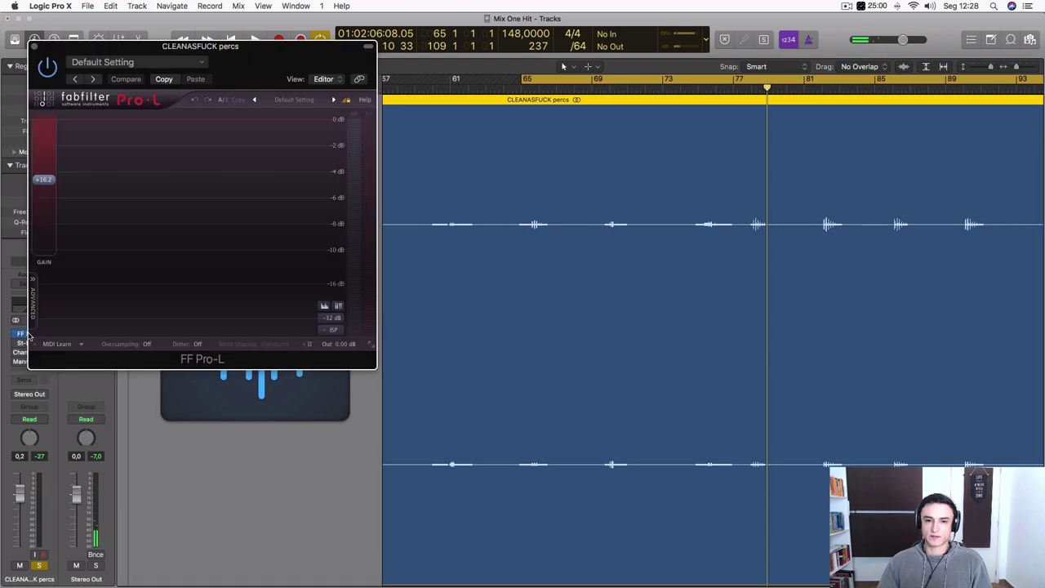
click(35, 48)
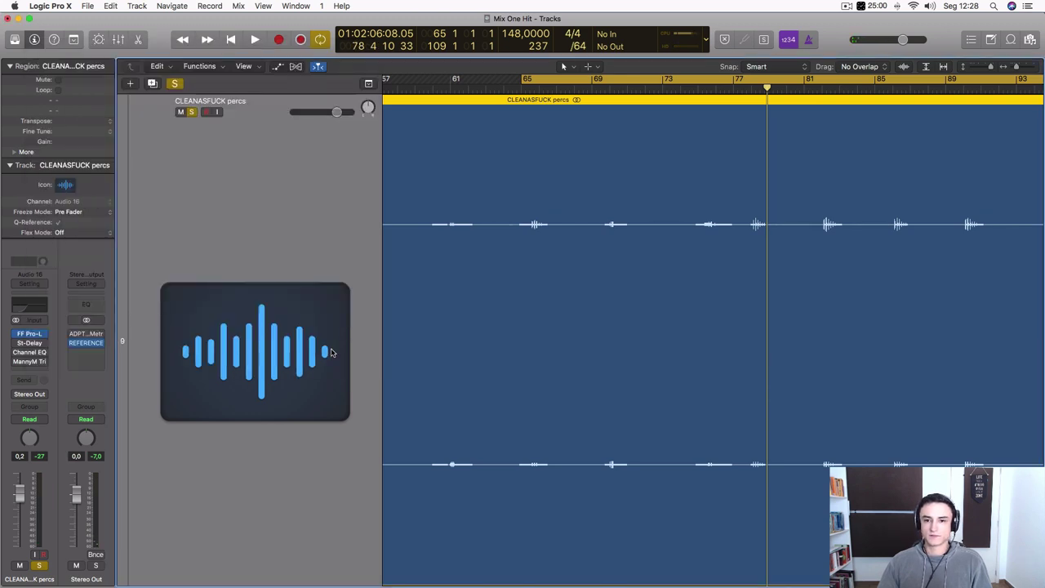
key(space)
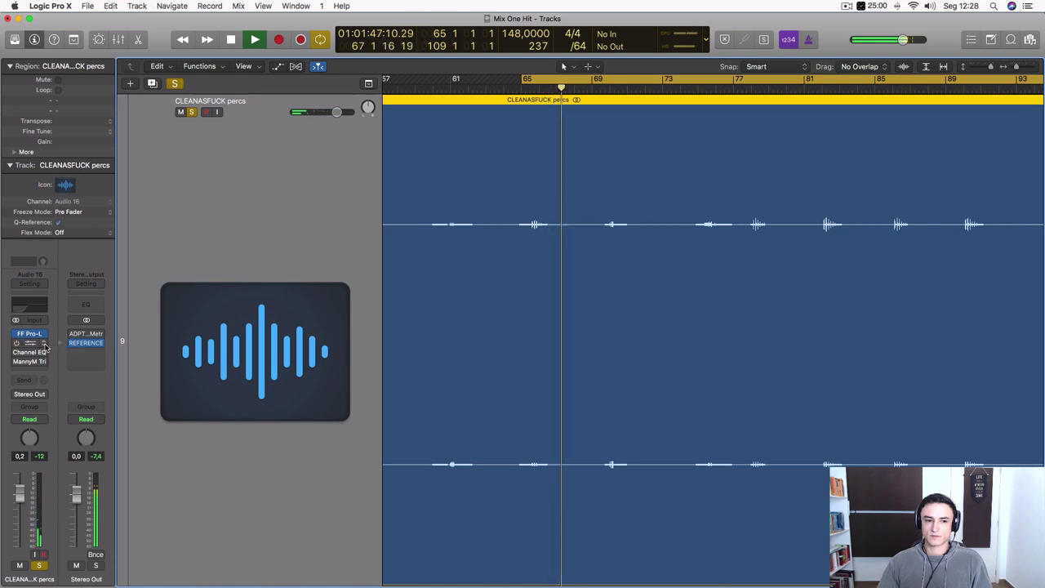
key(space)
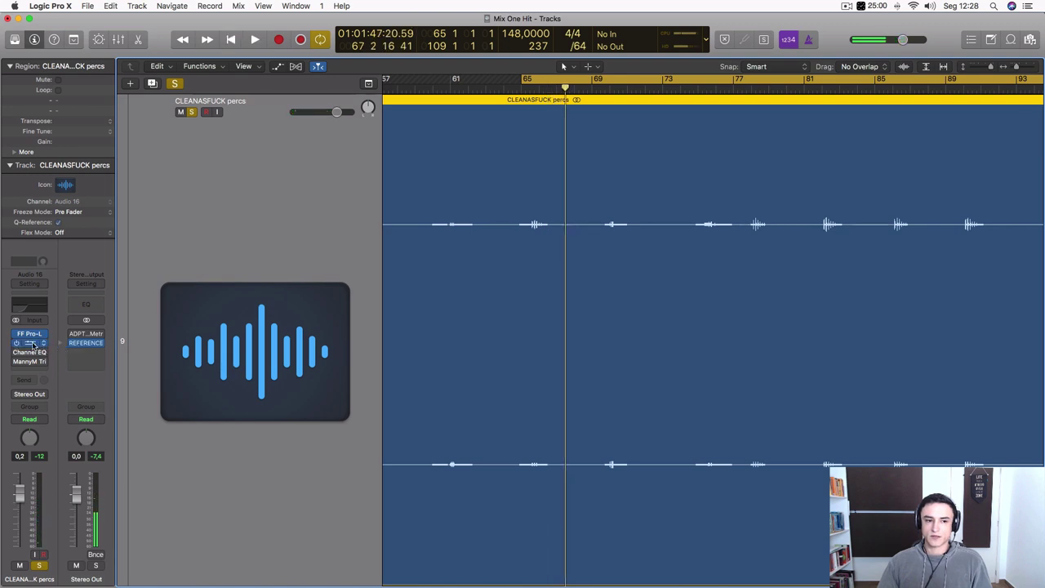
- Re-enable the percs track's Stereo Delay, review its settings, and listen to the delayed hits
click(31, 343)
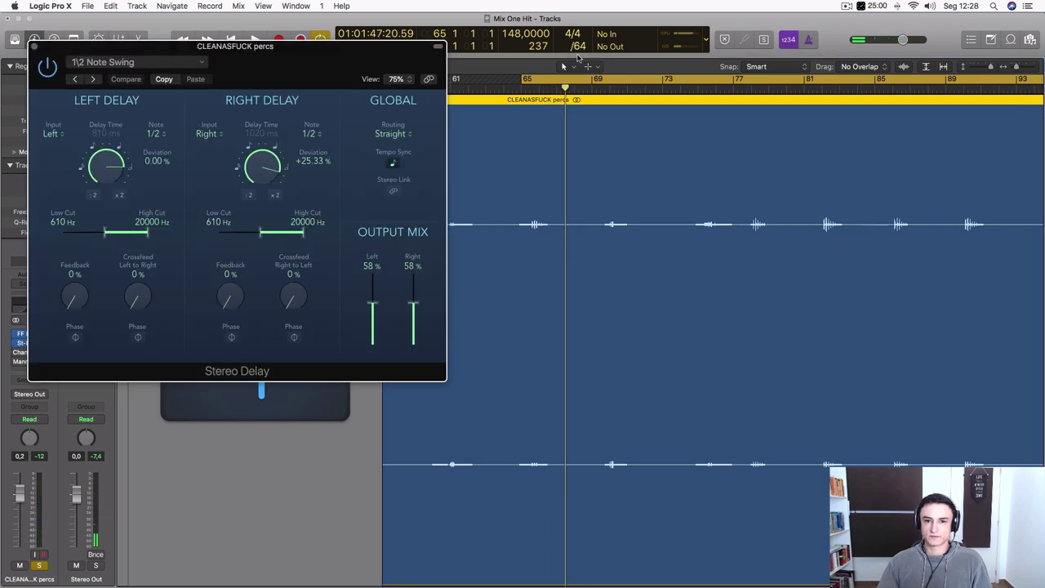
key(space)
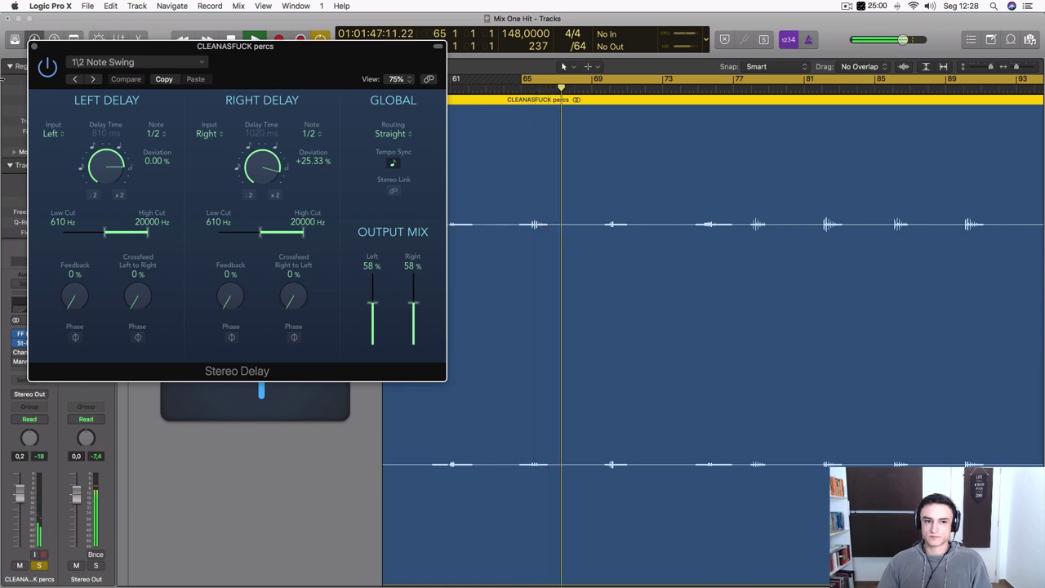
click(33, 46)
key(space)
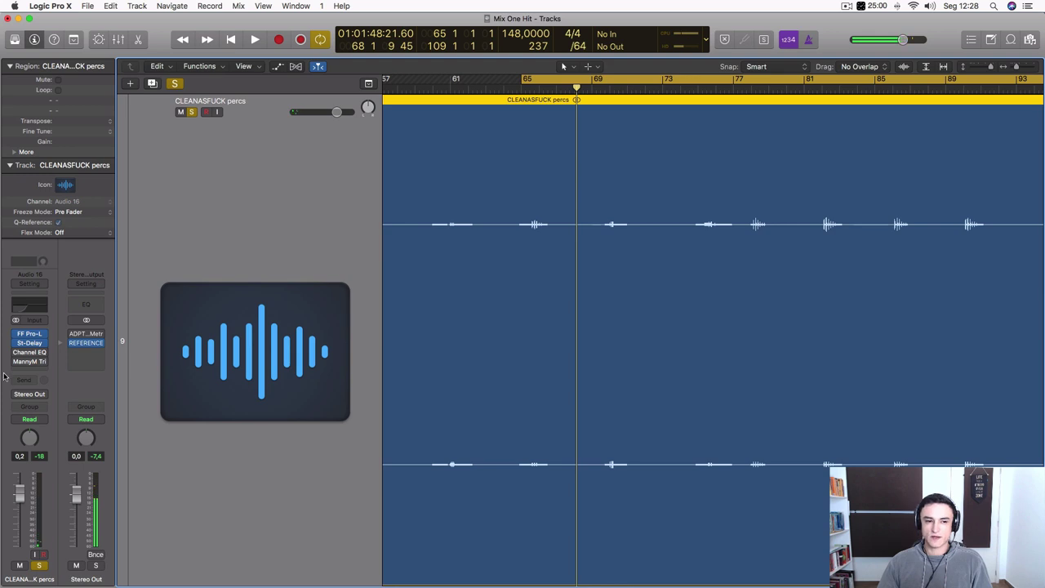
- Re-enable the percs track's Channel EQ, review its low cut, and listen to the filtered hits
click(29, 351)
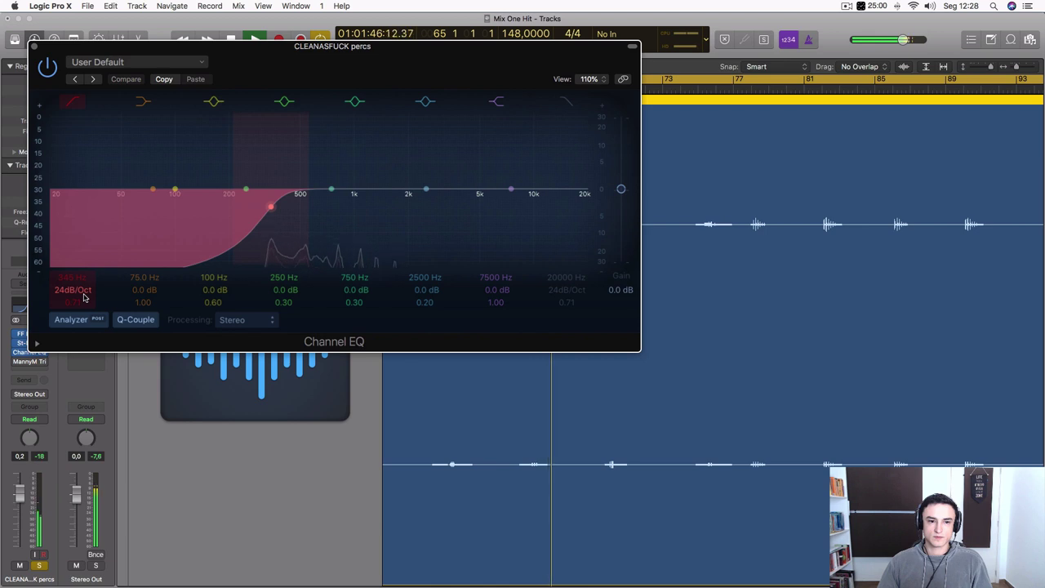
click(33, 46)
key(space)
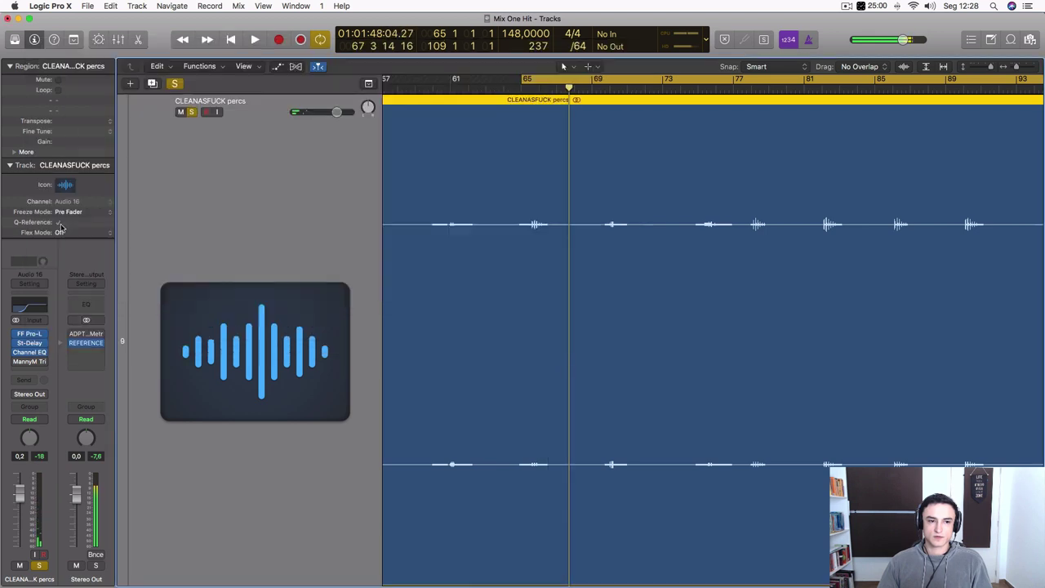
- Try the MannyM TripleD on the percs during playback, and bypass it again
click(30, 363)
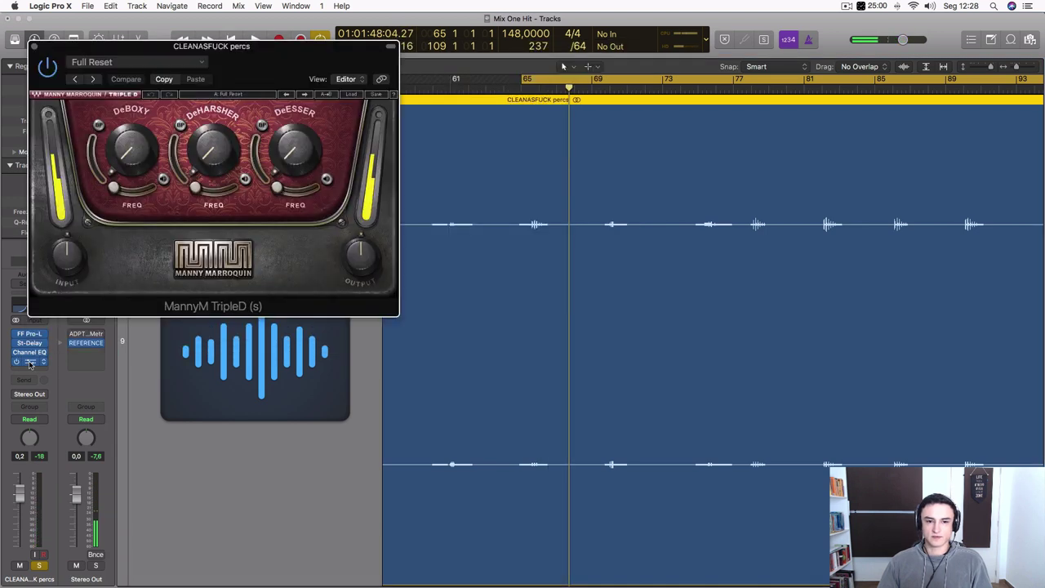
key(space)
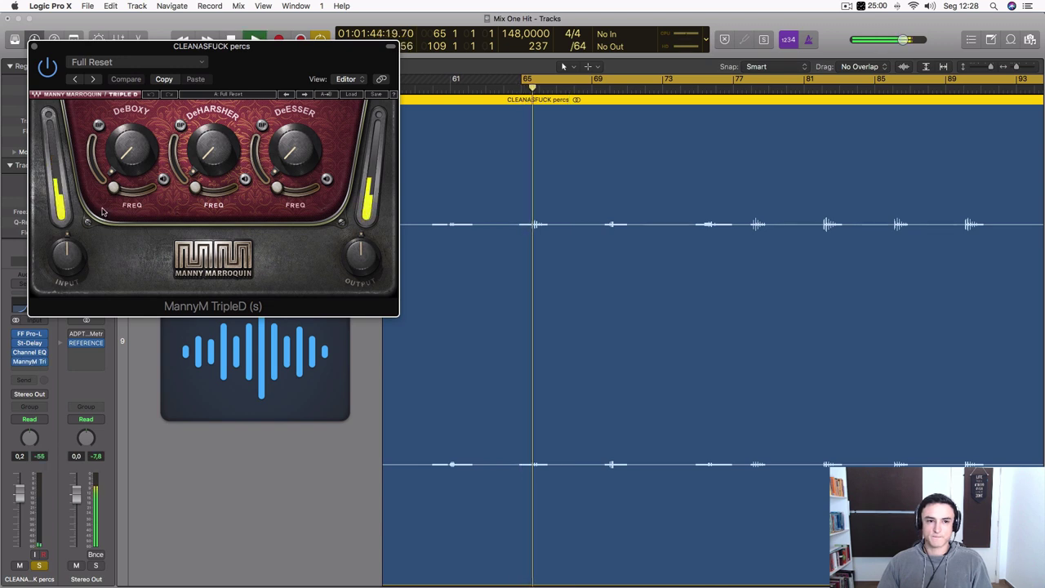
click(52, 37)
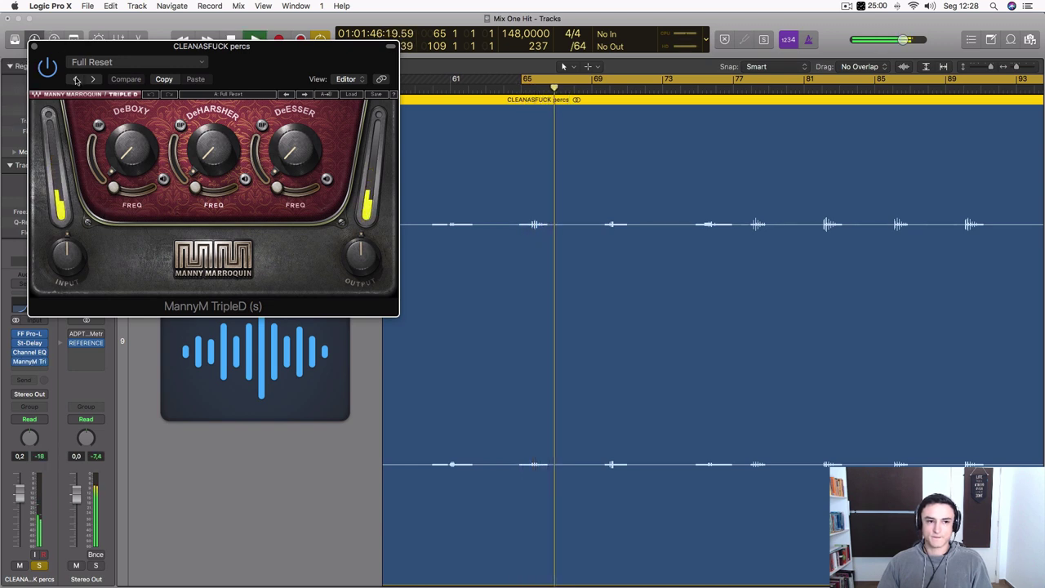
click(33, 47)
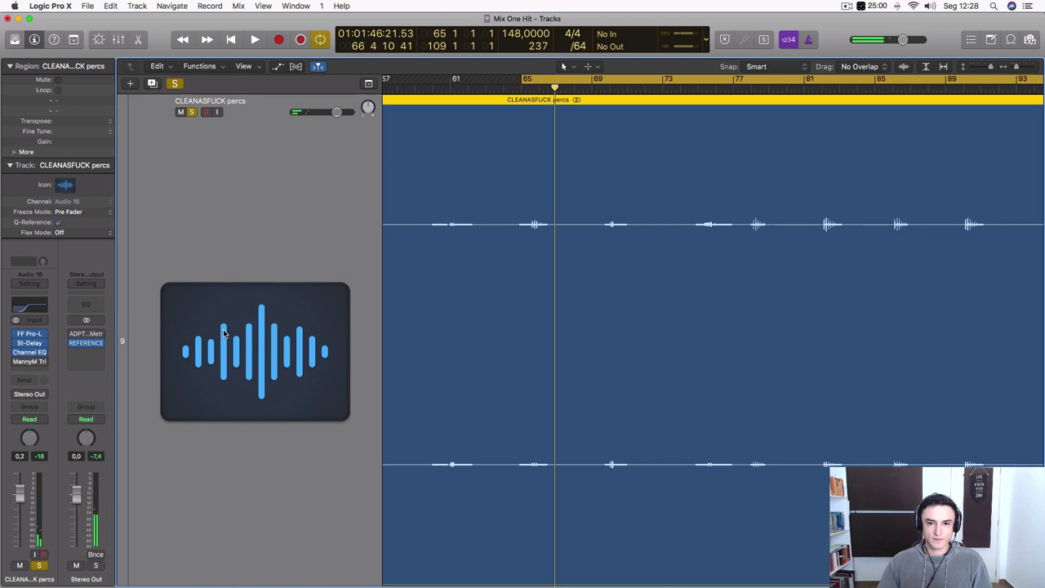
- In the percs Channel EQ, raise the low cut to 360 Hz and cut 2 dB at 2150 Hz with a Q of 0.20
click(24, 307)
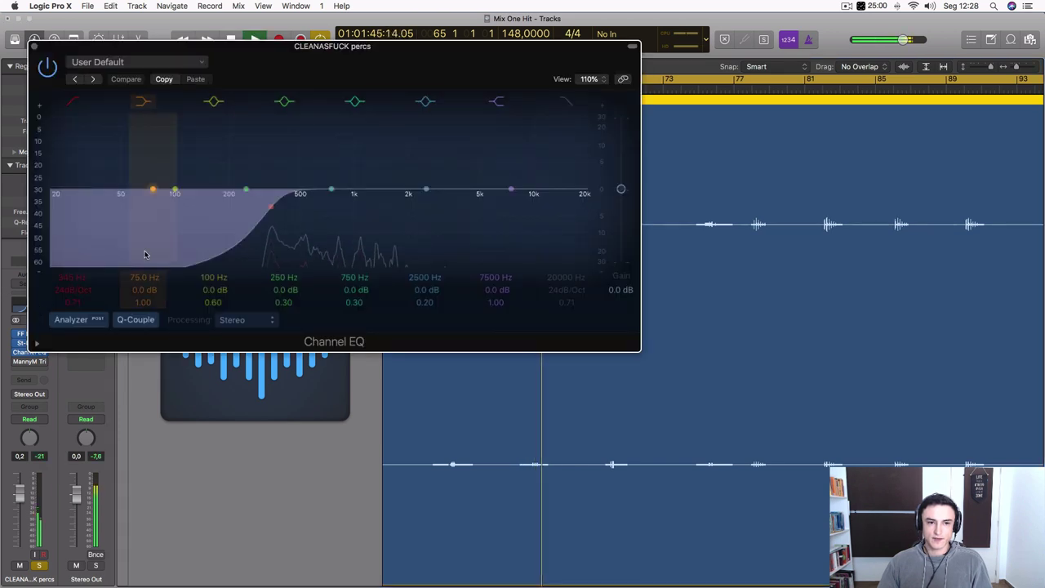
drag(72, 277, 72, 272)
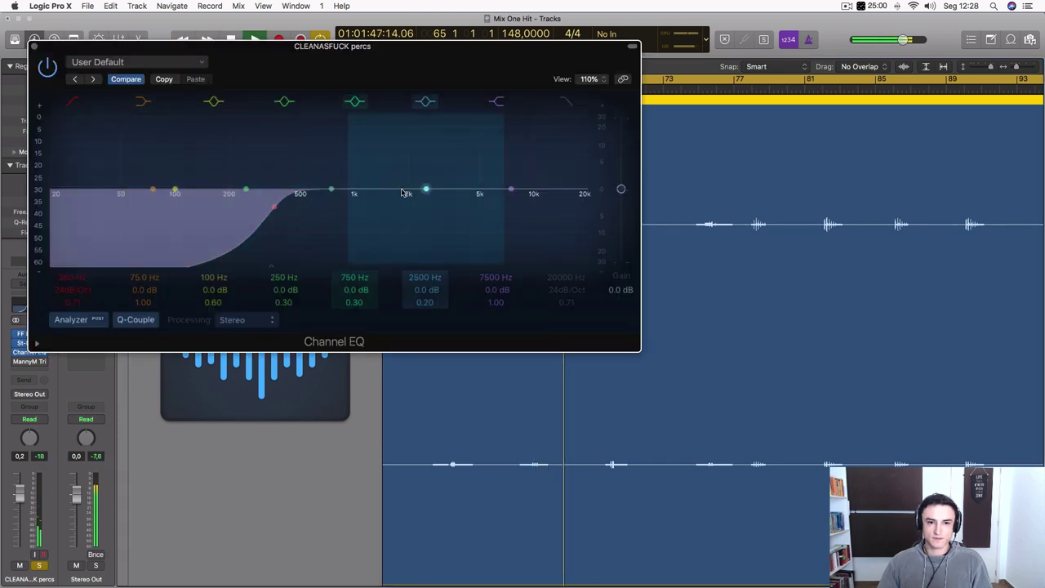
drag(403, 192, 390, 198)
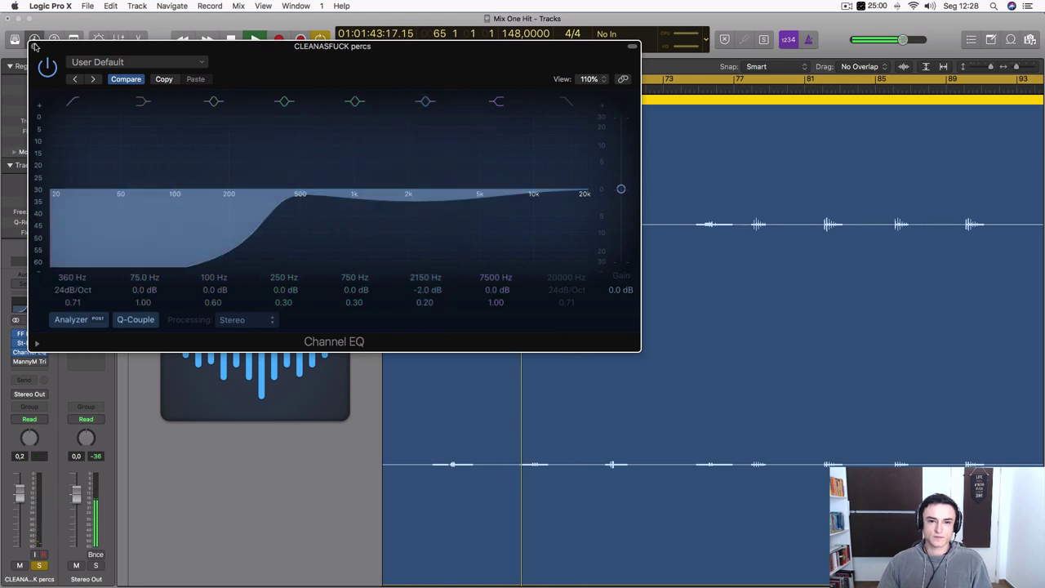
click(35, 46)
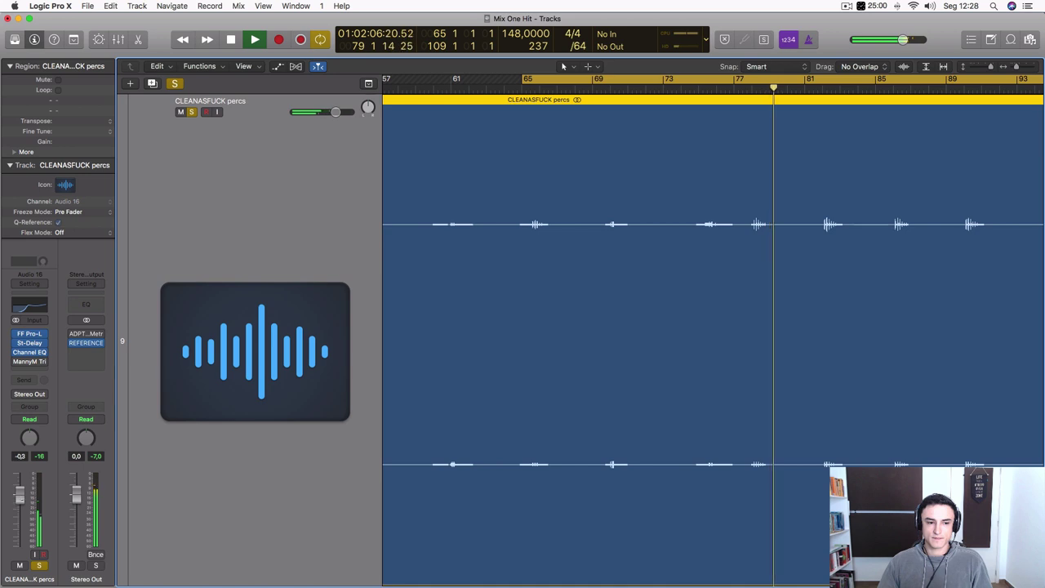
- Stop playback and add the CLEANASFUCK snarerorr track to the soloed tracks
scroll(342, 365, down, 5)
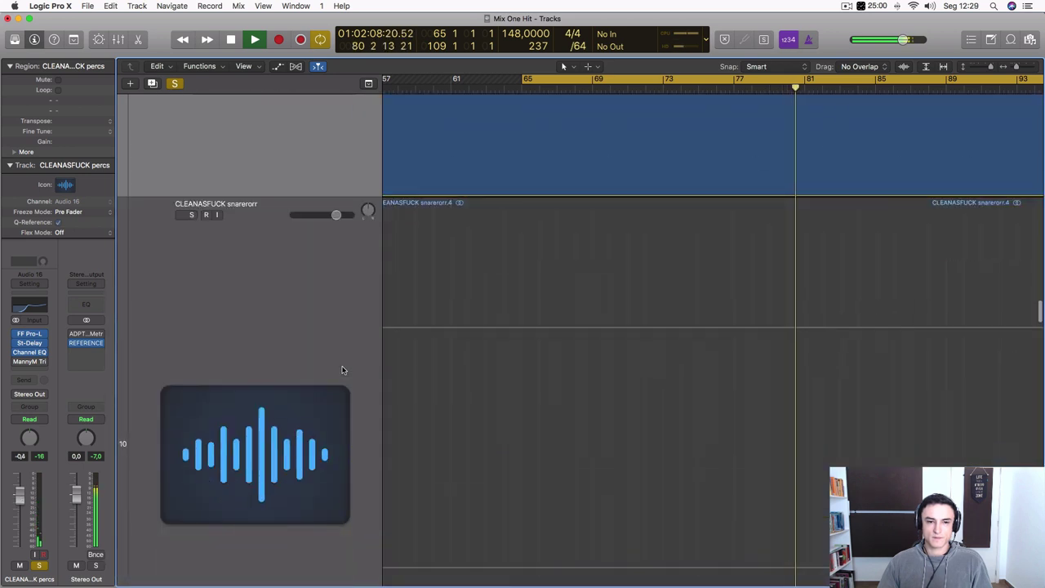
scroll(342, 370, down, 5)
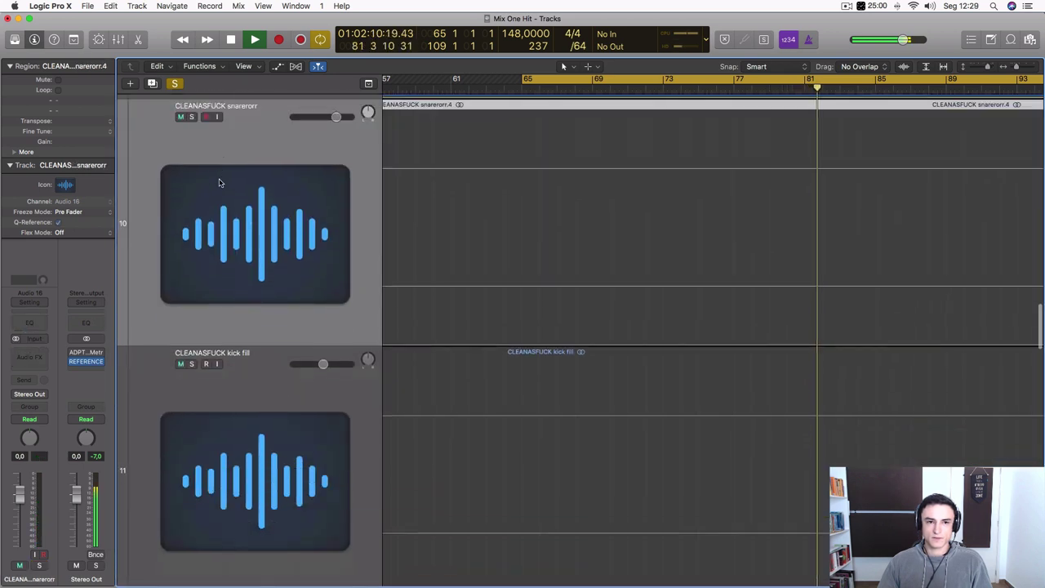
scroll(444, 176, down, 2)
scroll(444, 176, left, 8)
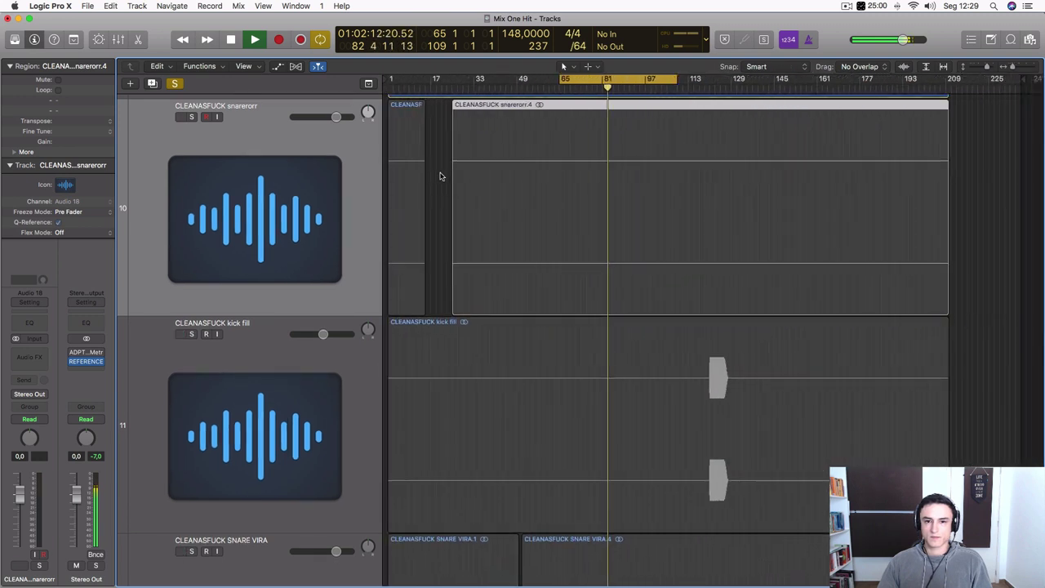
key(space)
click(559, 179)
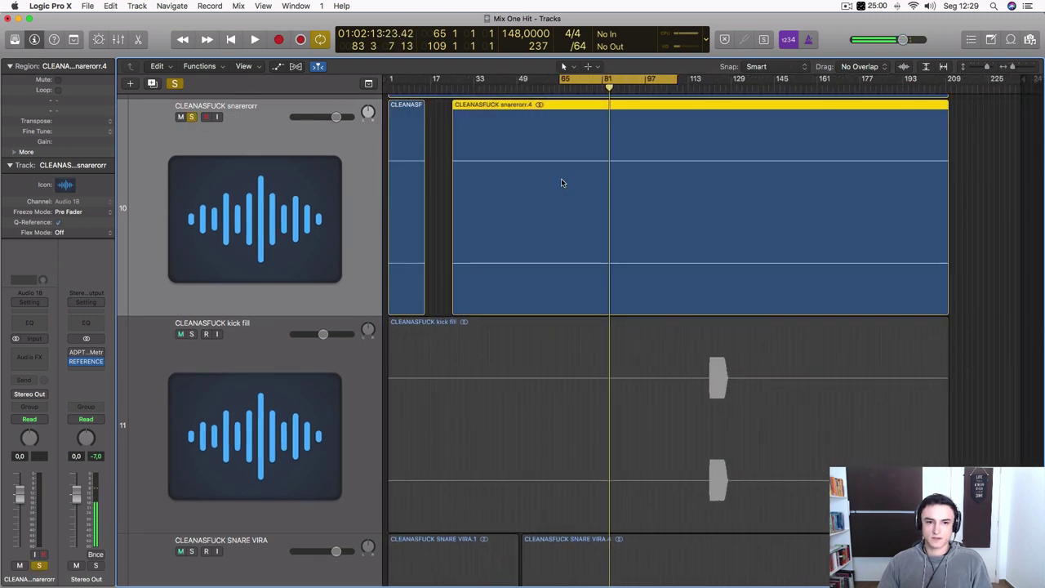
- Listen to the end of the snarerorr track's first region, around bars 13 to 15
scroll(559, 181, right, 6)
scroll(564, 182, left, 15)
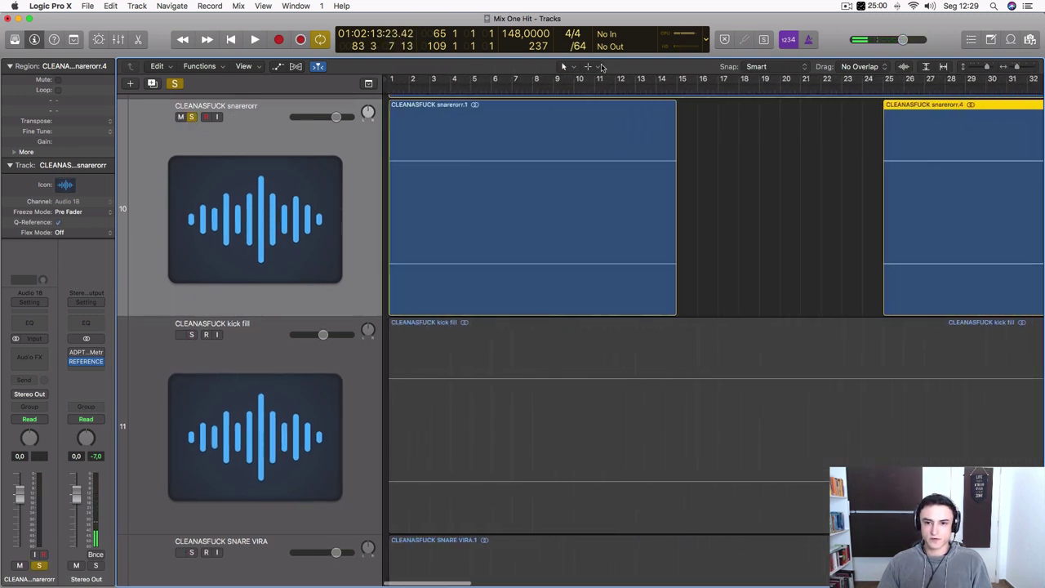
scroll(787, 237, left, 4)
key(space)
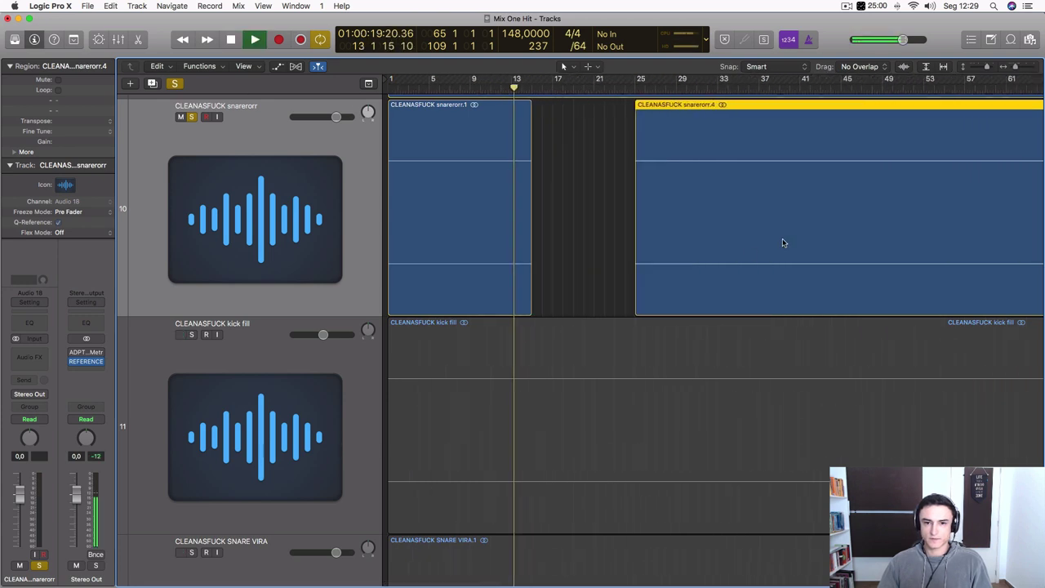
scroll(654, 275, up, 5)
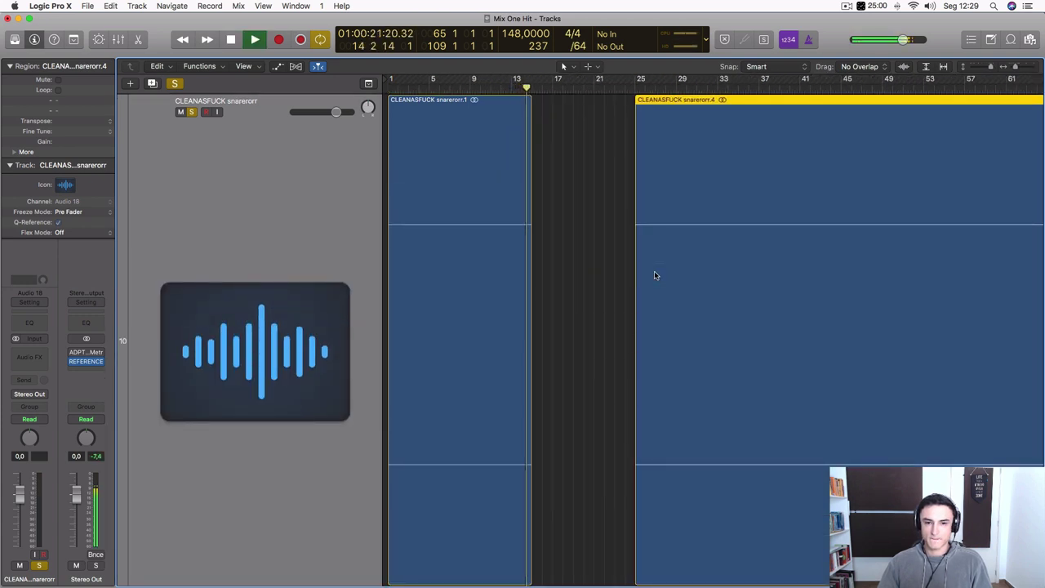
scroll(654, 275, down, 5)
scroll(655, 275, down, 2)
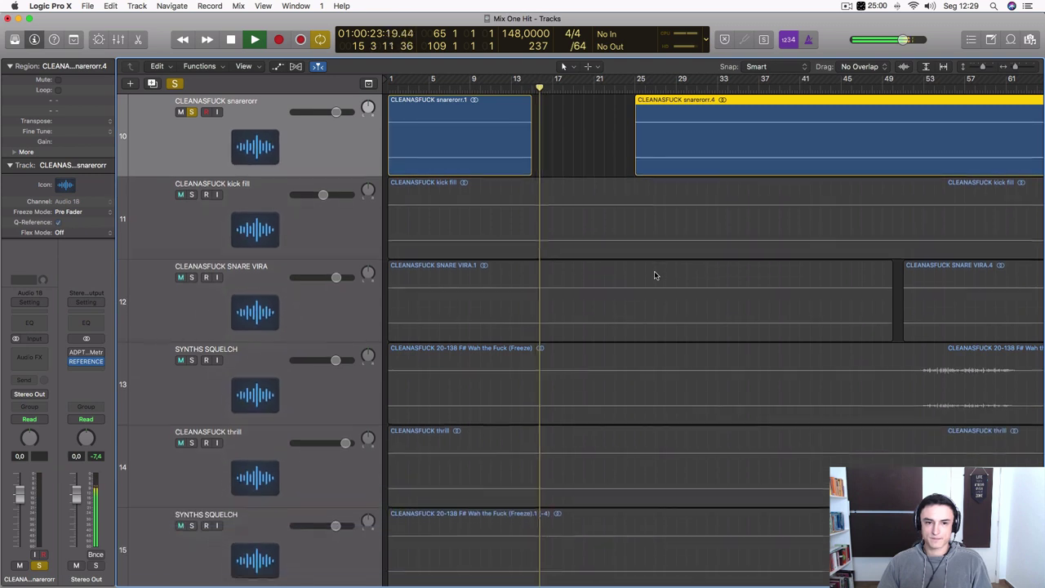
- Add the CLEANASFUCK kick fill track to the soloed tracks and set the cycle range to bars 121 to 165
click(191, 194)
click(364, 214)
scroll(522, 226, left, 8)
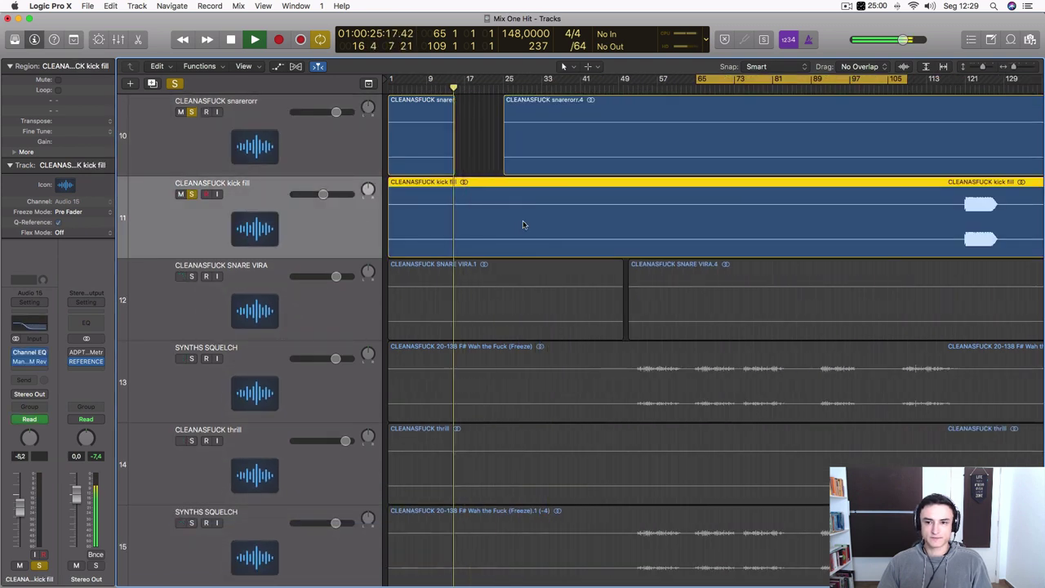
drag(636, 72, 782, 87)
- Bypass the kick fill track's Channel EQ and reverb inserts, and audition the fill from bar 121 in close view
key(super+Down)
key(super+Down)
key(super+Down)
key(super+Down)
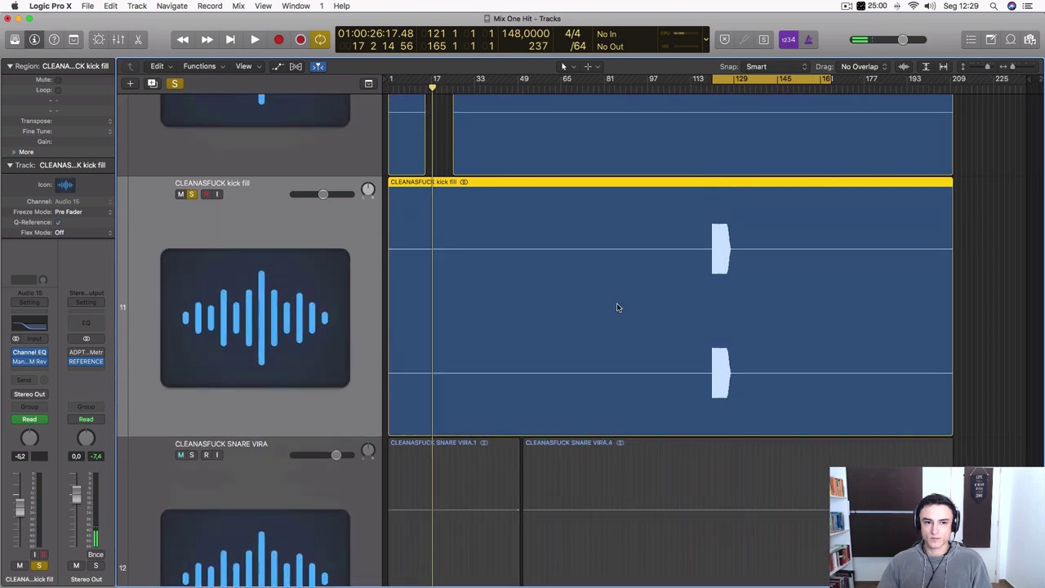
key(super+Right)
key(super+Right)
key(super+Right)
key(super+Right)
scroll(613, 307, right, 8)
scroll(594, 308, right, 10)
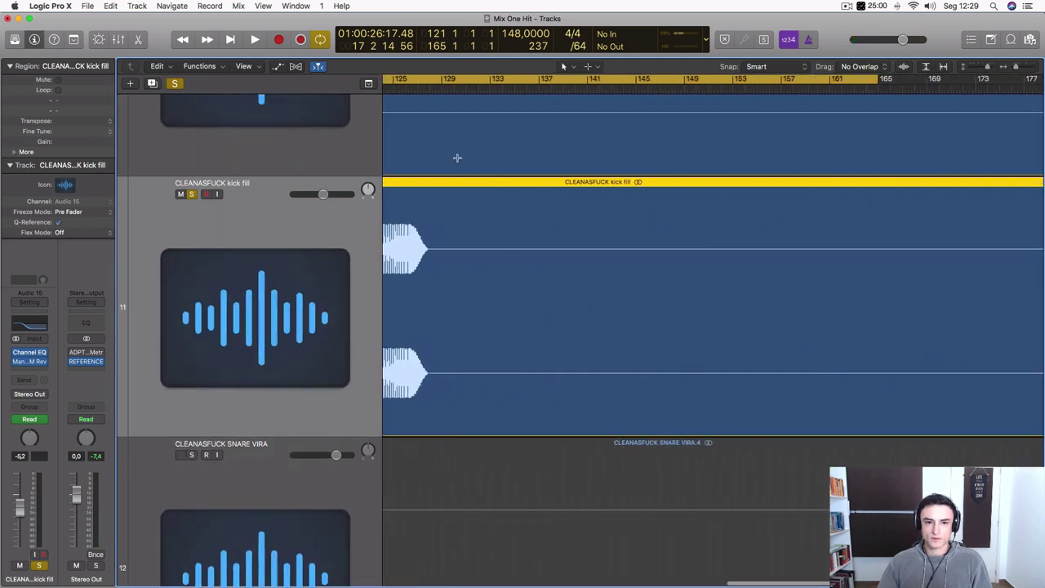
scroll(439, 108, left, 2)
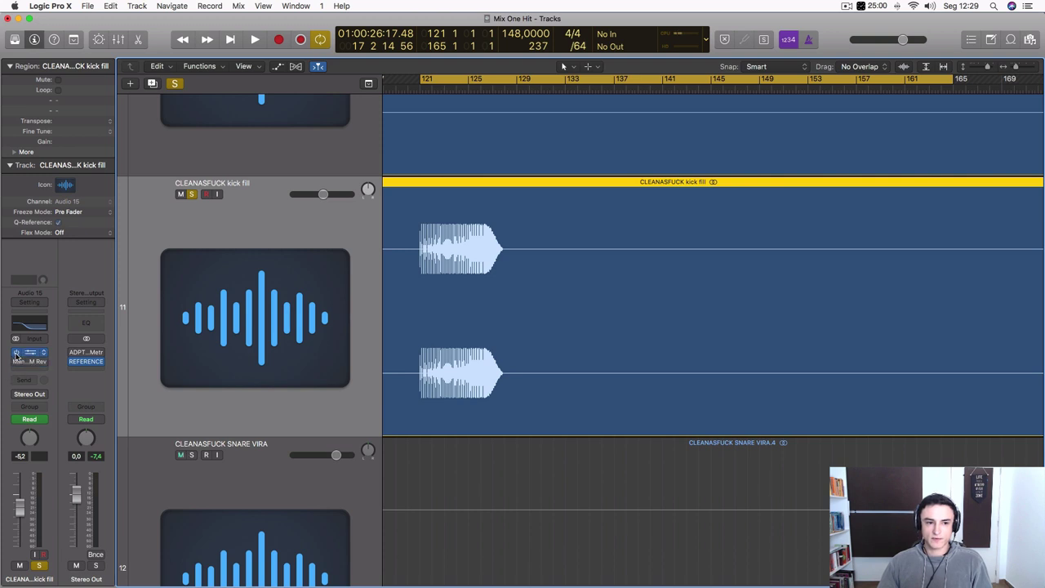
key(space)
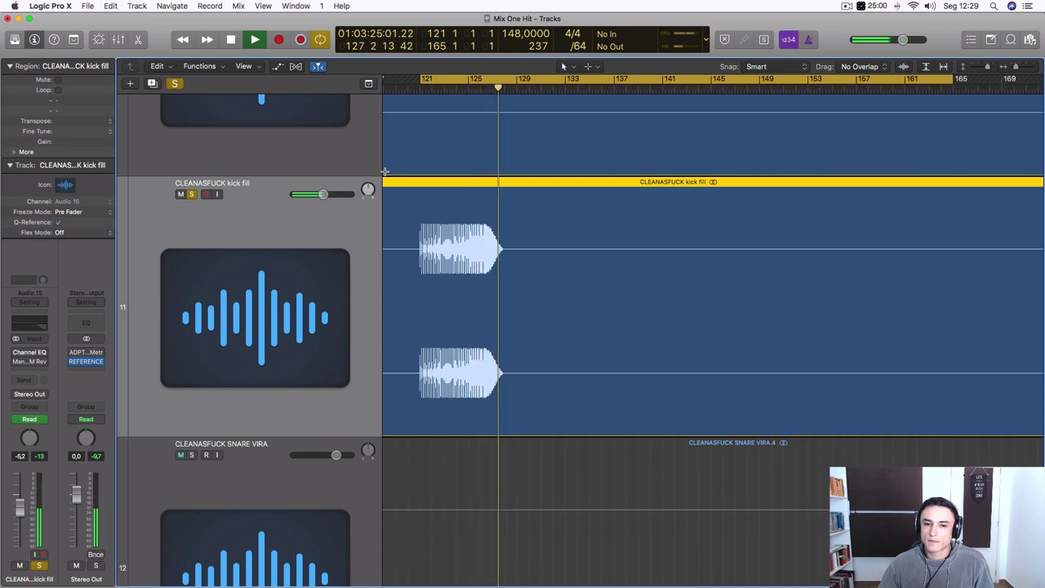
key(space)
click(193, 194)
click(193, 194)
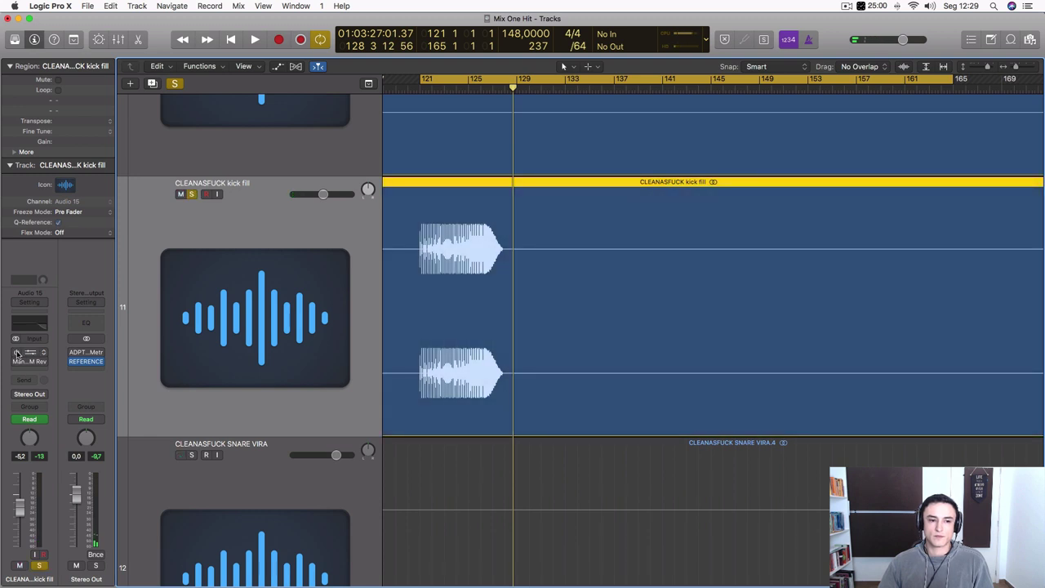
- Audition the kick fill with its Channel EQ and MannyM Reverb switched back on, reviewing both plug-ins' settings and closing their windows
click(32, 355)
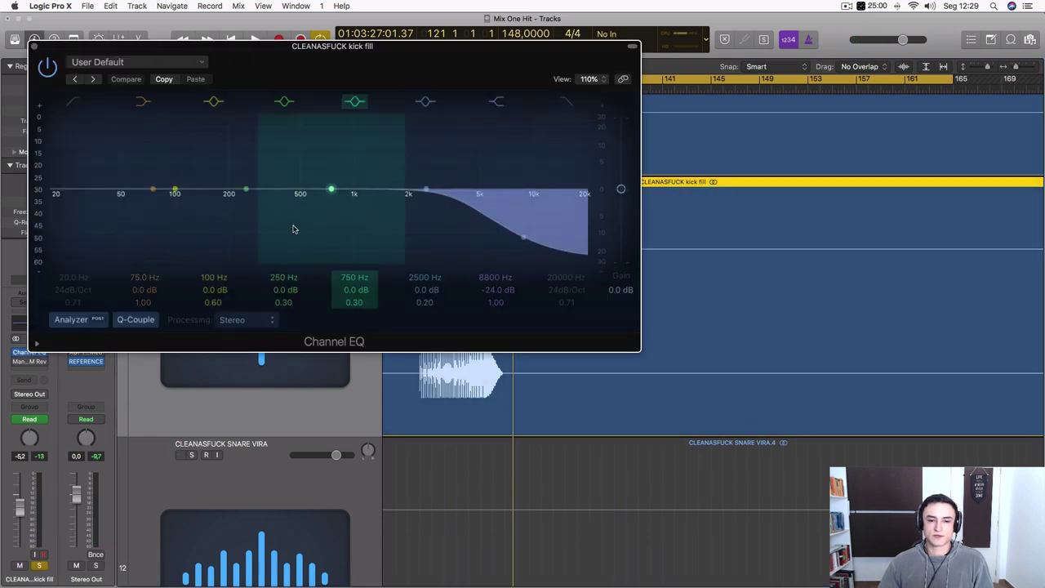
key(space)
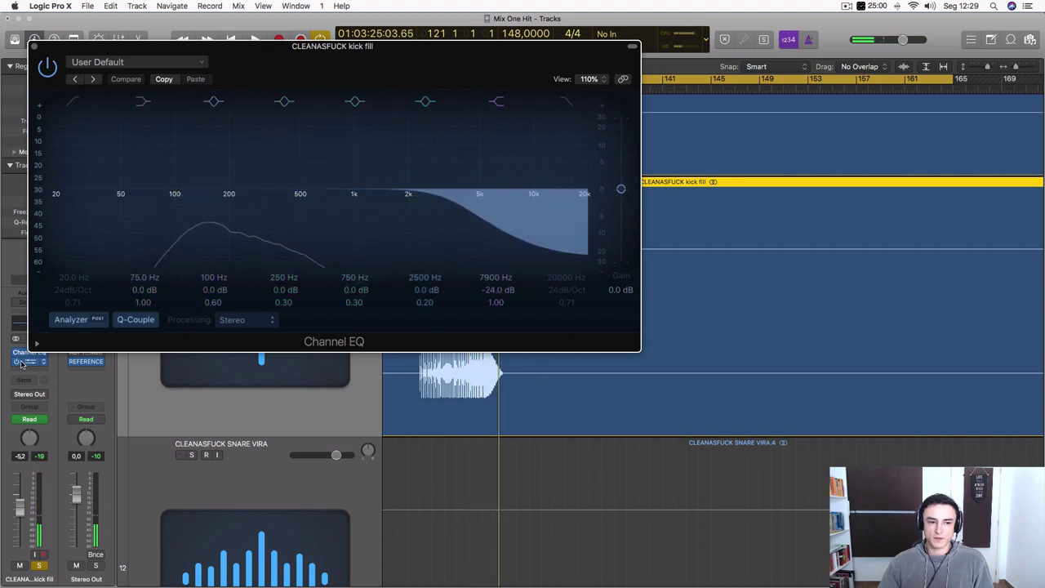
click(28, 361)
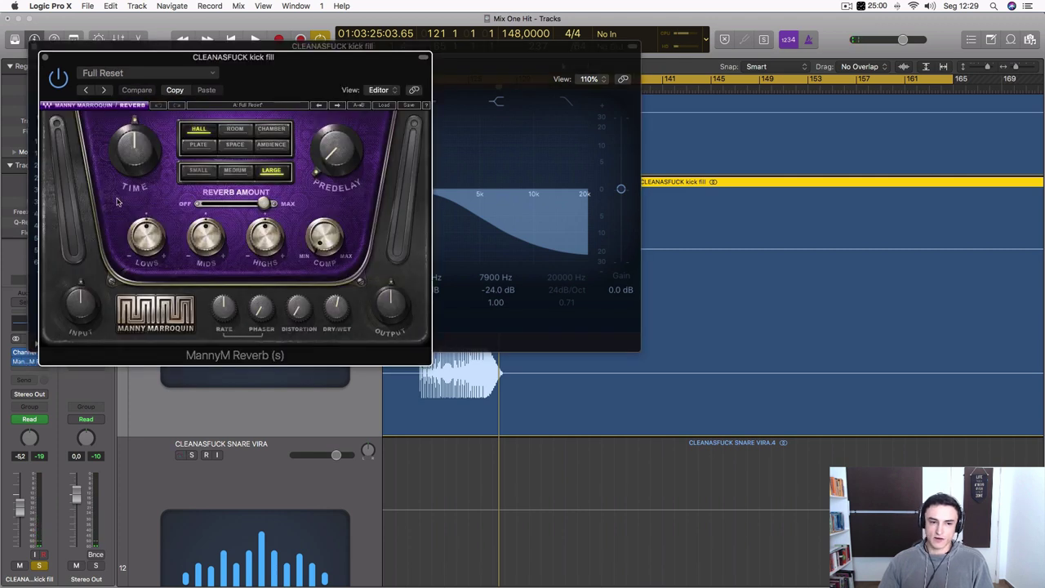
key(space)
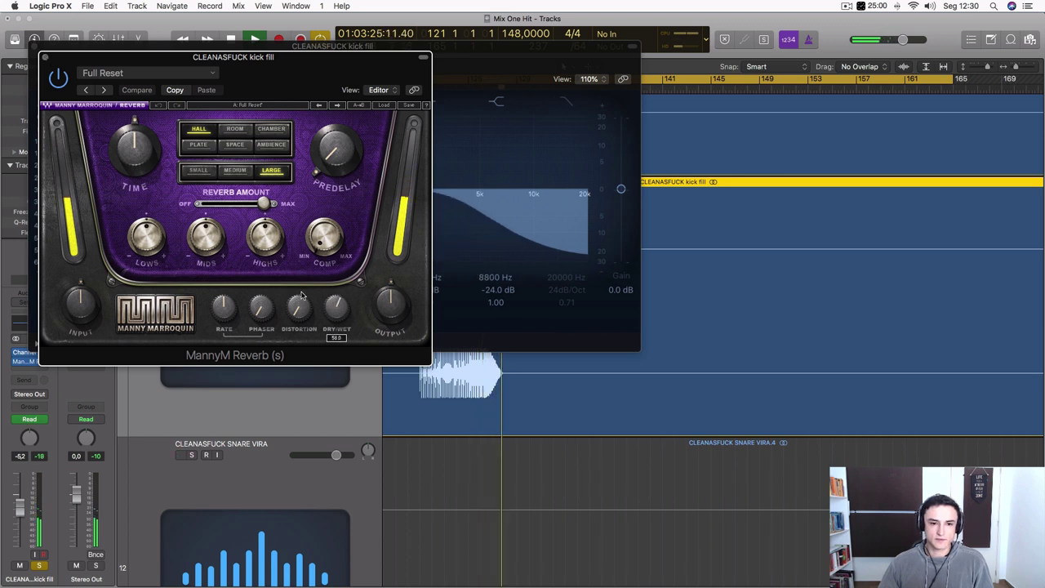
click(46, 58)
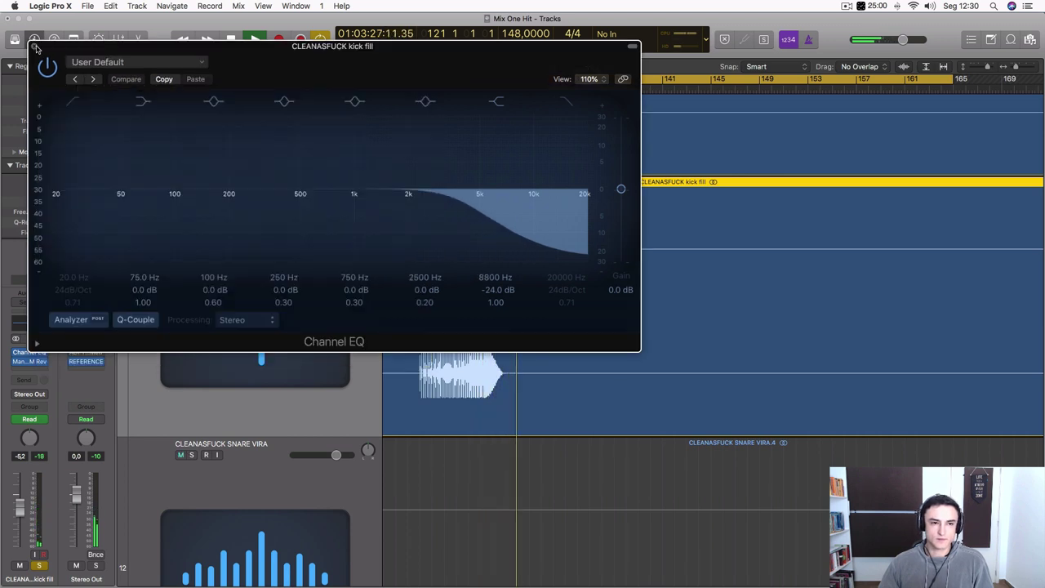
click(33, 48)
- Select the CLEANASFUCK SNARE VIRA track and add it to the soloed tracks
scroll(579, 534, down, 8)
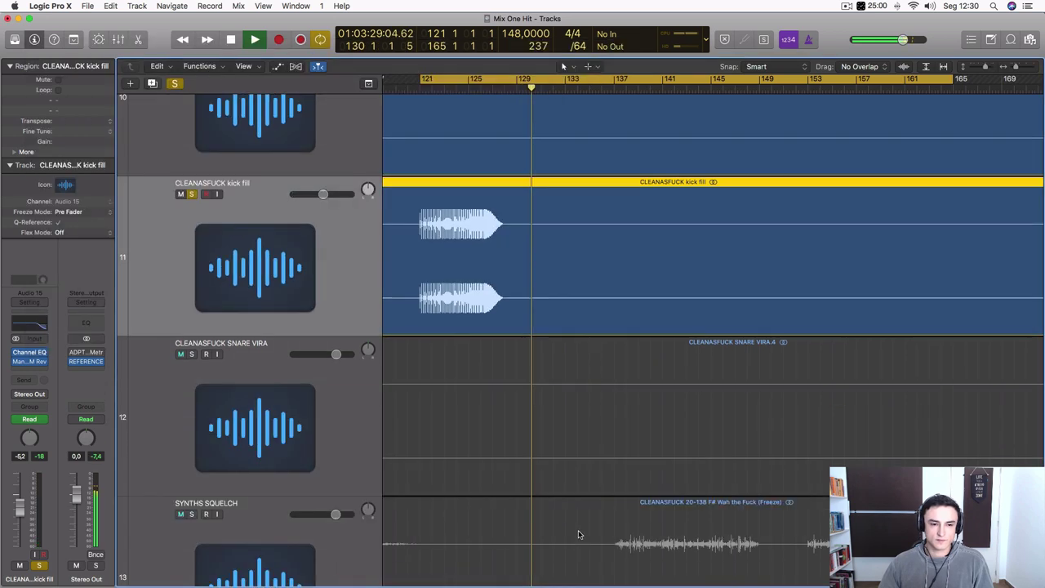
click(245, 254)
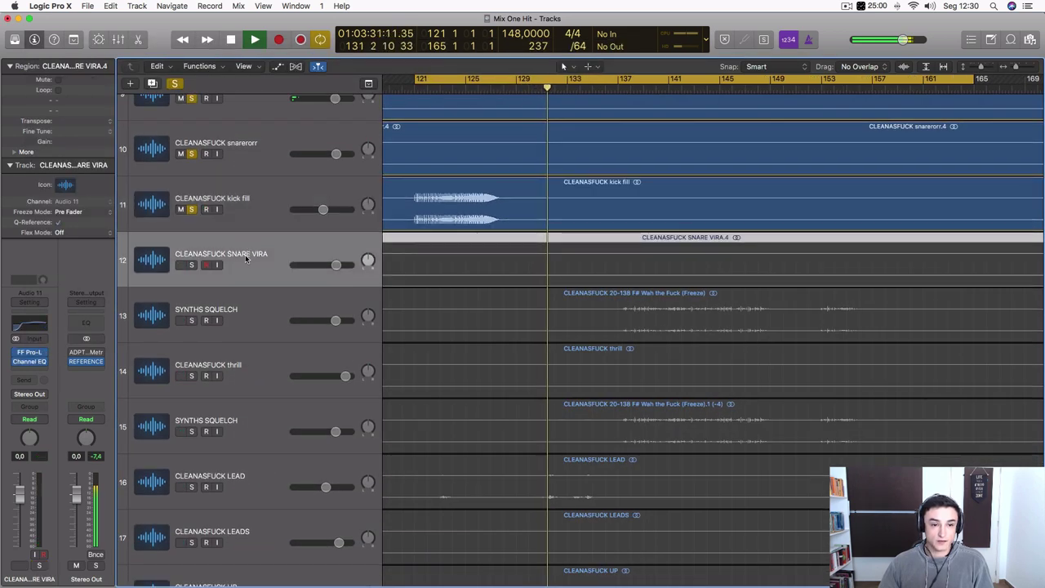
click(192, 266)
scroll(446, 287, down, 10)
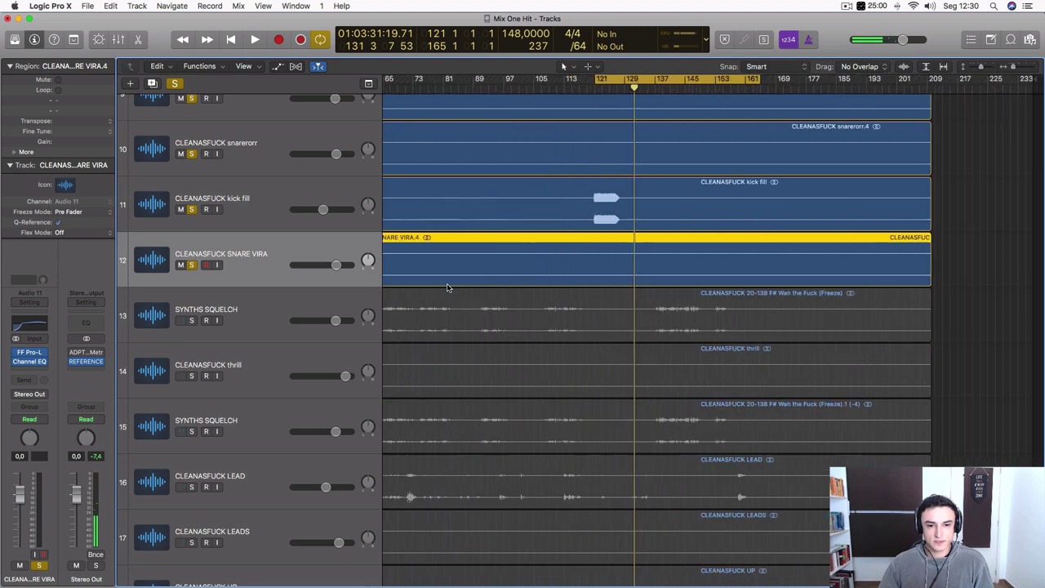
- Listen to the end of the SNARE VIRA track's first region, around bars 49 to 52, and stop playback
scroll(457, 279, up, 10)
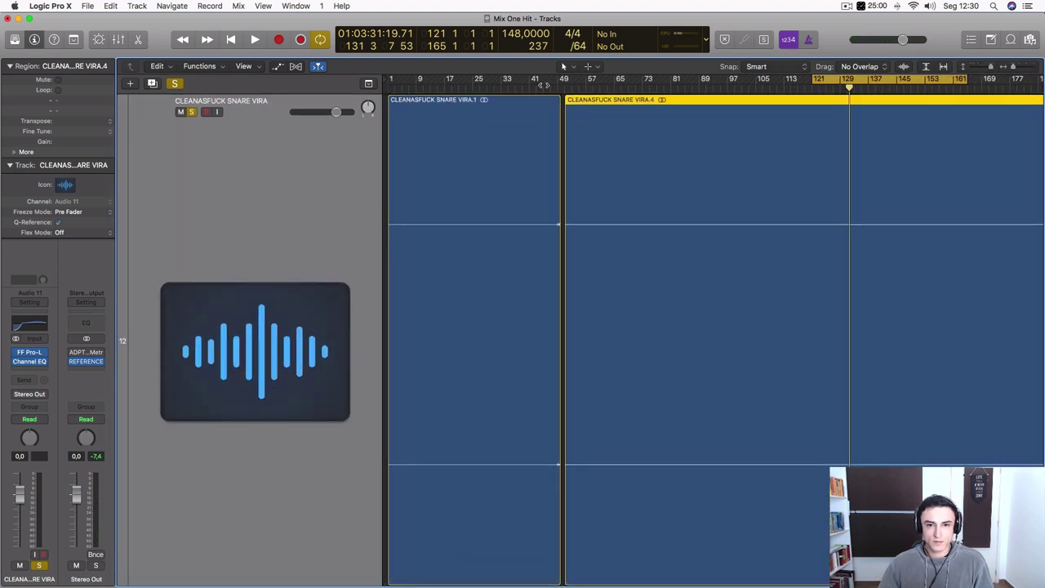
key(space)
scroll(603, 208, up, 10)
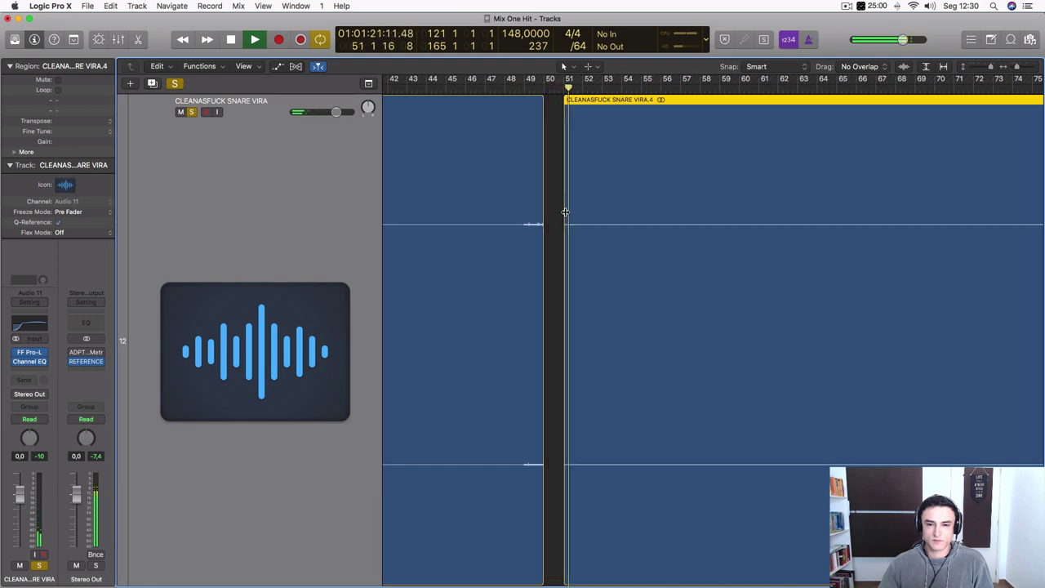
scroll(550, 229, down, 10)
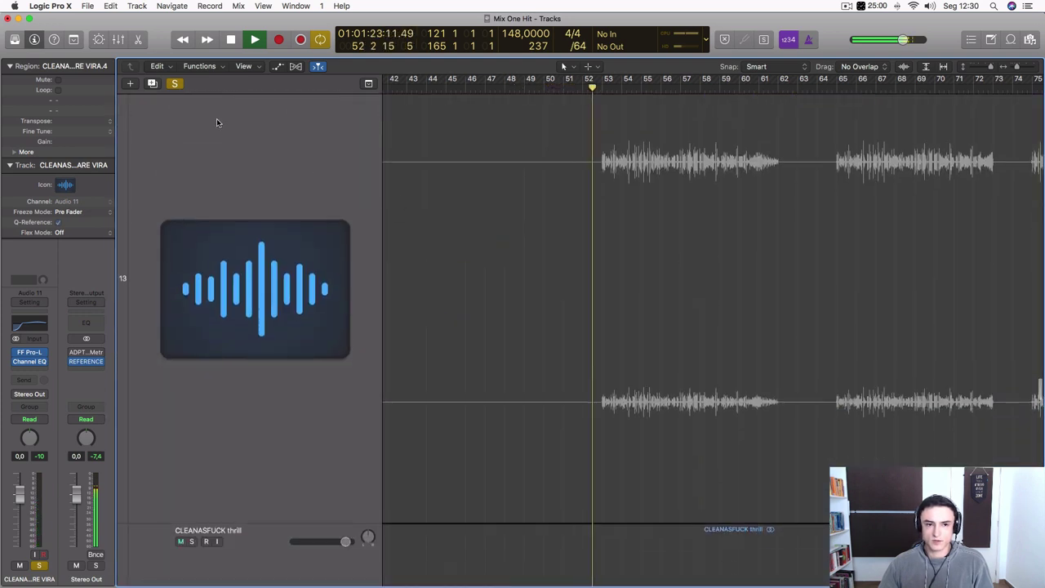
key(space)
- Add the SYNTHS SQUELCH track on row 13 to the soloed tracks, set the cycle range to bars 53 to 72, and select the track
scroll(231, 151, up, 3)
click(192, 183)
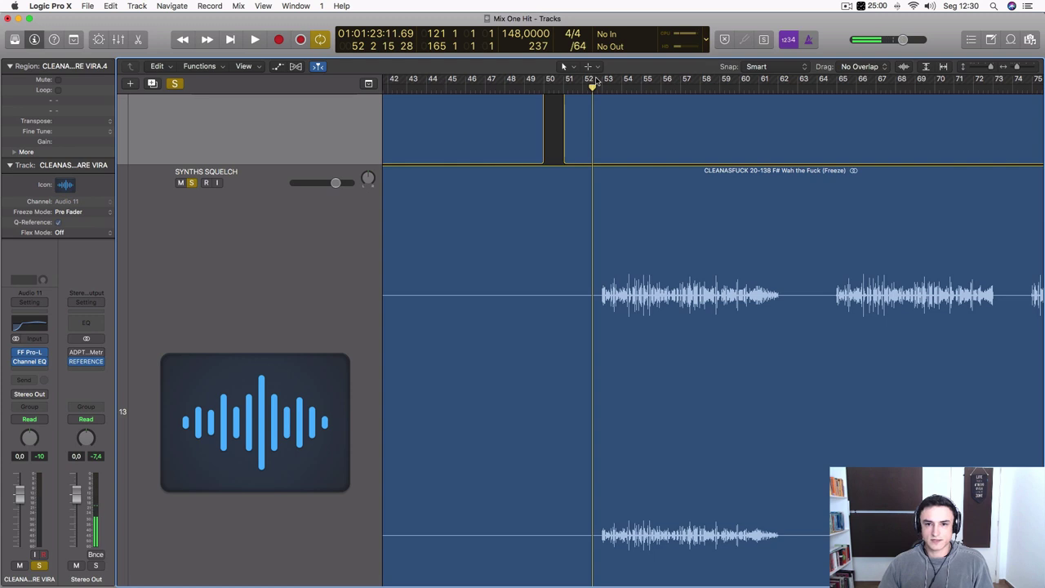
drag(603, 79, 971, 131)
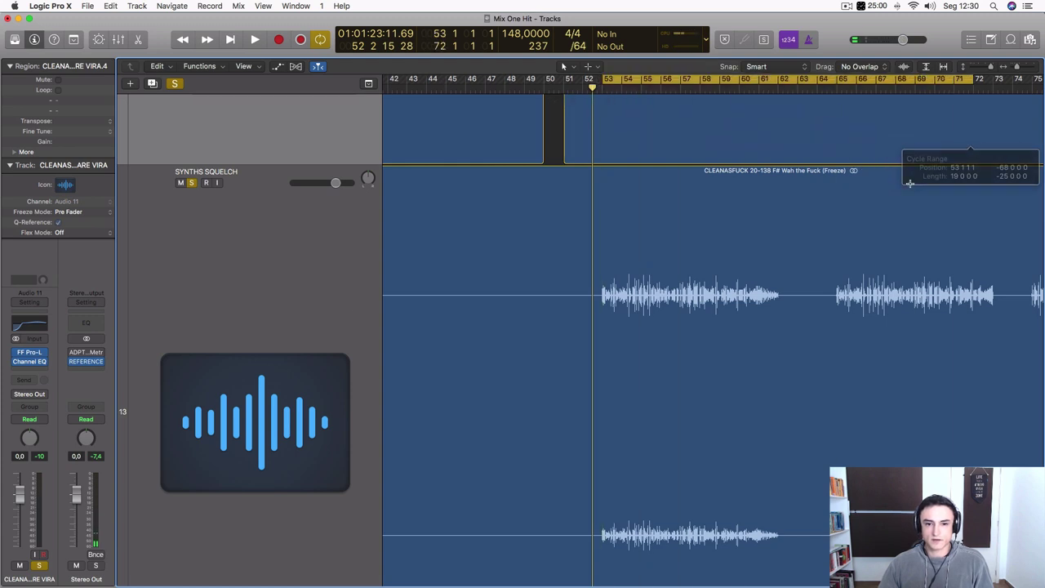
click(287, 300)
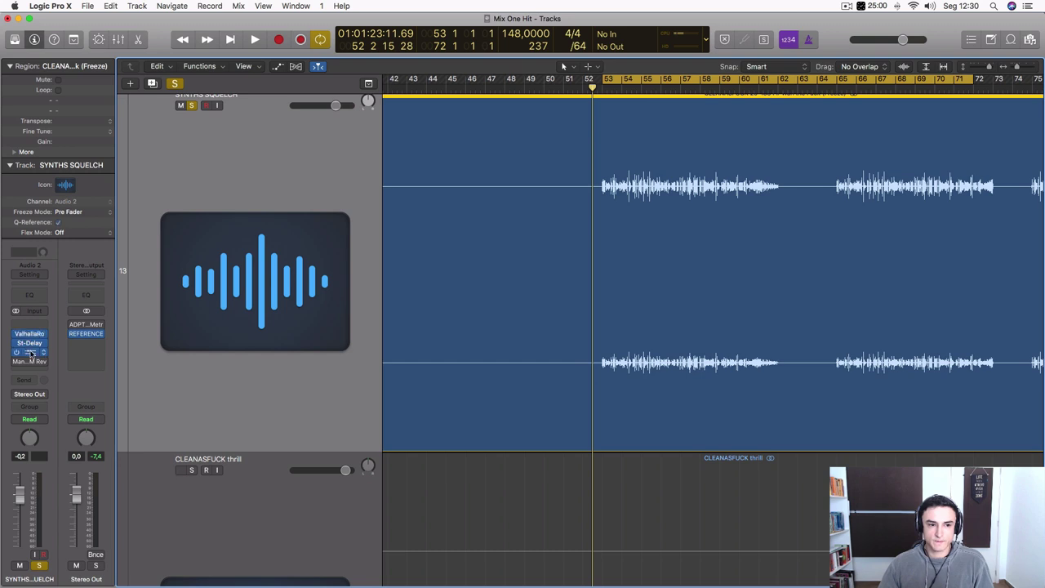
- Review the FF Pro-Q and Stereo Delay settings of the row 13 SYNTHS SQUELCH track during playback, closing both plug-in windows
click(30, 325)
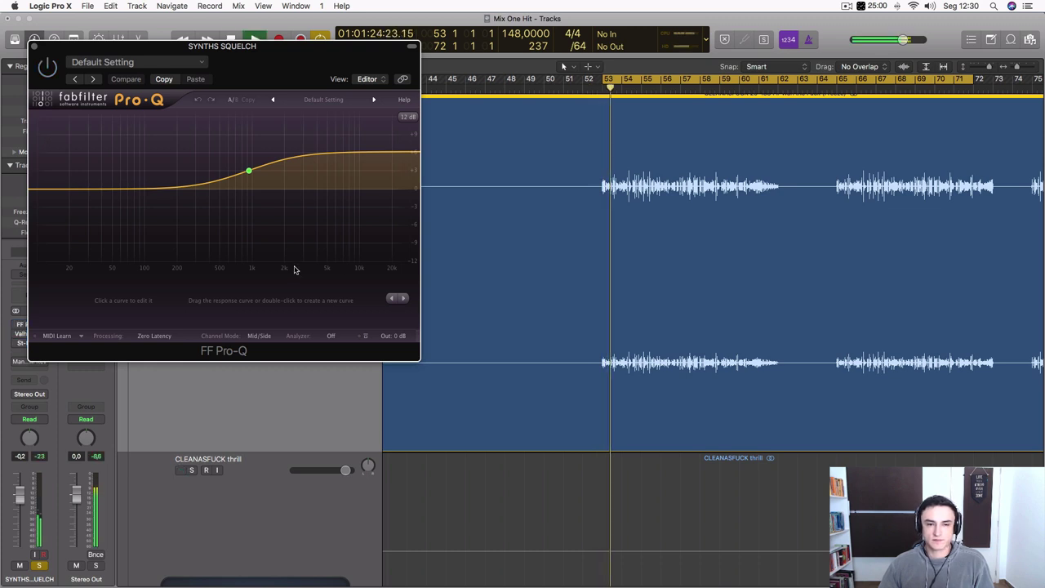
drag(290, 66, 555, 234)
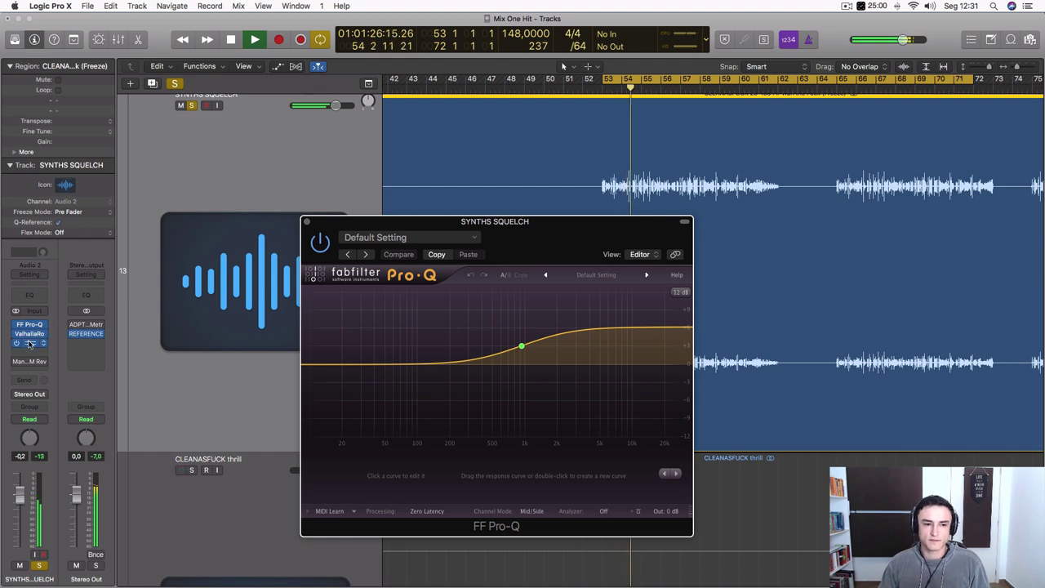
click(29, 343)
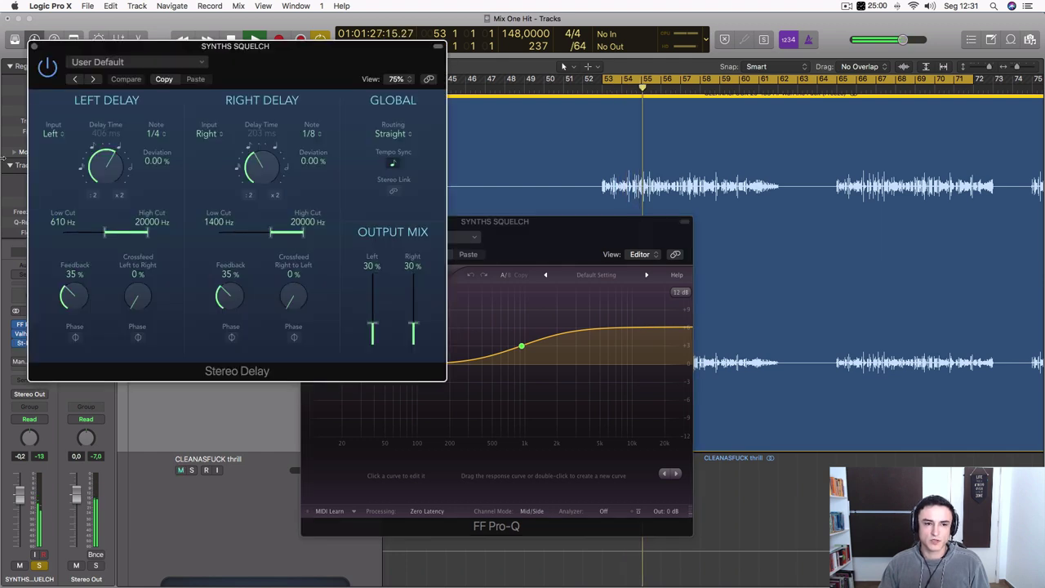
click(34, 47)
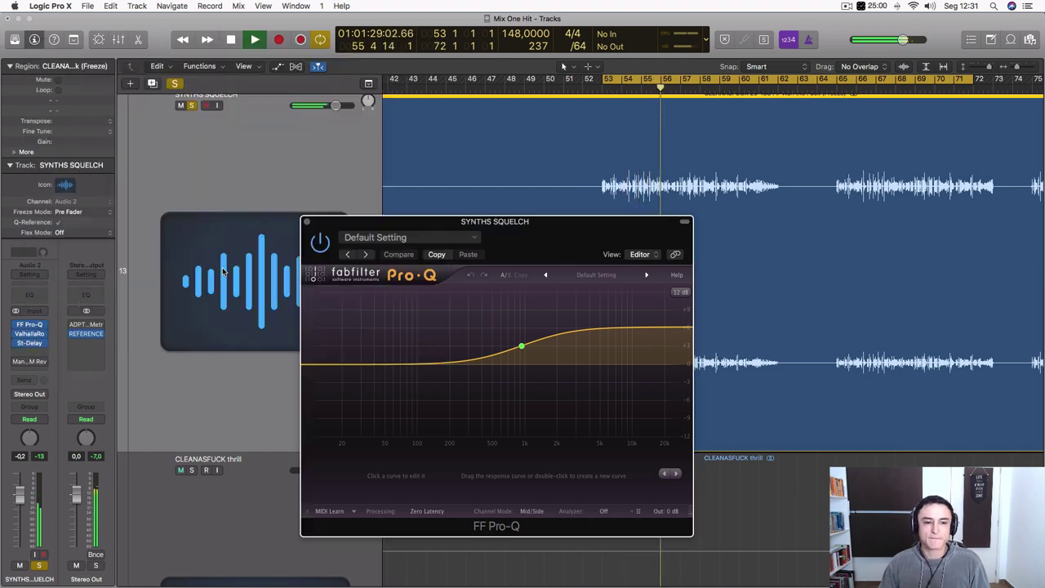
click(305, 222)
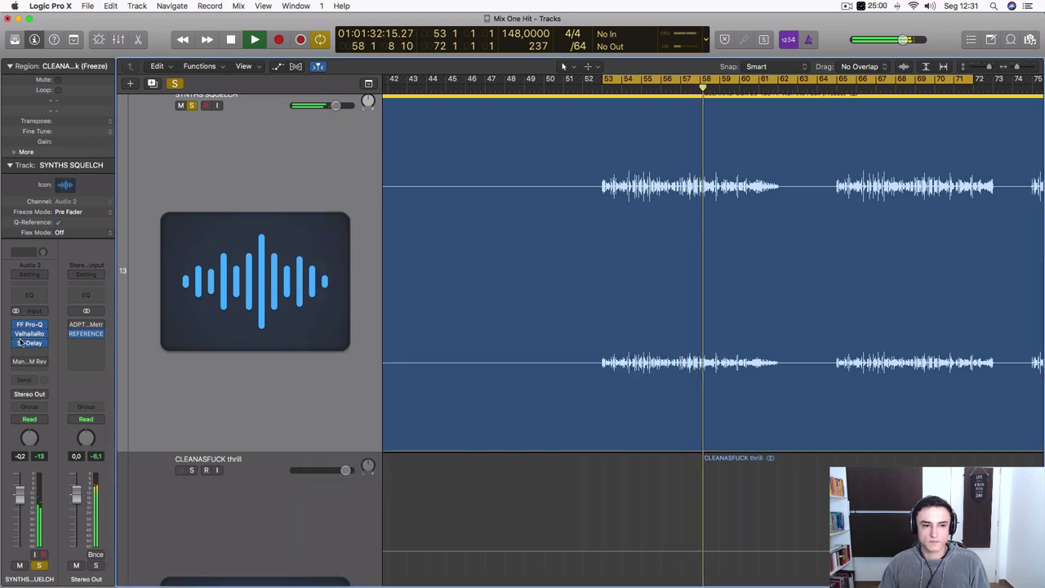
- Replay the row 13 SYNTHS SQUELCH track from bar 53 and compare its sound with the inserts bypassed and enabled
key(space)
key(space)
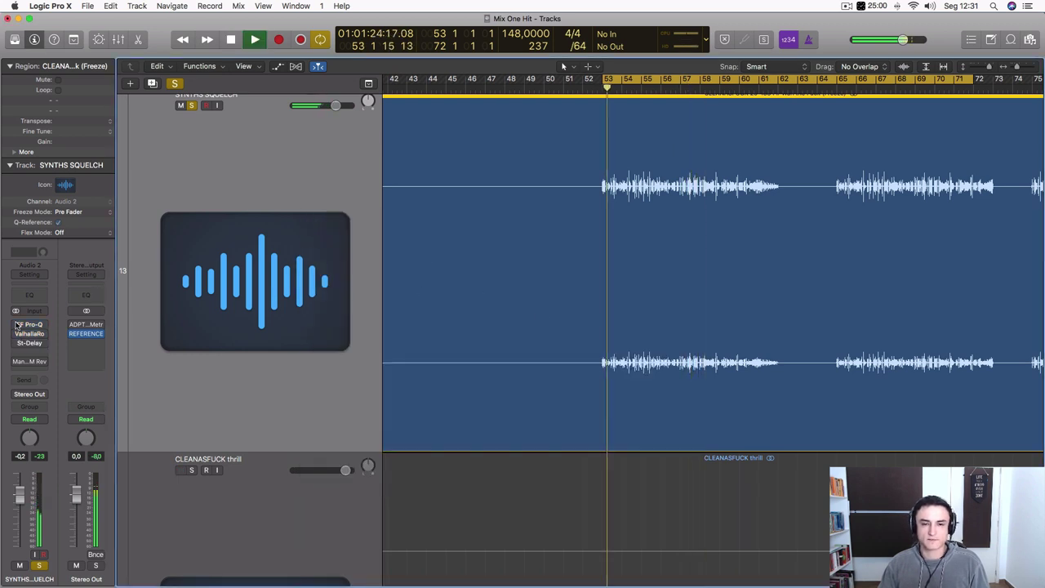
click(18, 344)
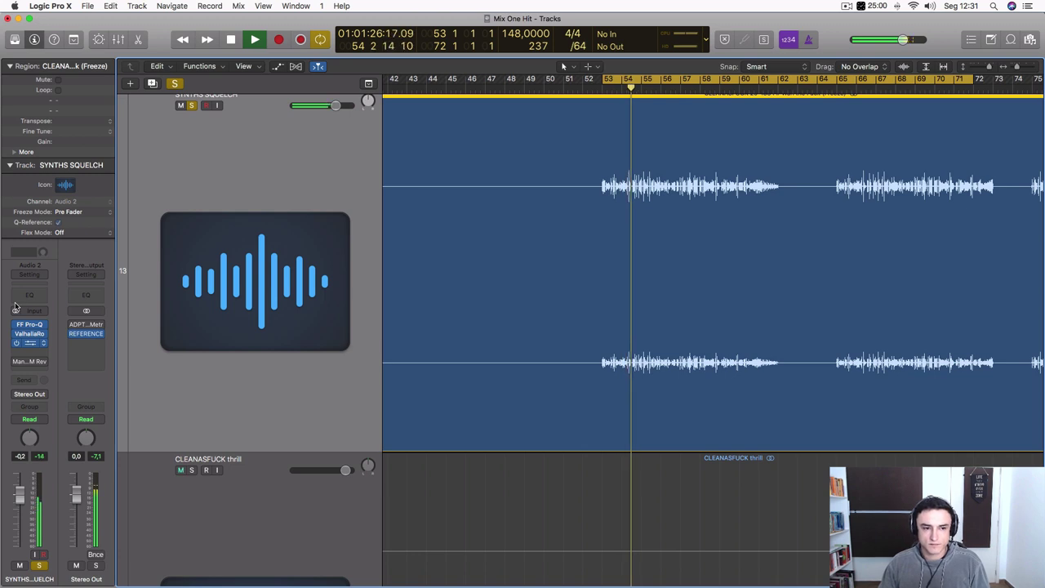
click(19, 347)
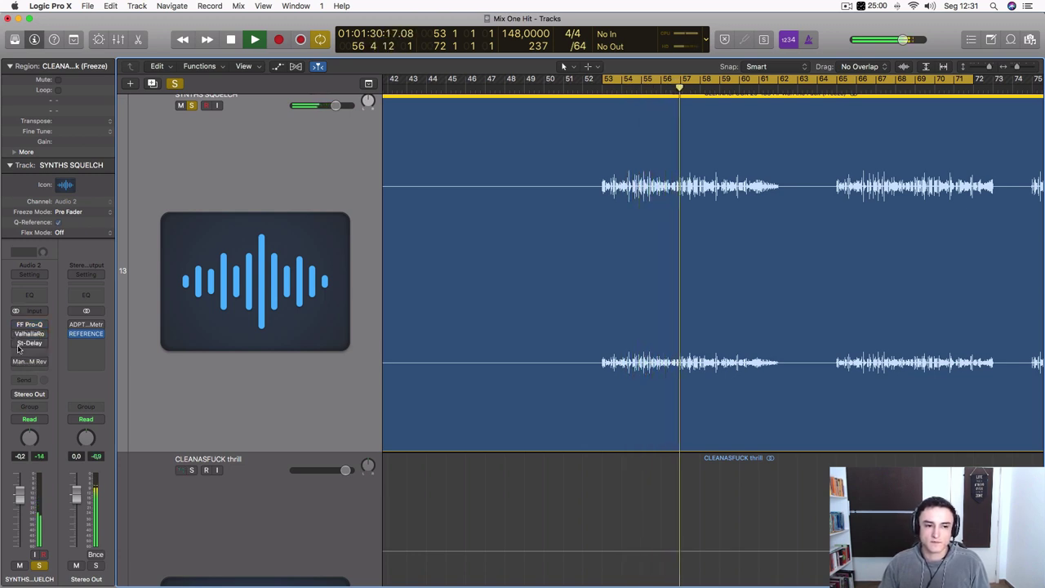
click(19, 347)
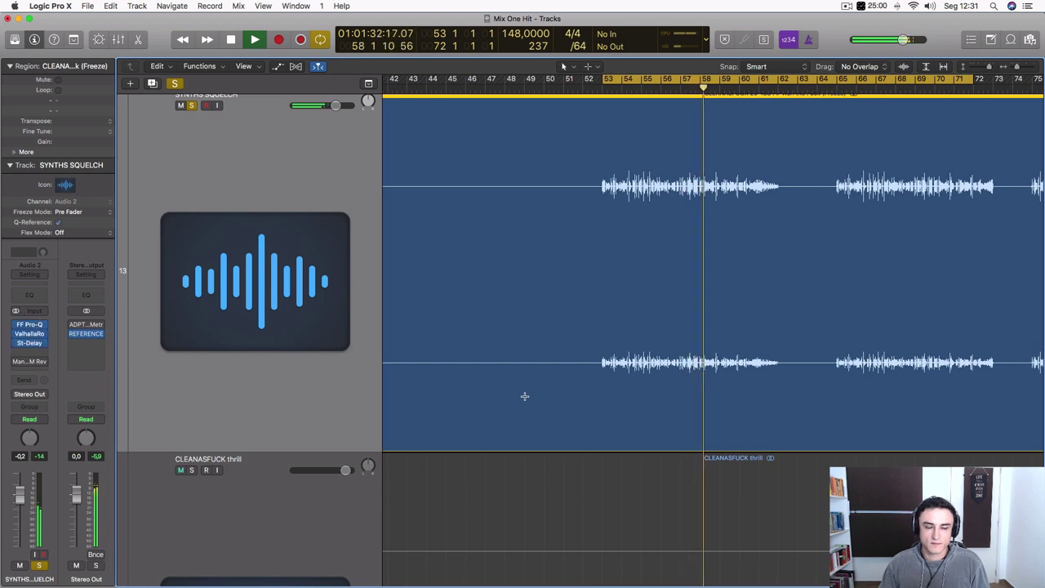
- Stop playback, set the cycle range to bars 1 to 20, and add the CLEANASFUCK thrill track to the soloed tracks
click(262, 483)
key(z)
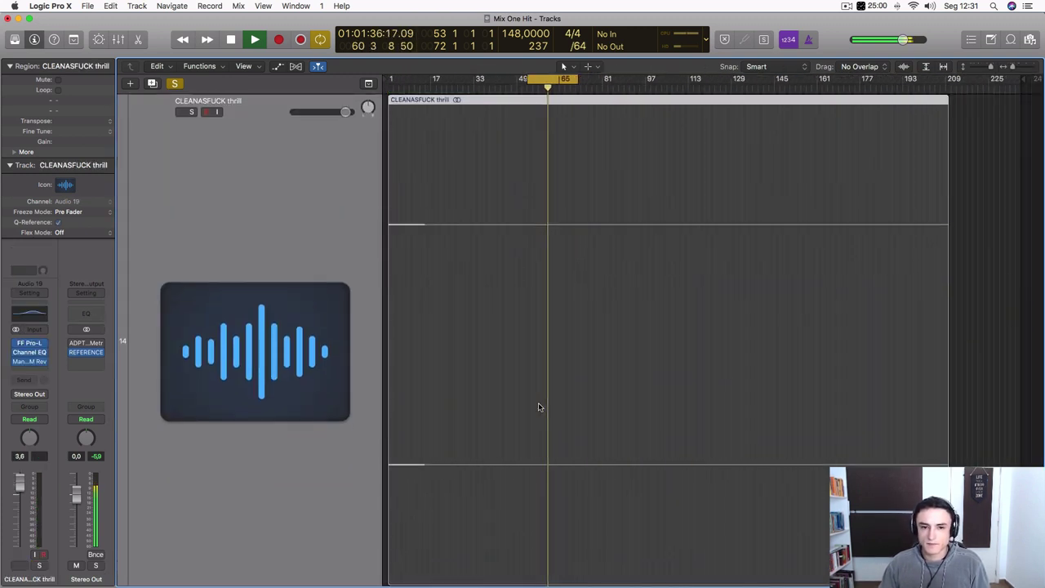
key(space)
drag(529, 79, 388, 86)
key(z)
scroll(470, 144, left, 10)
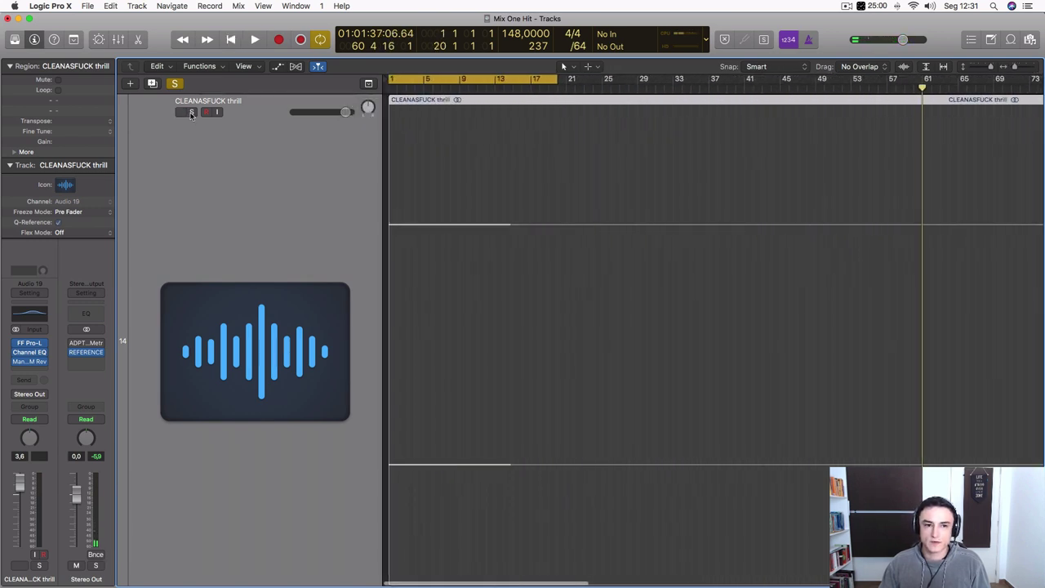
click(193, 111)
- Audition the thrill track from bar 1 with its inserts bypassed and re-enabled, checking its Channel EQ settings in between
key(space)
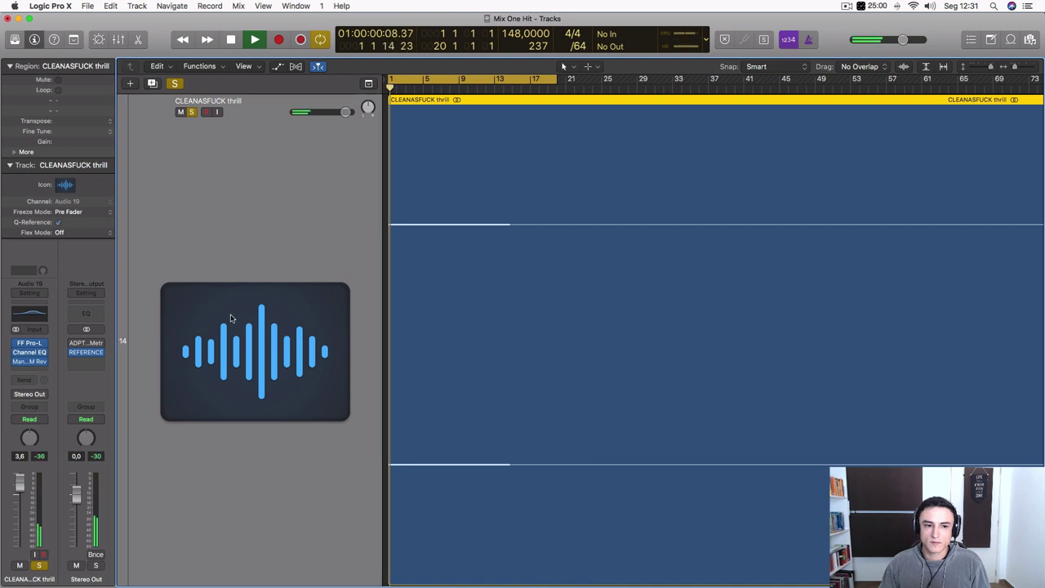
key(space)
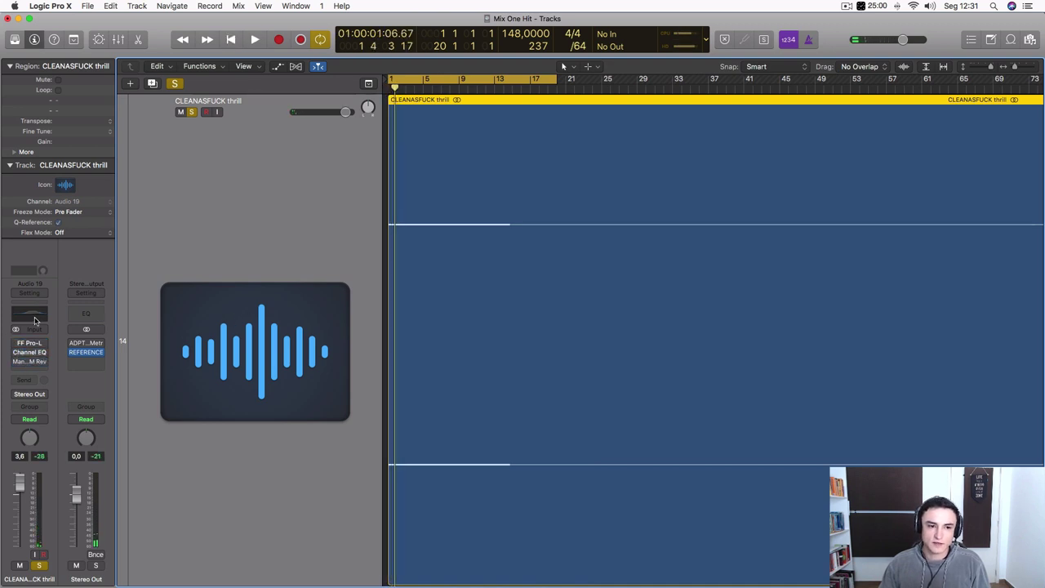
click(35, 318)
key(space)
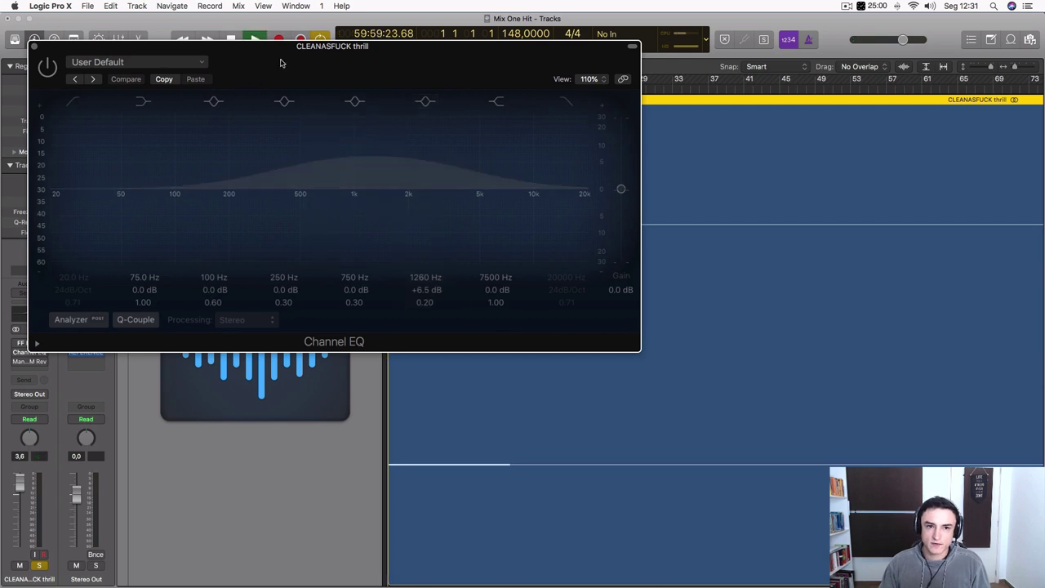
drag(282, 63, 824, 212)
click(576, 194)
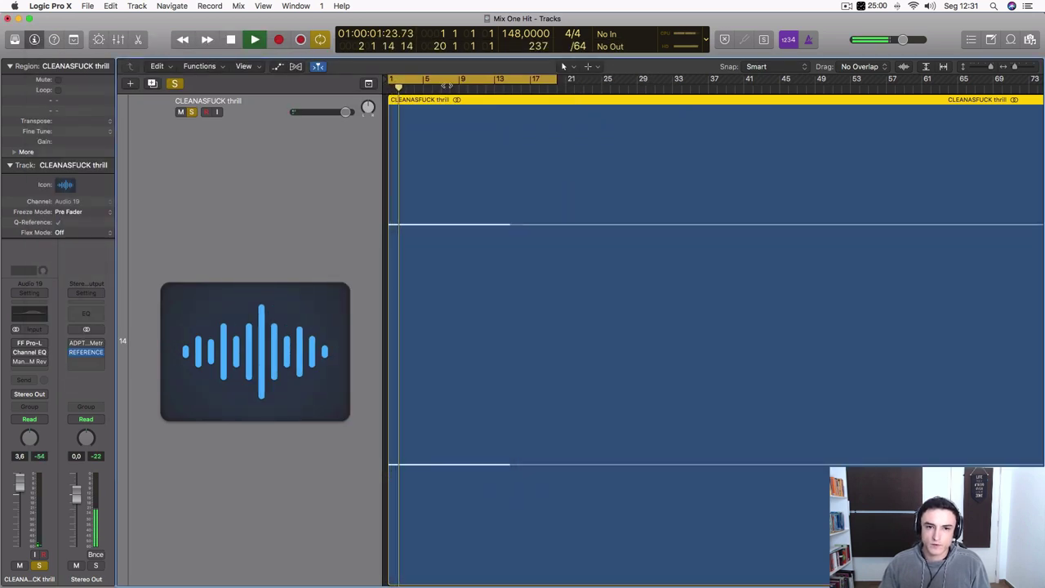
click(16, 343)
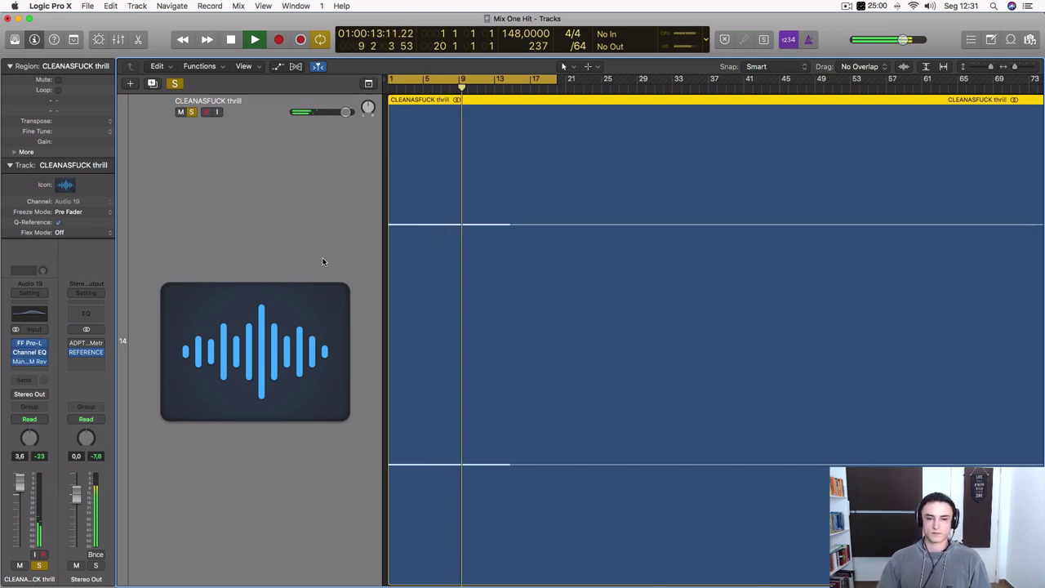
- Select the second SYNTHS SQUELCH track, on row 15, and add it to the soloed tracks
scroll(289, 446, down, 5)
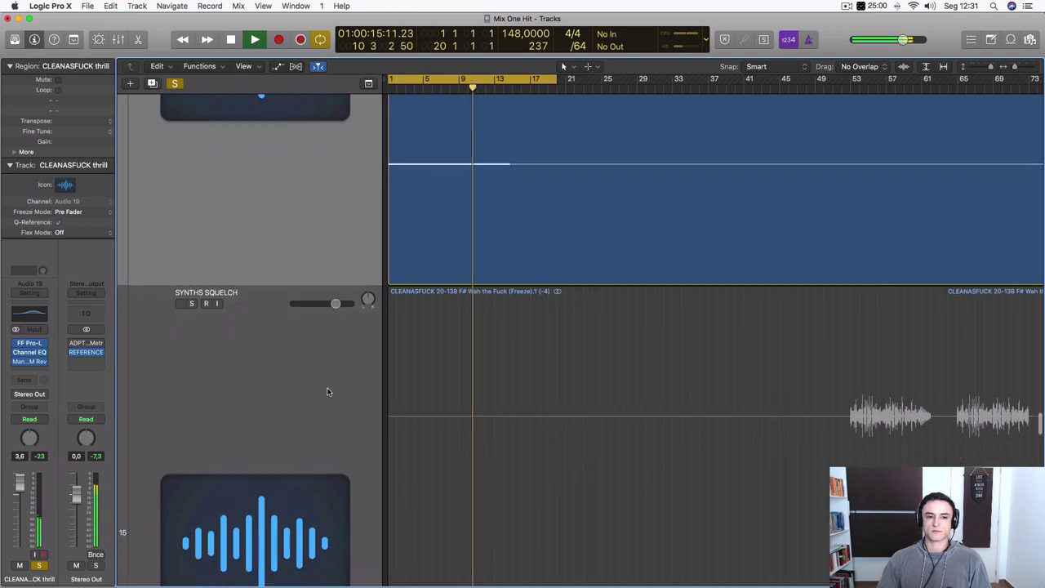
click(163, 291)
click(191, 105)
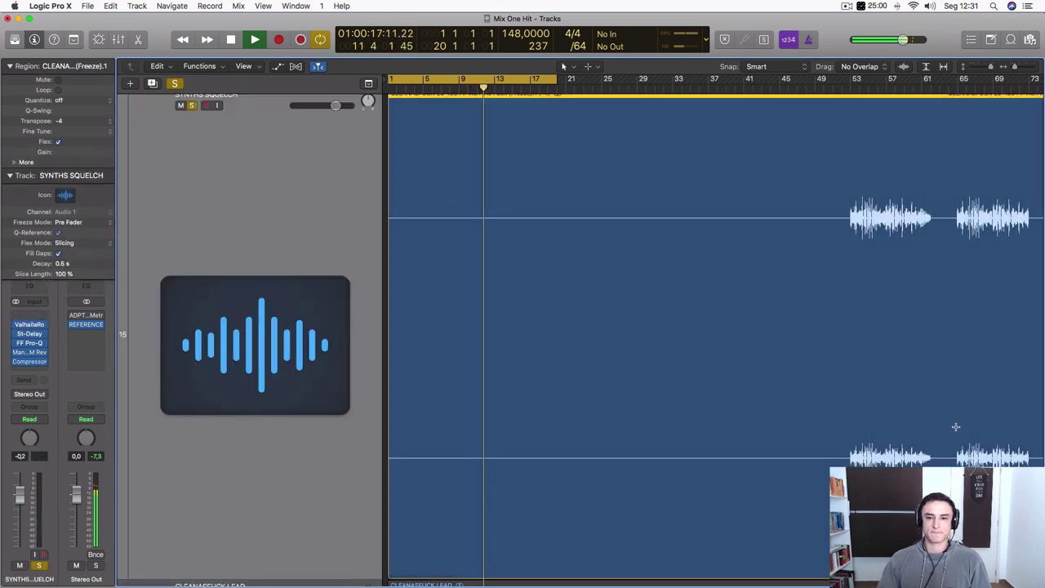
- Set the cycle range to bars 53 to 91 and start playback of the row 15 SYNTHS SQUELCH track there
scroll(952, 432, right, 5)
scroll(939, 437, down, 3)
scroll(940, 436, down, 3)
scroll(939, 437, up, 6)
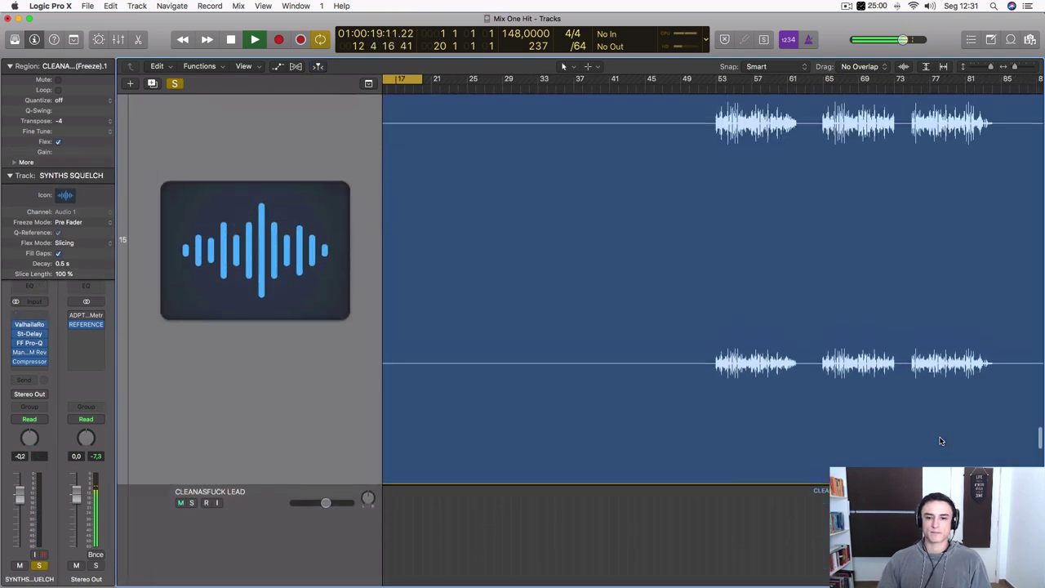
drag(721, 76, 1038, 78)
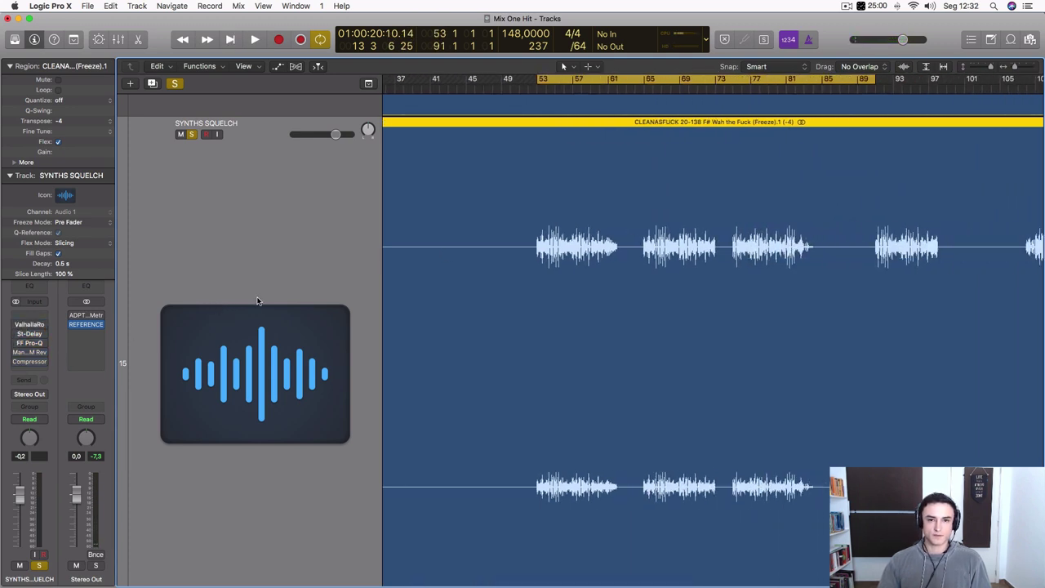
key(space)
- Reorder the row 15 SYNTHS SQUELCH track directly below the row 13 SYNTHS SQUELCH track, above CLEANASFUCK thrill, and stop playback
scroll(318, 208, up, 3)
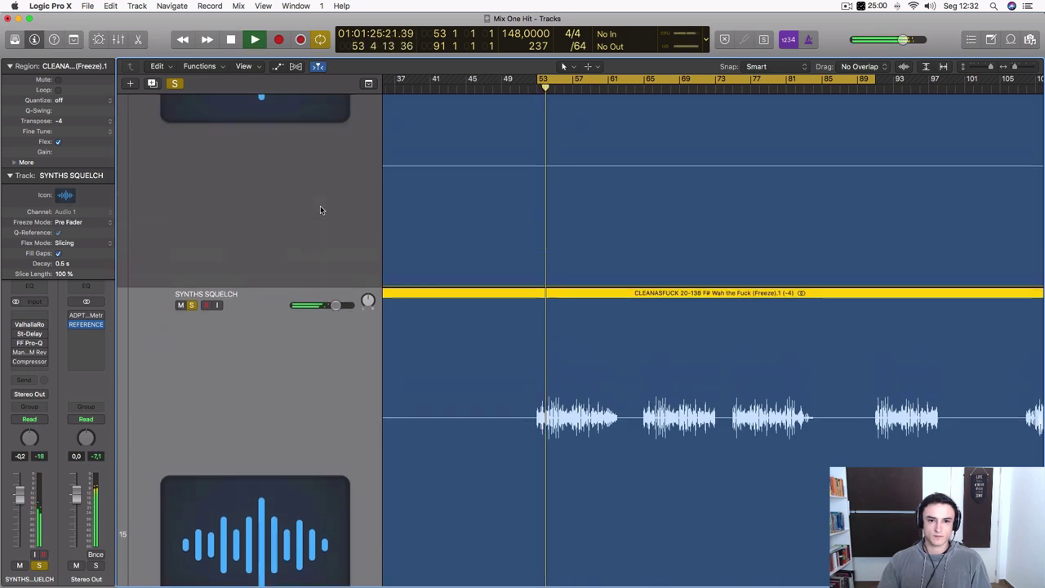
scroll(320, 210, up, 4)
key(super+Up)
key(super+Up)
key(super+Up)
key(super+Up)
scroll(320, 210, up, 4)
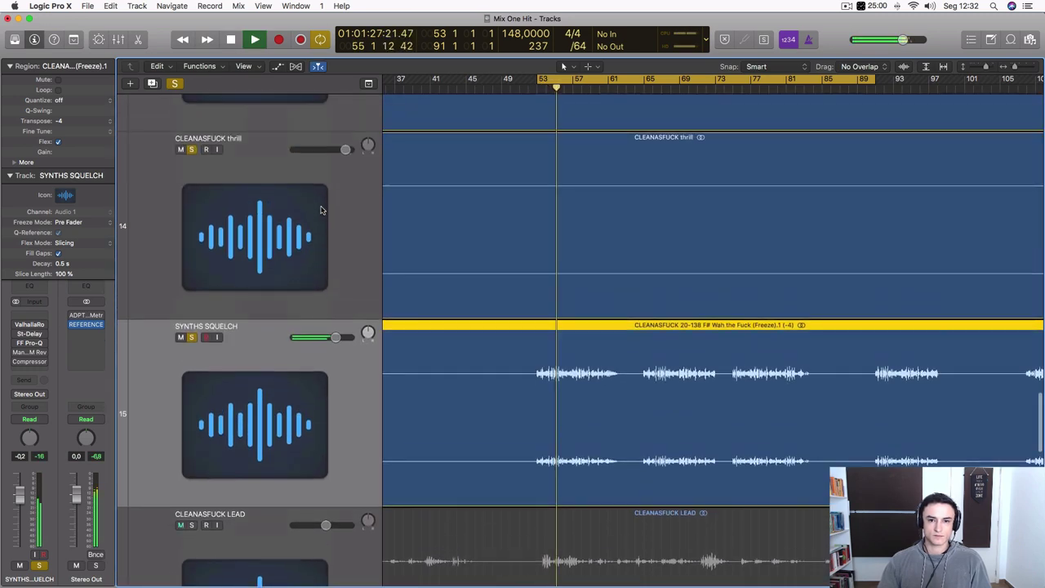
scroll(321, 210, up, 5)
scroll(321, 210, down, 3)
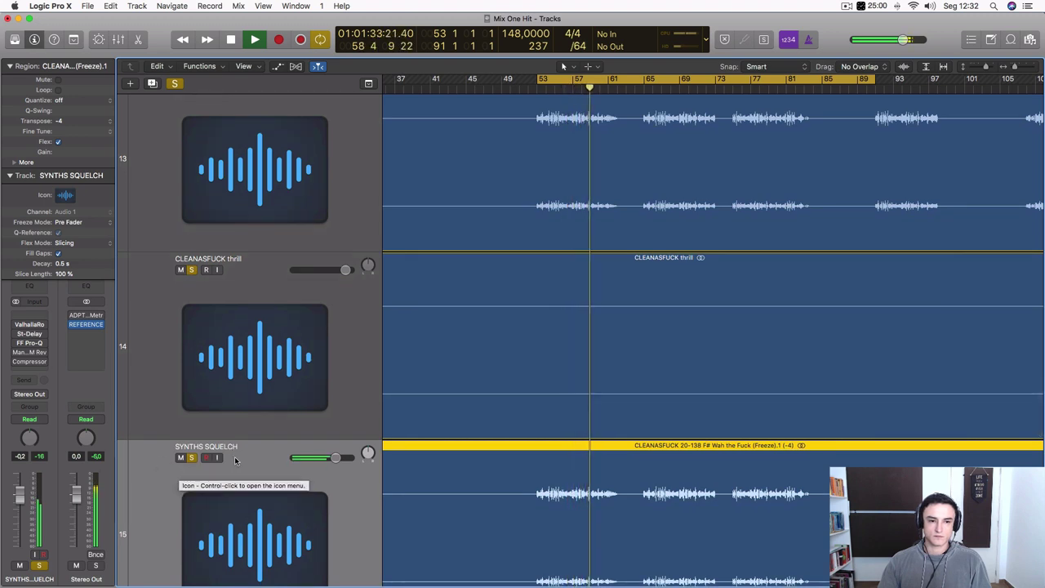
drag(235, 460, 252, 260)
key(space)
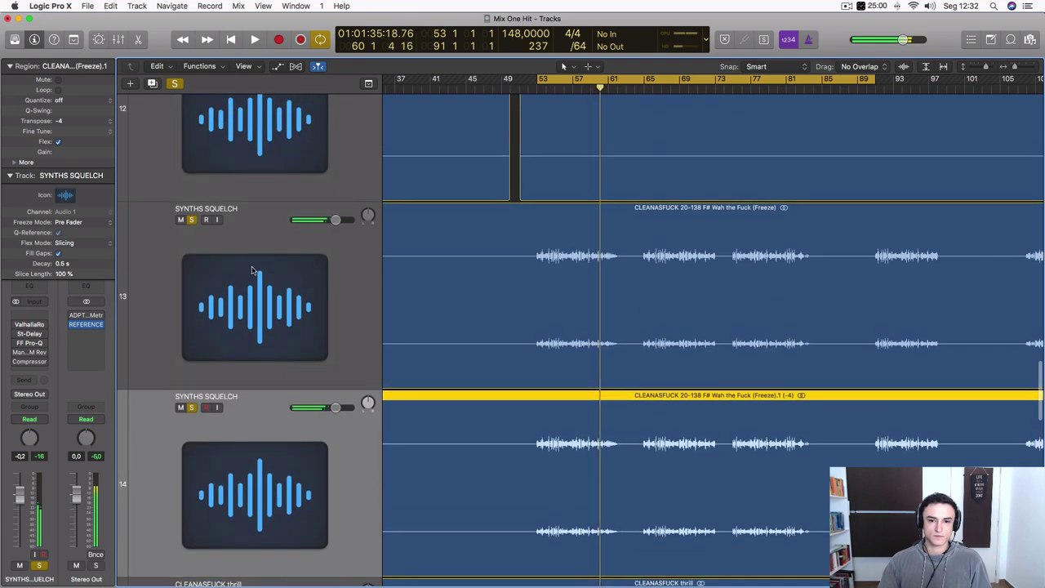
- In the row 14 track's FF Pro-Q, shift the high shelf to about 2750 Hz and +8.5 dB and add a low cut near 200 Hz
scroll(702, 419, left, 5)
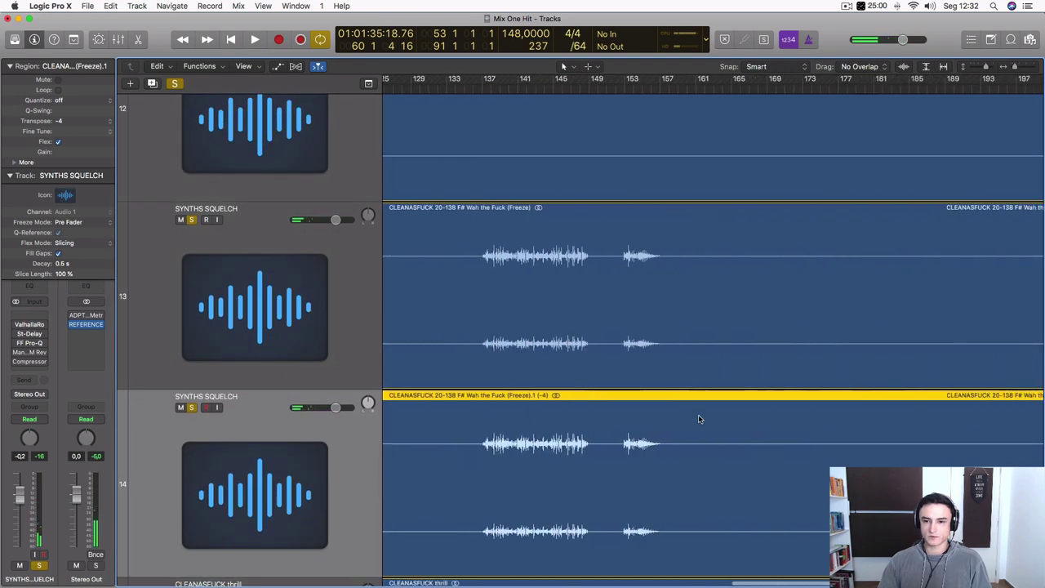
scroll(699, 418, left, 2)
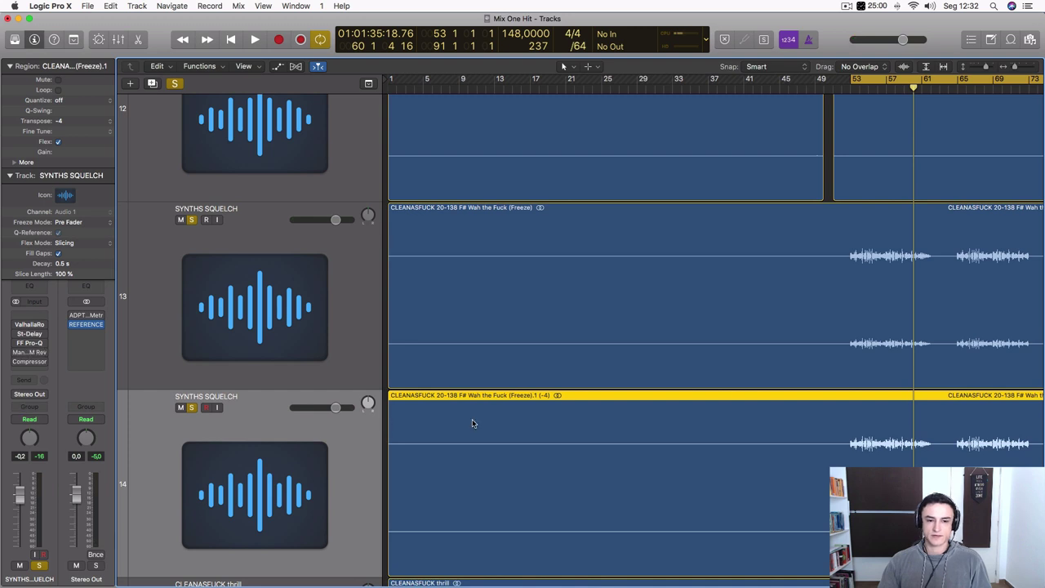
scroll(471, 419, right, 8)
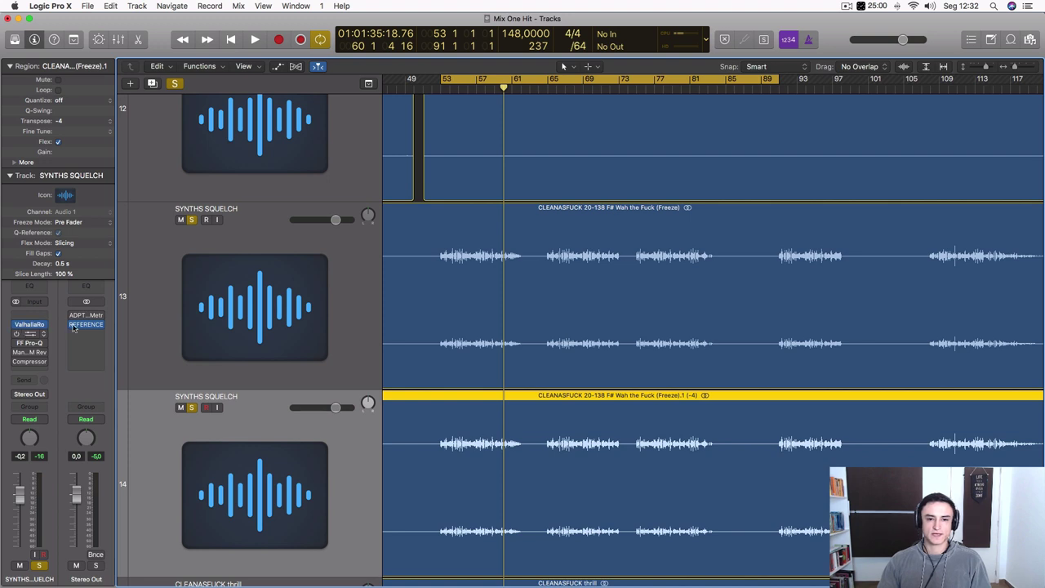
click(33, 343)
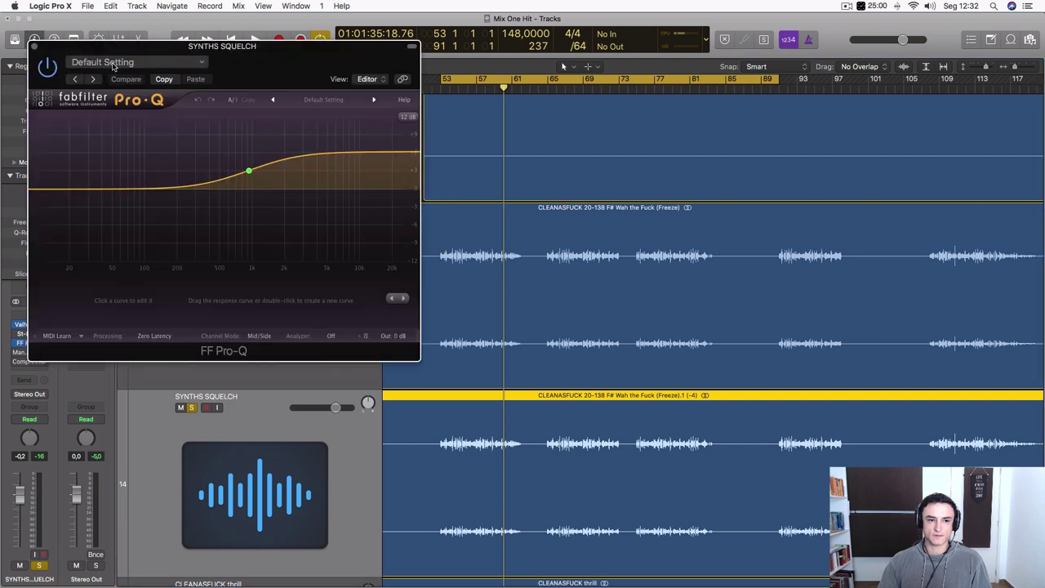
drag(249, 174, 299, 163)
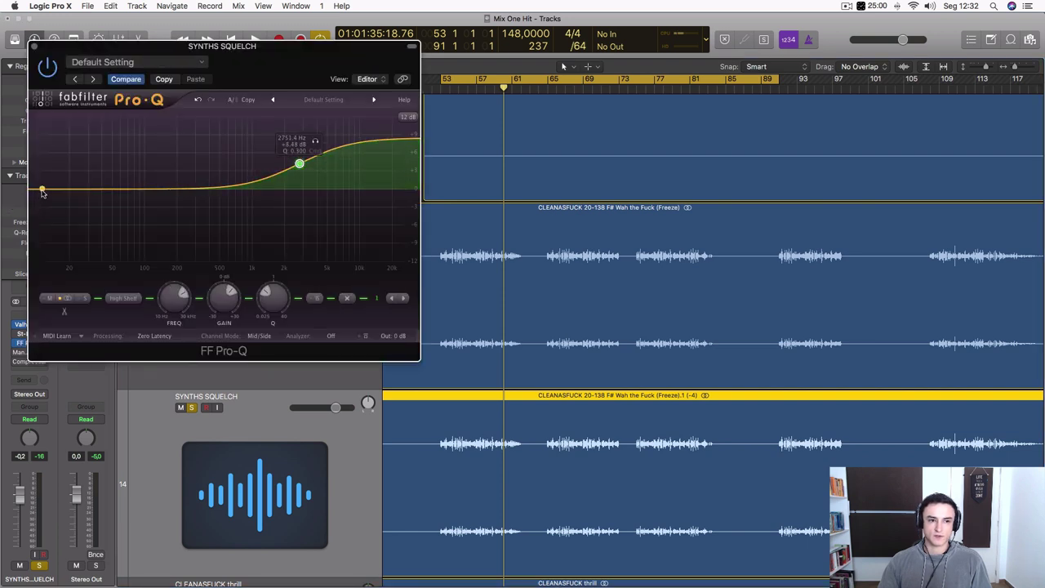
double_click(43, 191)
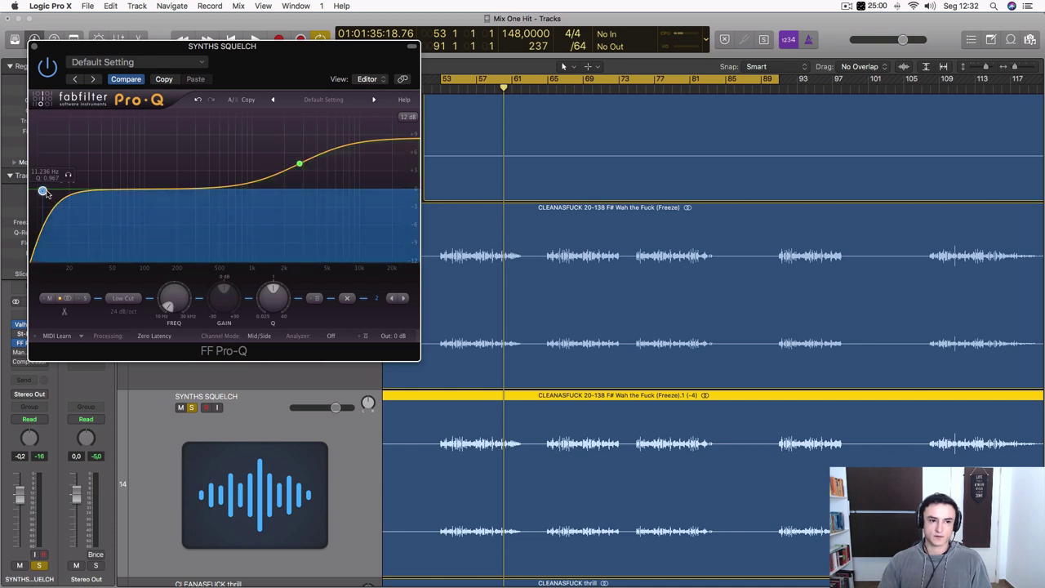
drag(43, 191, 175, 201)
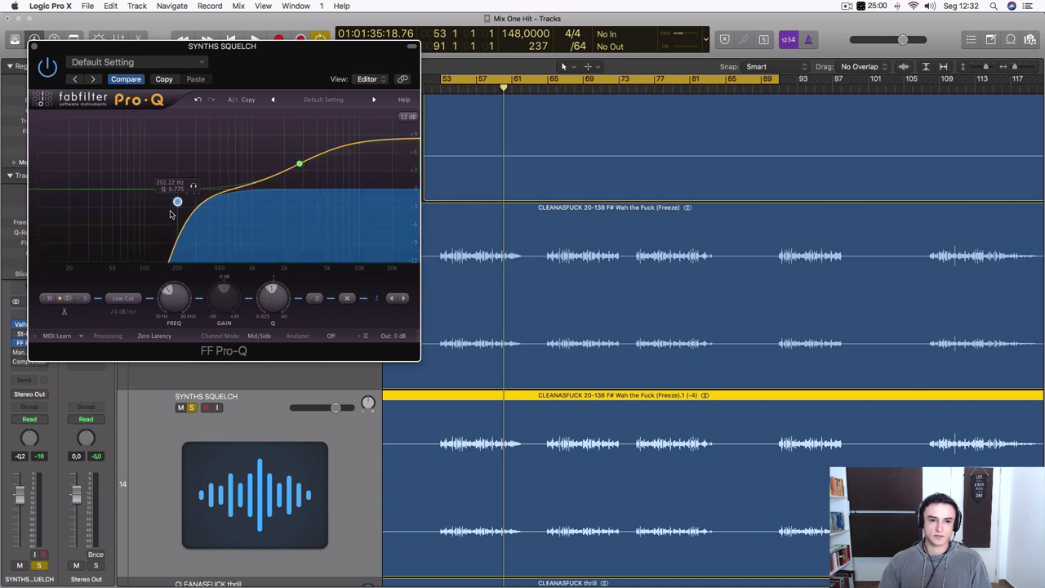
click(34, 46)
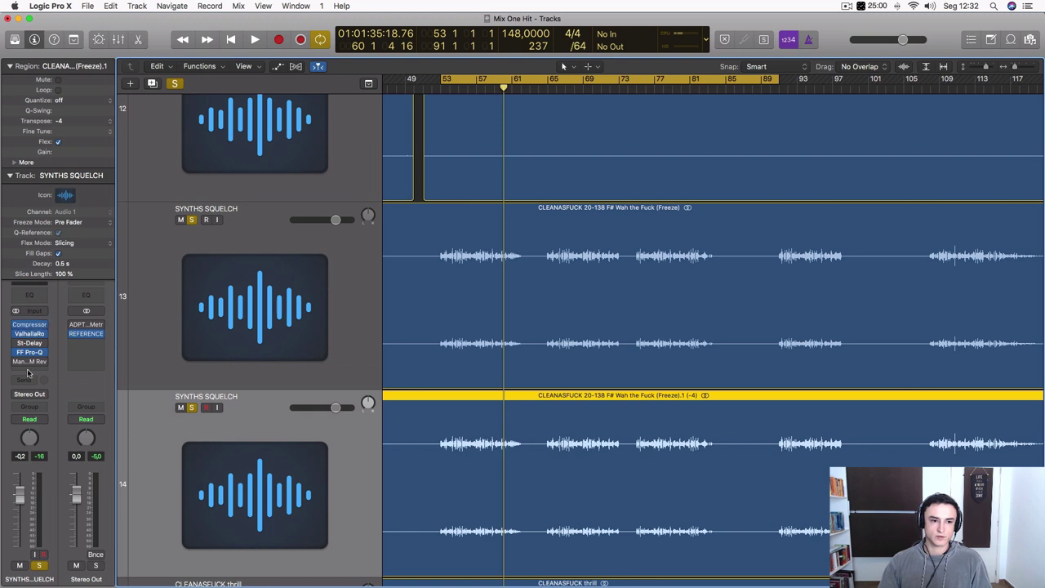
- Open the MannyM Reverb, play the row 14 SYNTHS SQUELCH without row 13, and lower its level to -1.1 dB
click(32, 361)
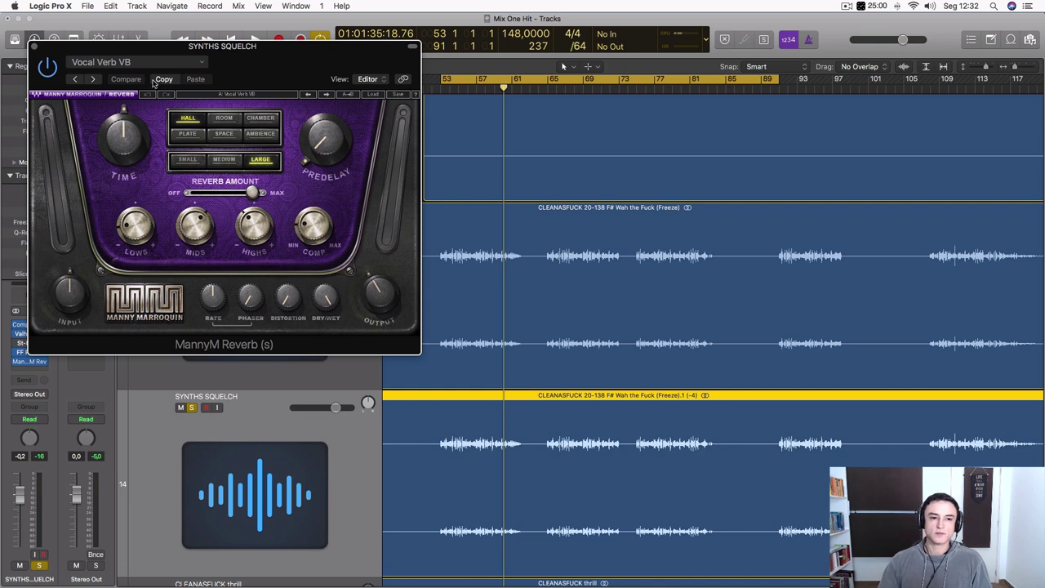
drag(158, 48, 846, 106)
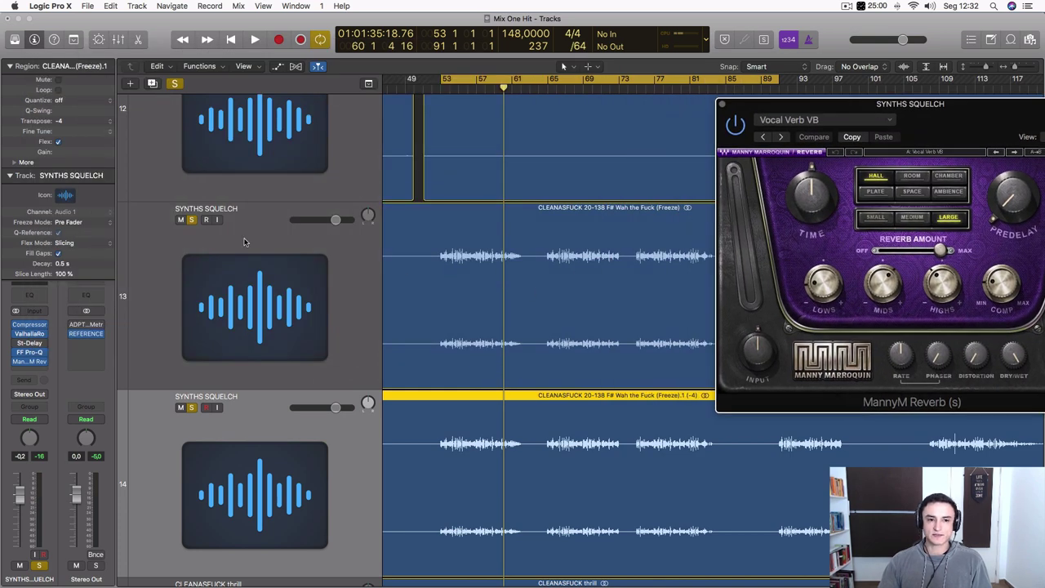
click(193, 220)
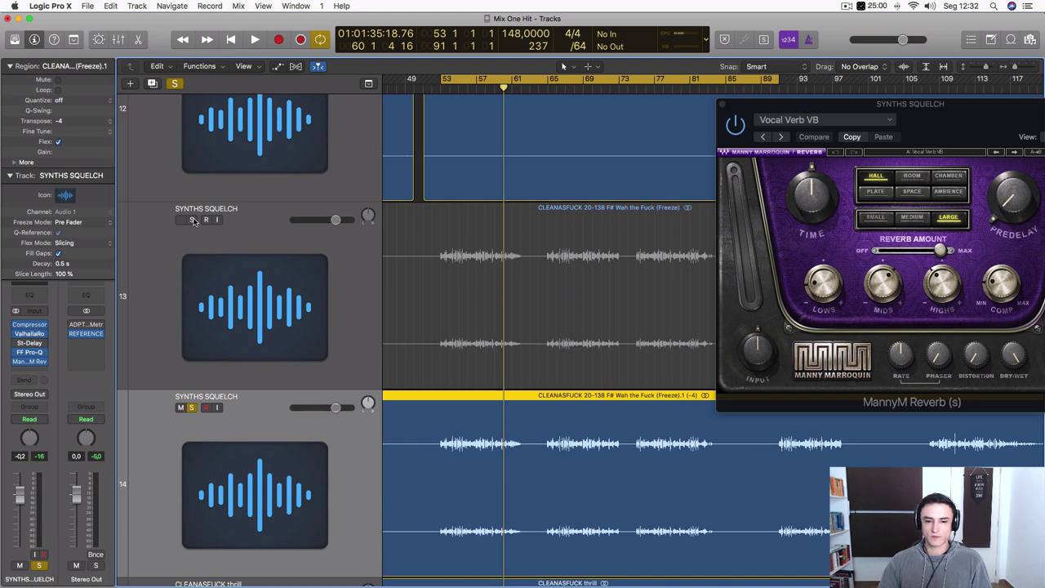
key(space)
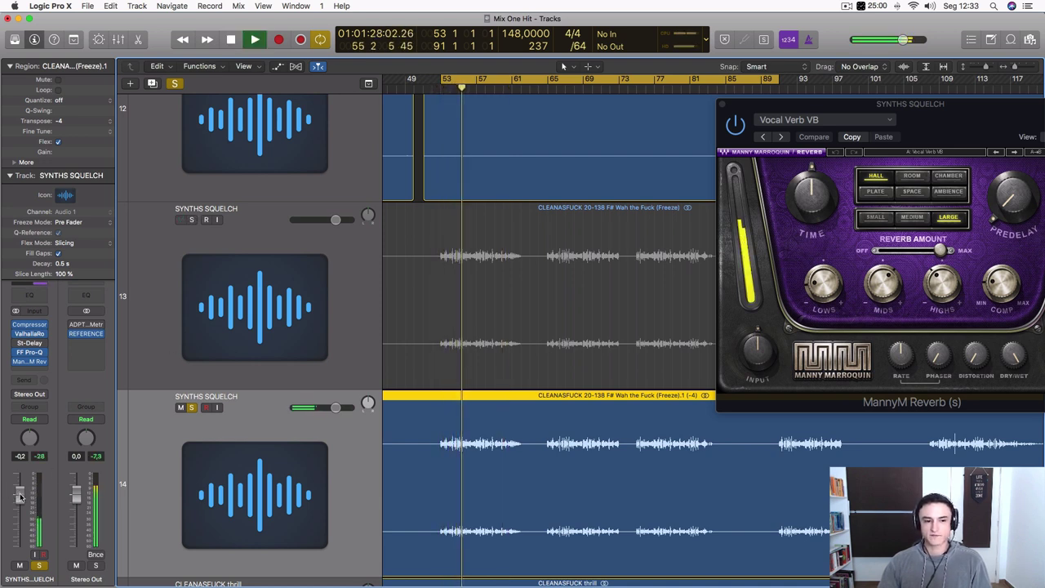
drag(21, 495, 20, 499)
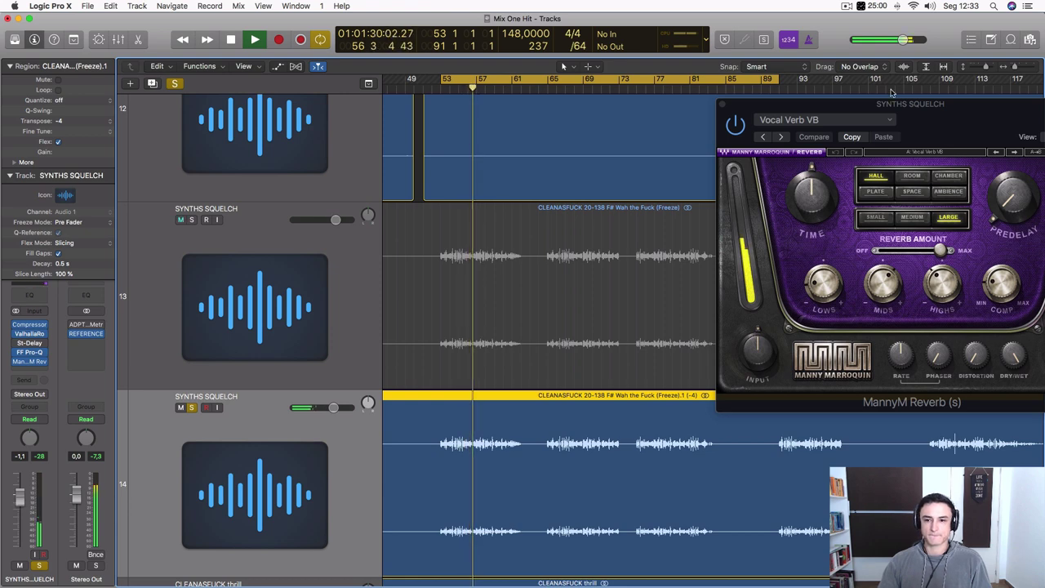
- Fine-tune the Highs of the MannyM Reverb during playback, move its window aside, and stop playback
drag(938, 135, 621, 101)
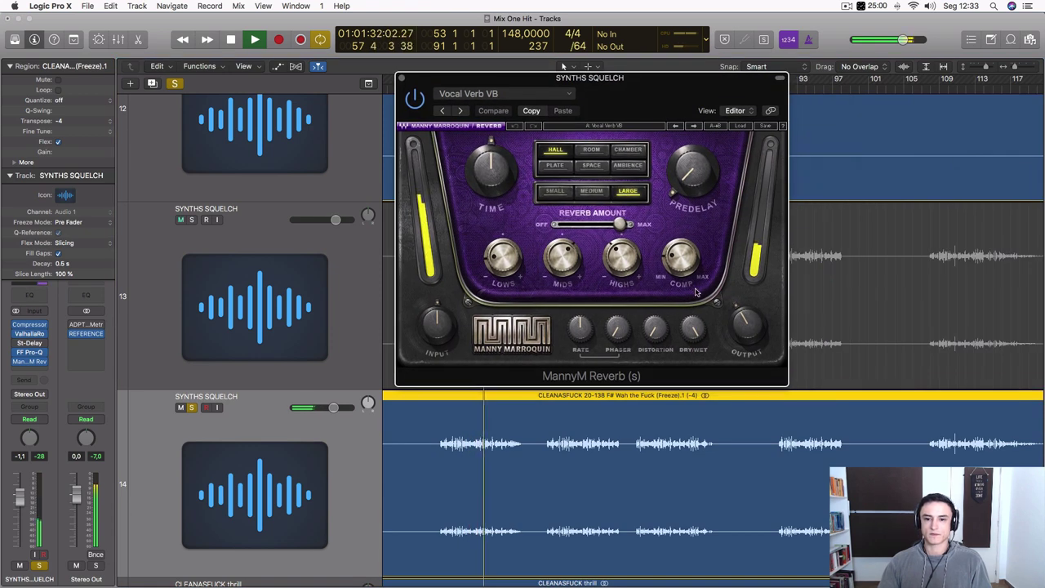
drag(620, 260, 621, 260)
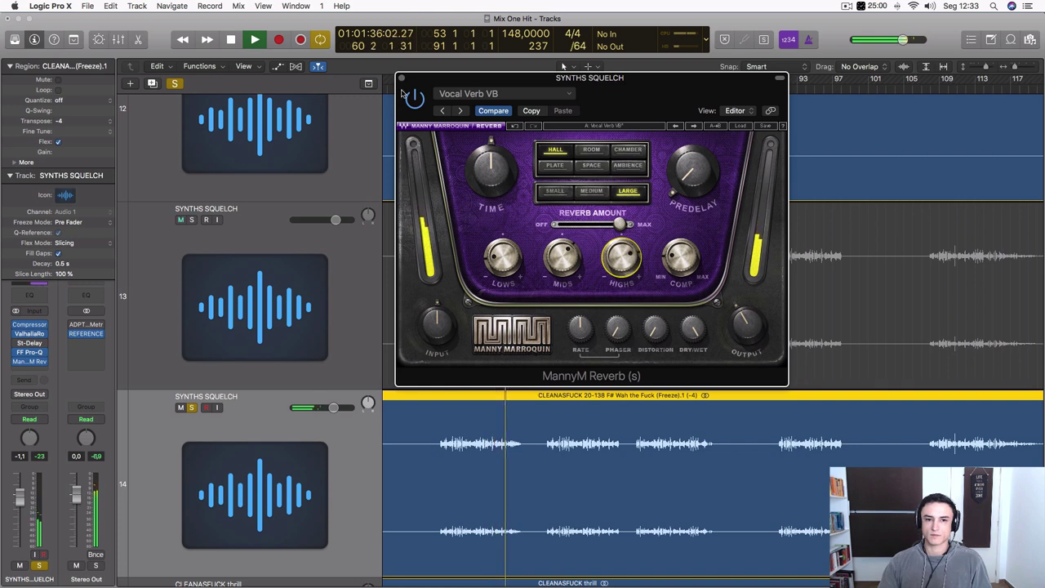
drag(429, 83, 849, 152)
key(space)
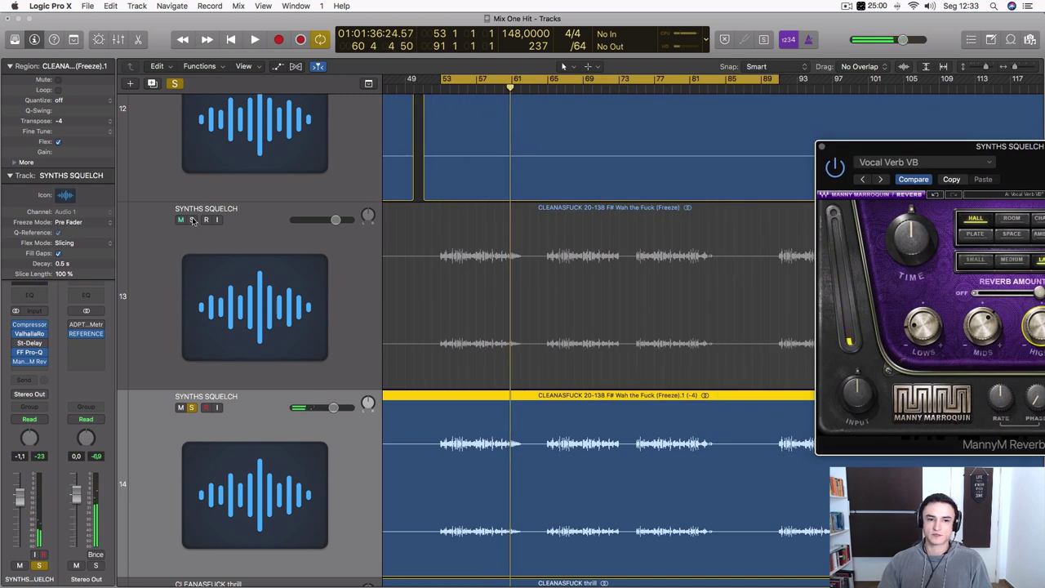
- Compare the row 13 SYNTHS SQUELCH without row 14 against both SYNTHS SQUELCH tracks soloed together
click(193, 220)
click(195, 408)
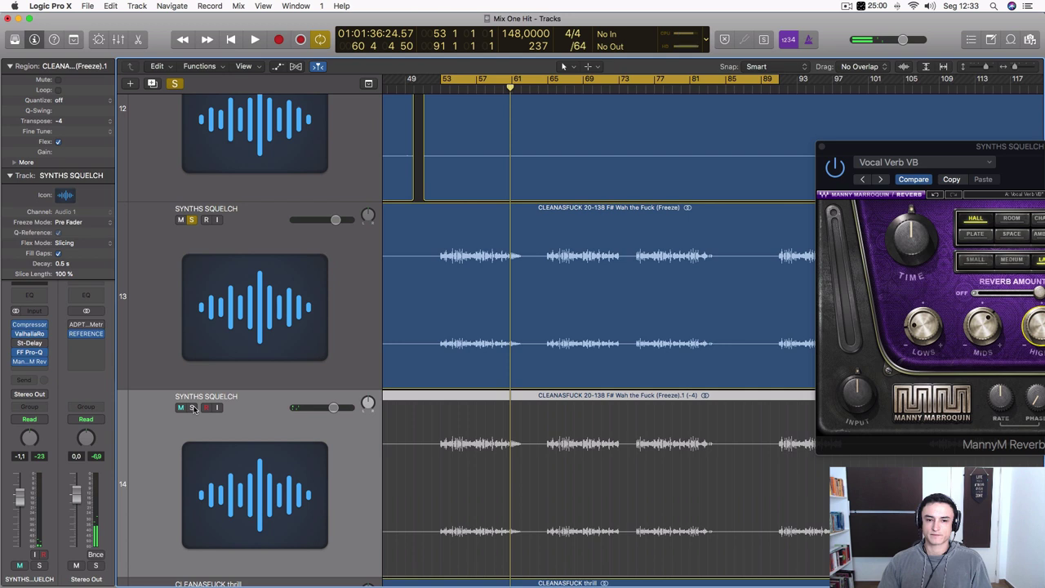
key(space)
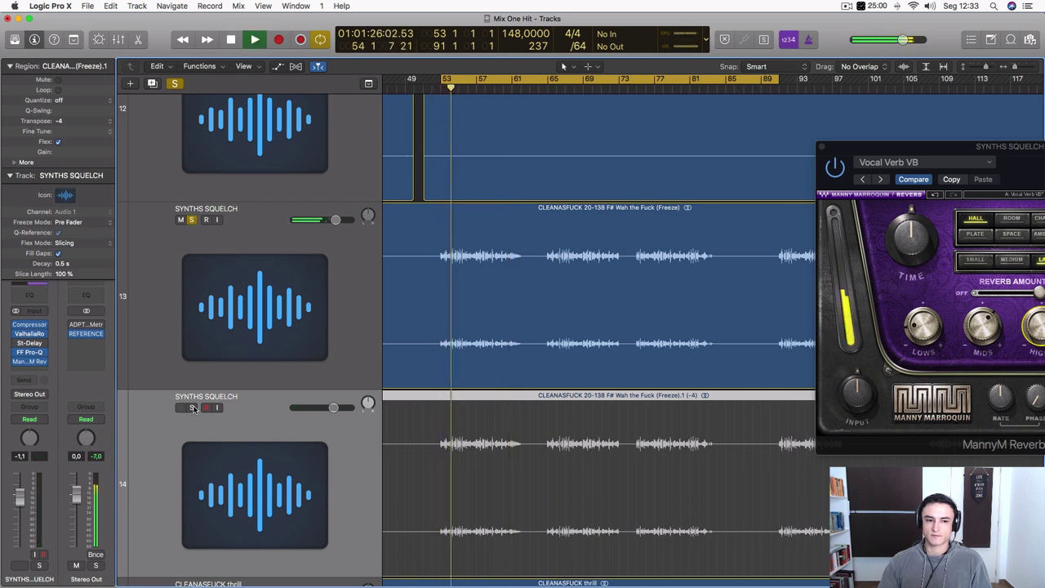
click(192, 408)
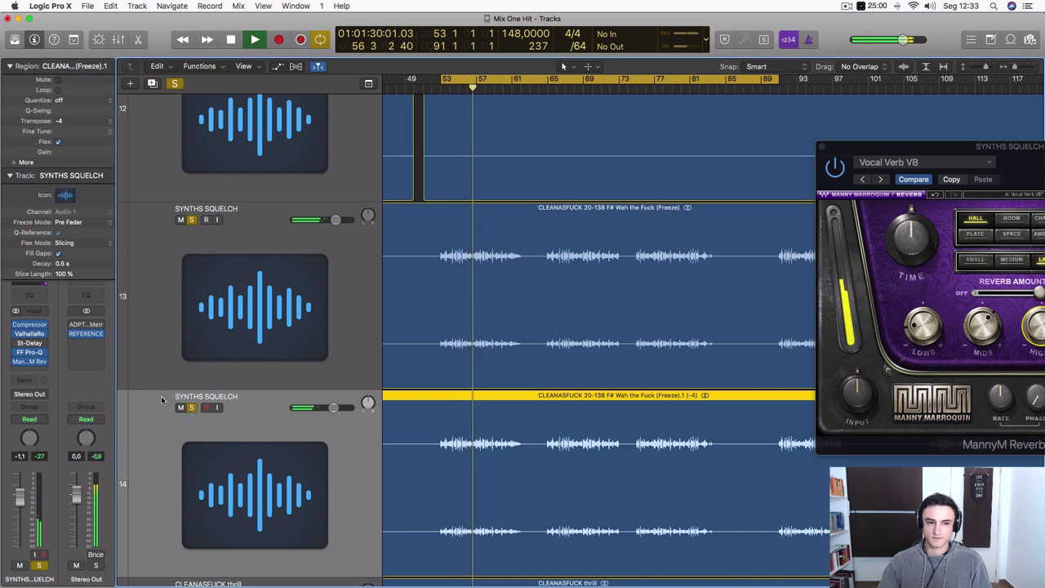
key(space)
- Switch the Compressor on the row 14 SYNTHS SQUELCH track to the Platinum Digital model and close its window
click(31, 326)
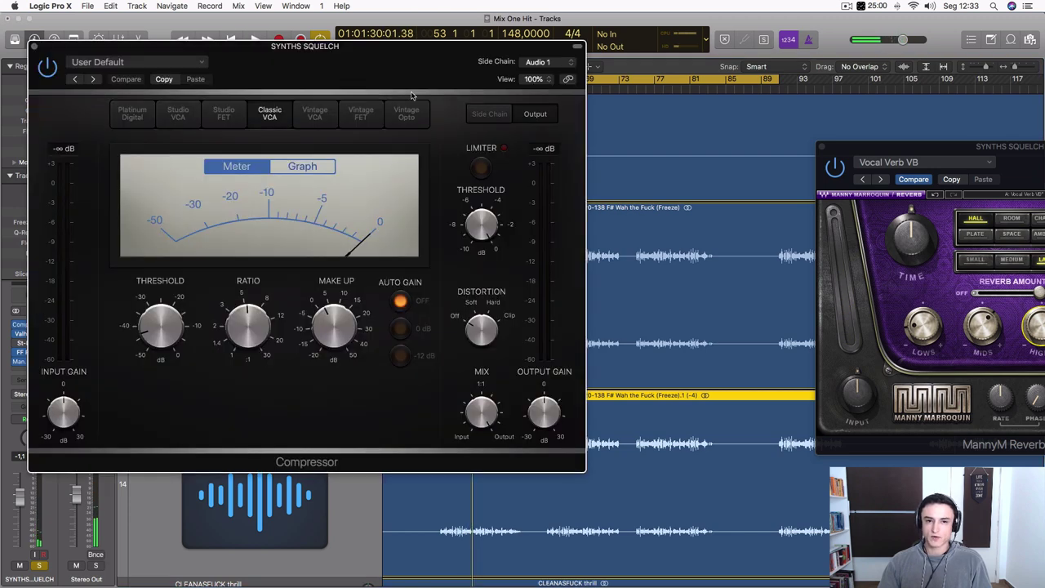
drag(398, 62, 617, 152)
click(343, 207)
drag(528, 135, 693, 581)
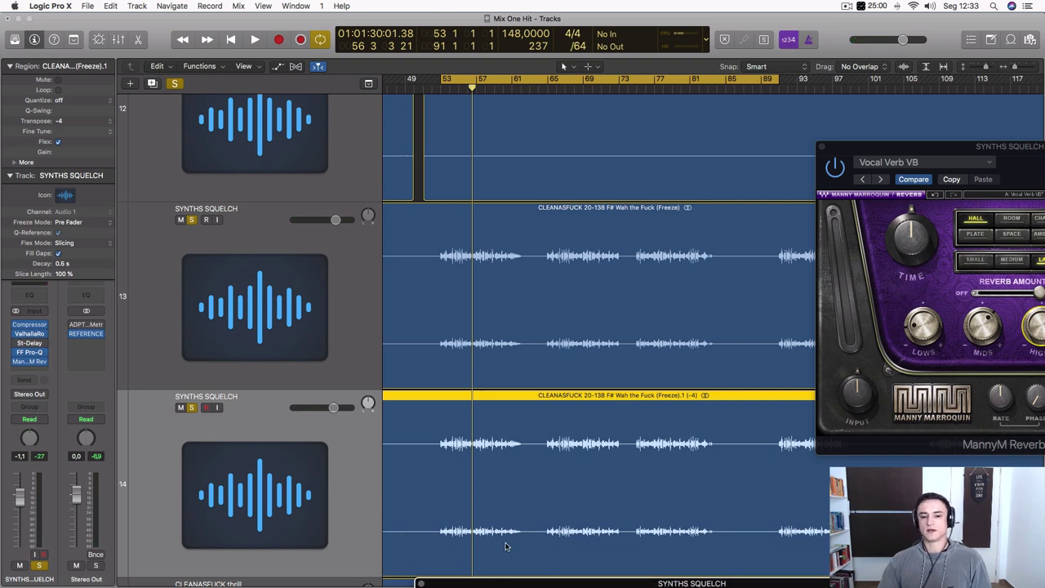
drag(556, 579, 403, 228)
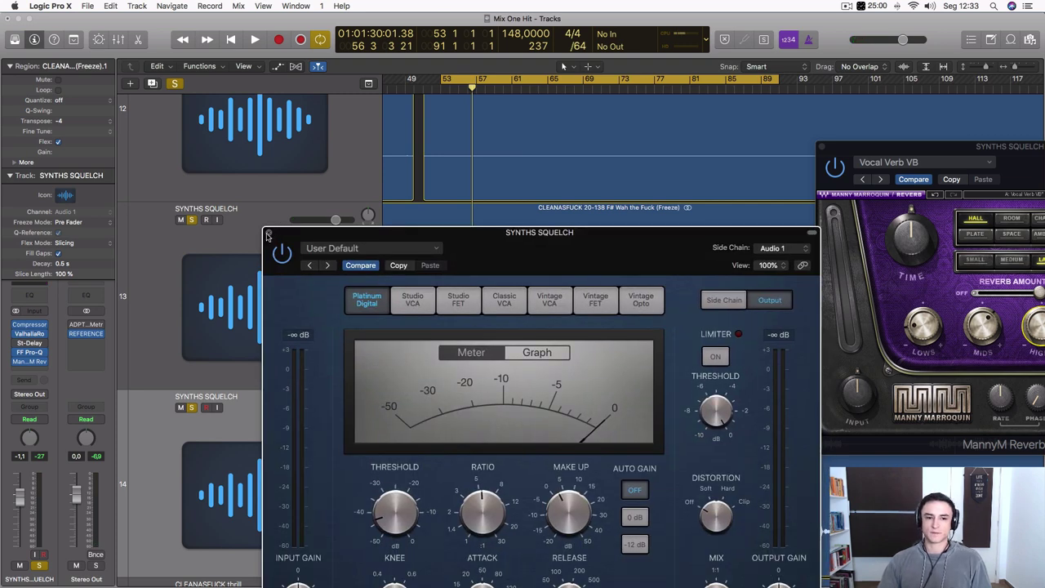
click(268, 234)
- Replay both SYNTHS SQUELCH tracks from bar 53, close the reverb window, and lower the row 14 track to -7.0 dB
key(space)
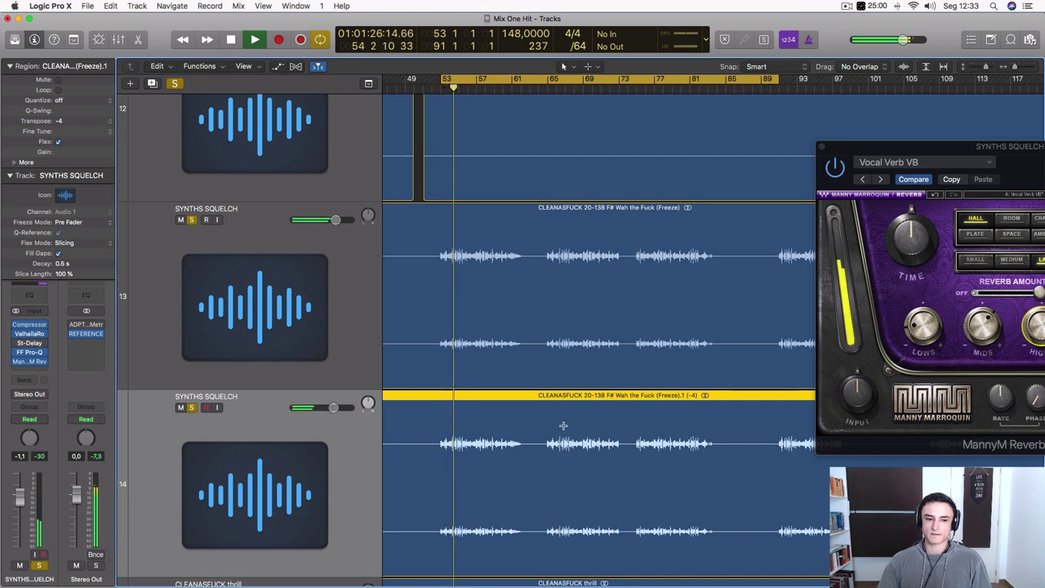
click(825, 147)
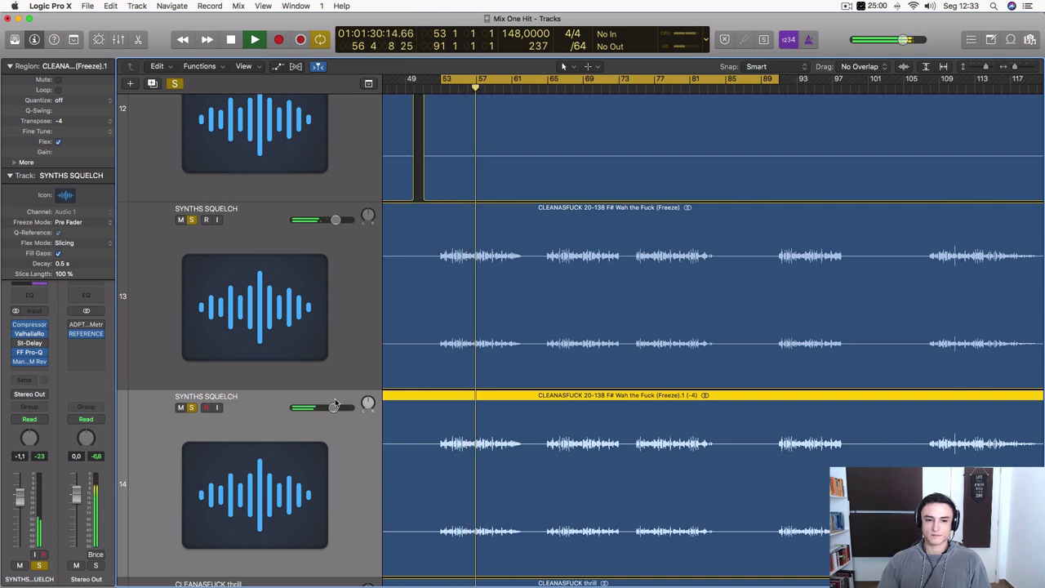
mouse_move(334, 407)
mouse_down()
mouse_move(304, 408)
mouse_move(319, 407)
mouse_up()
key(space)
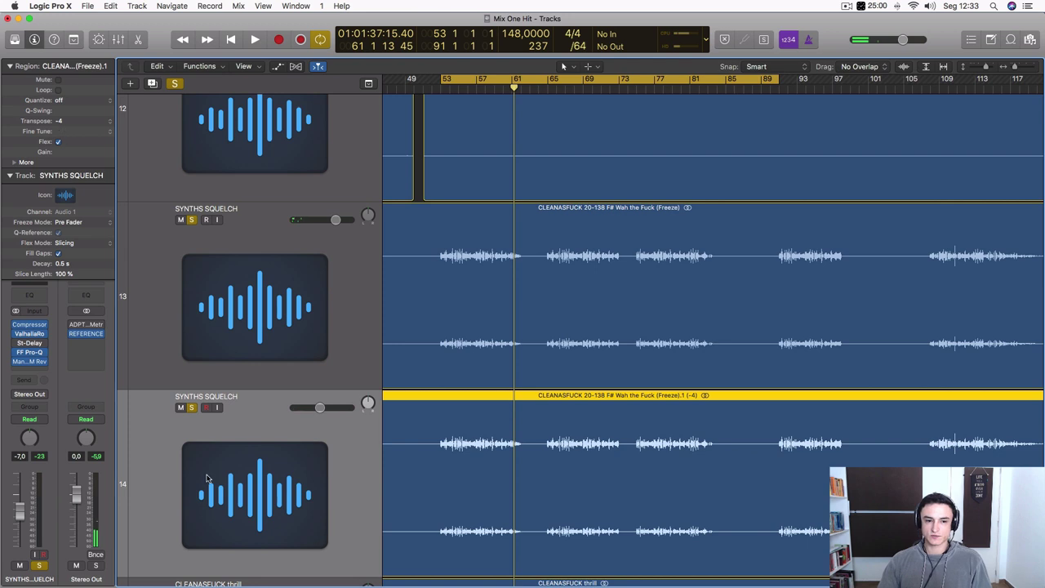
- Audition the row 14 SYNTHS SQUELCH at -5.5 dB without and with row 13 soloed, and set its level to -7.2 dB
click(190, 221)
key(space)
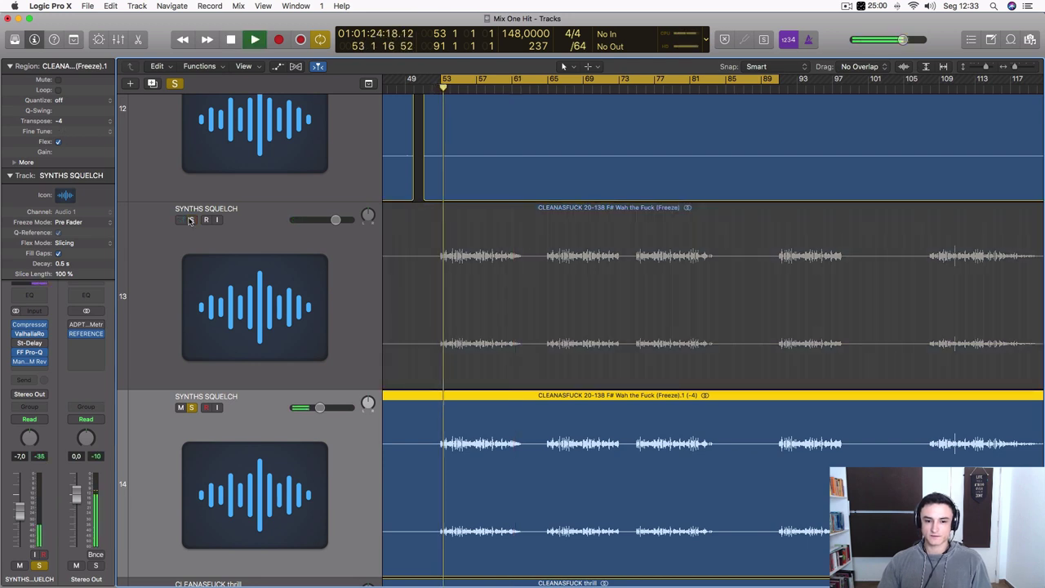
drag(319, 407, 324, 408)
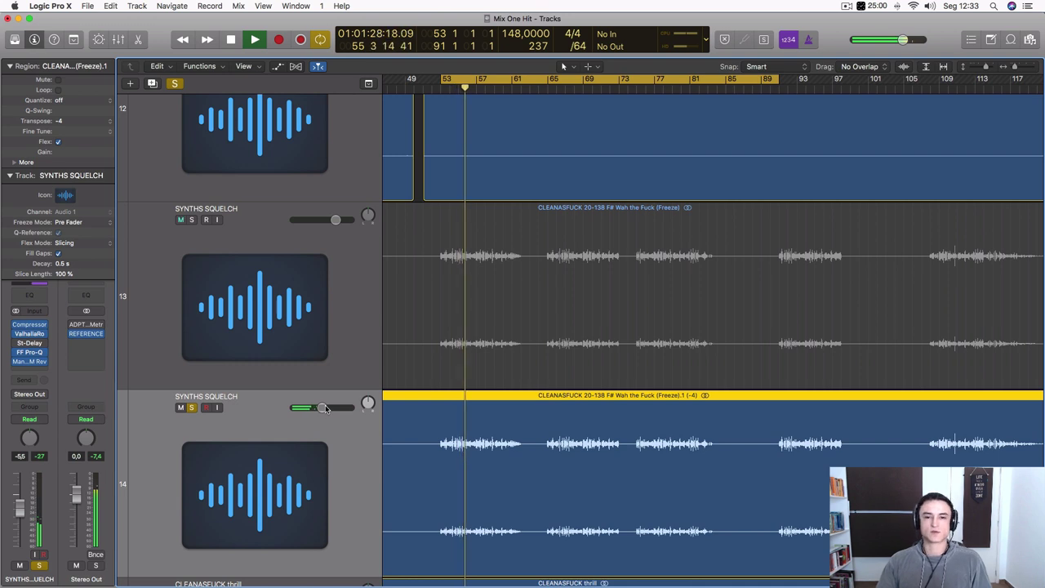
click(191, 220)
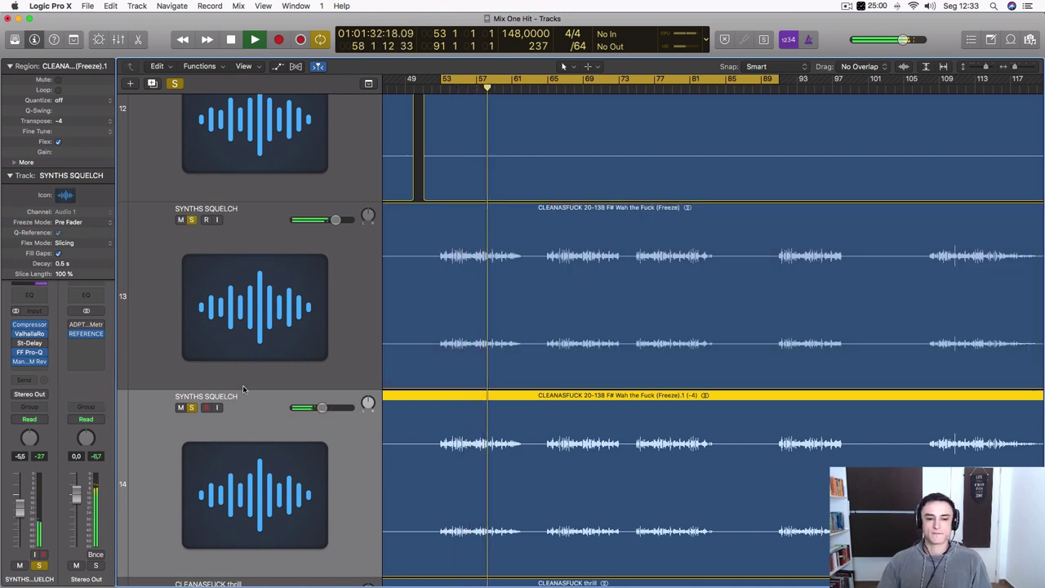
drag(327, 408, 322, 413)
scroll(501, 561, down, 5)
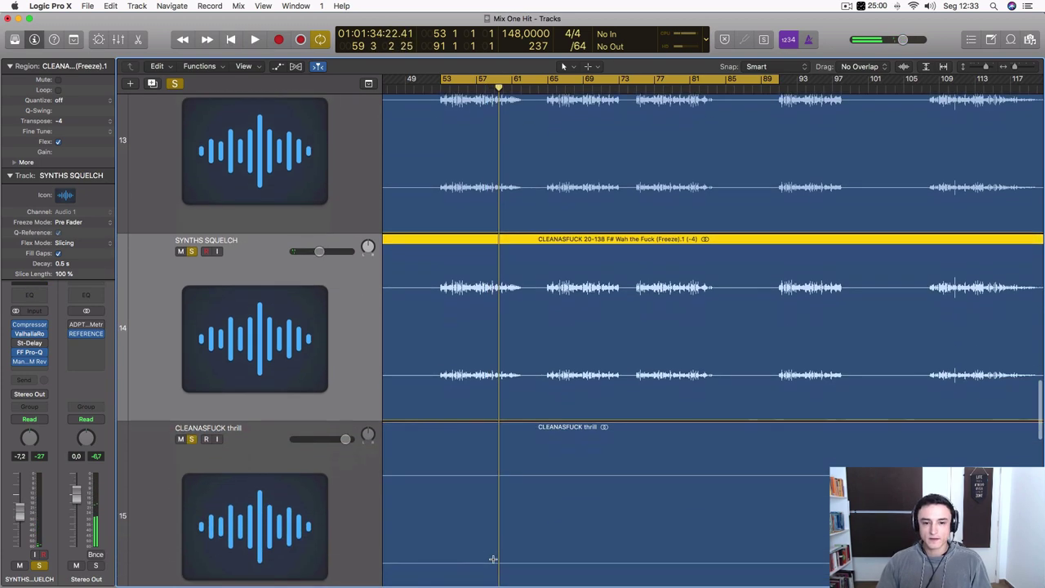
- Replay the soloed tracks from bar 53 and add the CLEANASFUCK LEAD track to the solo
key(space)
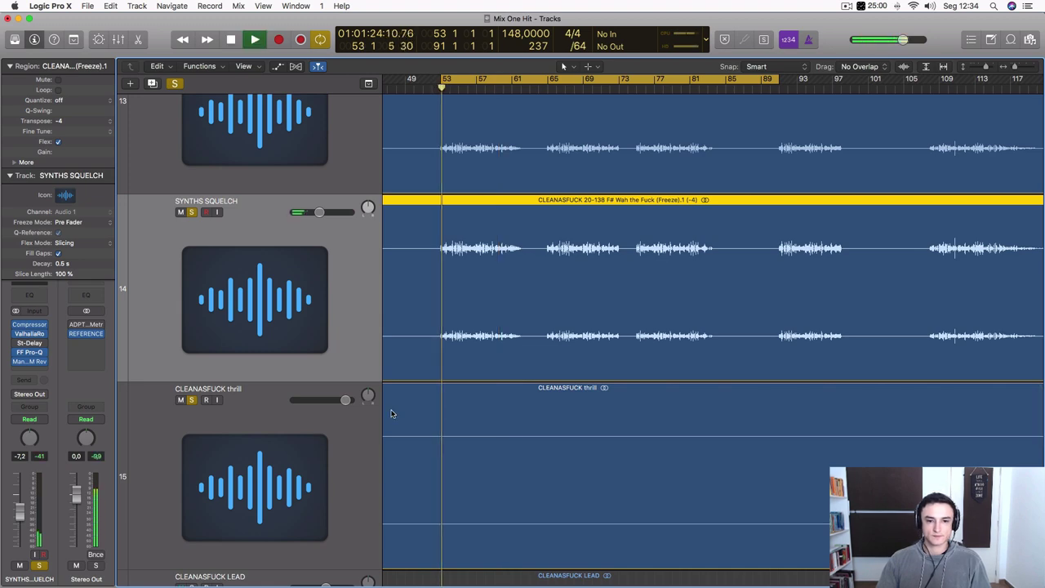
scroll(393, 414, down, 6)
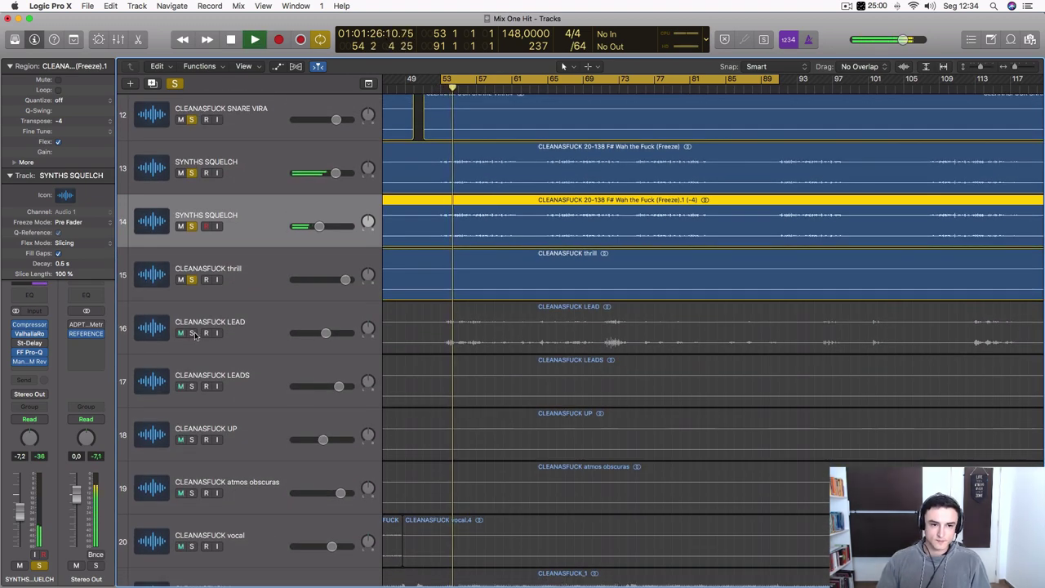
click(255, 308)
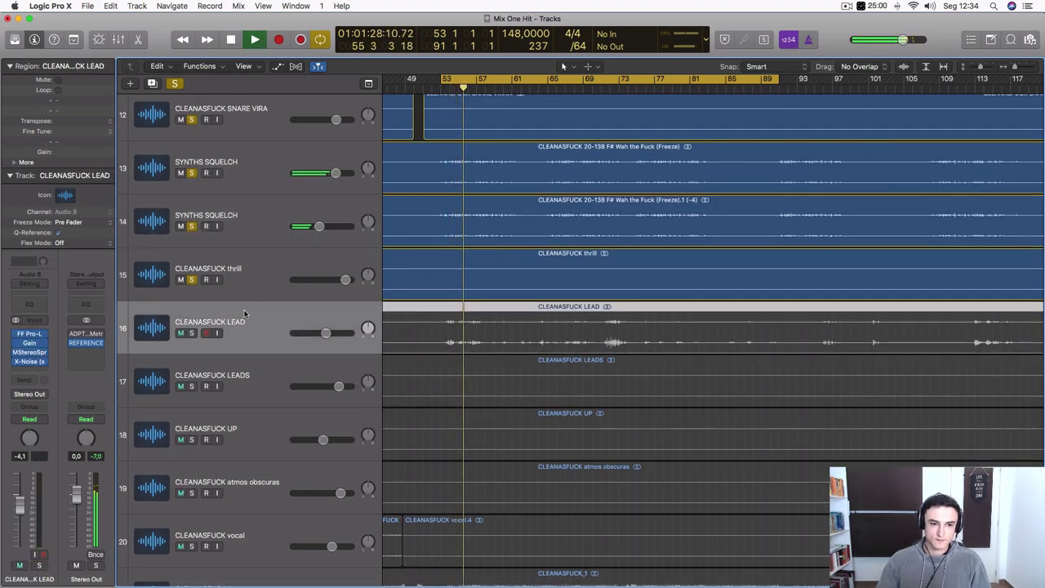
key(space)
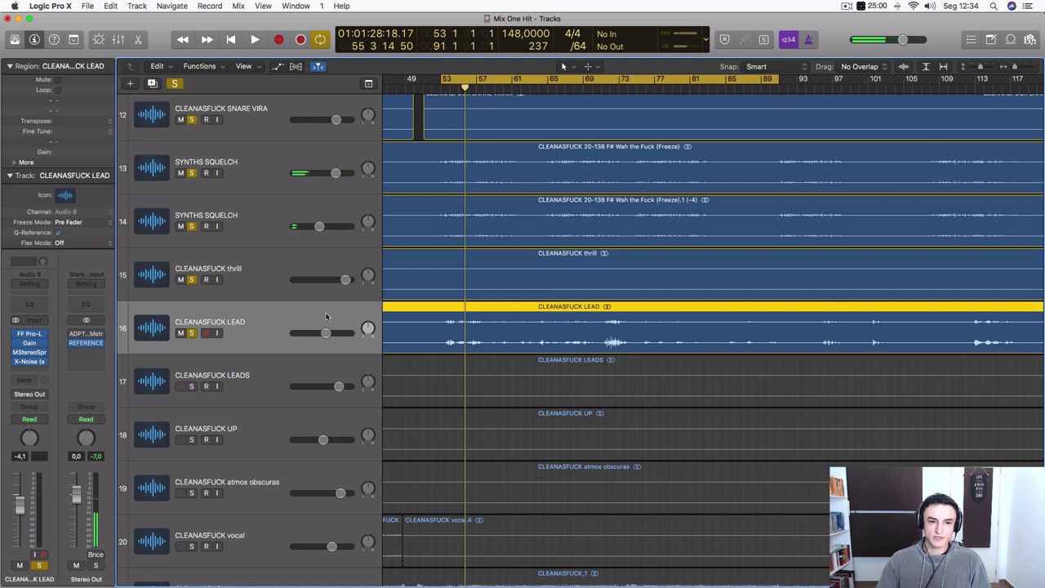
- Bypass the four inserts on CLEANASFUCK LEAD and audition it, trying the cycle start at bar 49 before returning it to bar 53
scroll(453, 328, down, 5)
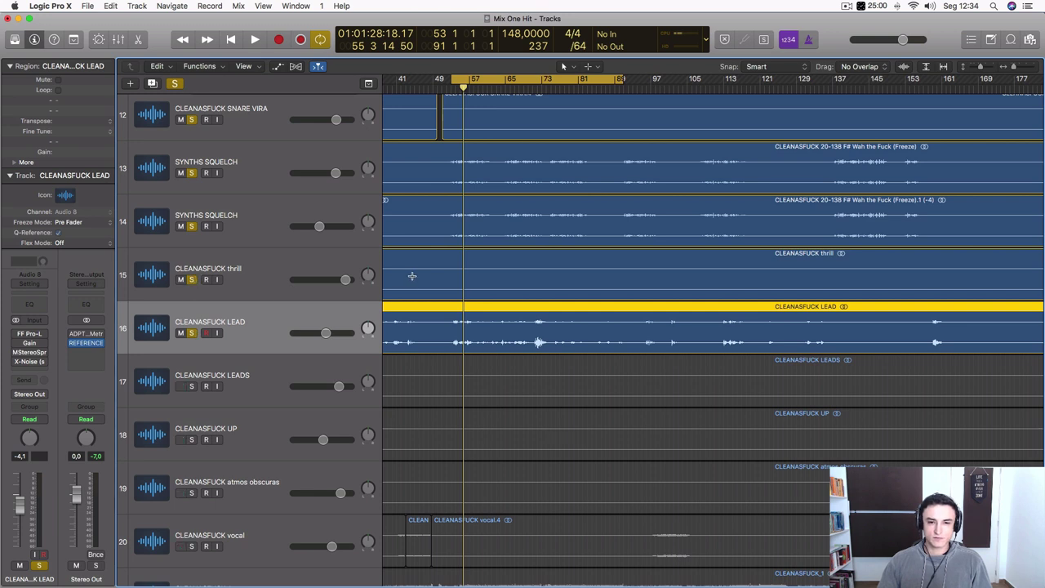
drag(517, 78, 499, 78)
key(space)
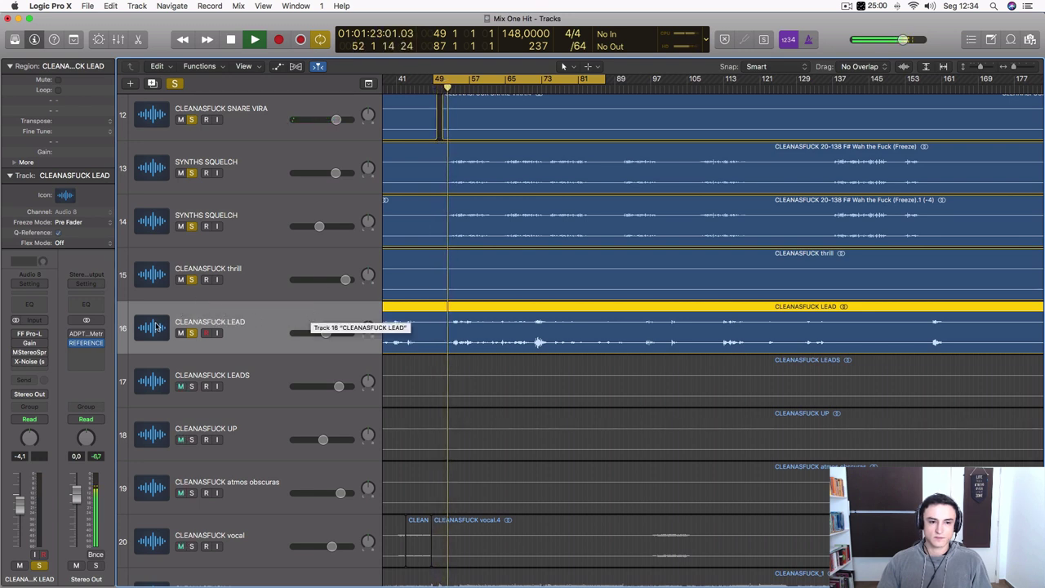
drag(459, 82, 477, 82)
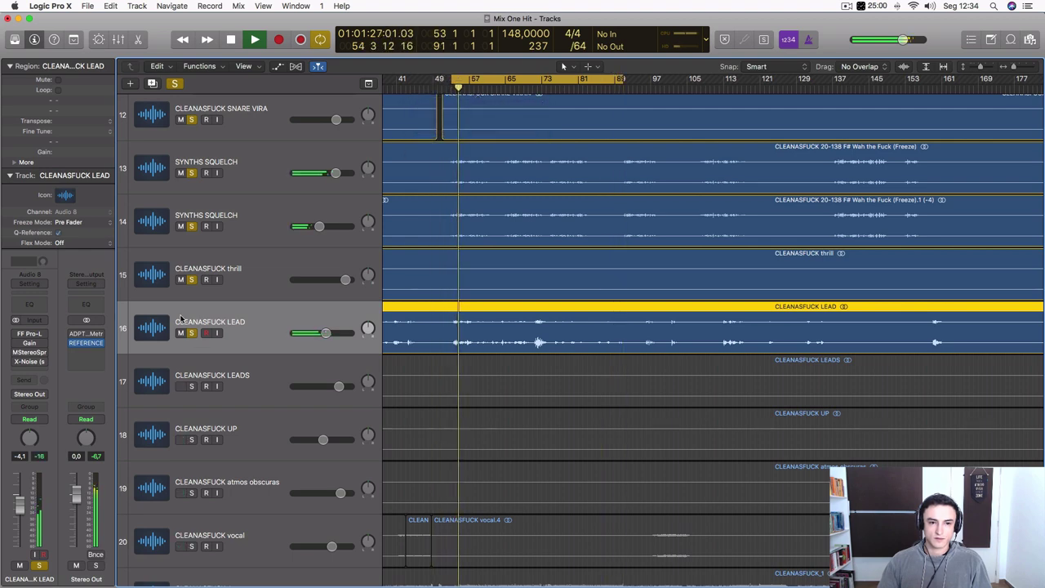
- Unsolo tracks 9 through 15 while keeping CLEANASFUCK LEAD soloed, and set the LEAD level to -0.2 dB
drag(191, 279, 191, 119)
scroll(189, 176, up, 2)
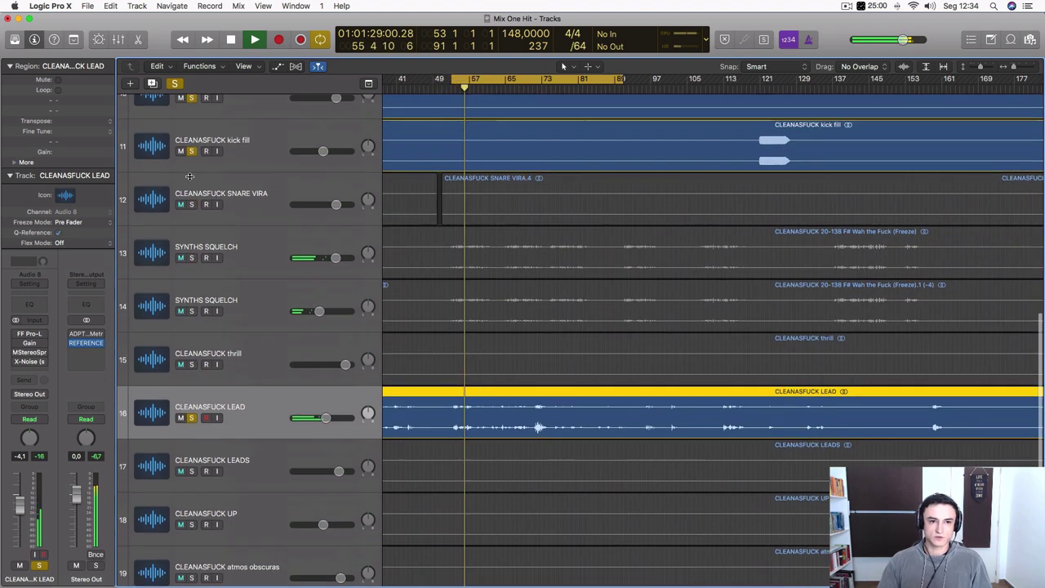
scroll(189, 176, up, 2)
click(191, 196)
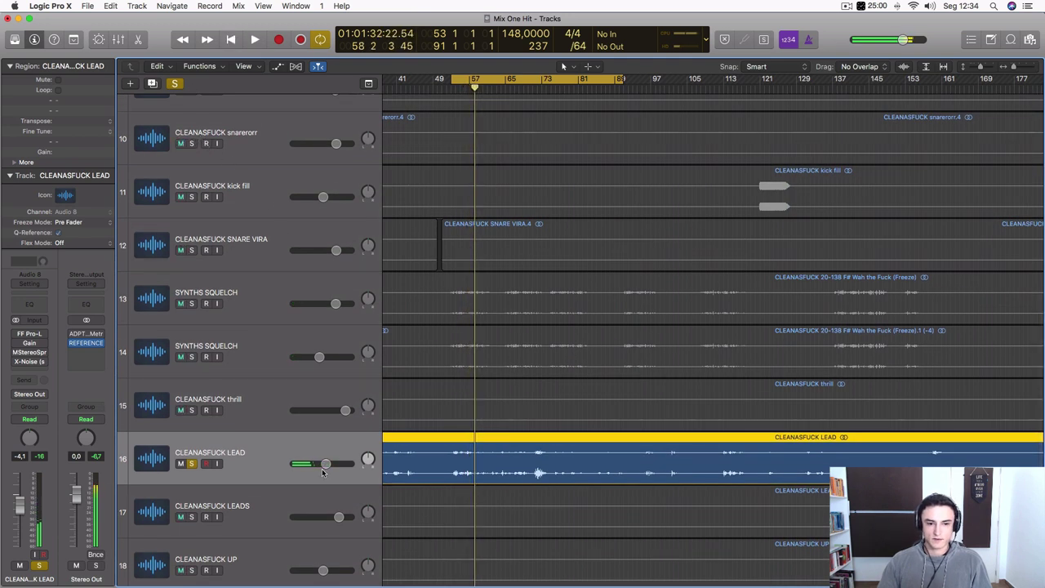
drag(325, 467, 336, 467)
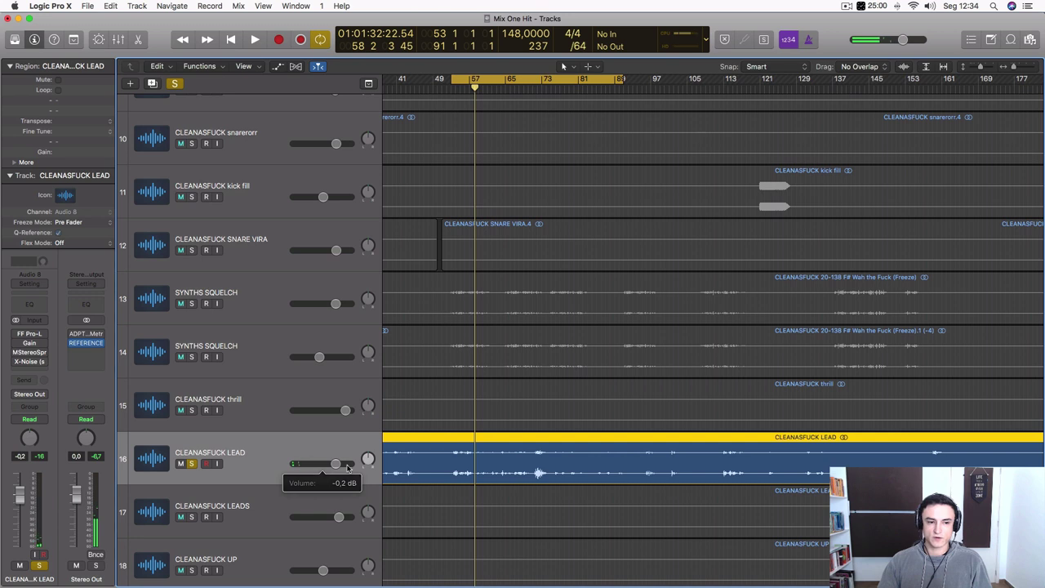
key(space)
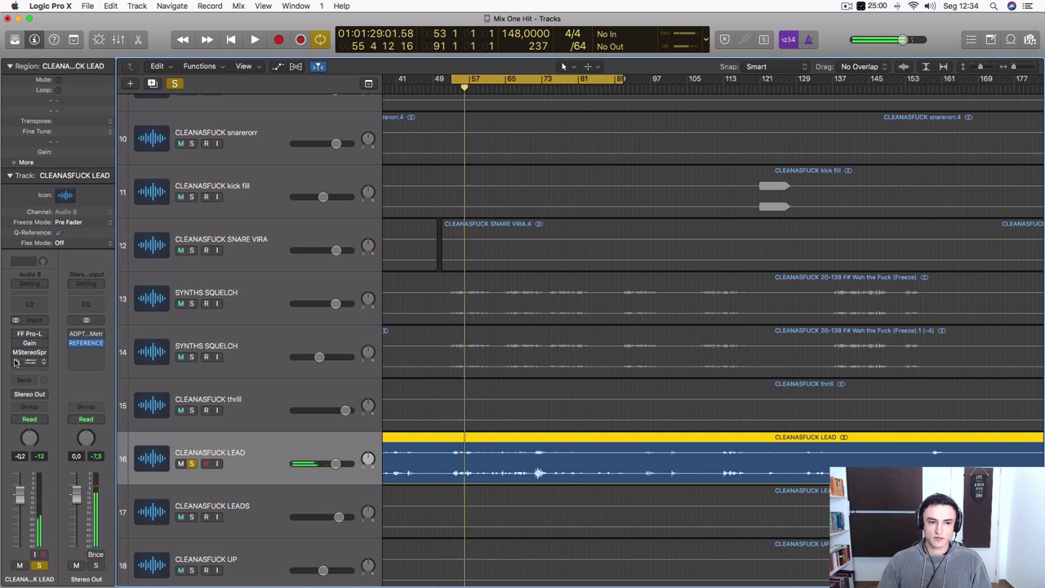
- Re-enable the X-Noise insert on CLEANASFUCK LEAD, audition the track with its window open, and close it
click(28, 361)
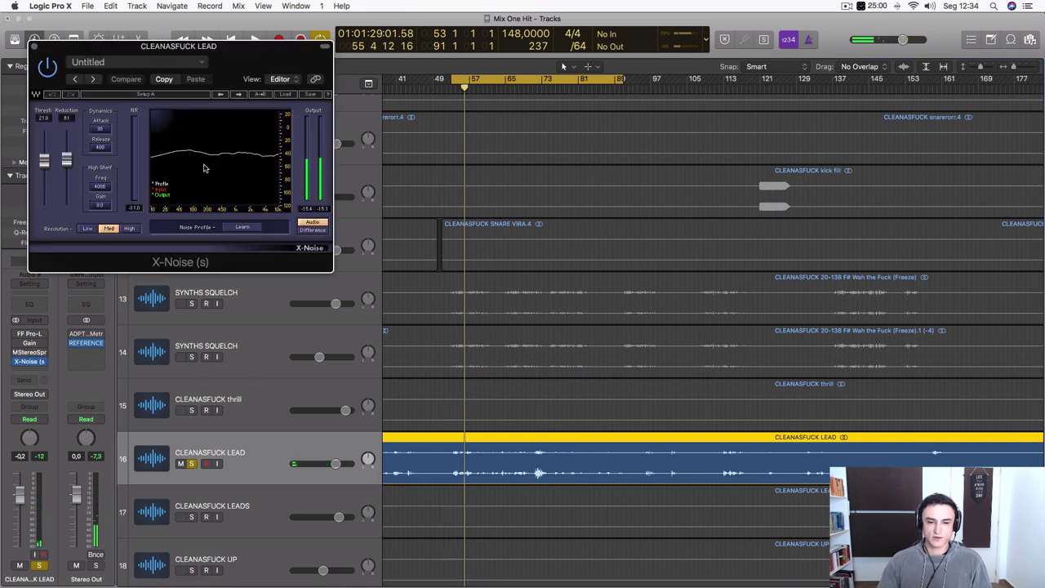
key(space)
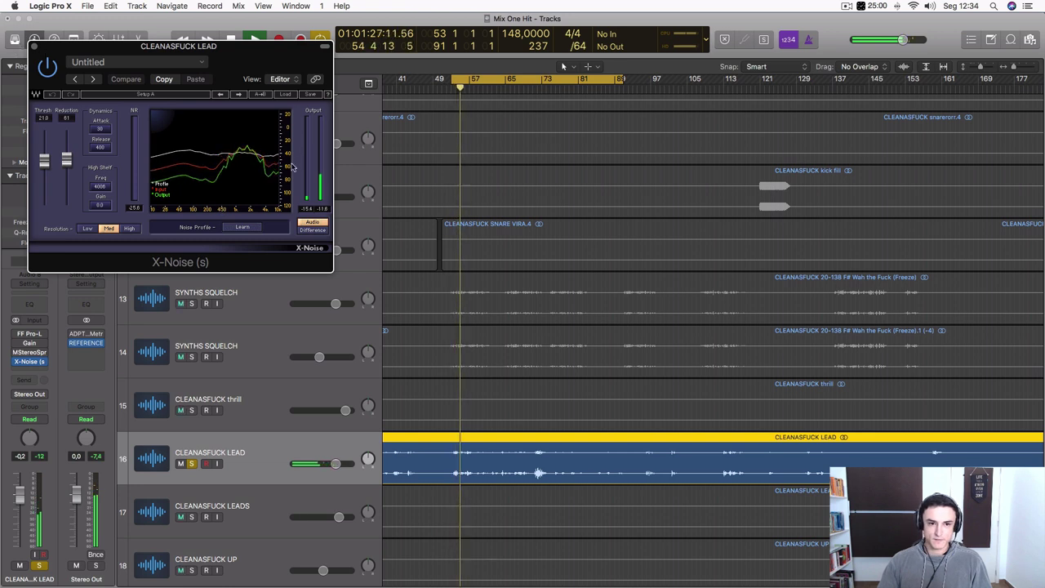
key(super+w)
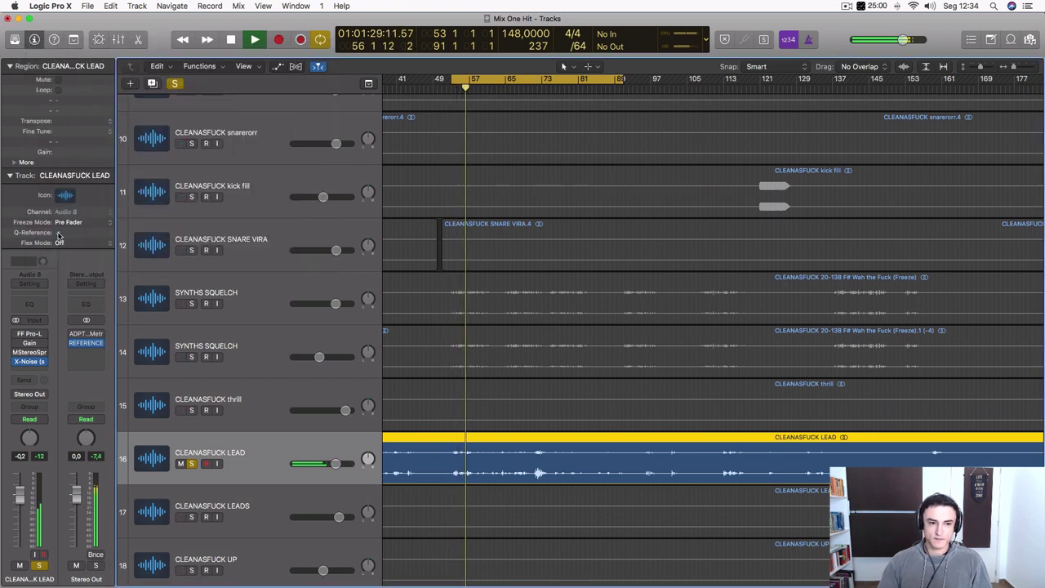
key(space)
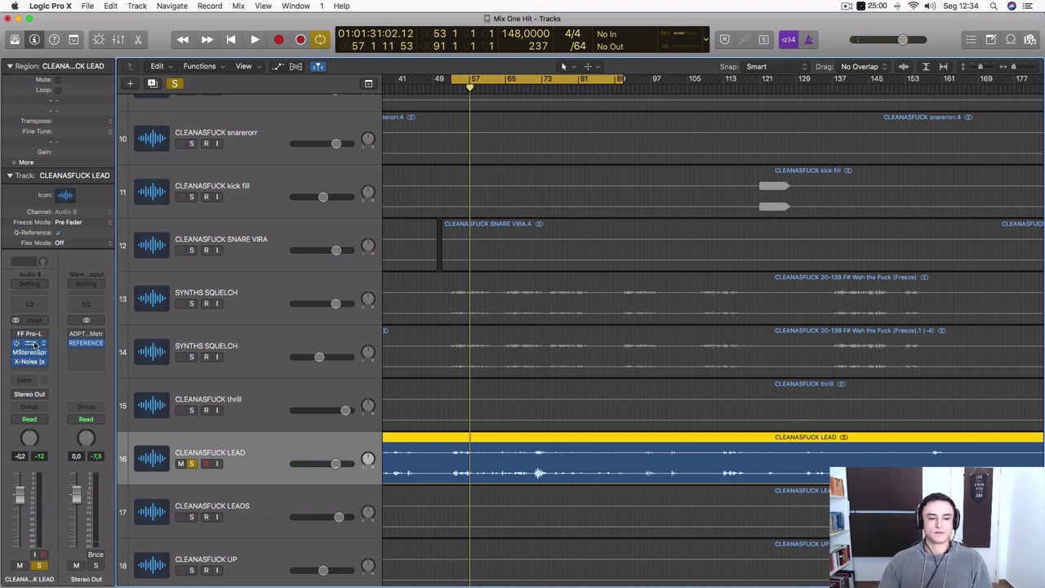
- Re-enable the Gain and MStereoSpread inserts on CLEANASFUCK LEAD, audition the track with each one open, and close both windows
click(29, 343)
key(space)
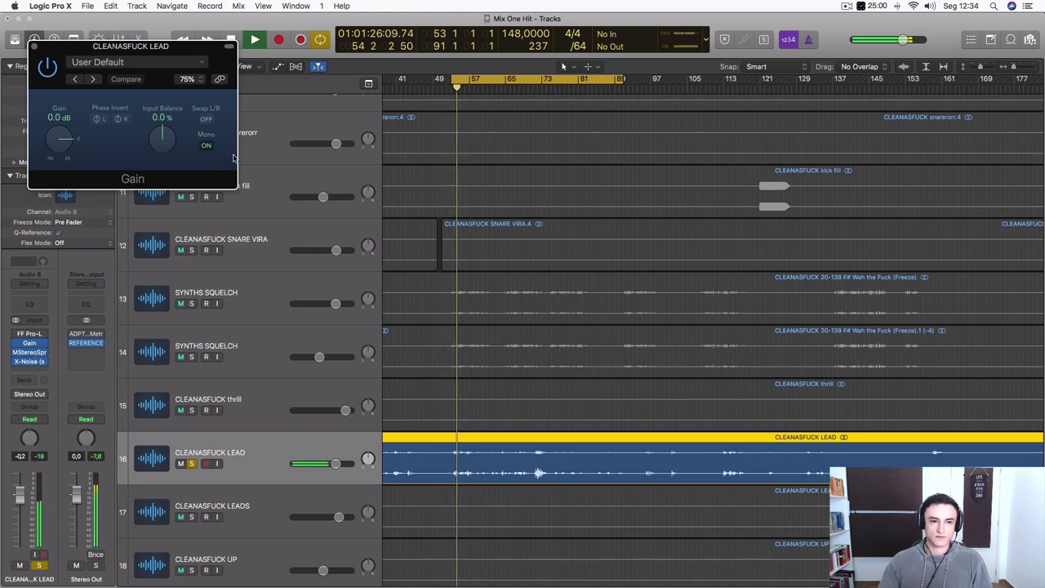
key(space)
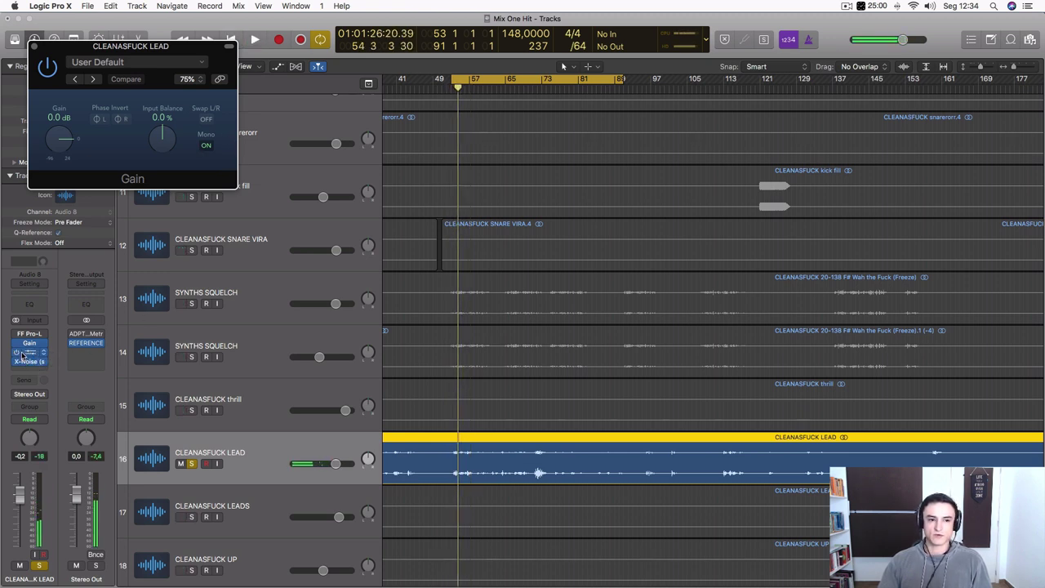
click(28, 352)
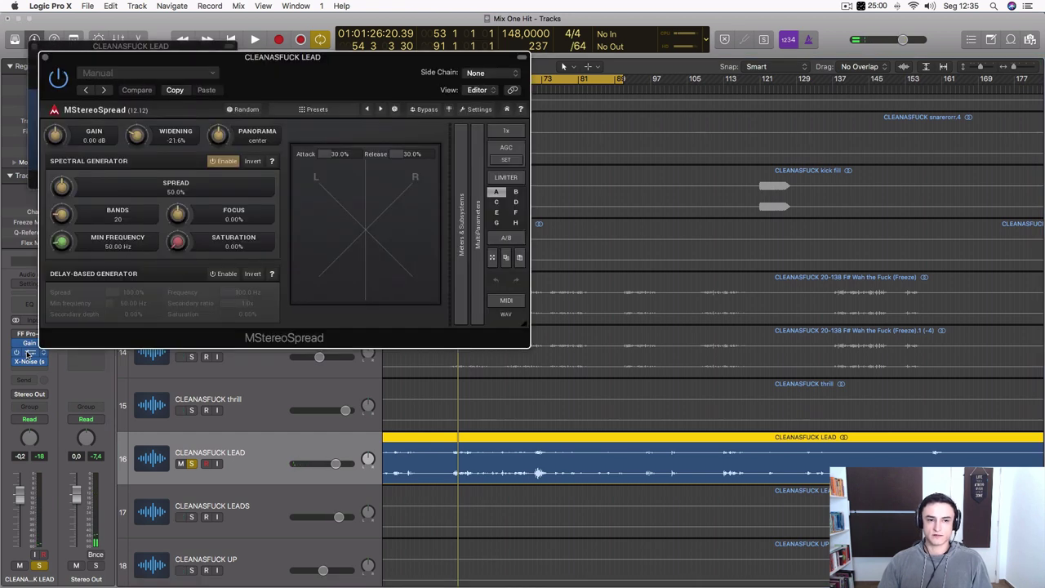
key(space)
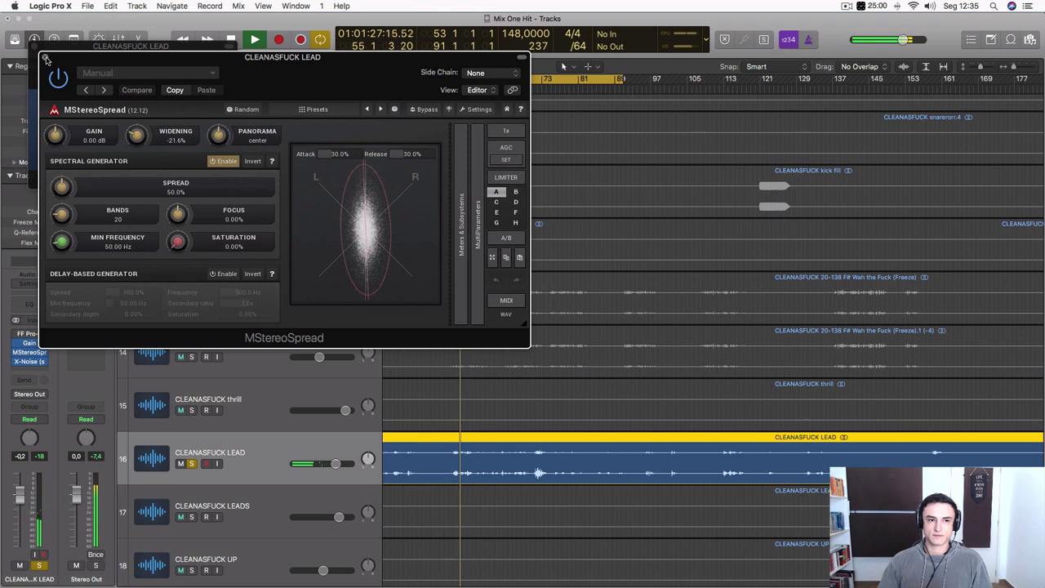
click(45, 57)
click(35, 47)
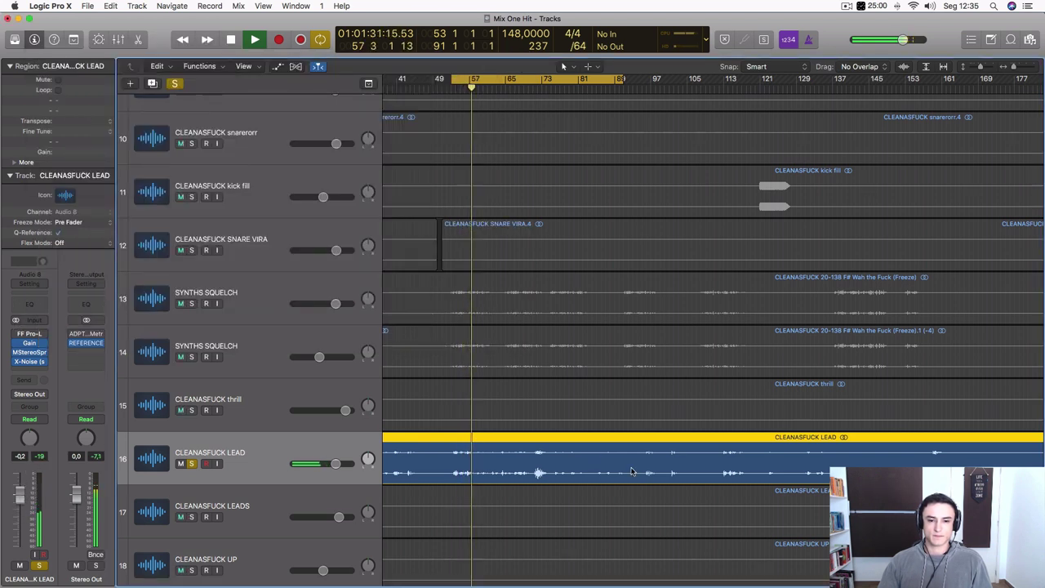
key(space)
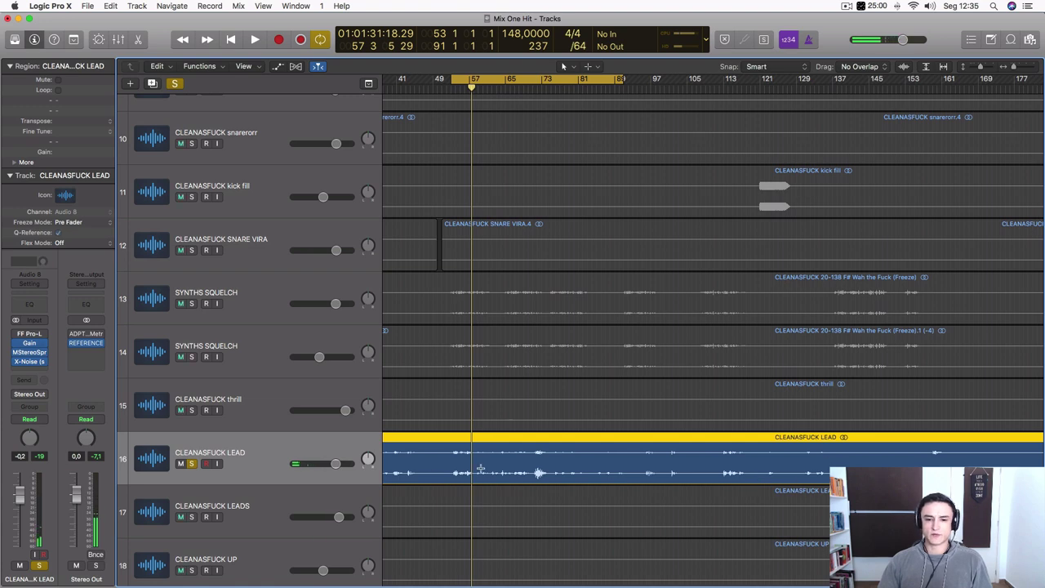
- Re-enable the FF Pro-L insert on CLEANASFUCK LEAD and set the track's level to -1.0 dB during playback
scroll(486, 469, left, 5)
scroll(497, 469, up, 5)
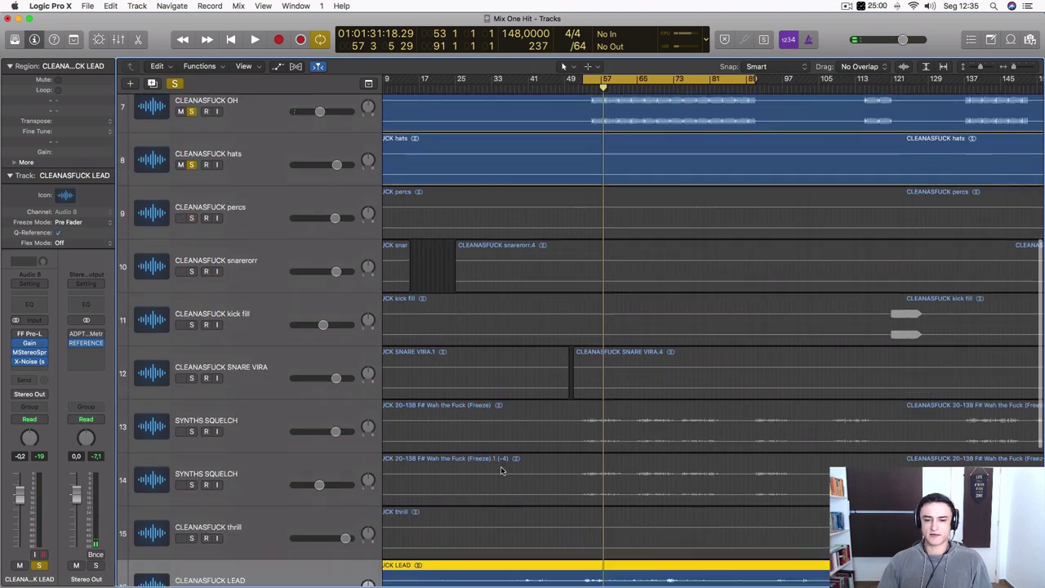
scroll(501, 470, down, 5)
key(super+Left)
key(super+Left)
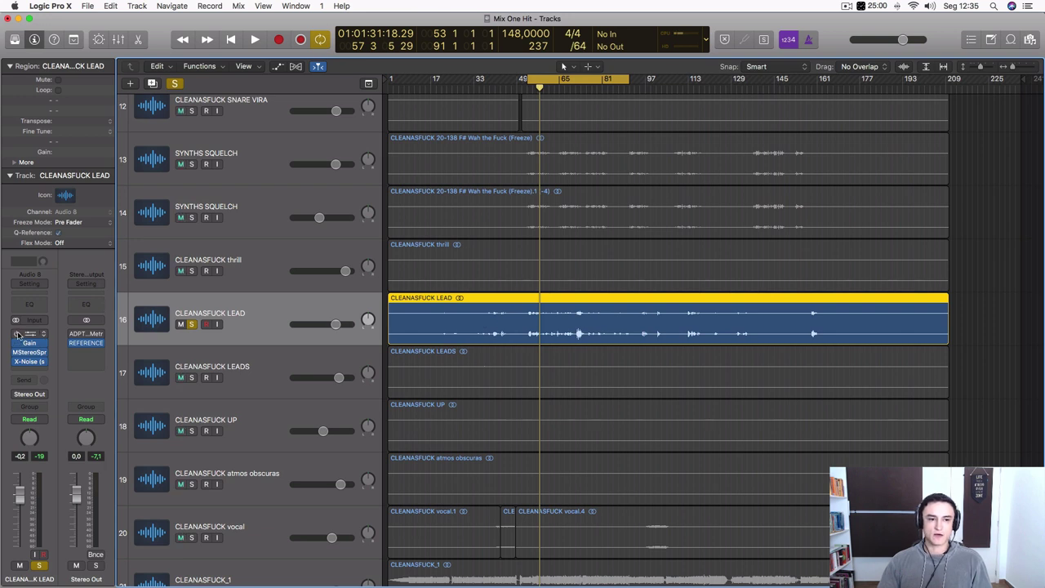
scroll(353, 373, up, 1)
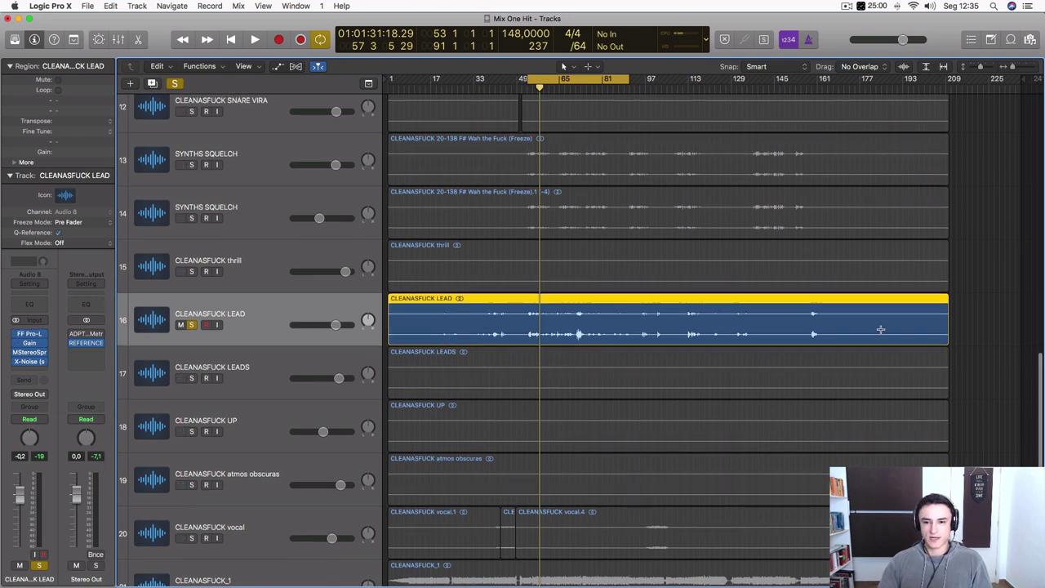
key(space)
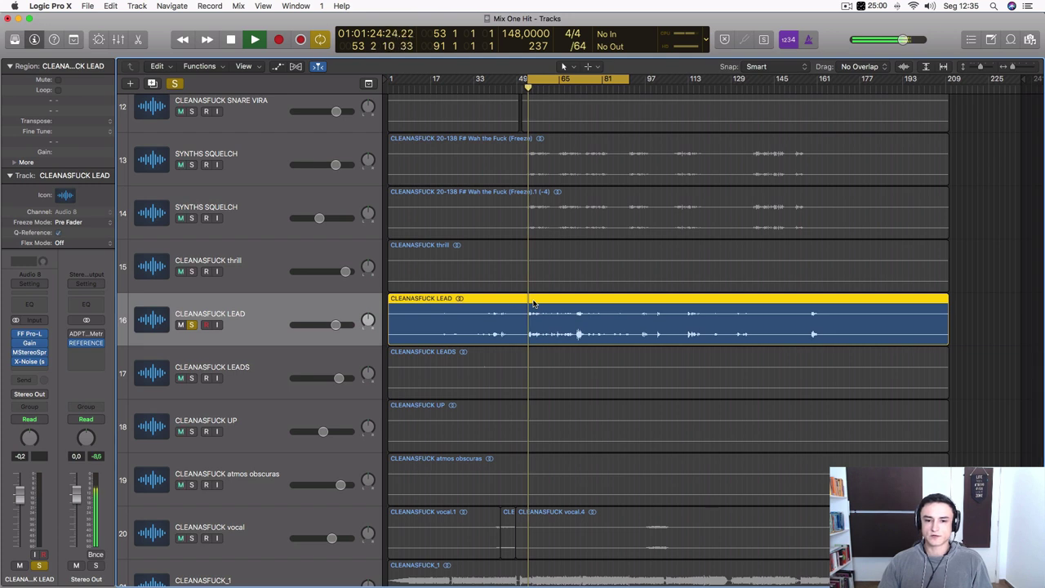
drag(20, 494, 21, 497)
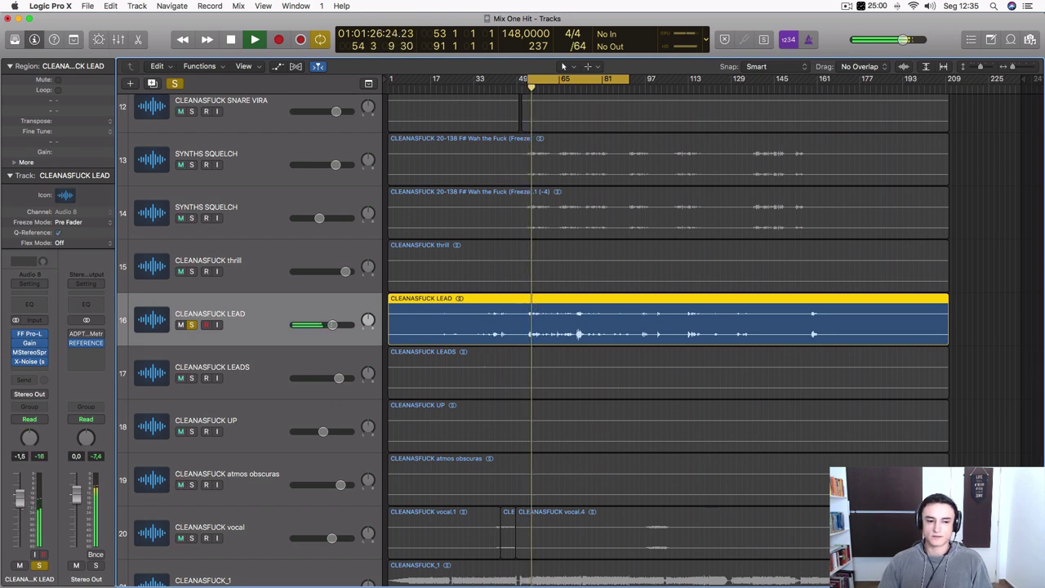
click(40, 458)
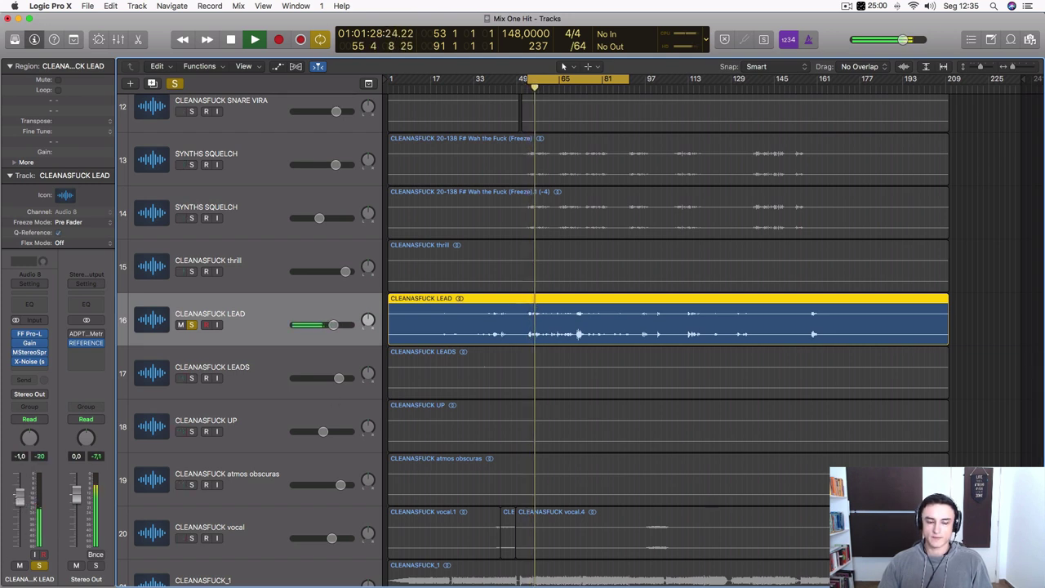
- Solo CLEANASFUCK LEADS instead of CLEANASFUCK LEAD and listen to it with its waveform enlarged
click(191, 378)
click(191, 325)
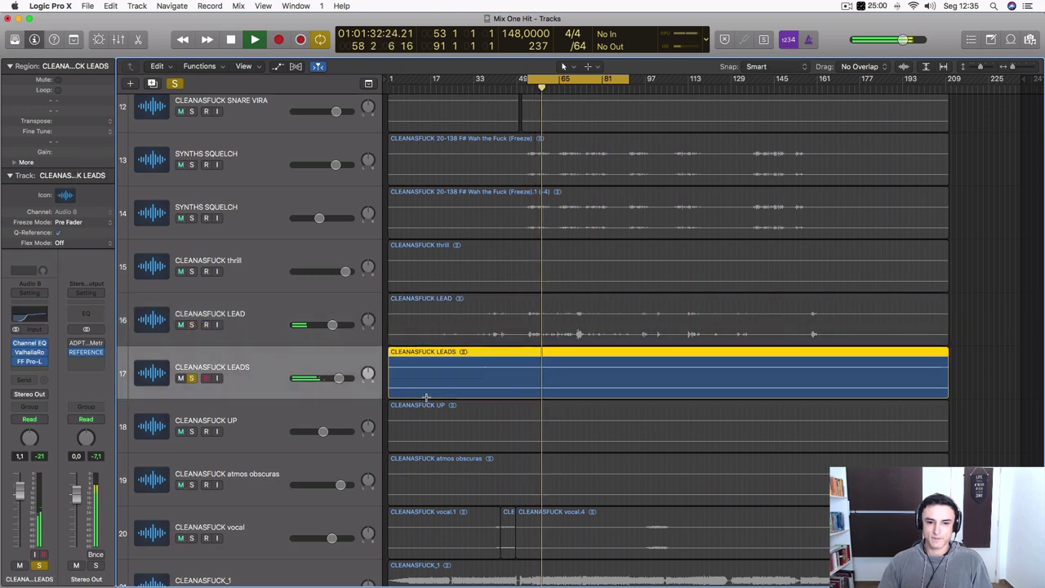
key(super+Down)
key(super+Down)
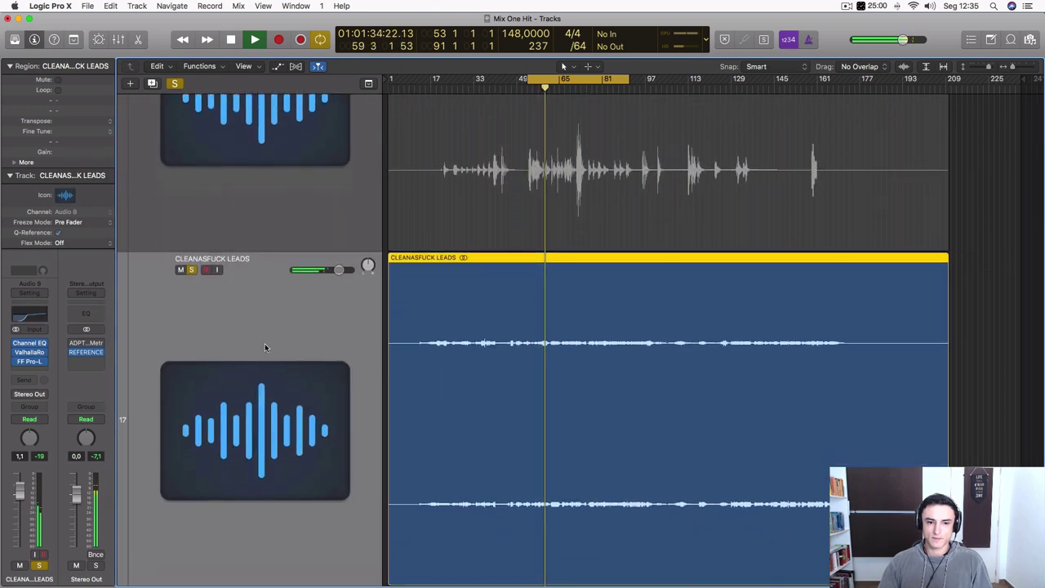
key(space)
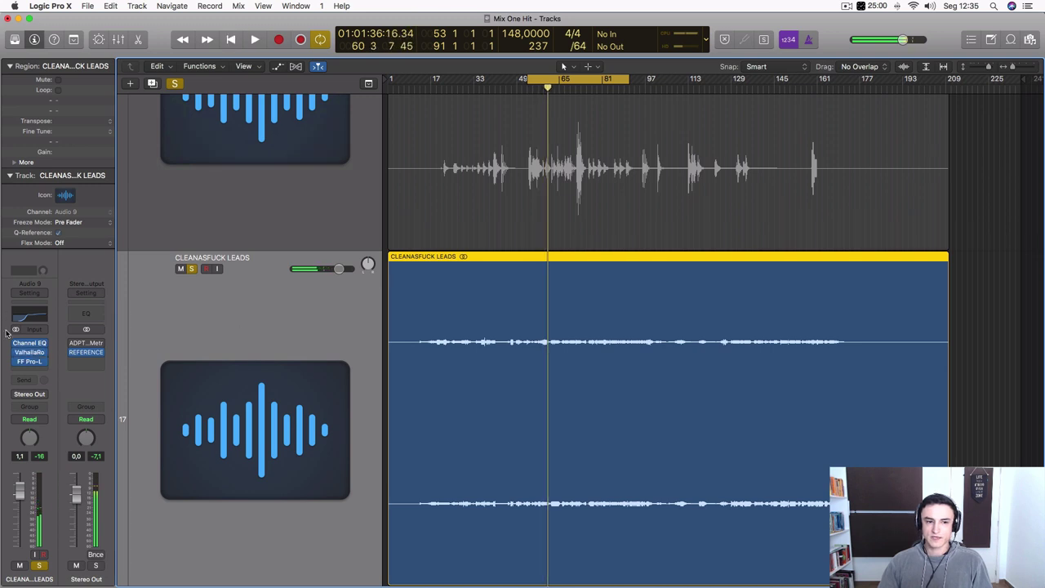
- Review the Channel EQ and FF Pro-L settings on CLEANASFUCK LEADS, close both windows, and replay the track from bar 53
click(34, 319)
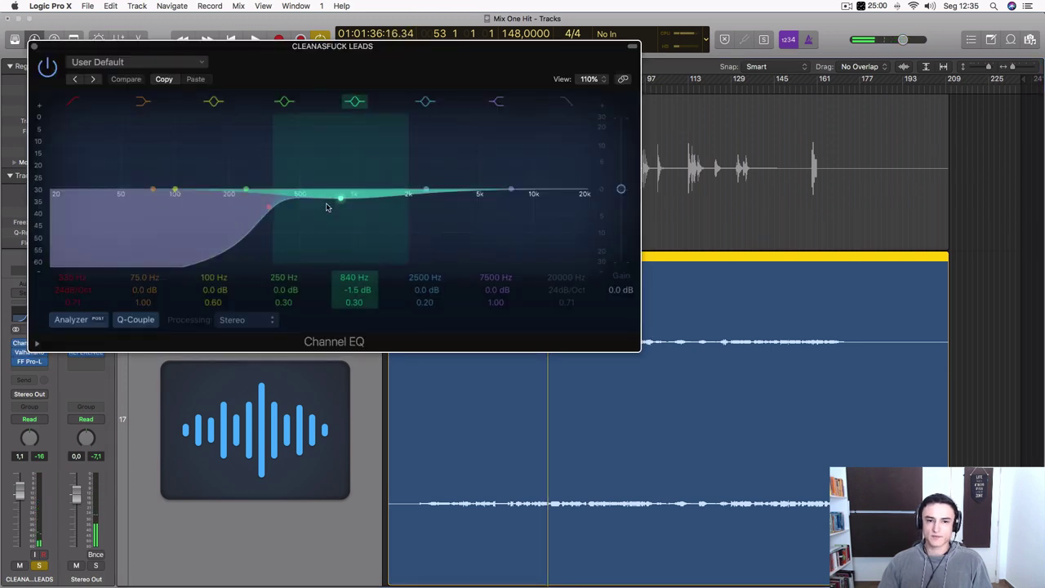
click(30, 361)
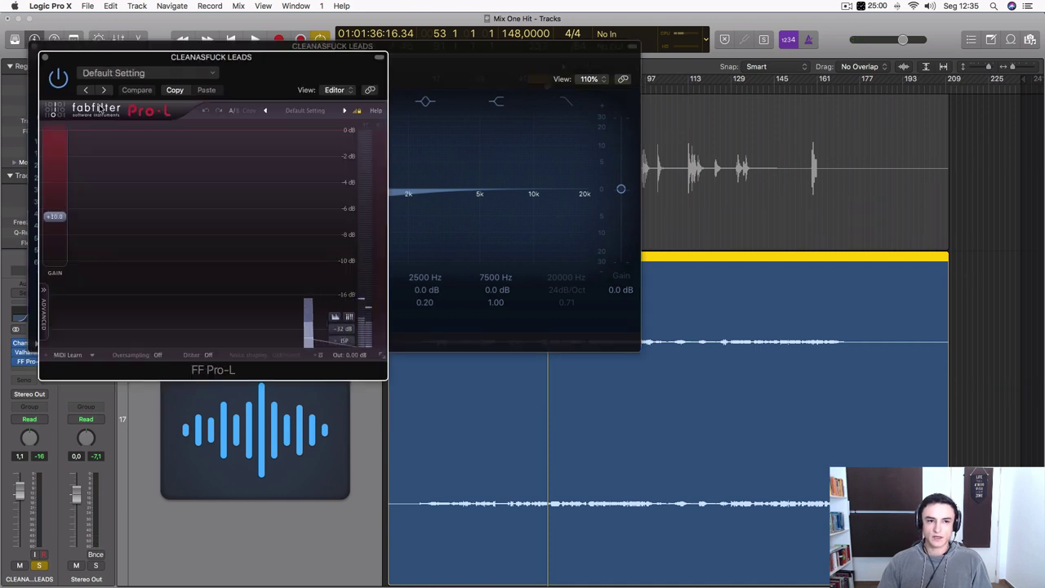
click(46, 58)
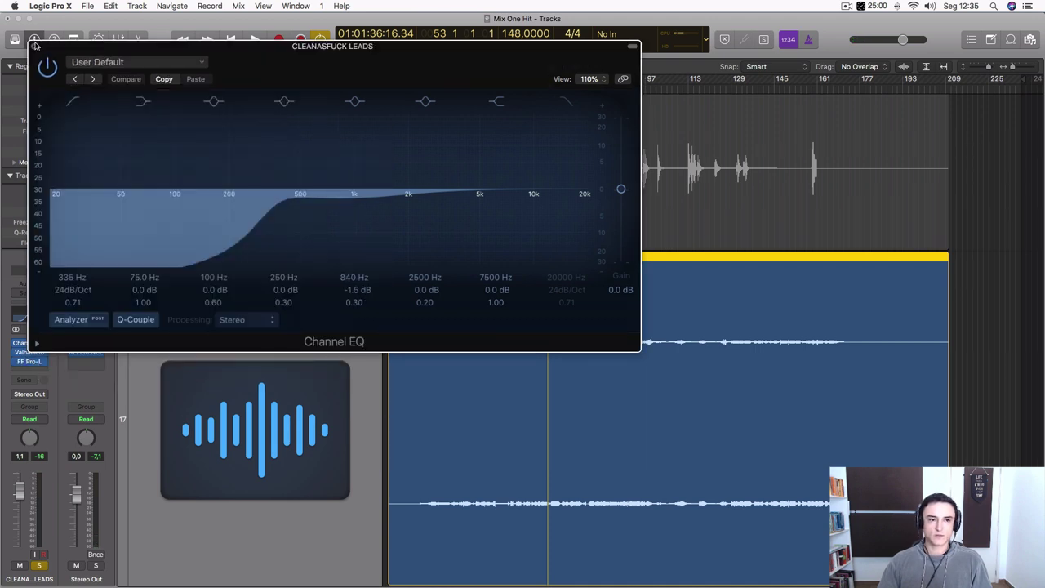
click(35, 48)
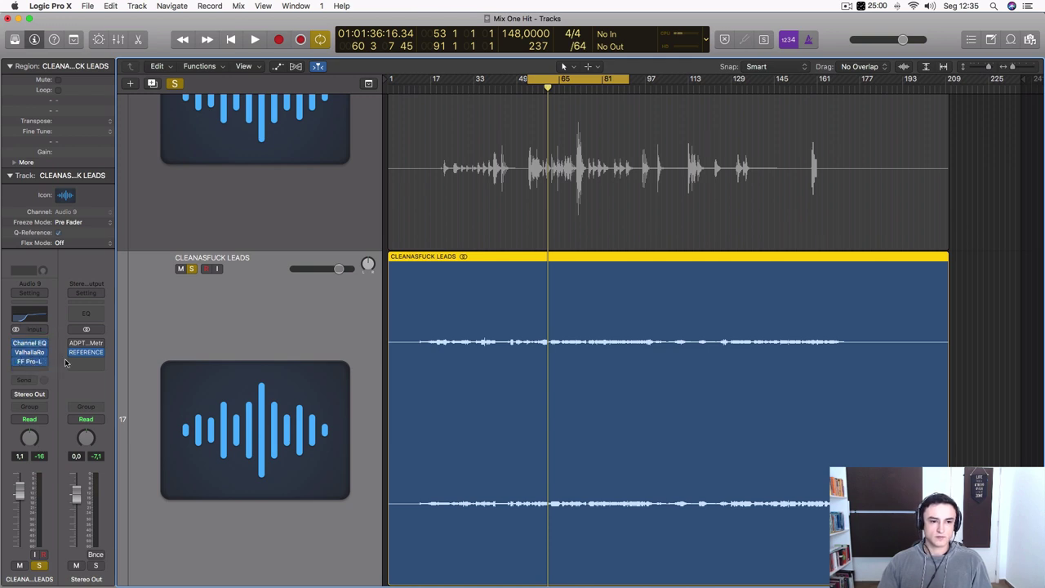
key(space)
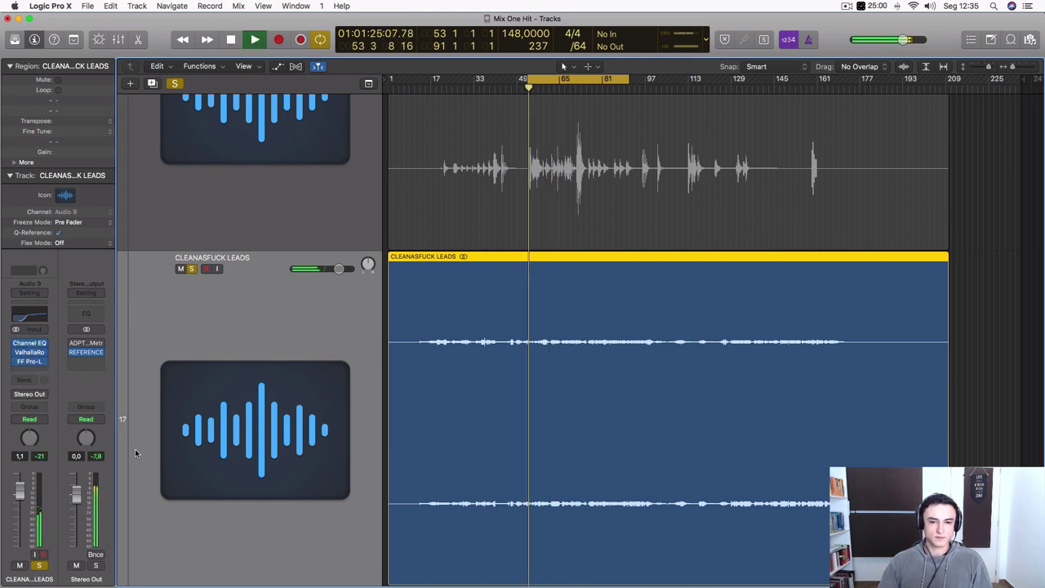
- Set the CLEANASFUCK LEADS level to 0.7 dB during playback and stop the playback
alt+click(18, 364)
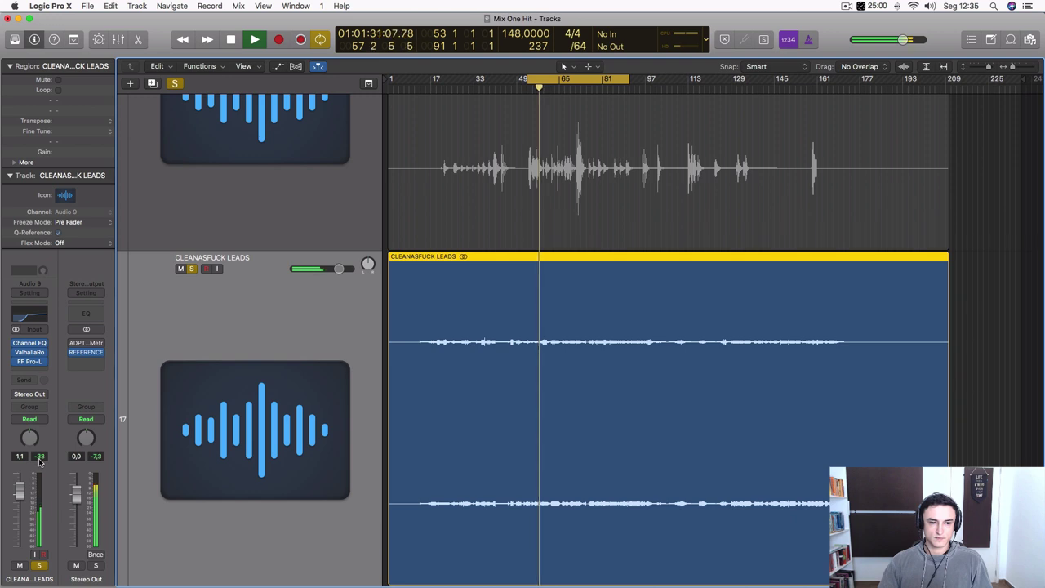
drag(20, 492, 19, 495)
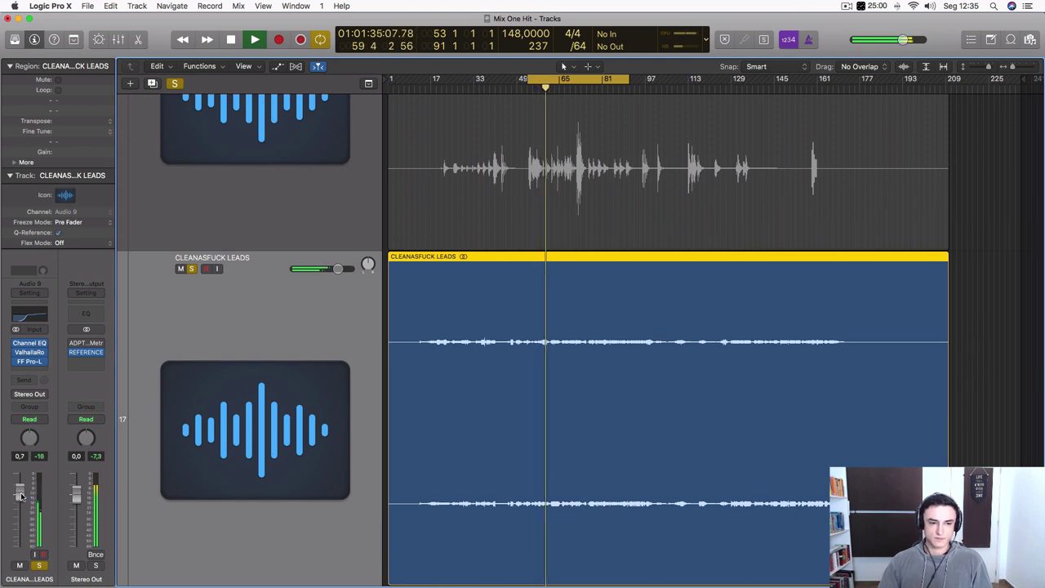
scroll(310, 429, down, 4)
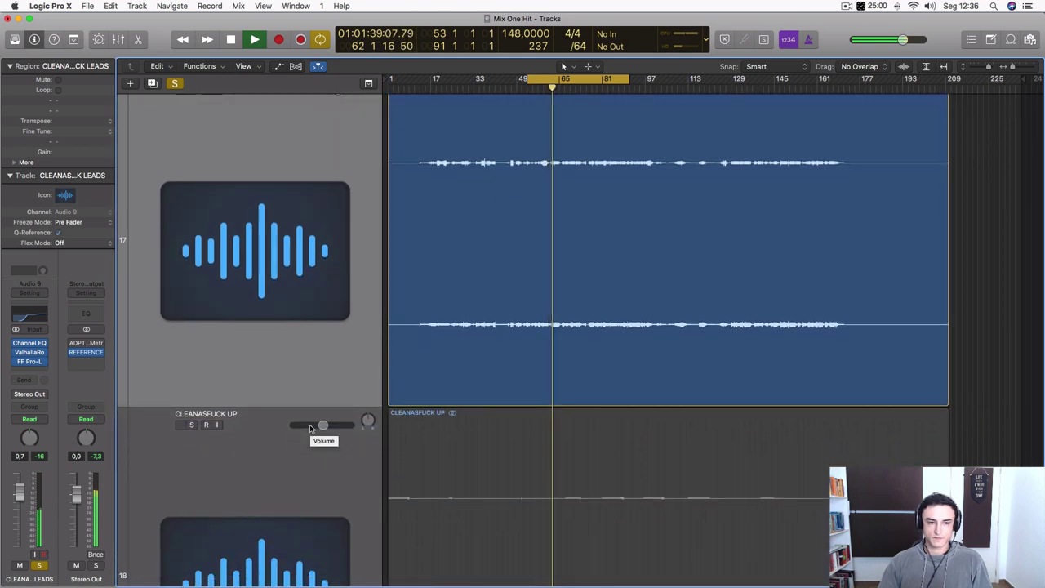
key(space)
- Insert the Native Instruments Replika delay after FF Pro-L on CLEANASFUCK LEADS and set its low cut to about 661 Hz
click(40, 369)
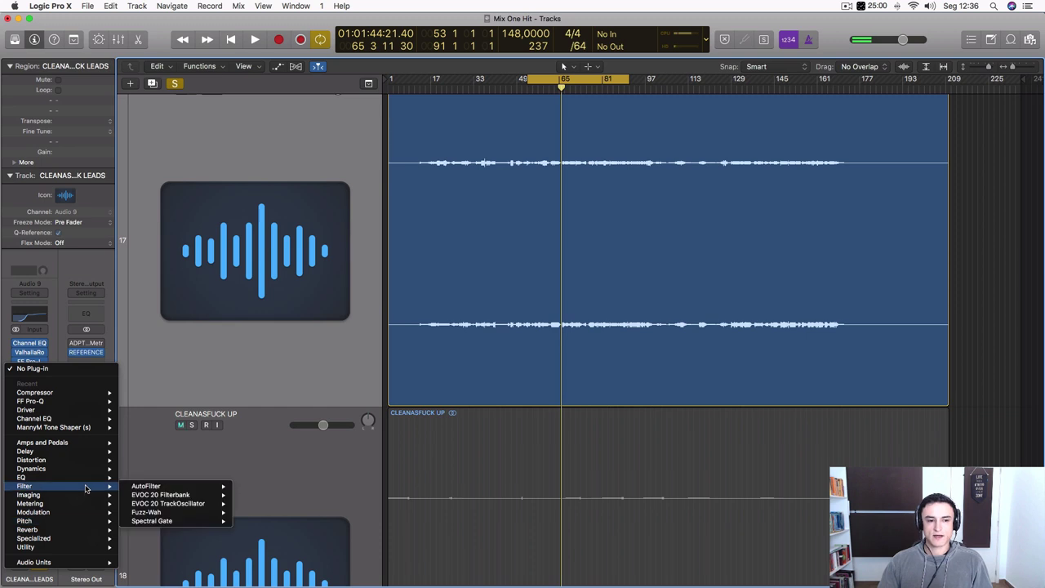
mouse_move(98, 561)
mouse_move(192, 561)
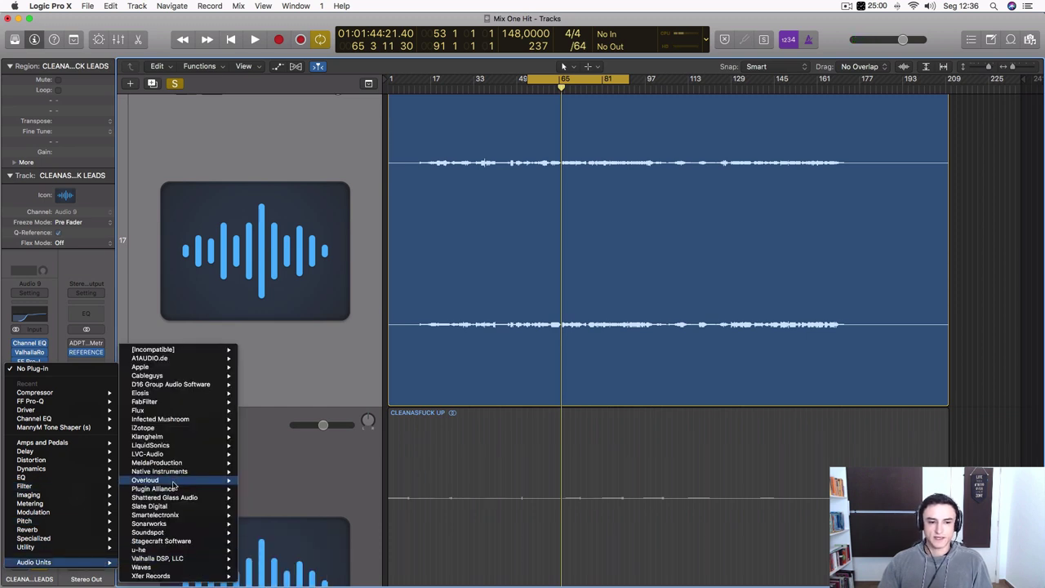
mouse_move(175, 472)
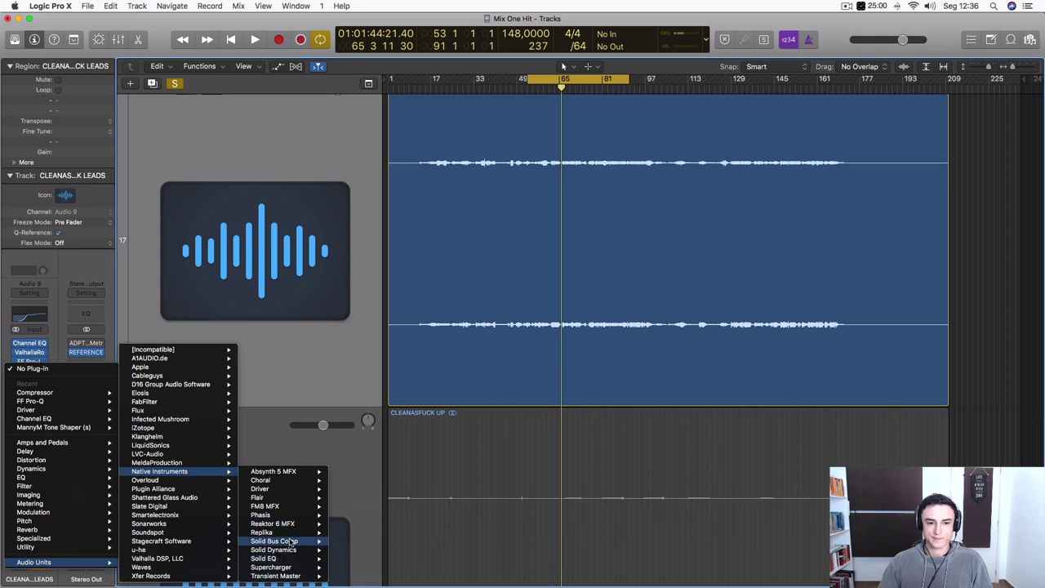
mouse_move(297, 534)
click(351, 532)
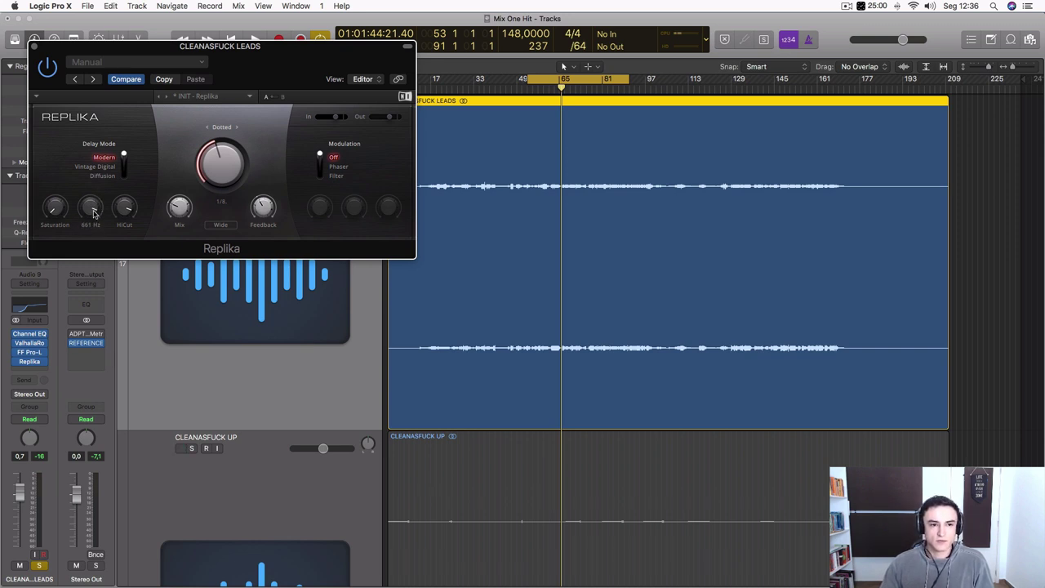
- During playback, set Replika to Ping Pong with Phaser modulation and a 64% / 36% mix, and place its window clear of the track header
key(space)
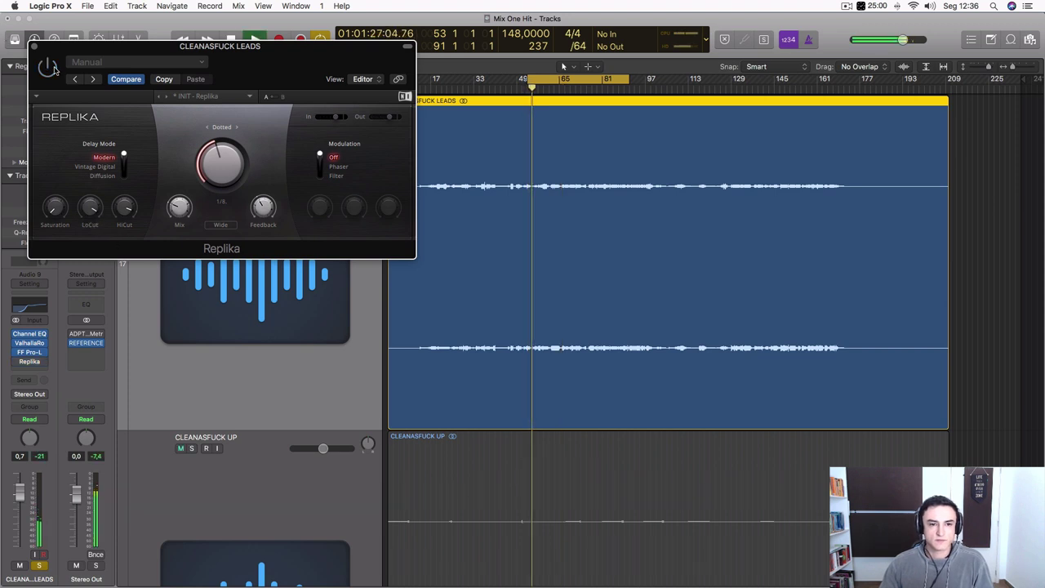
click(226, 225)
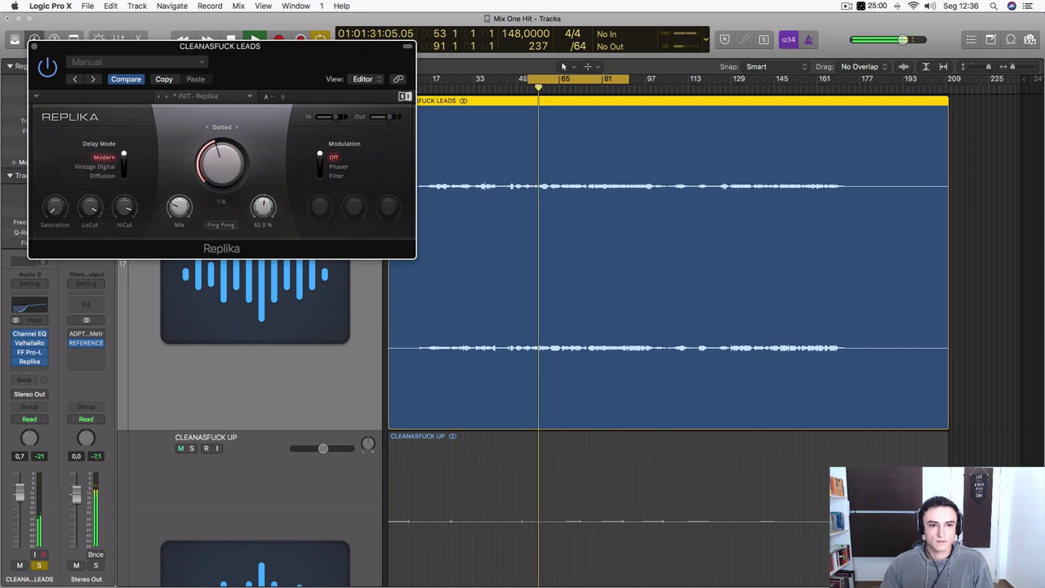
drag(179, 209, 179, 125)
drag(179, 207, 178, 258)
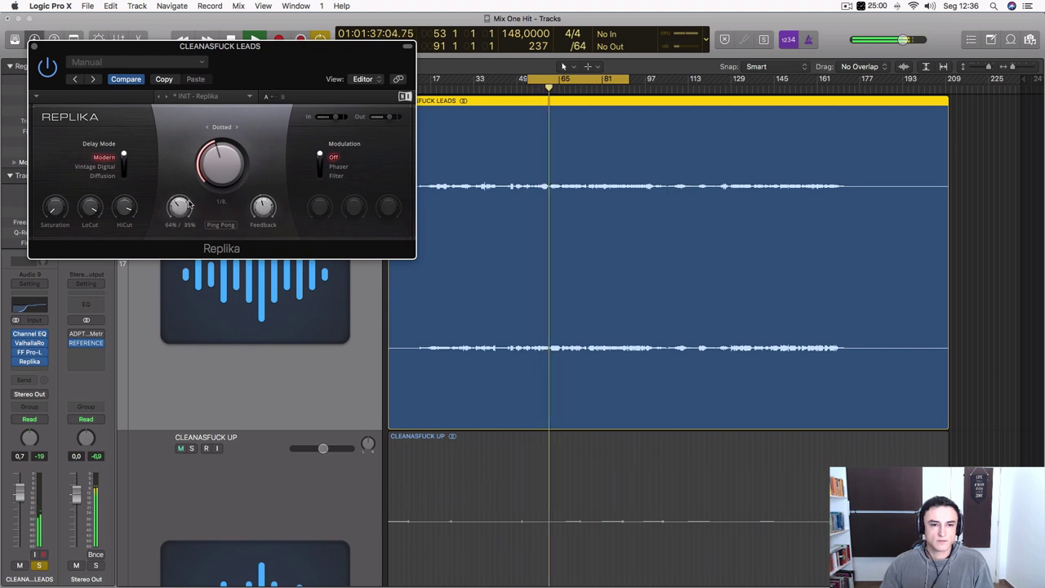
mouse_move(320, 155)
mouse_down()
mouse_move(320, 178)
mouse_move(319, 161)
mouse_up()
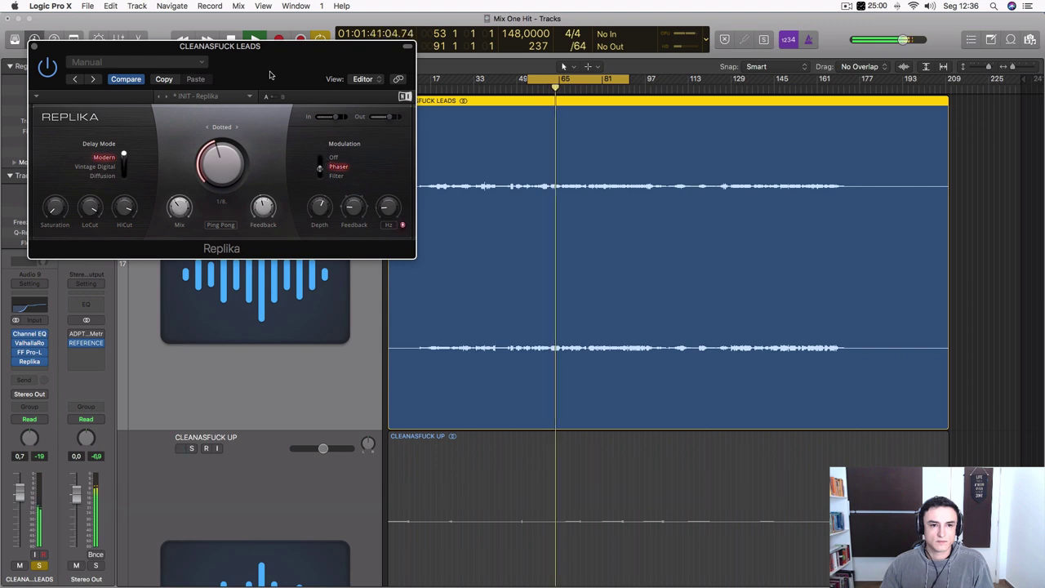
drag(271, 71, 865, 186)
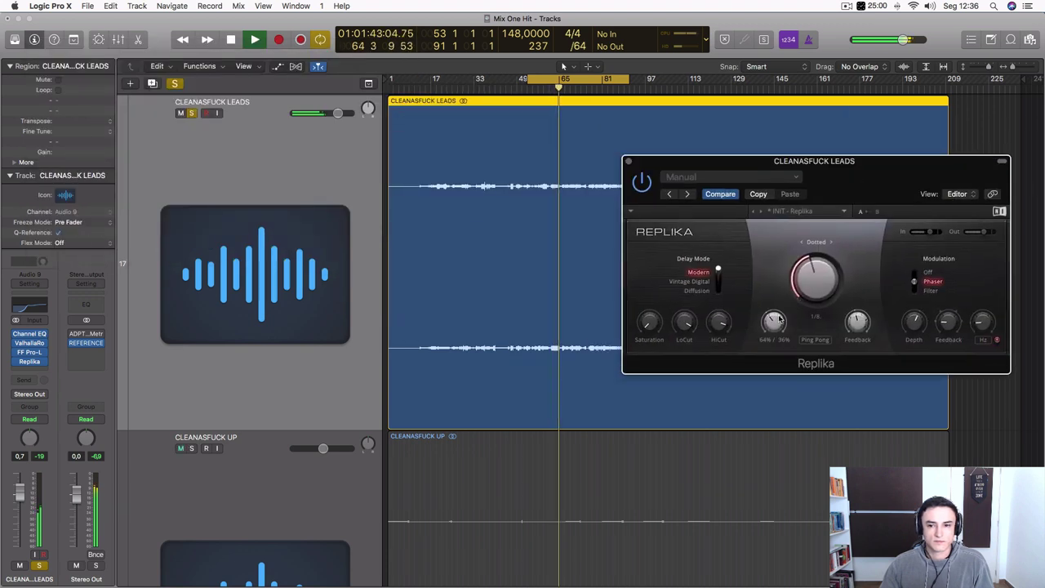
- Compare the lead in the full mix and with Replika bypassed, and try a 53% / 47% mix with 87.0% feedback
click(187, 114)
click(189, 113)
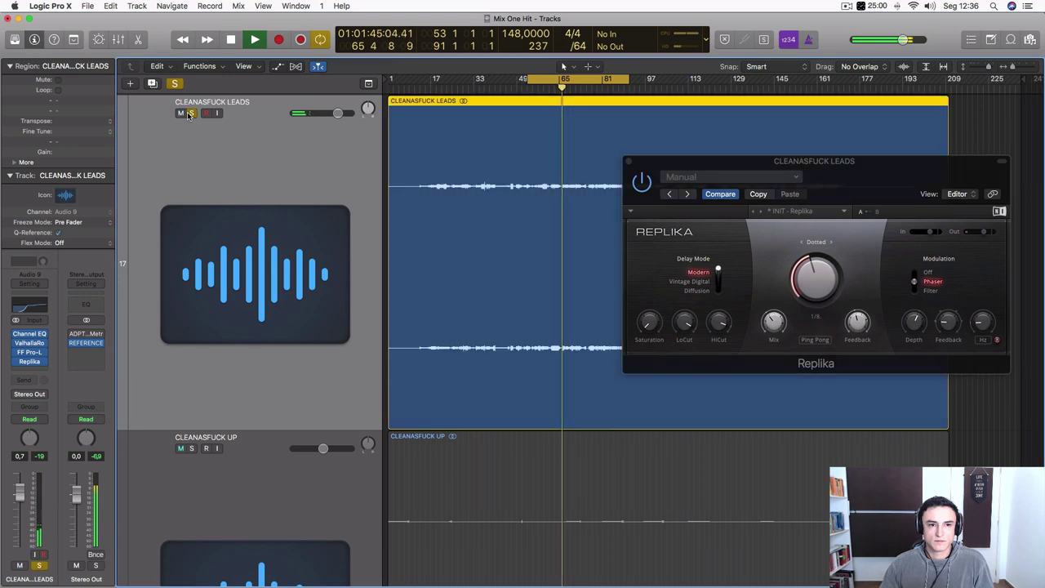
click(642, 185)
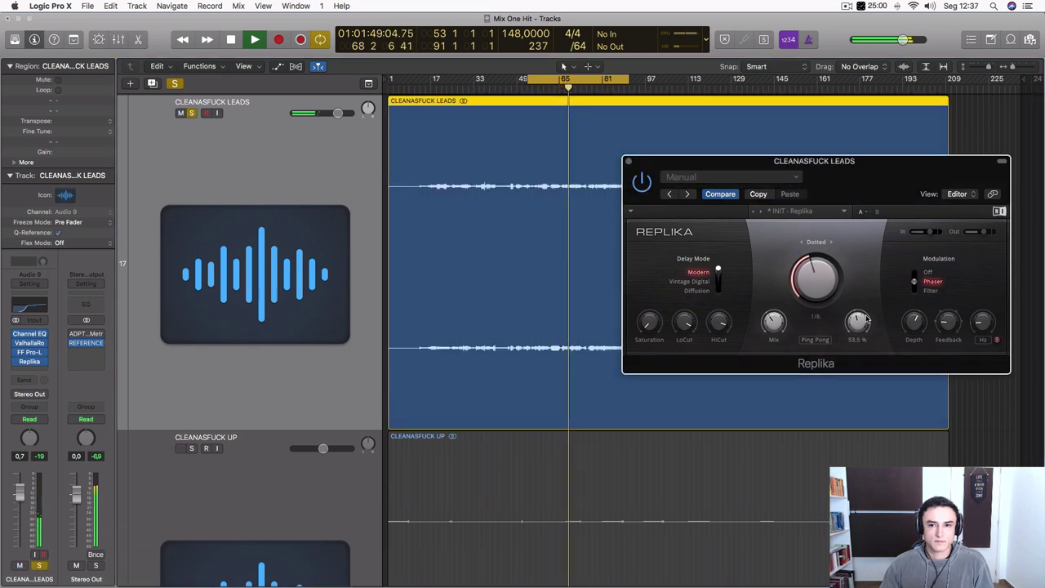
drag(774, 323, 773, 312)
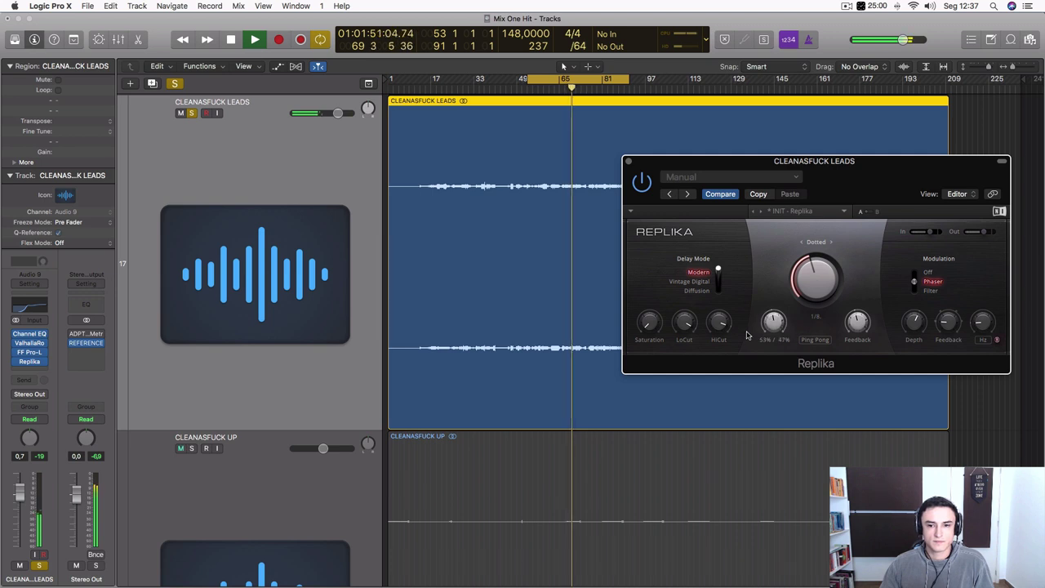
drag(857, 323, 857, 314)
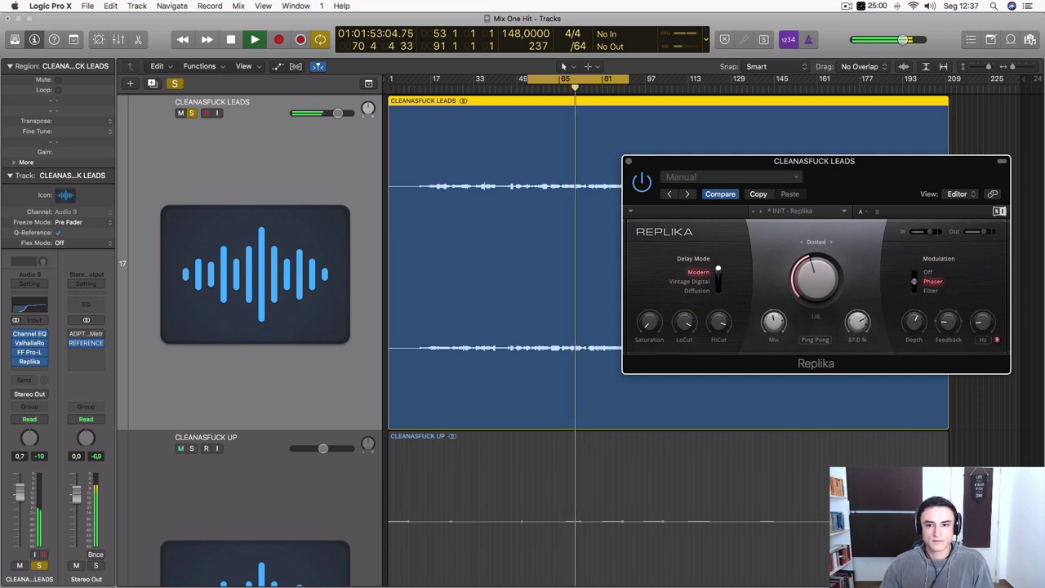
- Switch Replika's modulation to Filter and its delay mode to Diffusion, and adjust the delay feedback slightly
drag(912, 287, 914, 293)
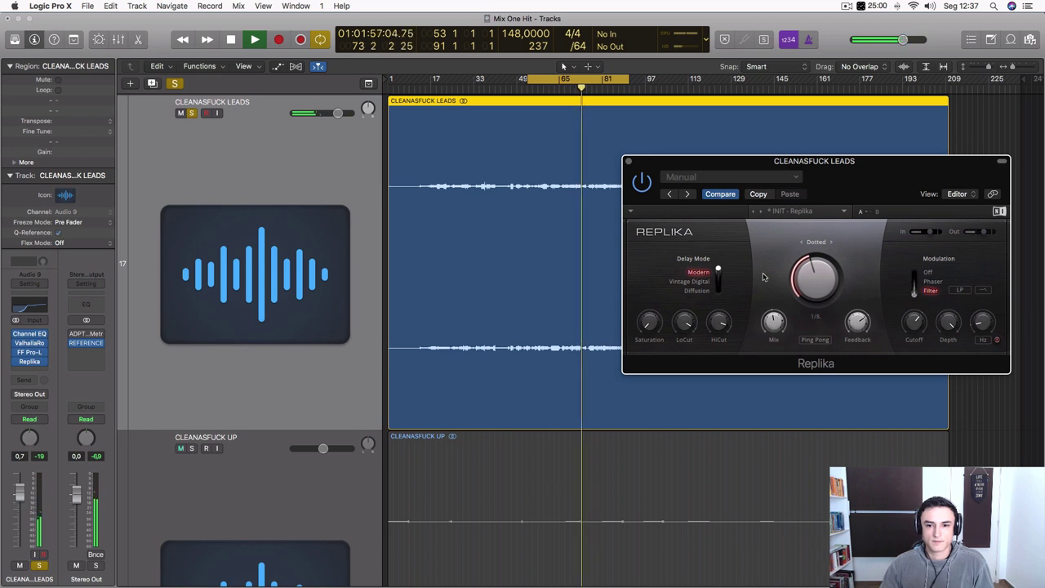
drag(718, 269, 718, 292)
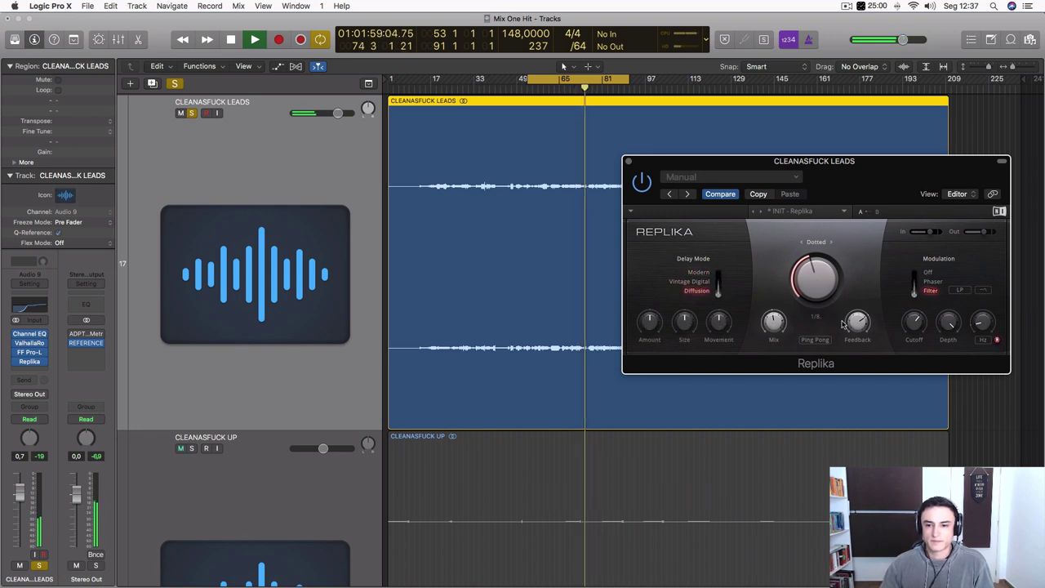
drag(857, 324, 857, 318)
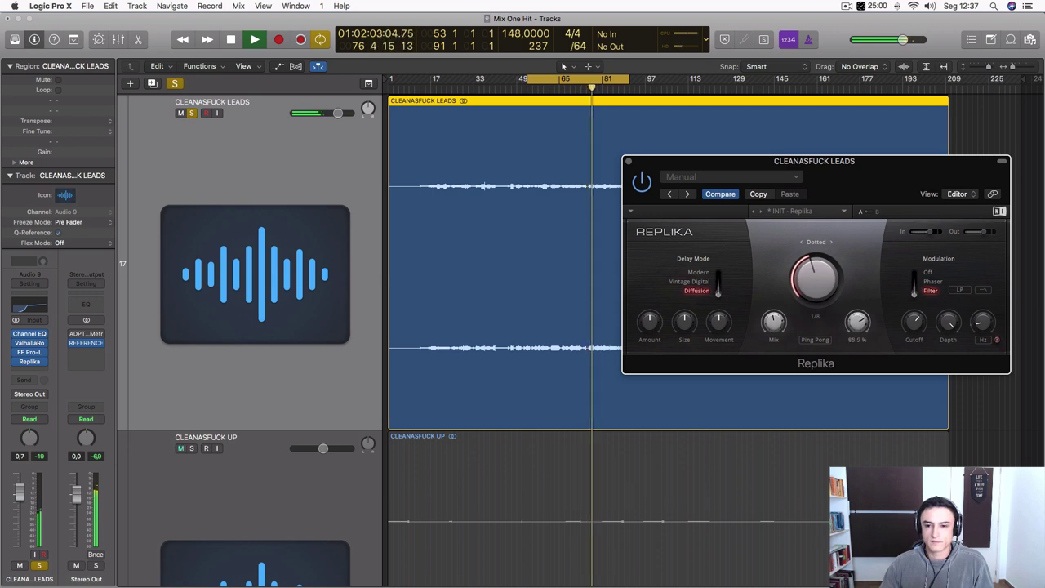
- Reduce Replika's feedback, set its mix to 77% / 23%, and close the plug-in window
drag(857, 320, 857, 334)
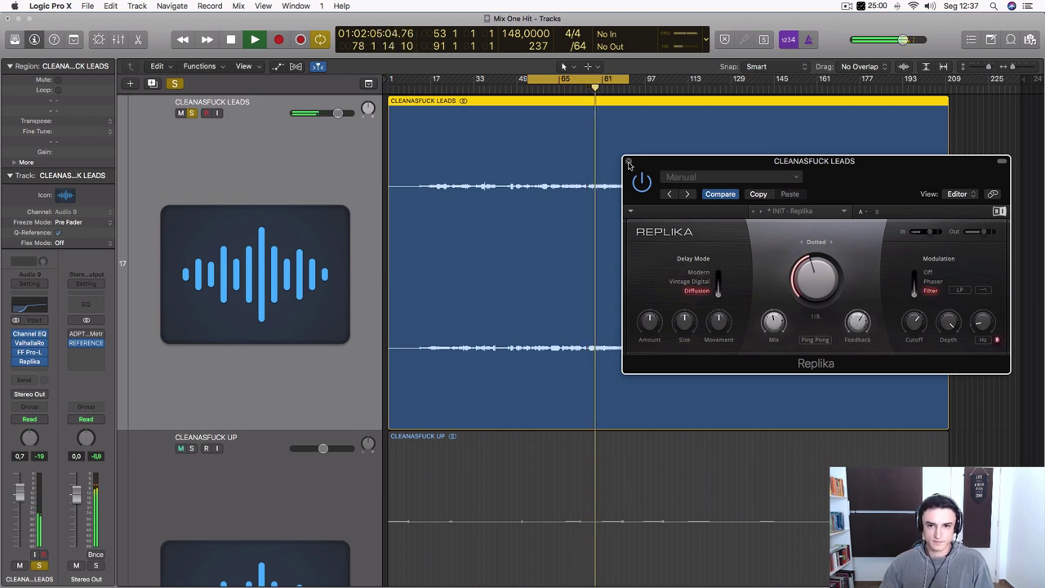
drag(857, 320, 857, 322)
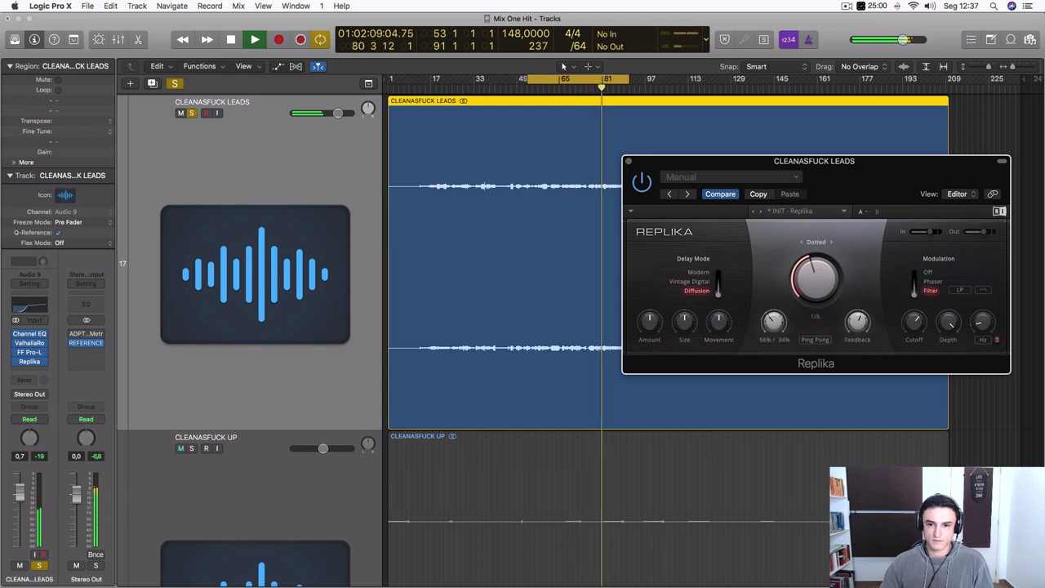
mouse_move(773, 320)
mouse_down()
mouse_move(773, 341)
mouse_move(779, 327)
mouse_up()
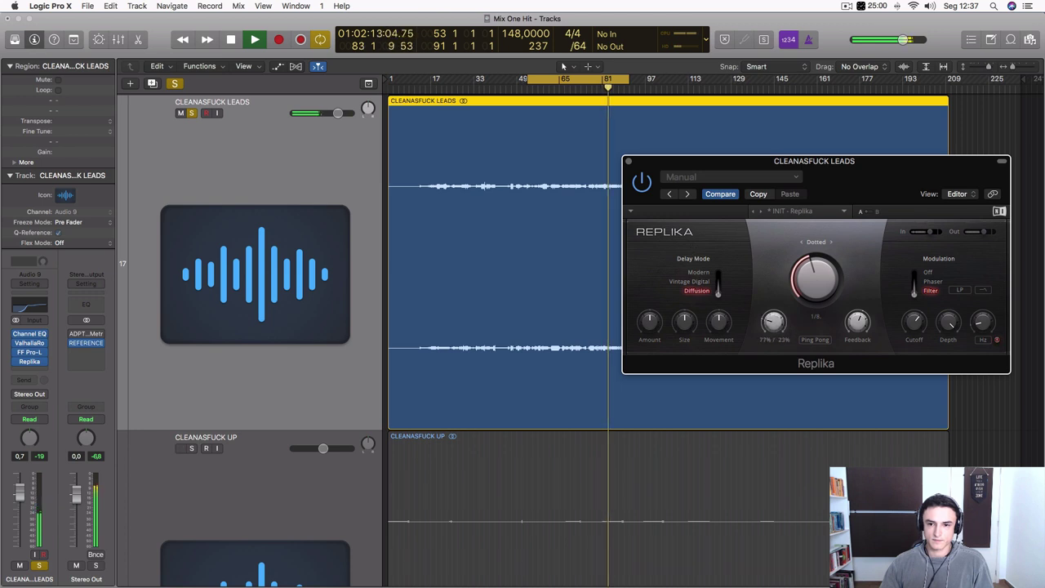
click(629, 161)
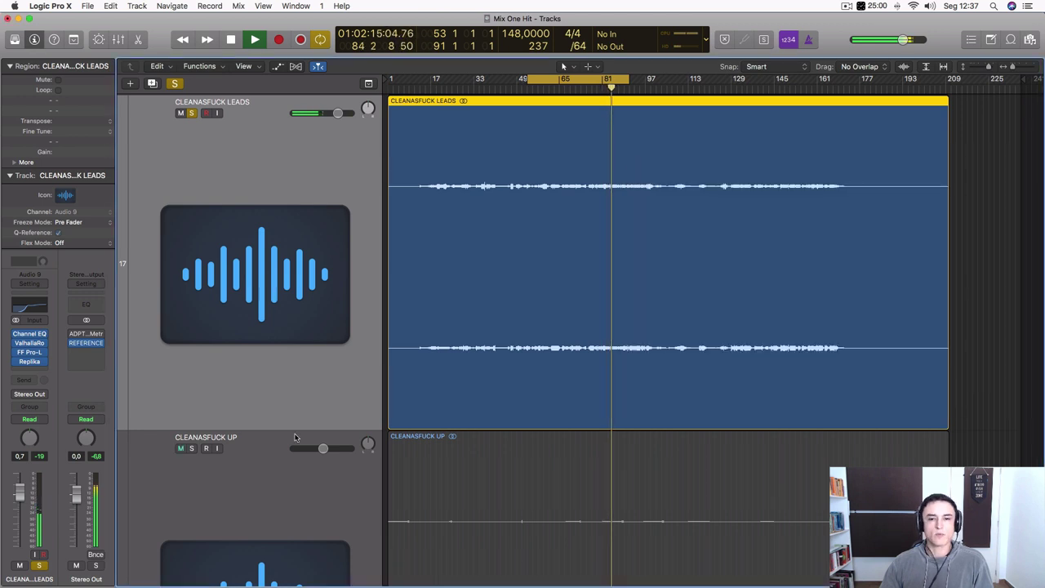
- Stop playback, solo CLEANASFUCK UP instead of CLEANASFUCK LEADS, and play it from bar 53
key(space)
click(283, 482)
click(192, 265)
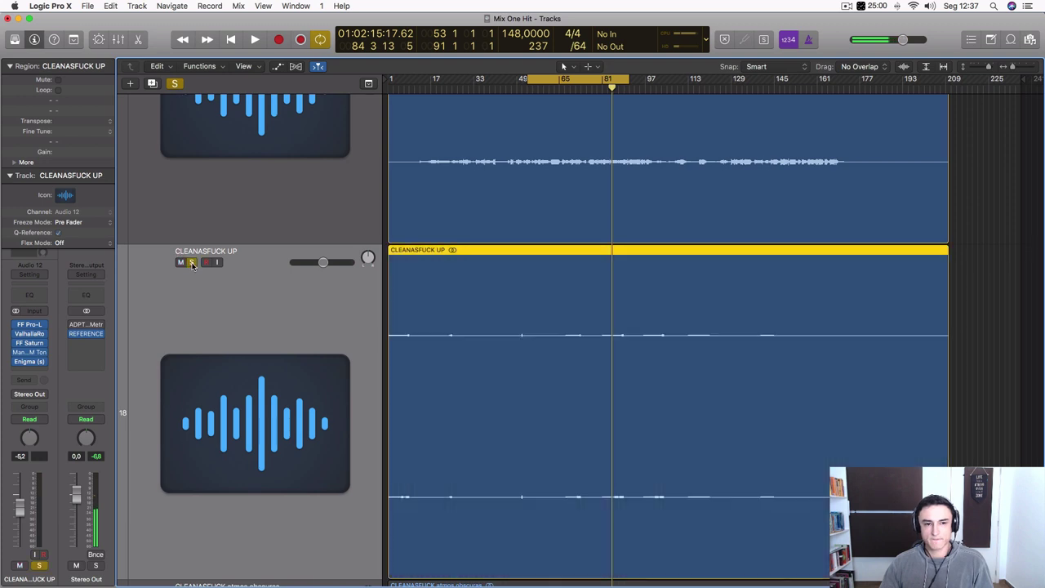
key(space)
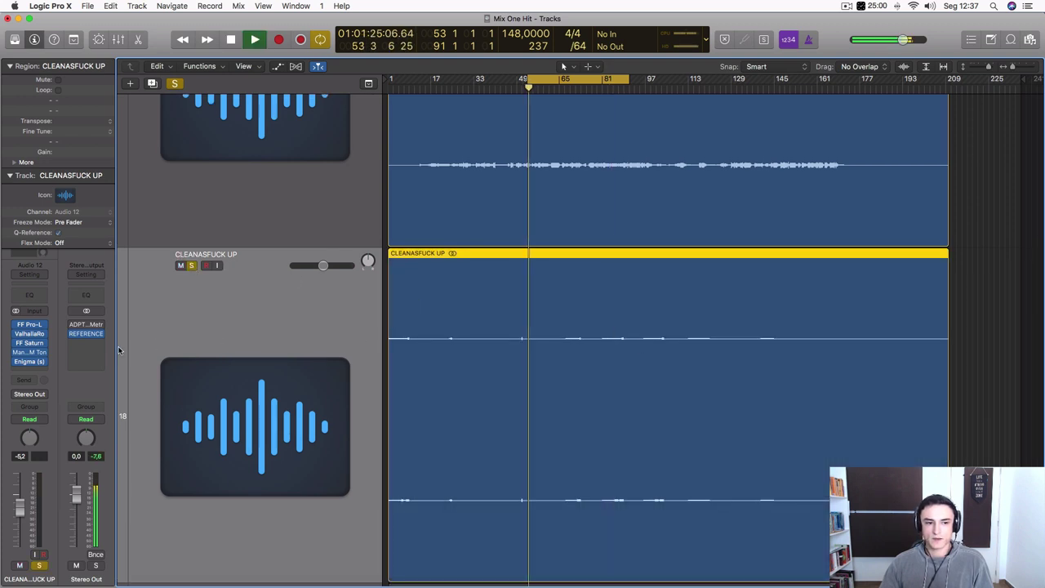
- Stop playback and set the cycle range to bars 67 to 76 over the first sound after bar 53 on CLEANASFUCK UP
key(space)
key(z)
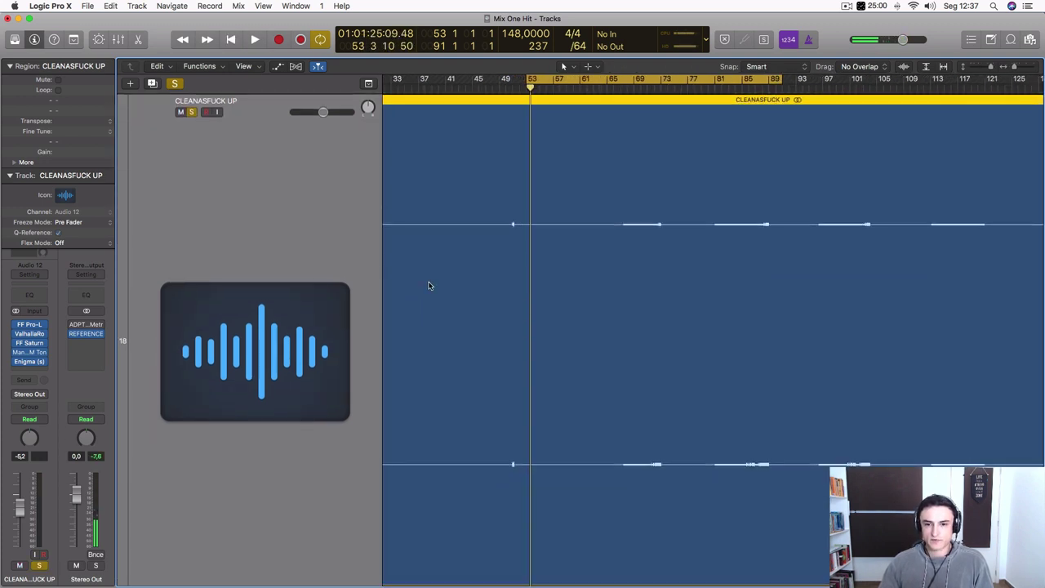
mouse_move(622, 79)
mouse_down()
mouse_move(646, 96)
mouse_move(677, 96)
mouse_move(618, 82)
mouse_up()
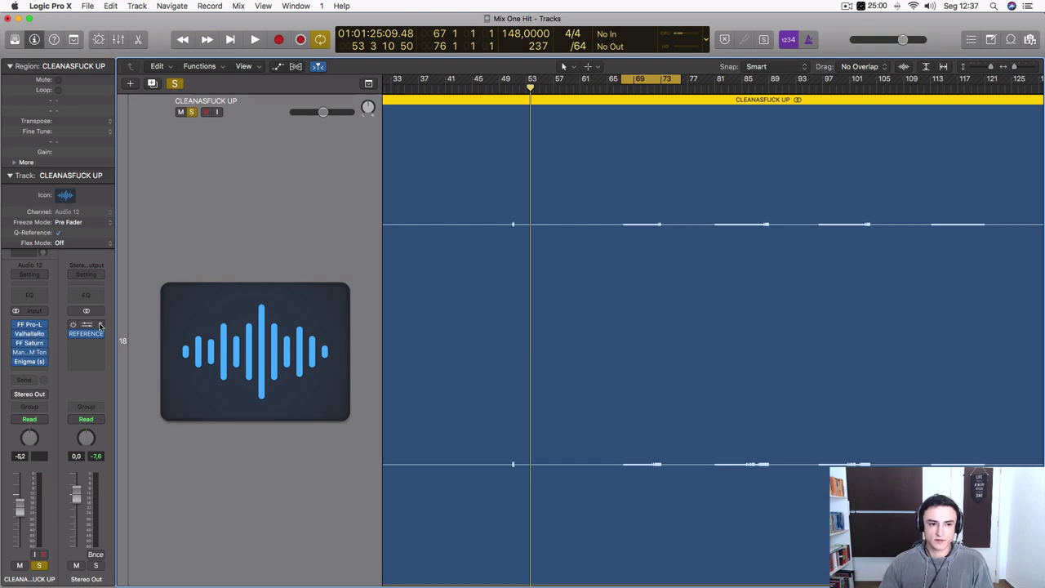
- Audition CLEANASFUCK UP while reviewing its MannyM Tone Shaper and Enigma inserts, and close both plug-in windows
click(27, 353)
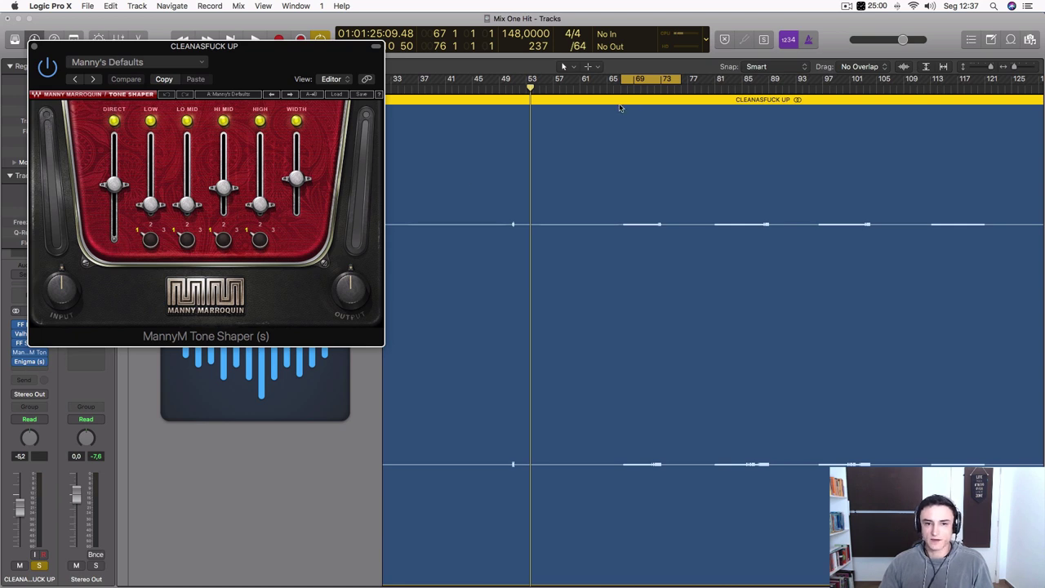
key(space)
click(29, 361)
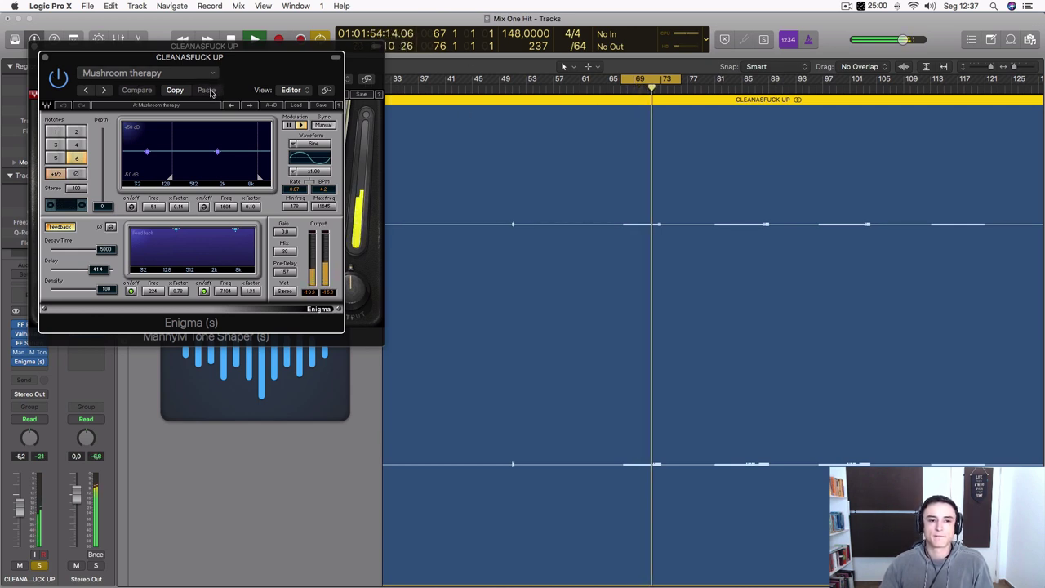
click(44, 57)
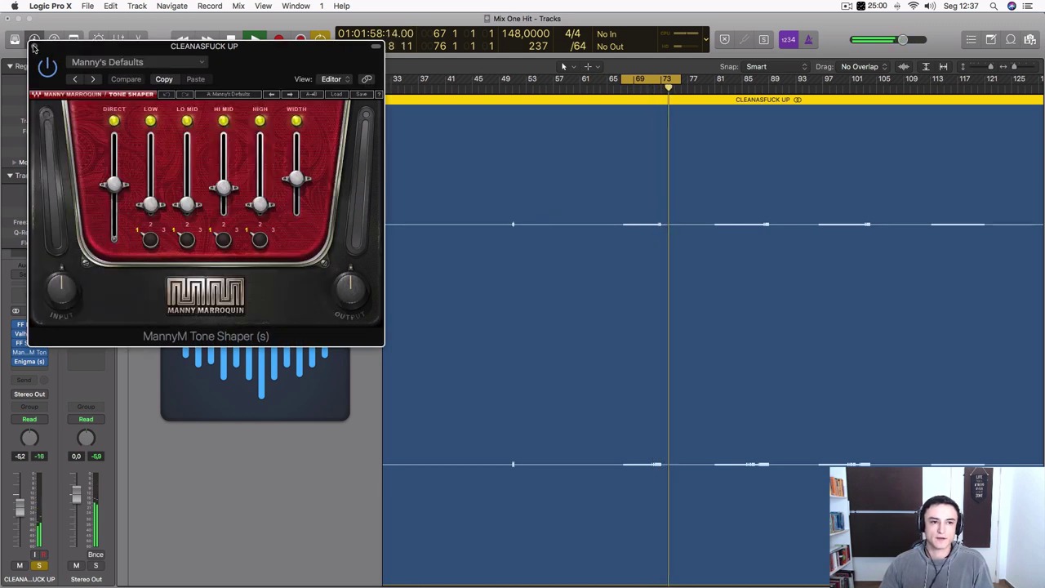
click(34, 47)
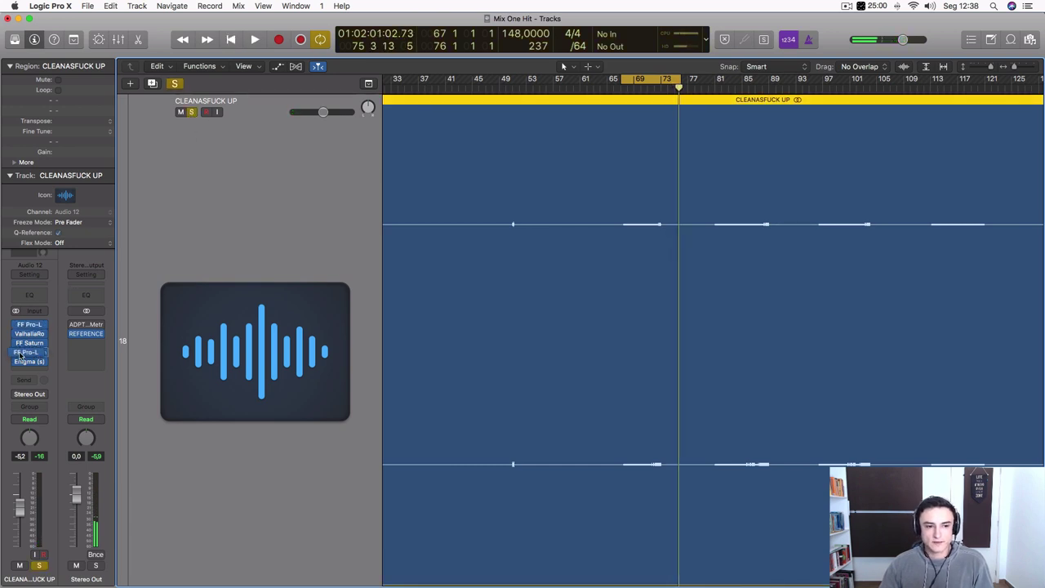
- Compare CLEANASFUCK UP with all inserts bypassed and re-enabled, and set its level to -5.9 dB
drag(17, 324, 17, 367)
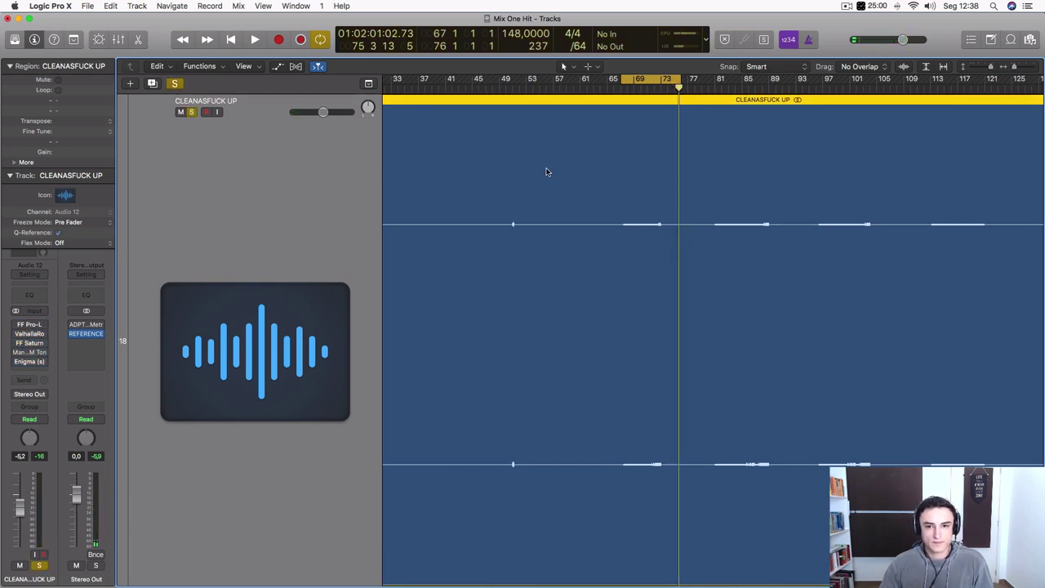
key(space)
click(635, 89)
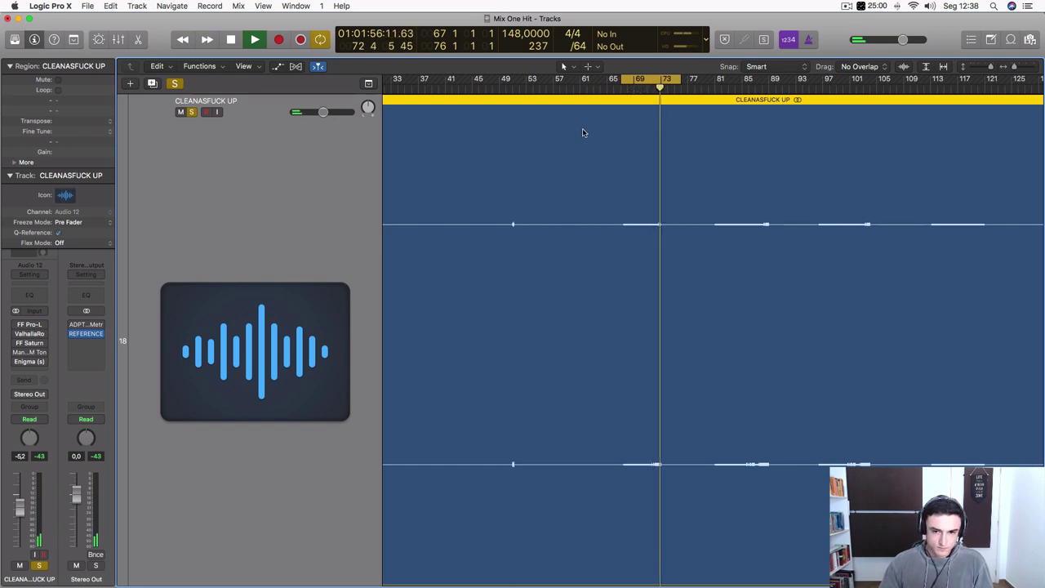
key(space)
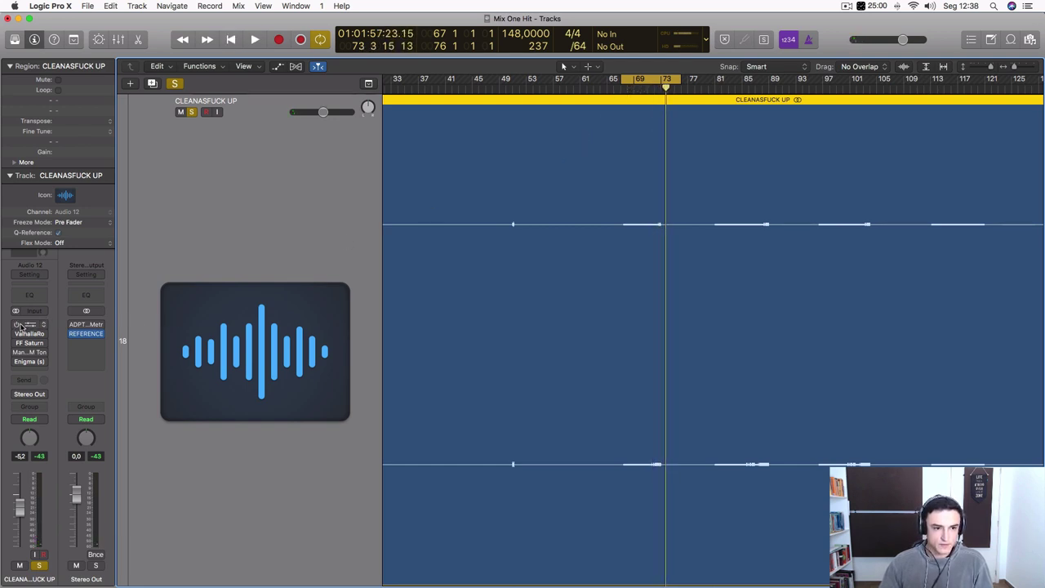
key(space)
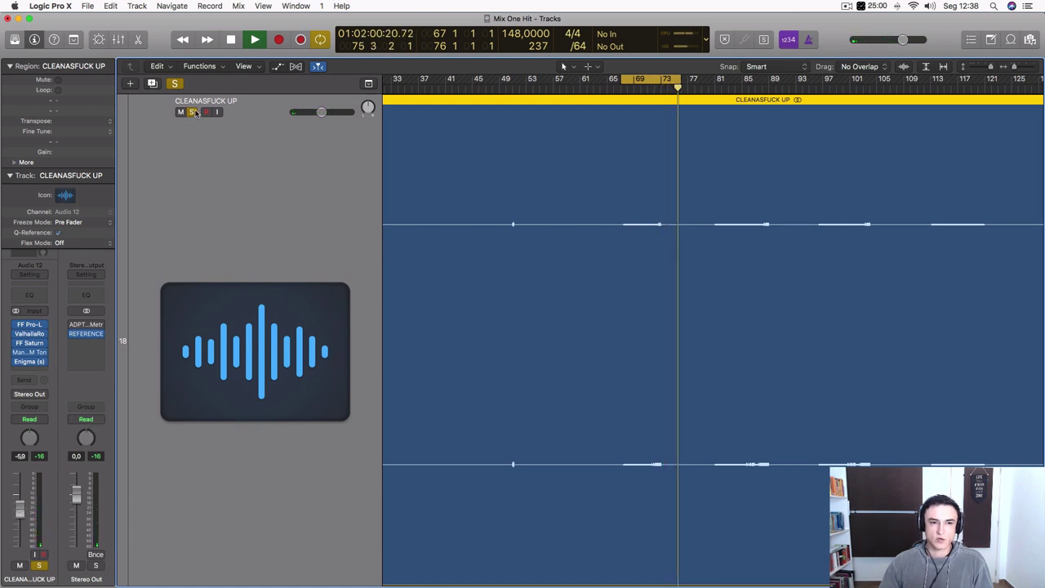
- Solo CLEANASFUCK atmos obscuras instead of CLEANASFUCK UP, select it, and play its two sounds around bars 133 and 149
scroll(317, 289, down, 3)
scroll(316, 290, down, 5)
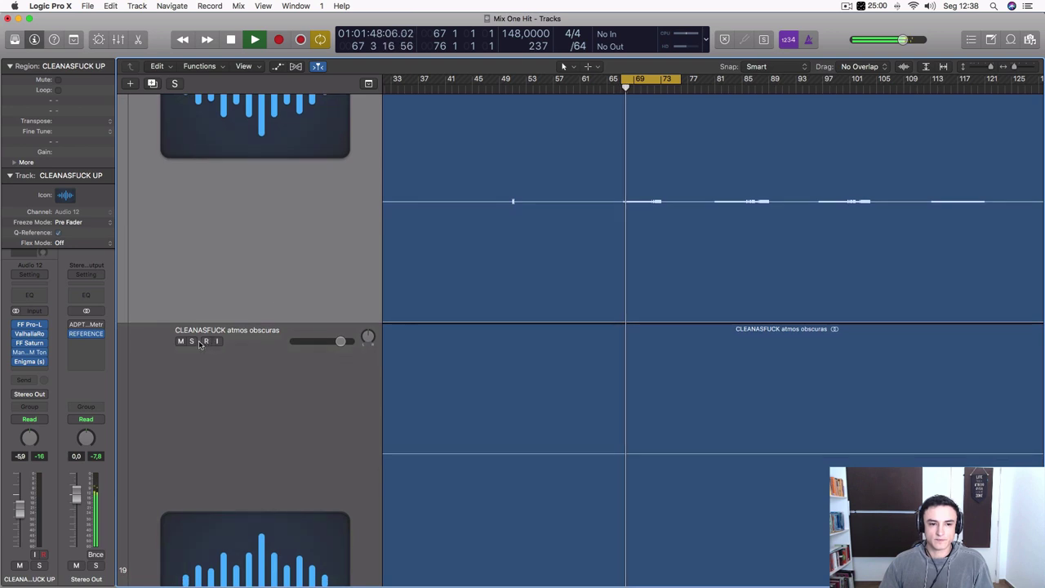
click(192, 342)
scroll(666, 397, left, 5)
scroll(666, 397, down, 5)
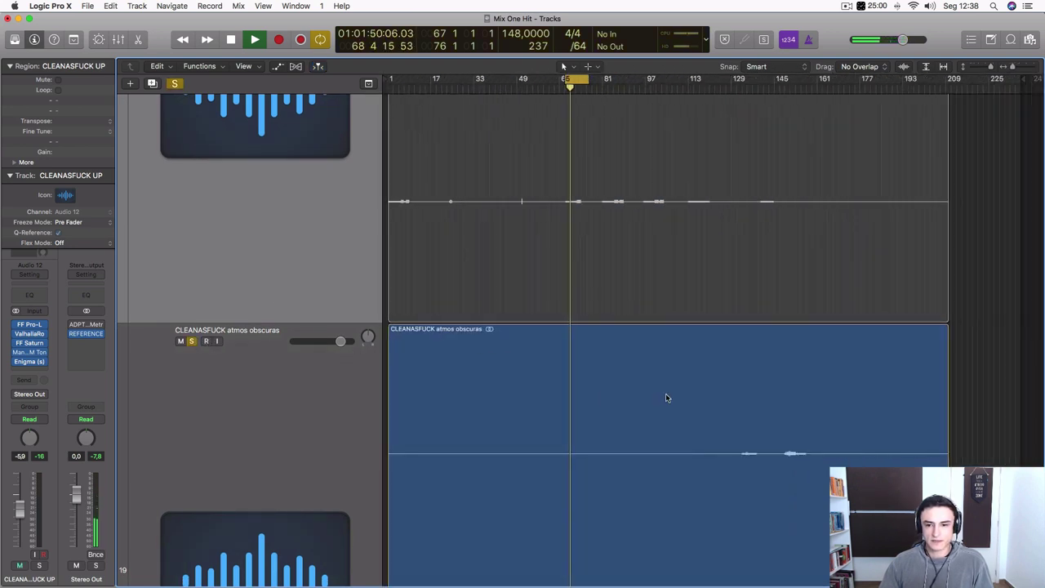
scroll(642, 395, up, 8)
scroll(641, 395, right, 10)
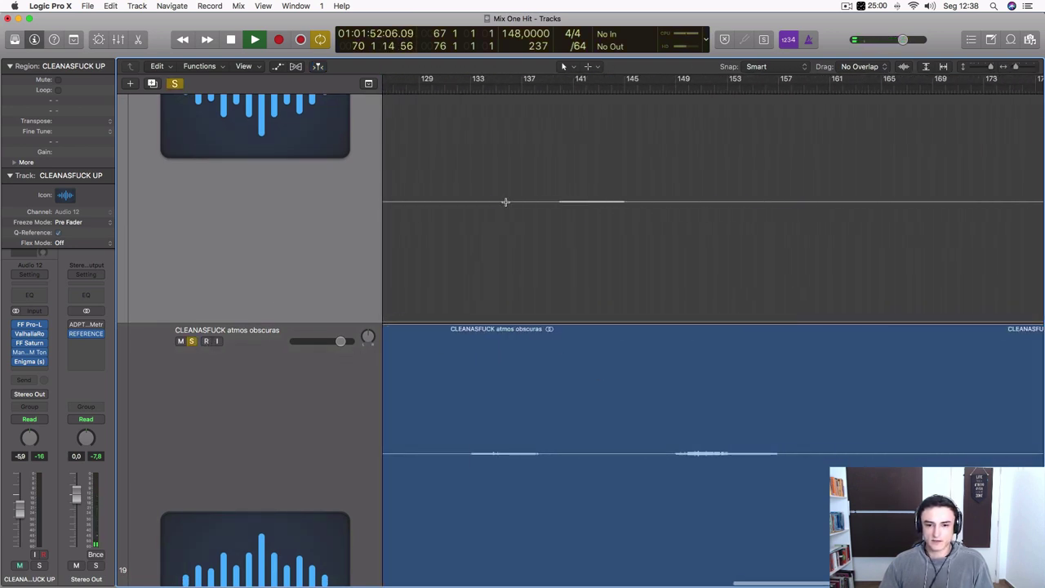
scroll(249, 420, down, 4)
click(246, 412)
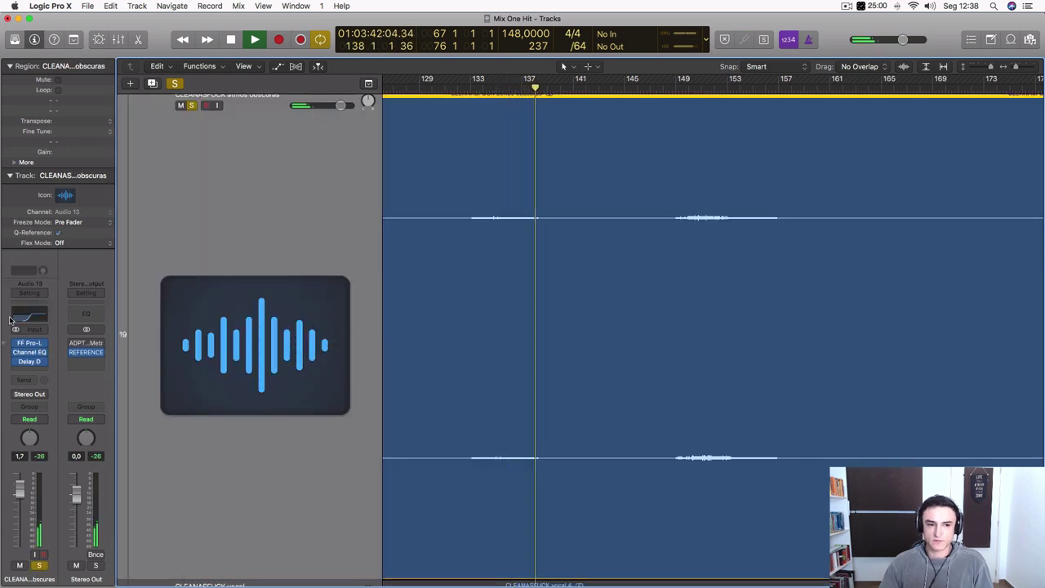
click(678, 87)
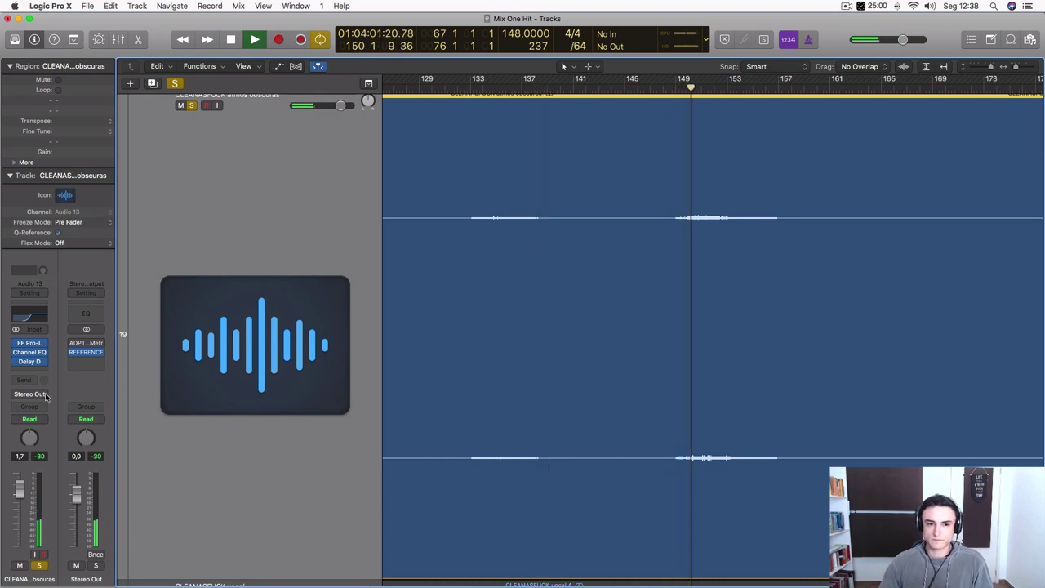
- Solo CLEANASFUCK vocal and remove the solo from CLEANASFUCK atmos obscuras
scroll(206, 415, down, 5)
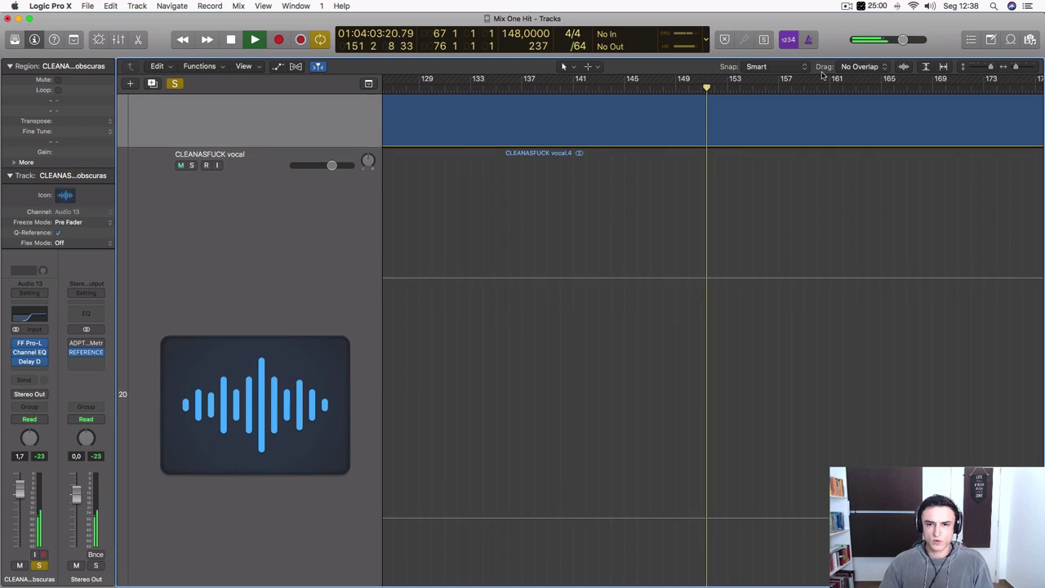
click(192, 166)
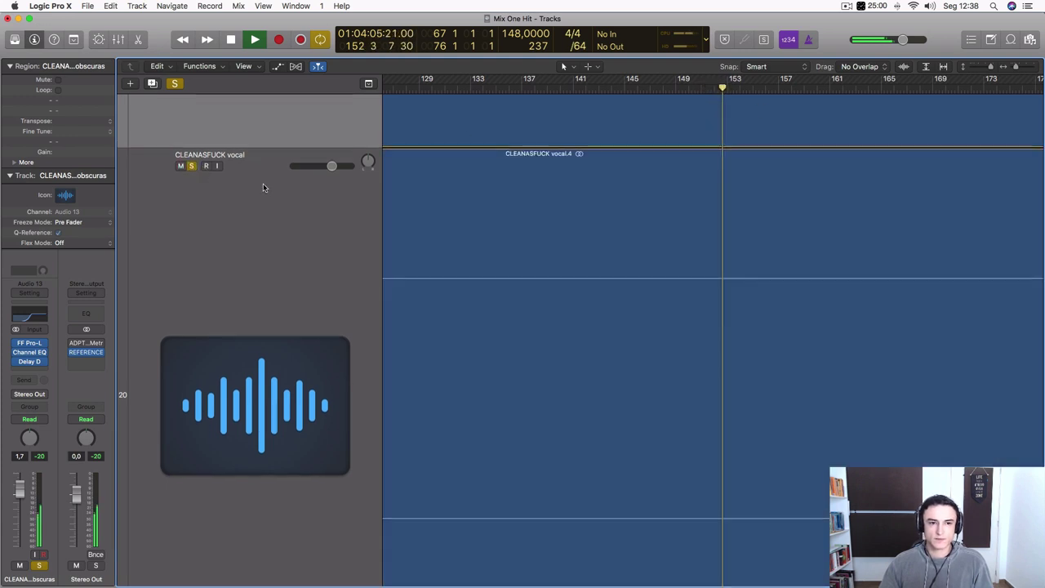
scroll(263, 186, up, 5)
scroll(177, 121, up, 4)
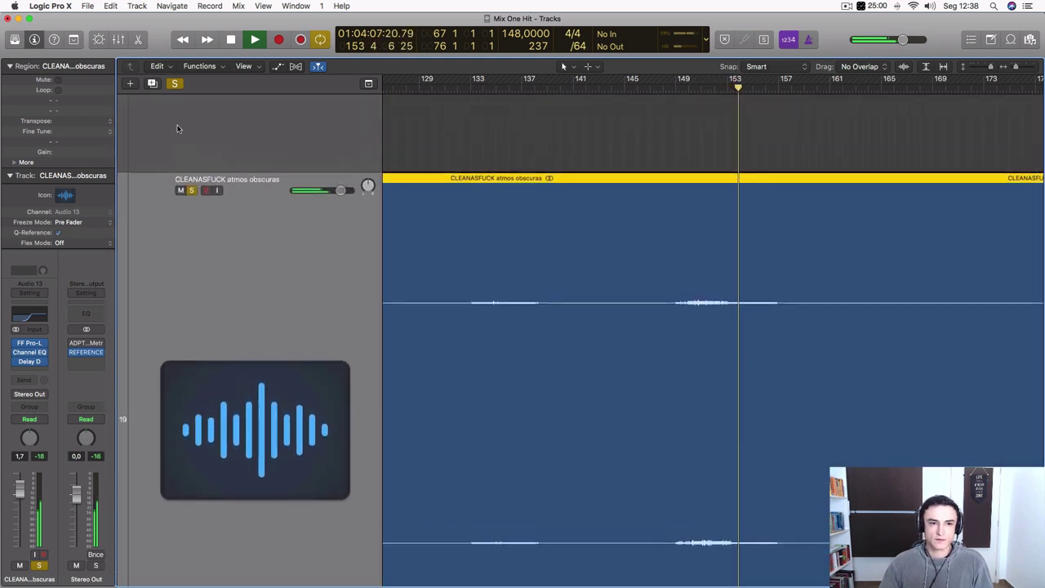
click(192, 215)
scroll(553, 371, down, 2)
scroll(553, 371, down, 5)
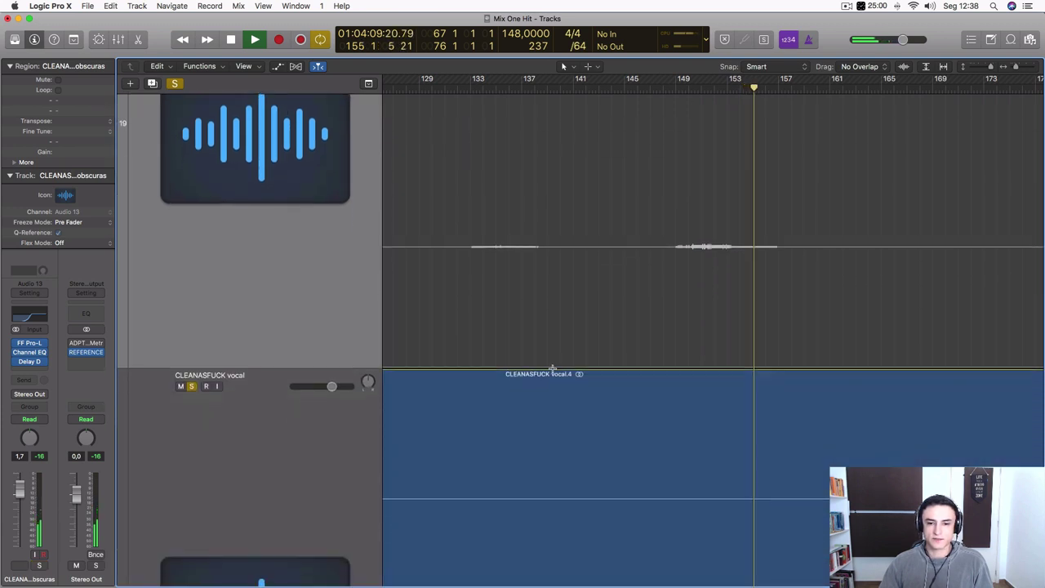
- Stop playback and set the cycle range to bars 41 to 59 over the sound starting near bar 41 on CLEANASFUCK vocal
key(super+Left)
key(super+Left)
key(super+Left)
key(super+Left)
key(super+Left)
key(super+Right)
key(super+Right)
key(super+Right)
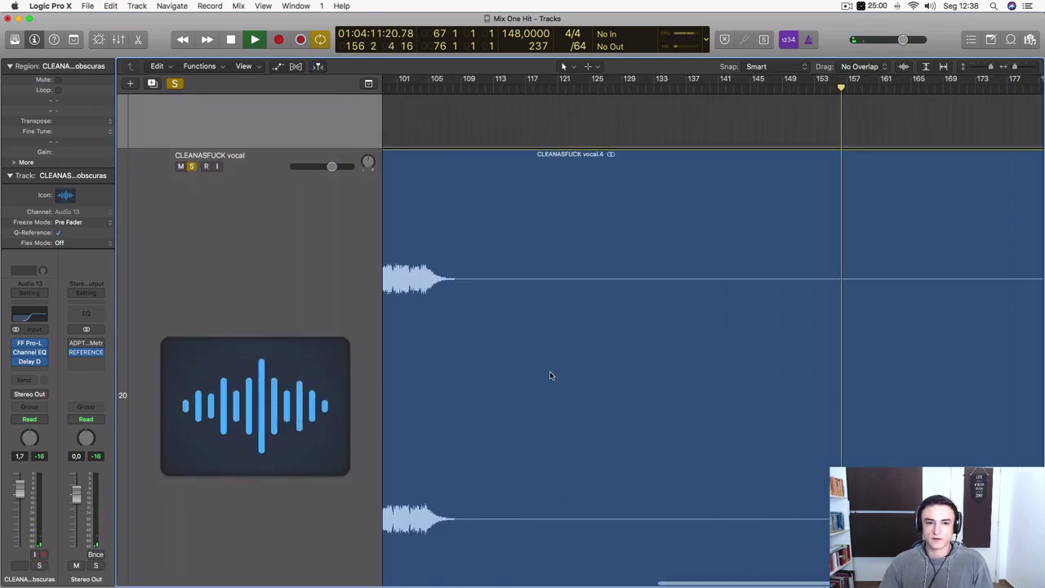
scroll(550, 373, left, 10)
scroll(494, 135, left, 10)
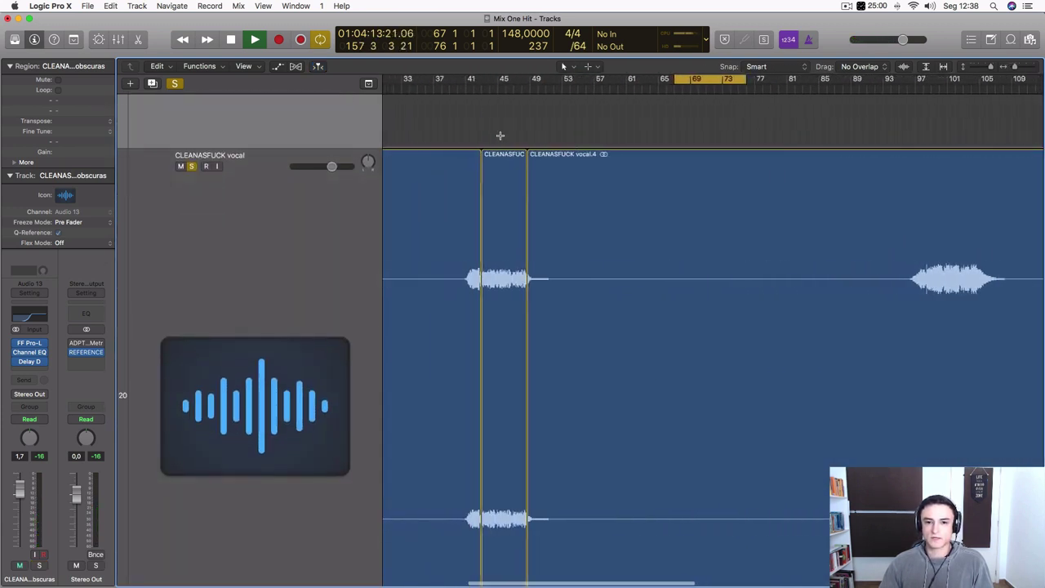
key(space)
drag(494, 80, 640, 130)
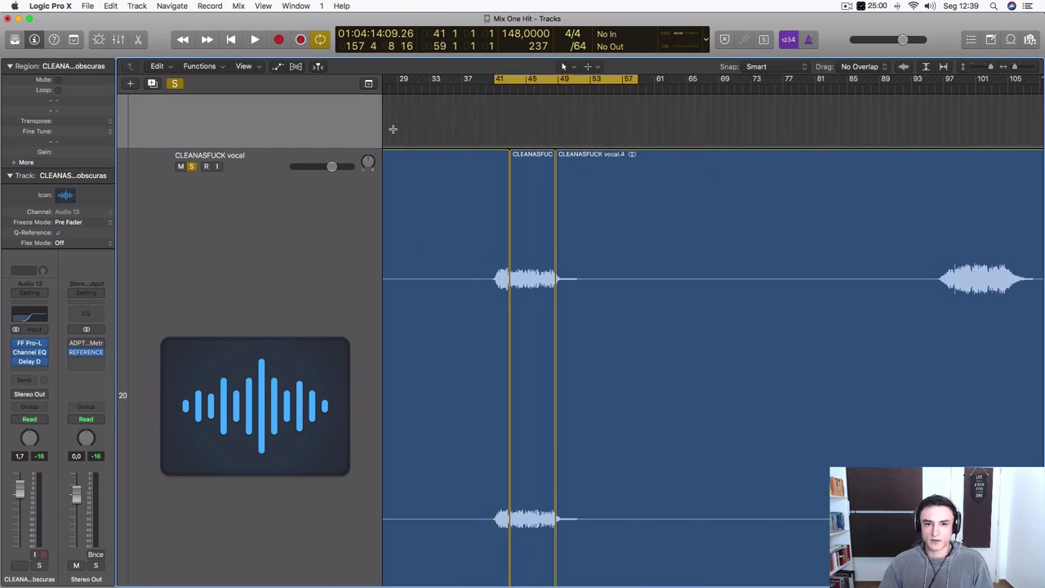
- Audition CLEANASFUCK vocal in the cycle range, unsolo it, set its level to -3.4 dB, and show all tracks
key(space)
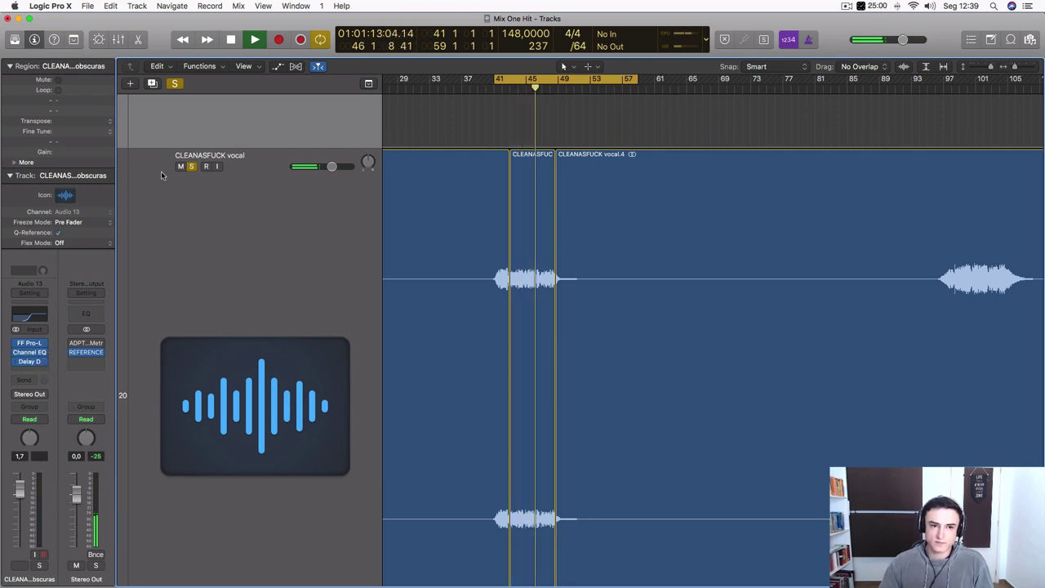
click(191, 167)
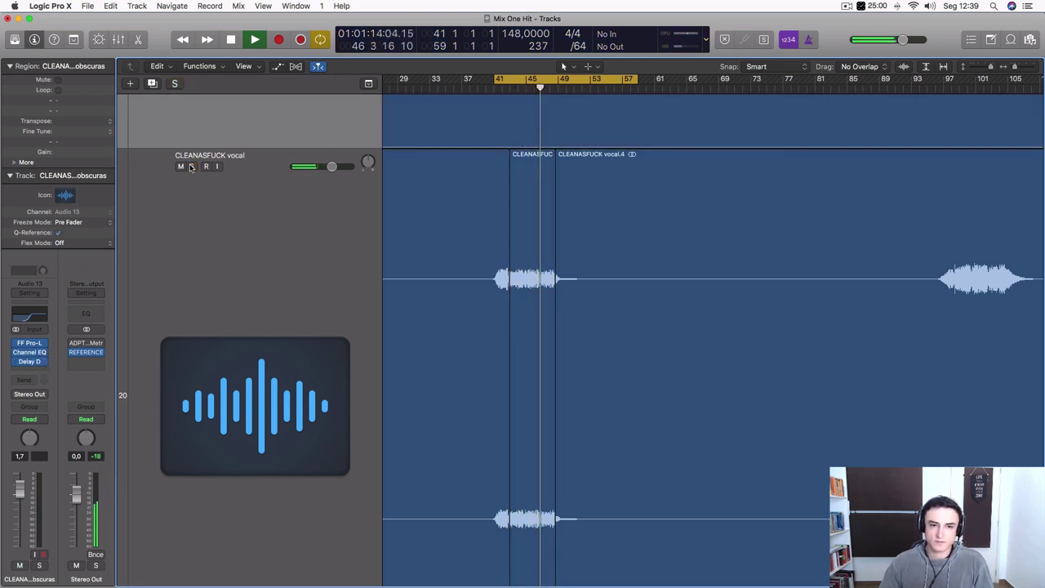
click(317, 233)
drag(333, 108, 326, 108)
key(z)
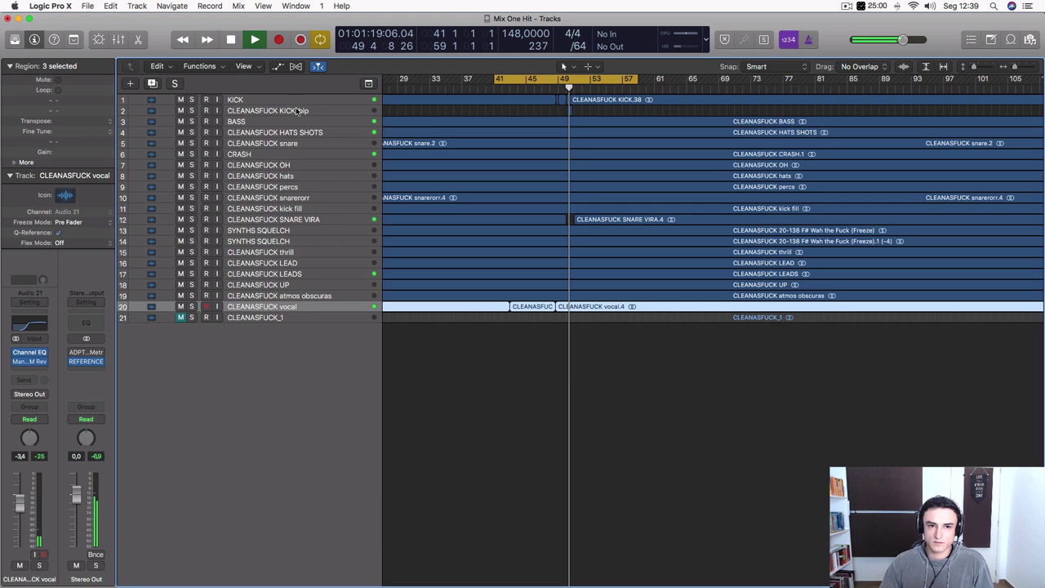
- Add a second stereo Channel EQ to CLEANASFUCK KICK_bip, enable its low cut at 69 Hz, and move its window below the tracks
click(298, 110)
click(31, 343)
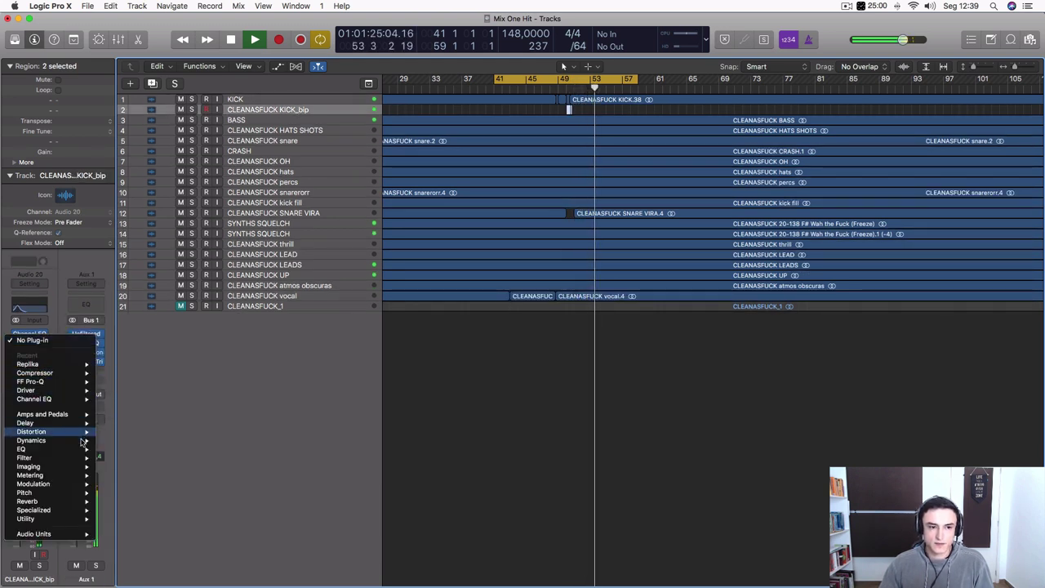
mouse_move(74, 449)
mouse_move(147, 449)
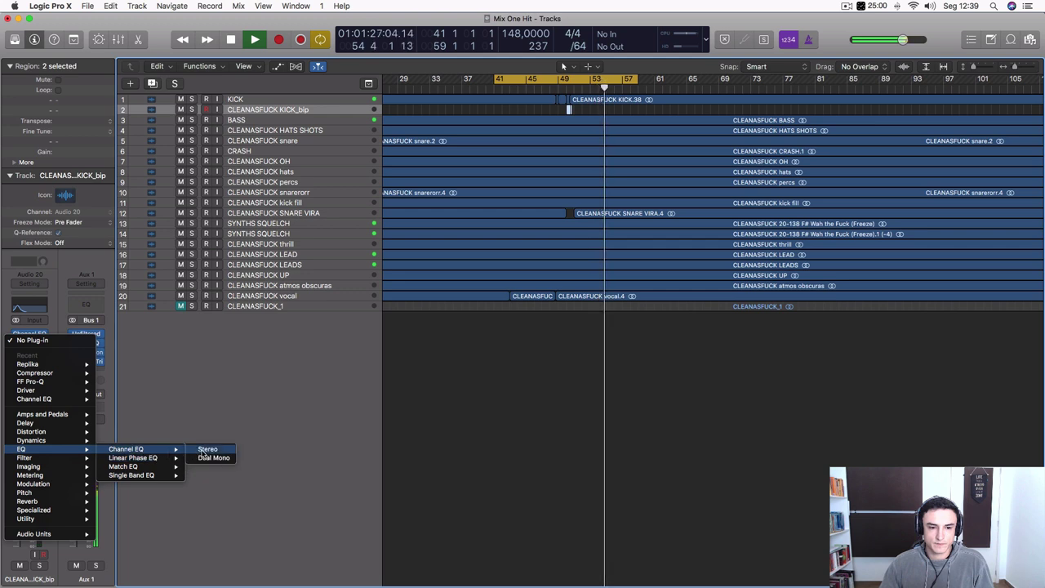
click(204, 450)
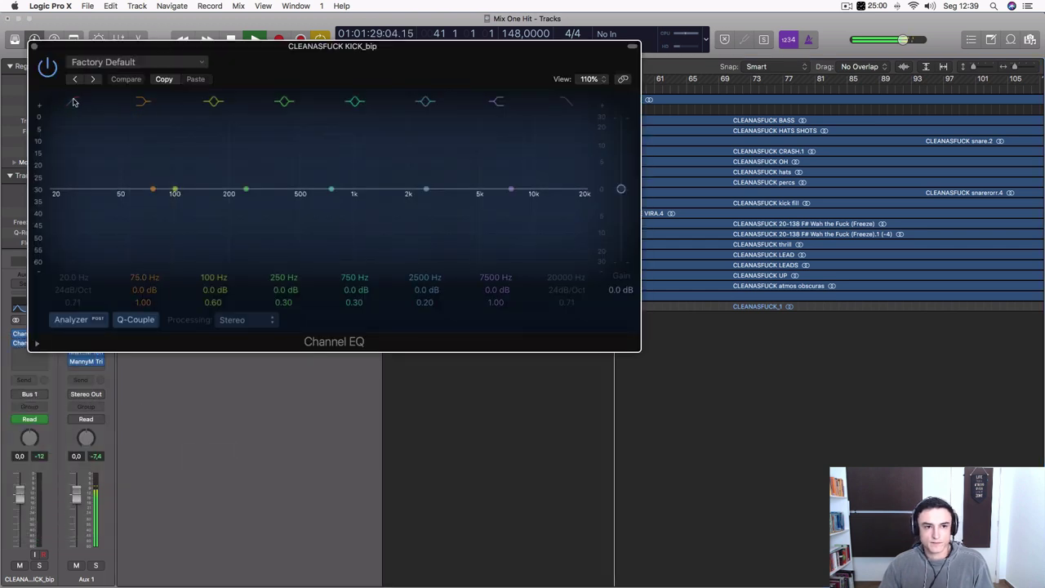
drag(83, 275, 83, 235)
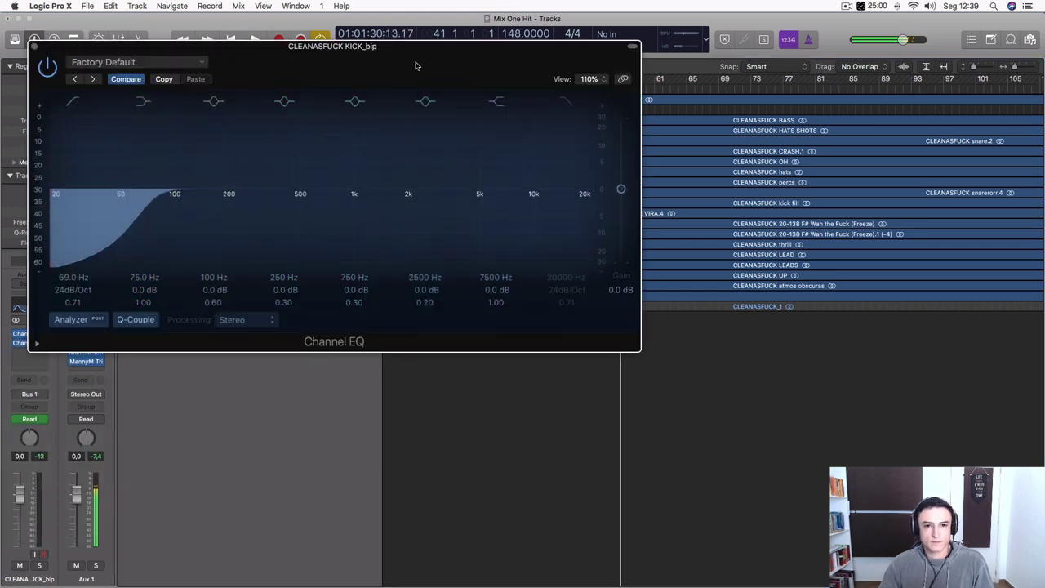
drag(418, 47, 628, 304)
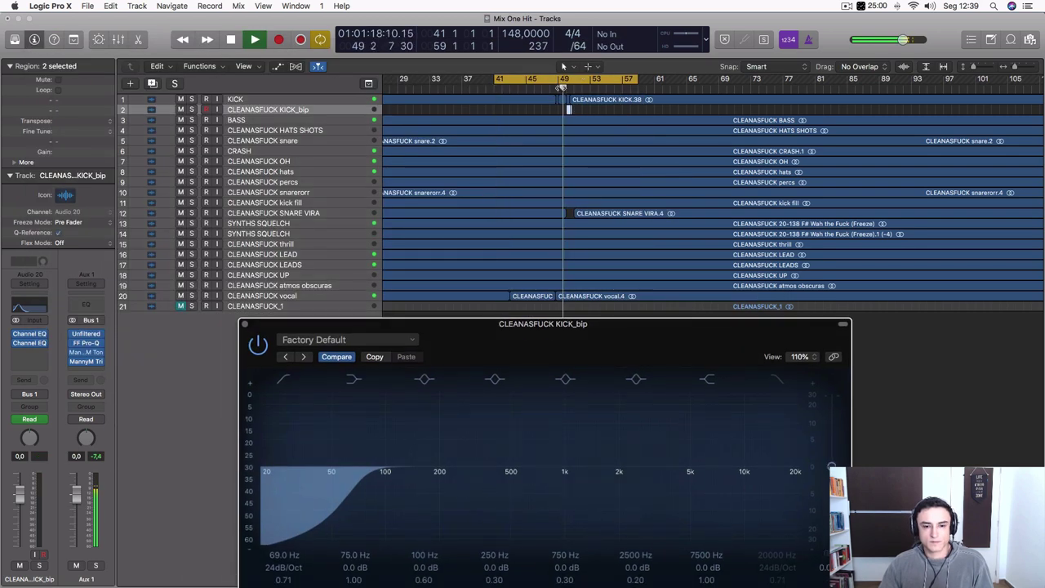
- Replay the kick from about bar 49, set the Channel EQ low cut to 114 Hz, and cut 164 Hz by 5 dB
click(561, 88)
drag(357, 483, 396, 485)
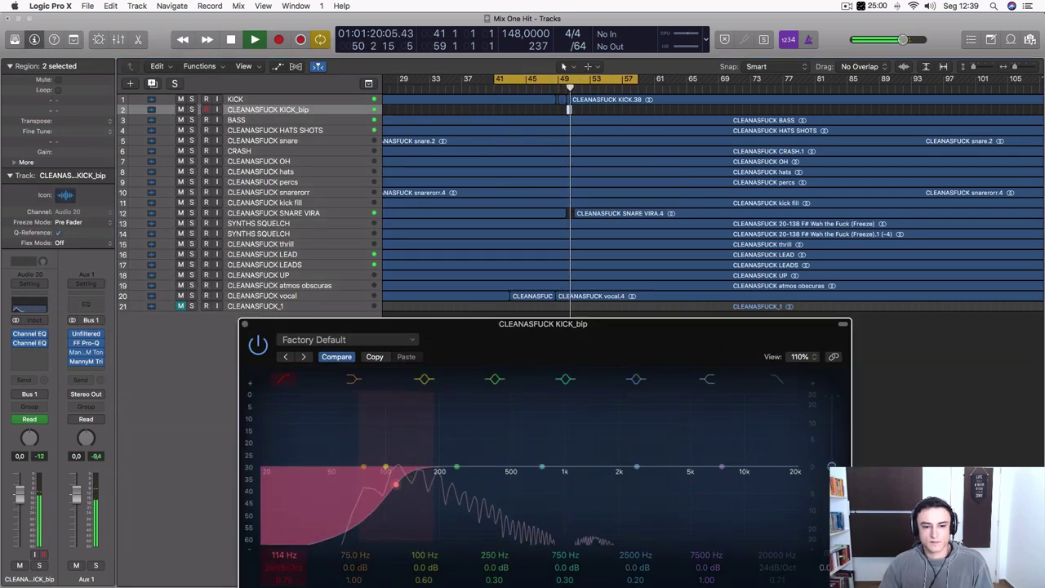
key(space)
key(space)
drag(457, 466, 423, 494)
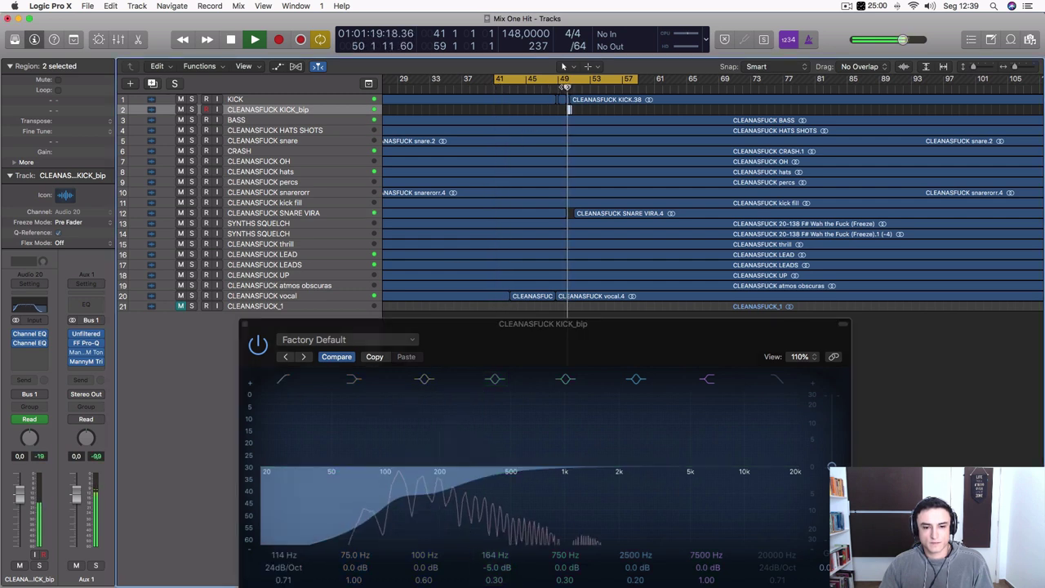
- Boost 580 Hz by 2 dB and 3100 Hz by 2 dB with Q 0.98 on the kick's Channel EQ, replay it, and close the plug-in
mouse_move(501, 447)
mouse_down()
mouse_move(508, 434)
mouse_move(505, 446)
mouse_up()
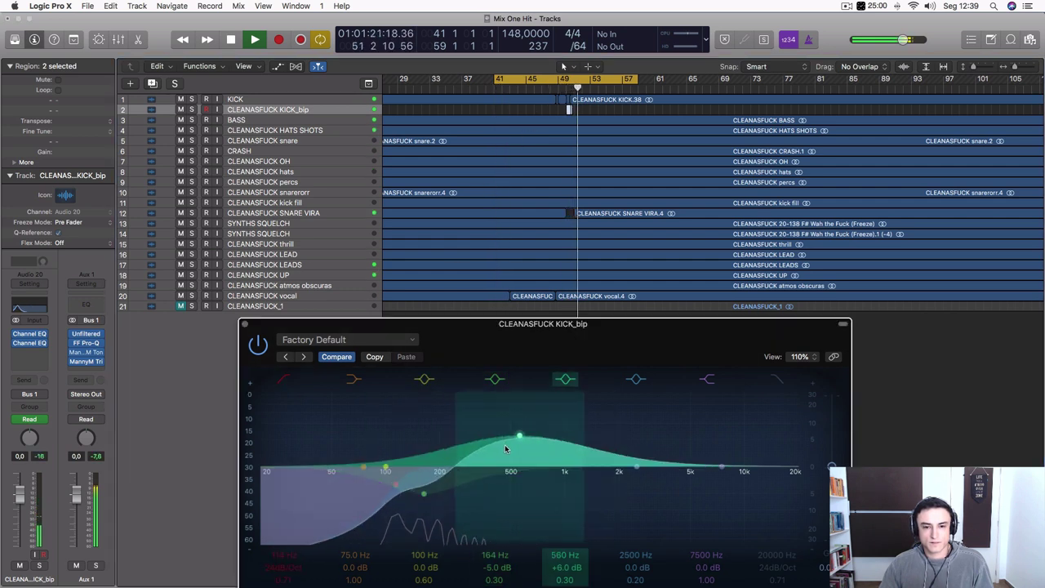
click(563, 66)
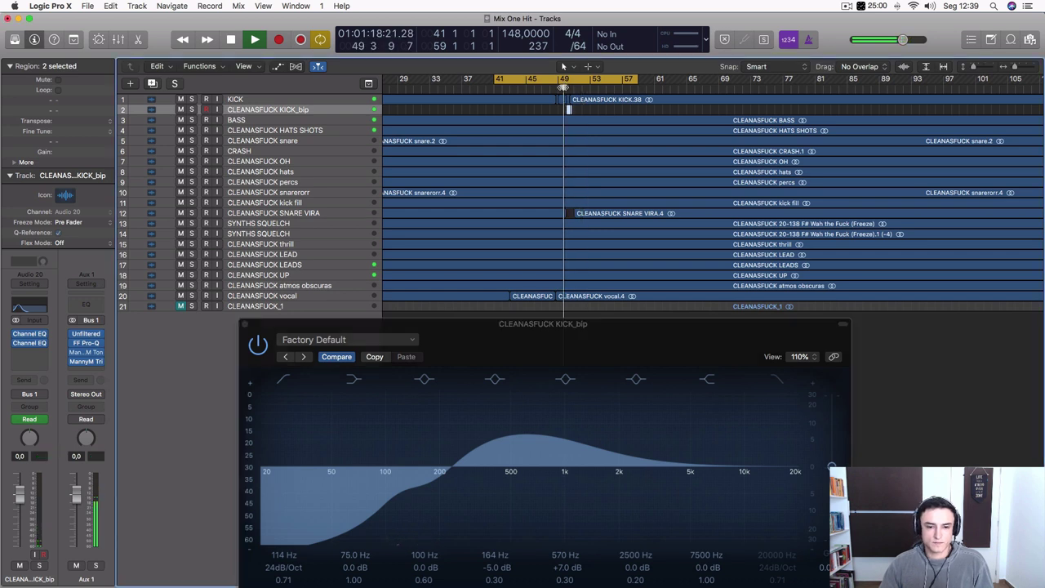
drag(520, 435, 520, 448)
drag(636, 466, 650, 453)
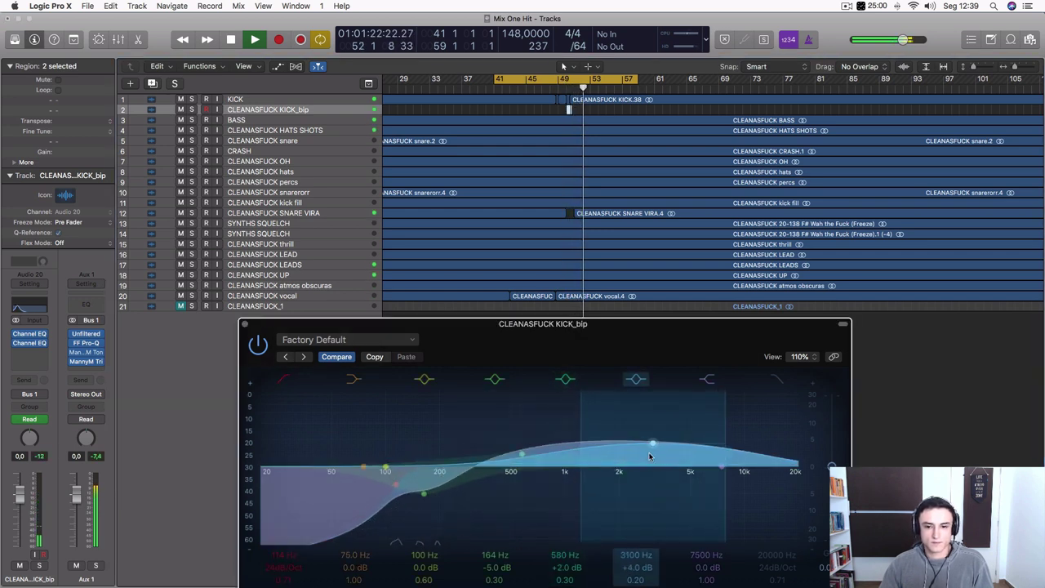
drag(587, 459, 651, 453)
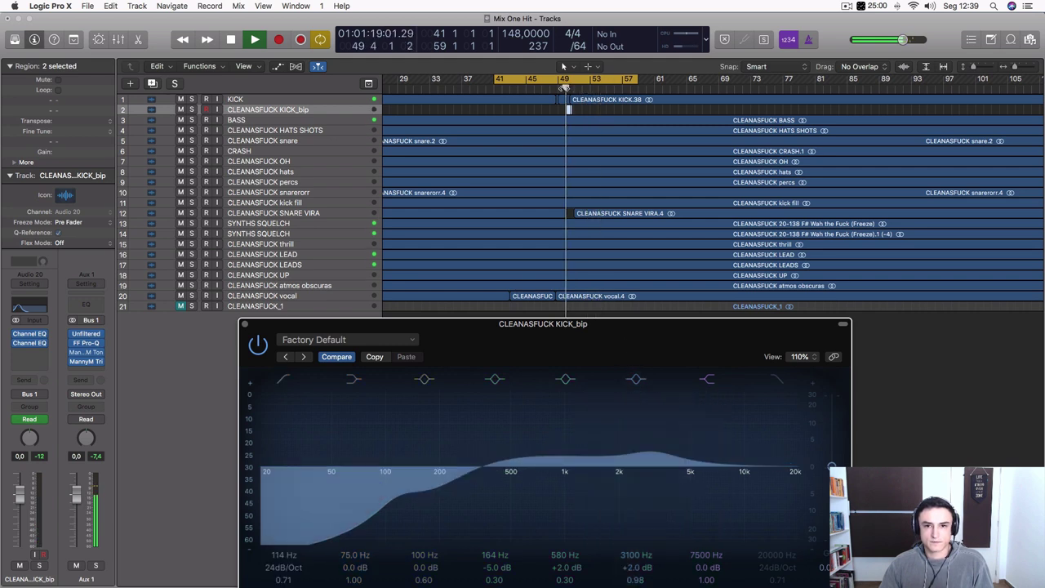
click(563, 88)
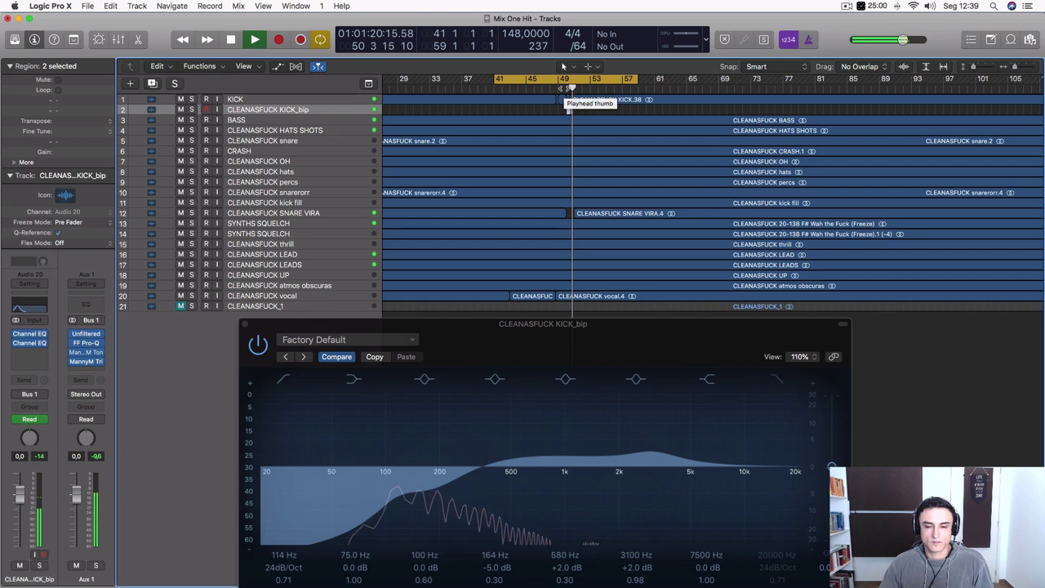
click(246, 325)
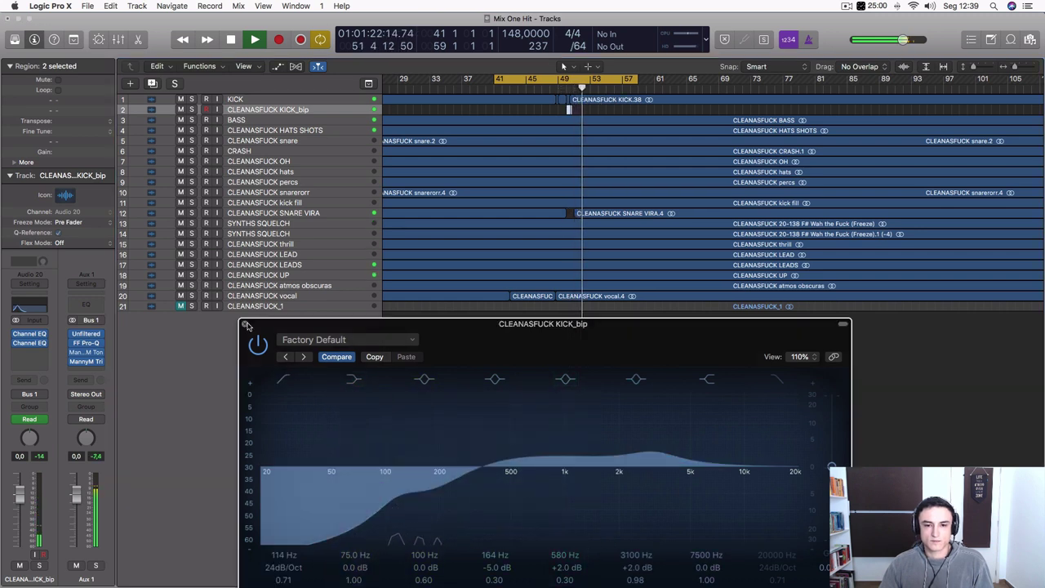
click(244, 324)
- Turn off cycle playback and compare the full mix with CLEANASFUCK_1 by soloing and unsoloing that track twice
click(191, 306)
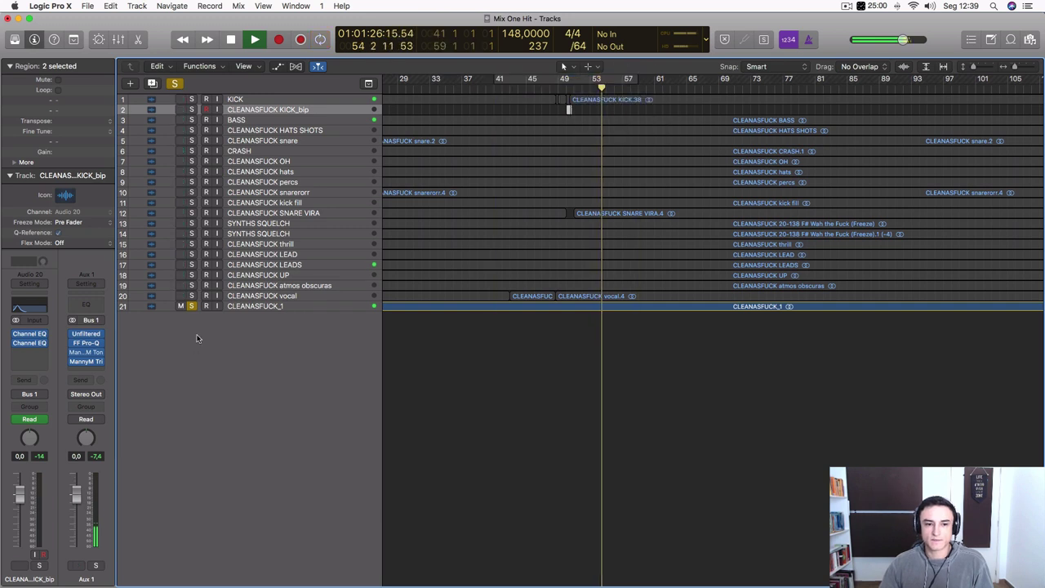
click(191, 306)
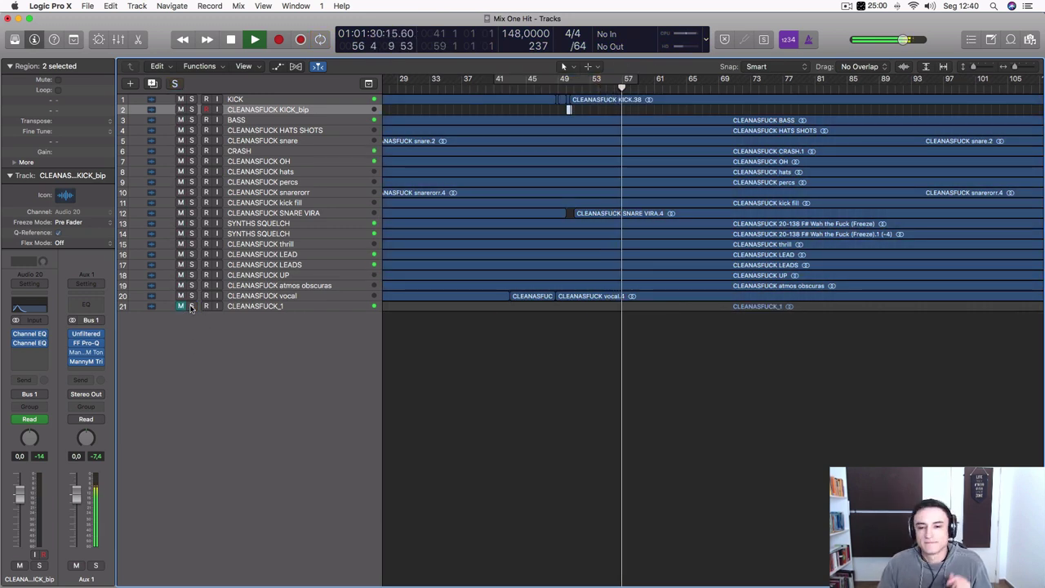
click(191, 306)
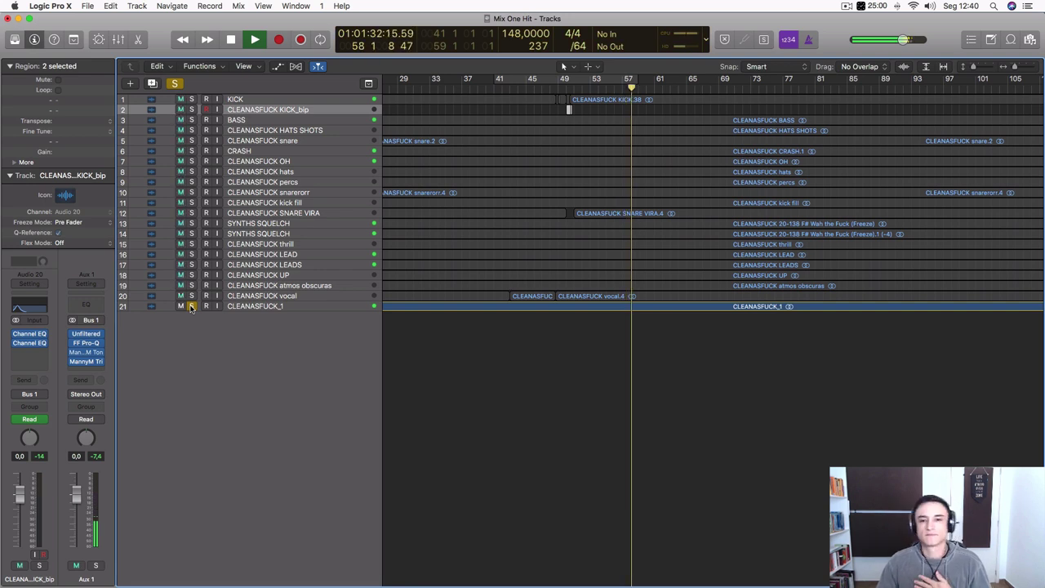
click(191, 307)
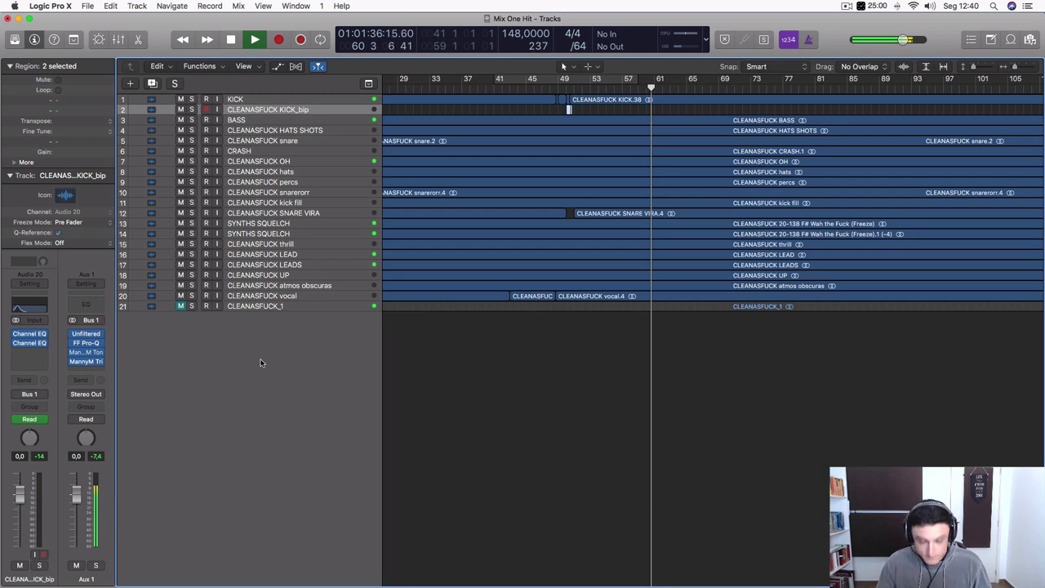
- Unmute CLEANASFUCK_1, compare it soloed against the mix once more, and mute it again
scroll(408, 323, down, 5)
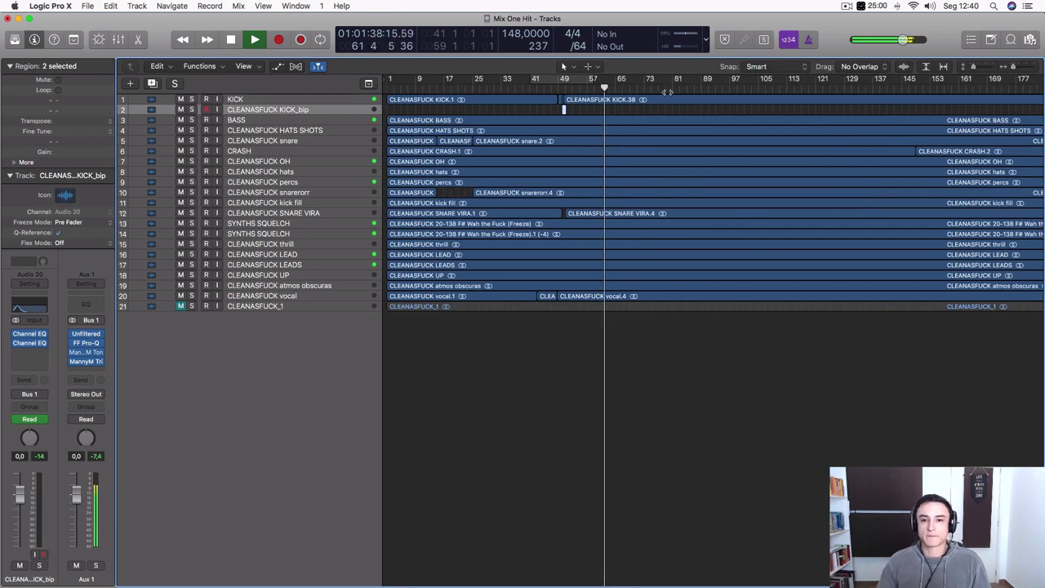
click(181, 306)
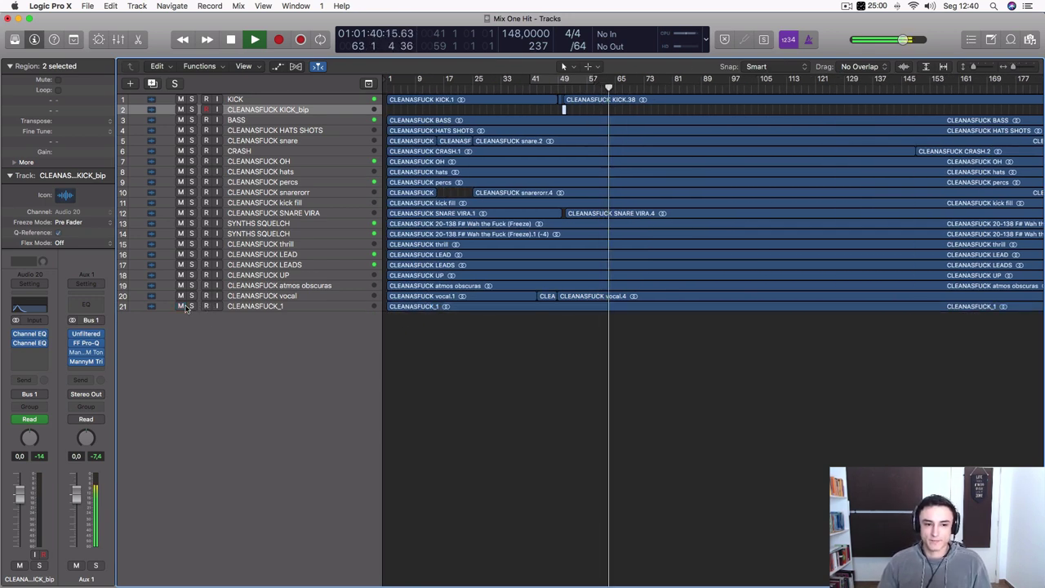
click(192, 306)
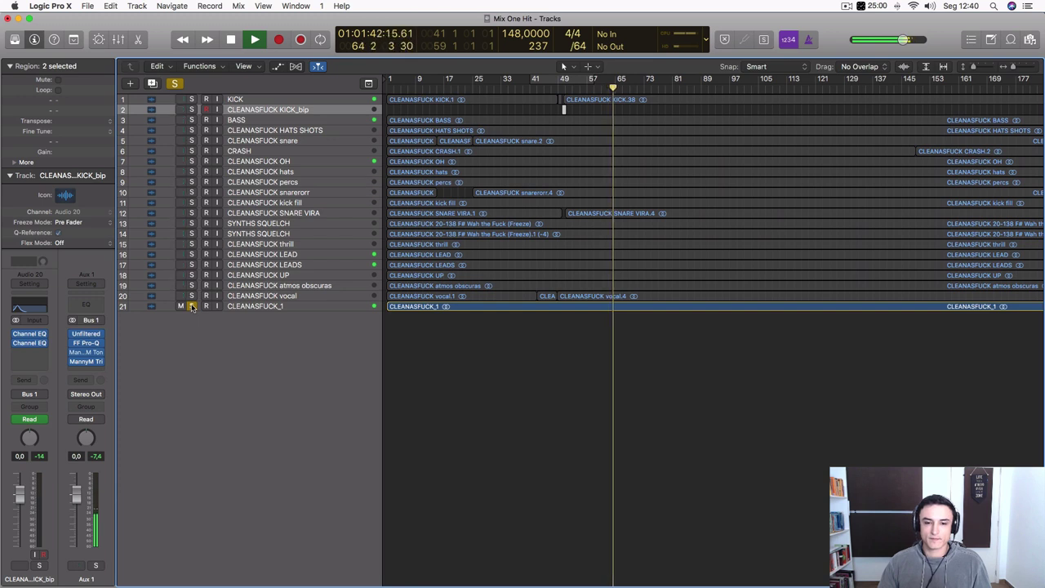
click(190, 306)
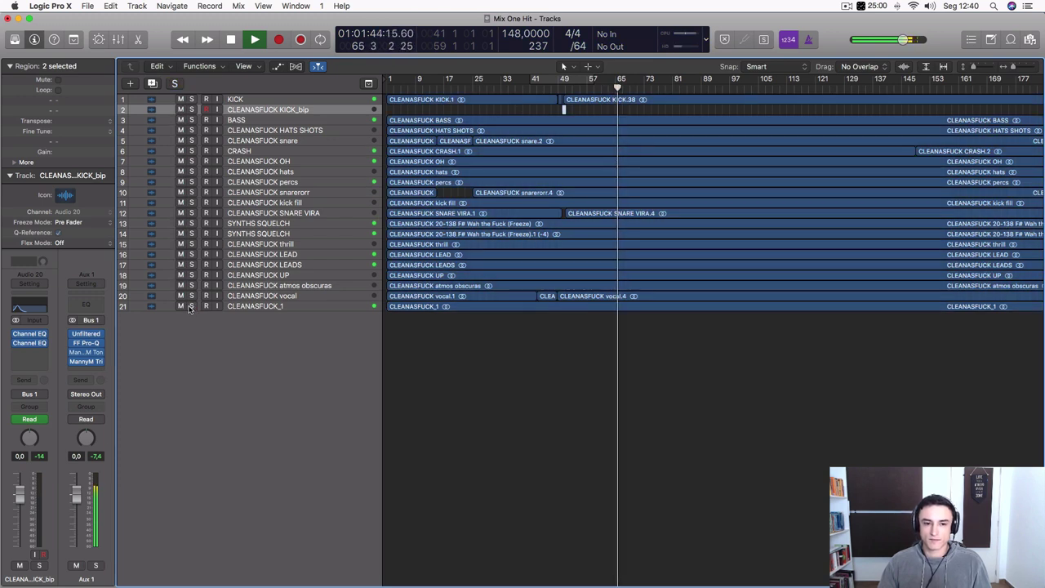
click(182, 307)
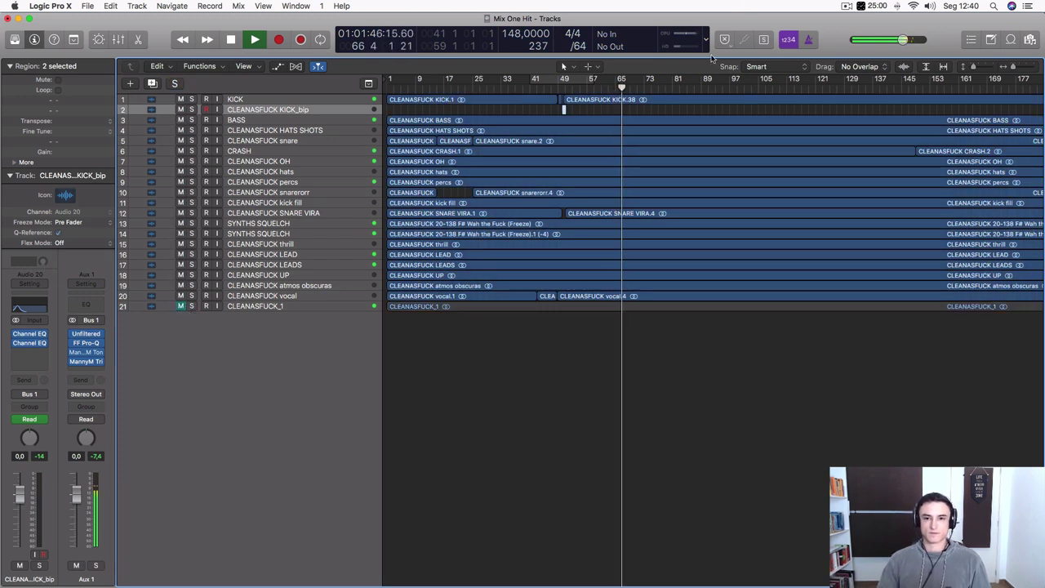
- Play the full mix from about bar 81 and from about bar 145
click(675, 88)
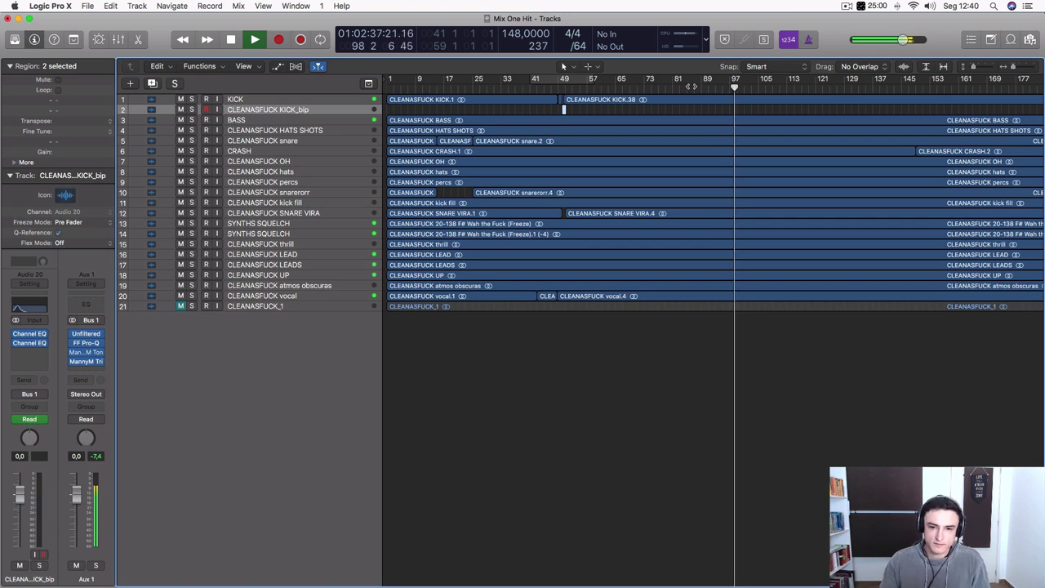
click(906, 88)
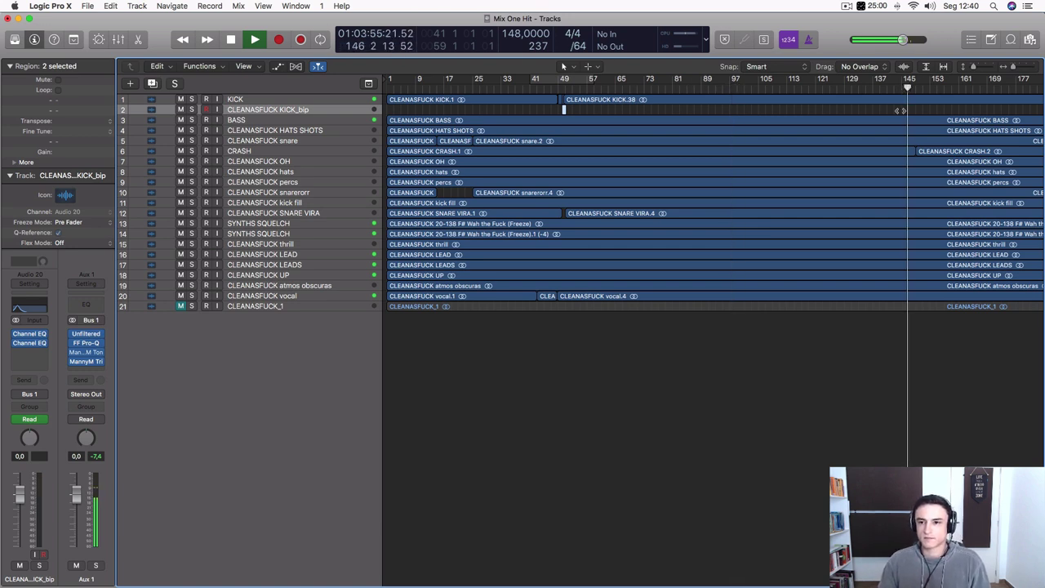
scroll(902, 137, right, 2)
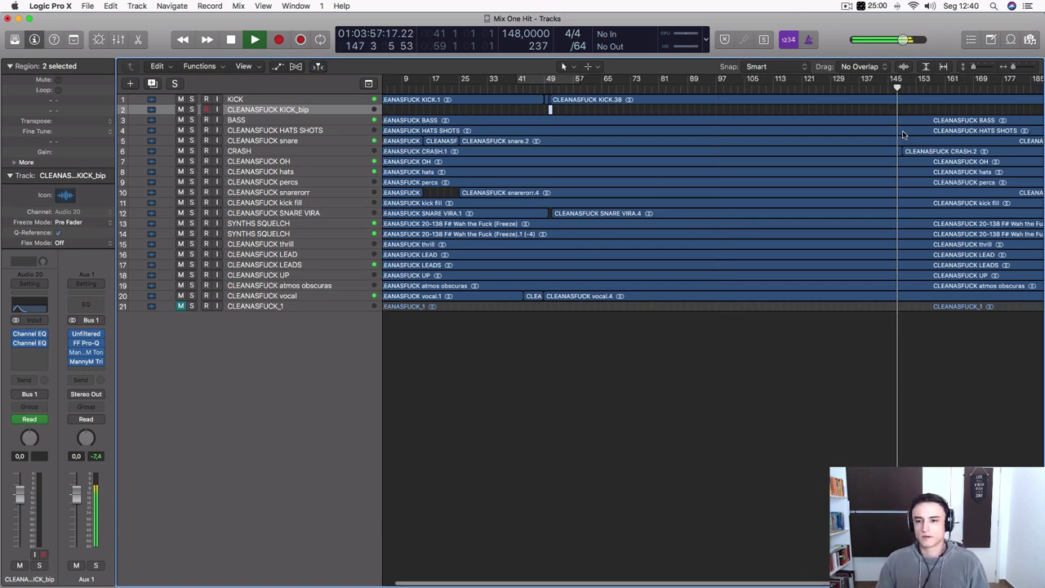